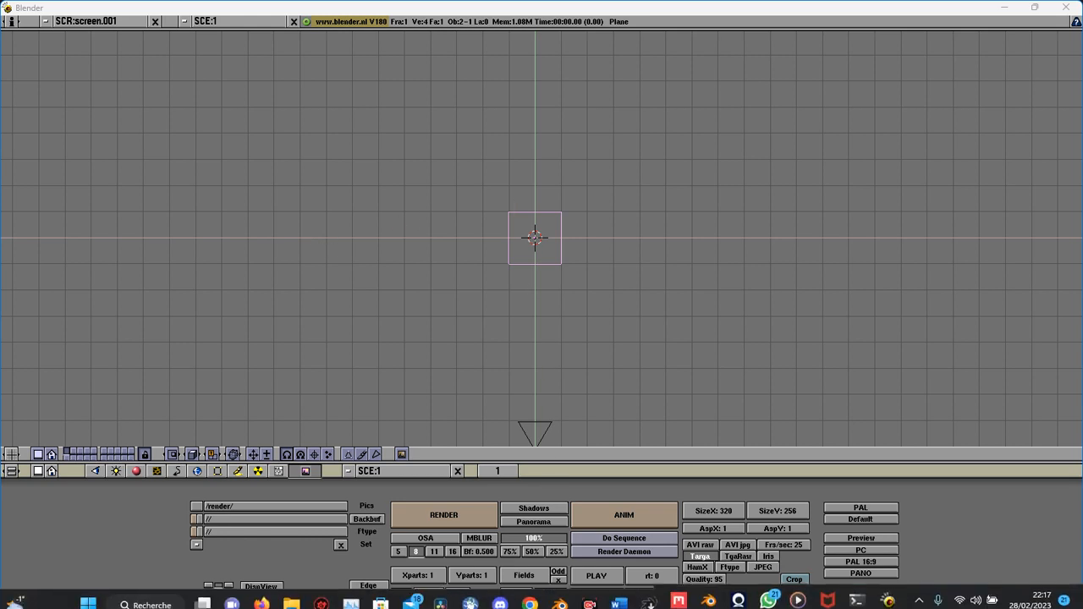
# Switch to Blender 3.4.1 to deselect the default cube and return to the Blender 1.80 window.
pyautogui.click(563, 596)
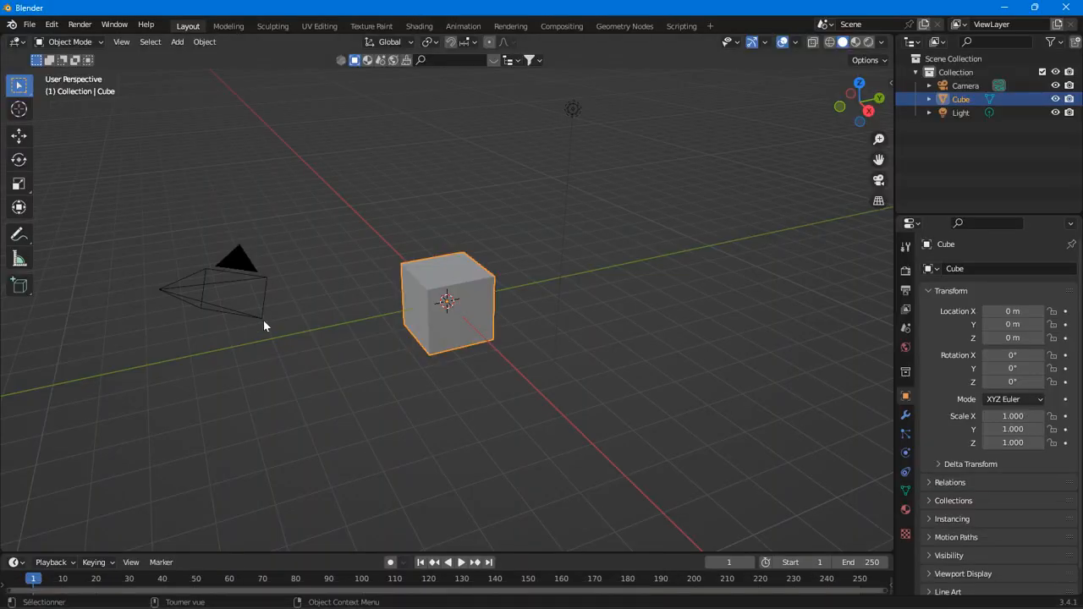
pyautogui.click(279, 188)
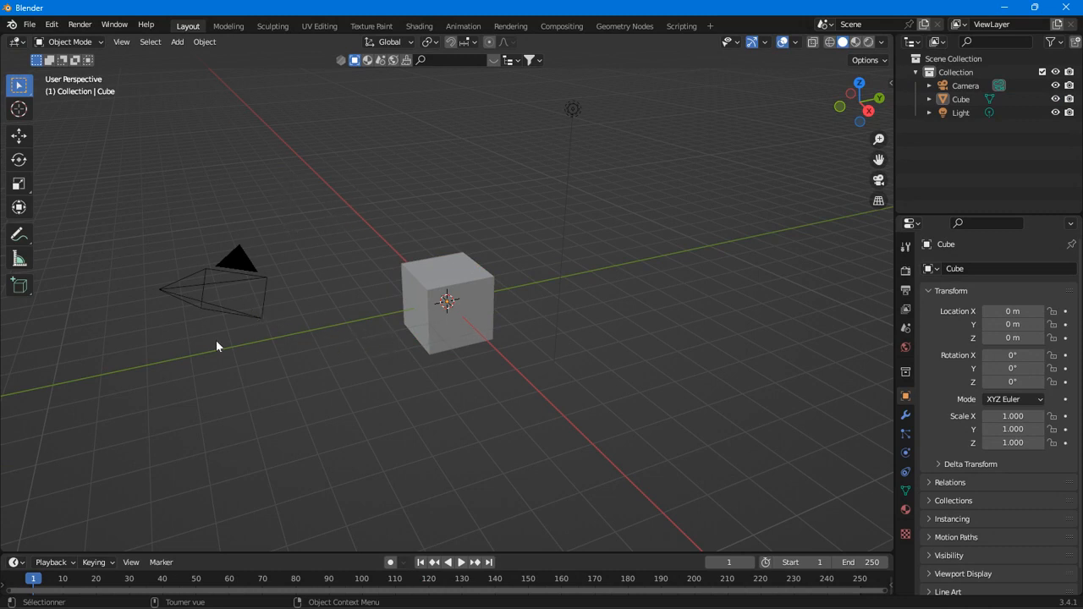
pyautogui.hotkey('alt', 'Tab')
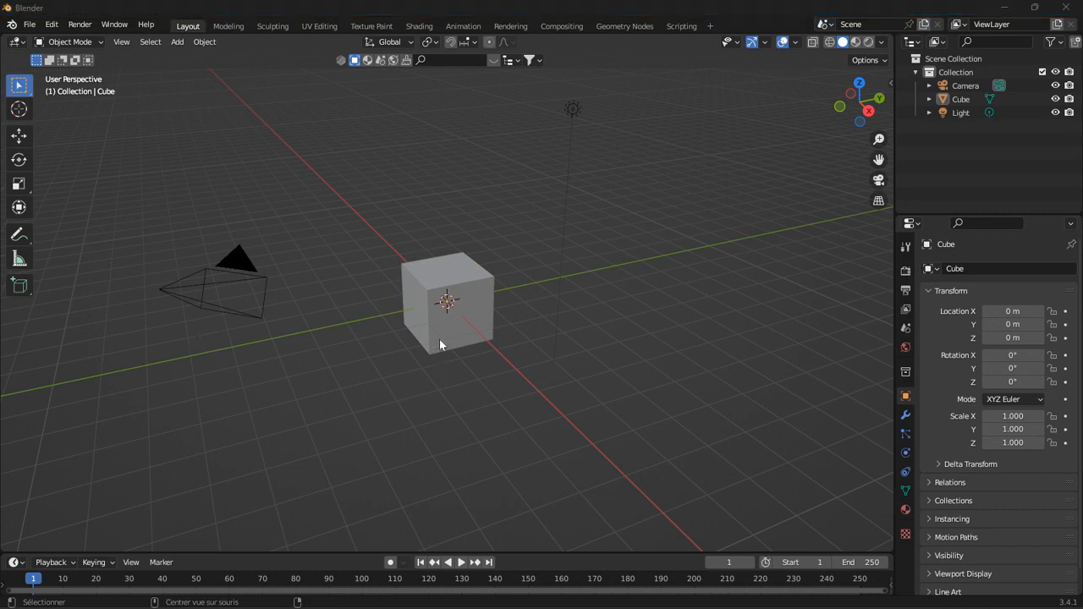
pyautogui.hotkey('alt', 'Tab')
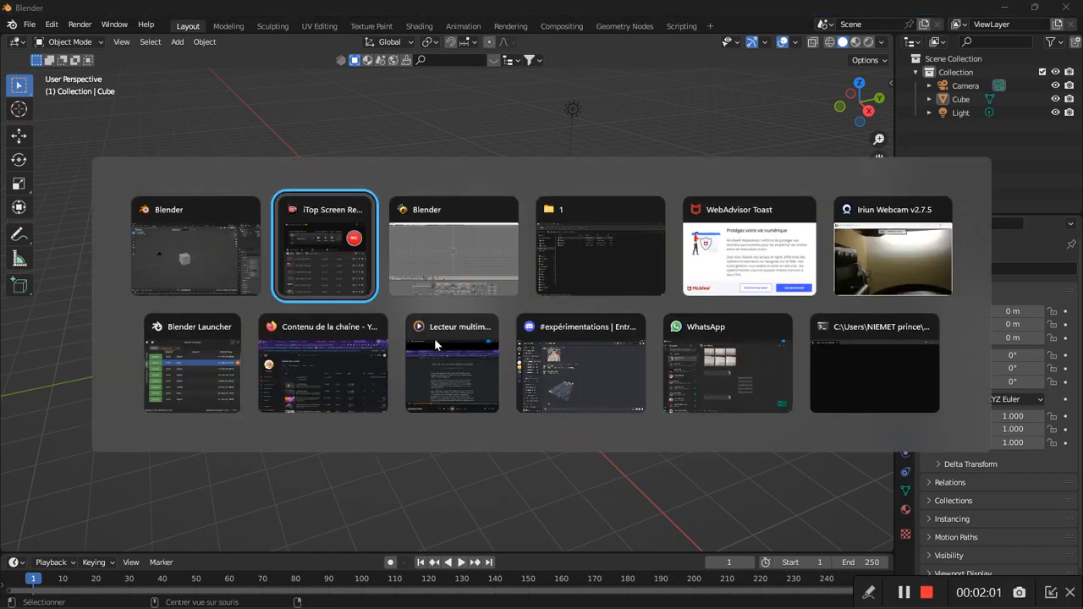
pyautogui.hotkey('alt', 'Tab')
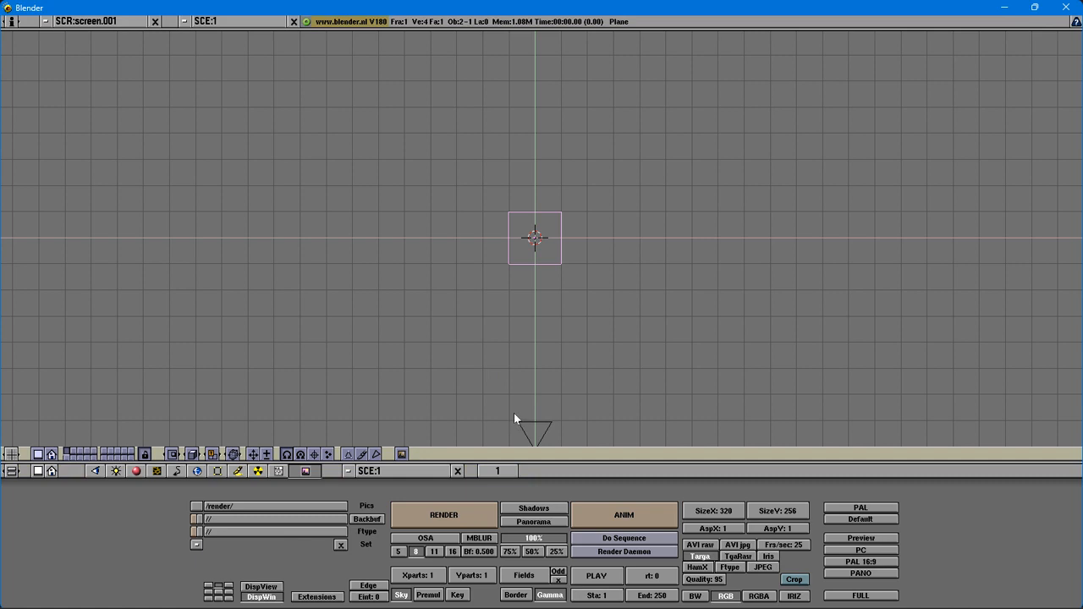
# Orbit around the Blender 1.80 default scene and compare its plane and camera with the Blender 3.4.1 default scene.
pyautogui.moveTo(551, 390); pyautogui.dragTo(437, 330, button='middle')
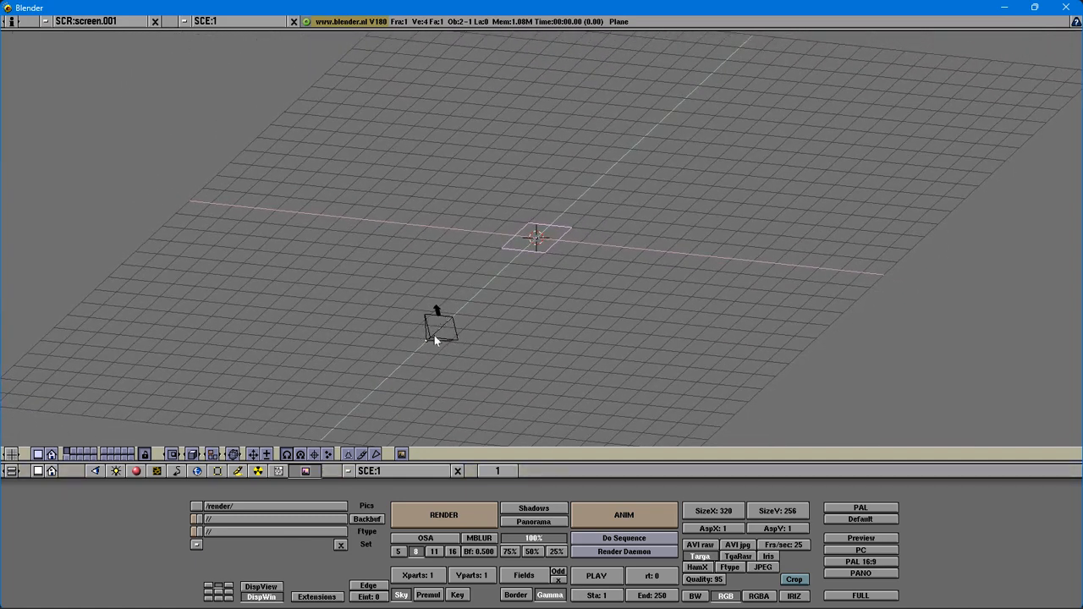
pyautogui.hotkey('alt', 'Tab')
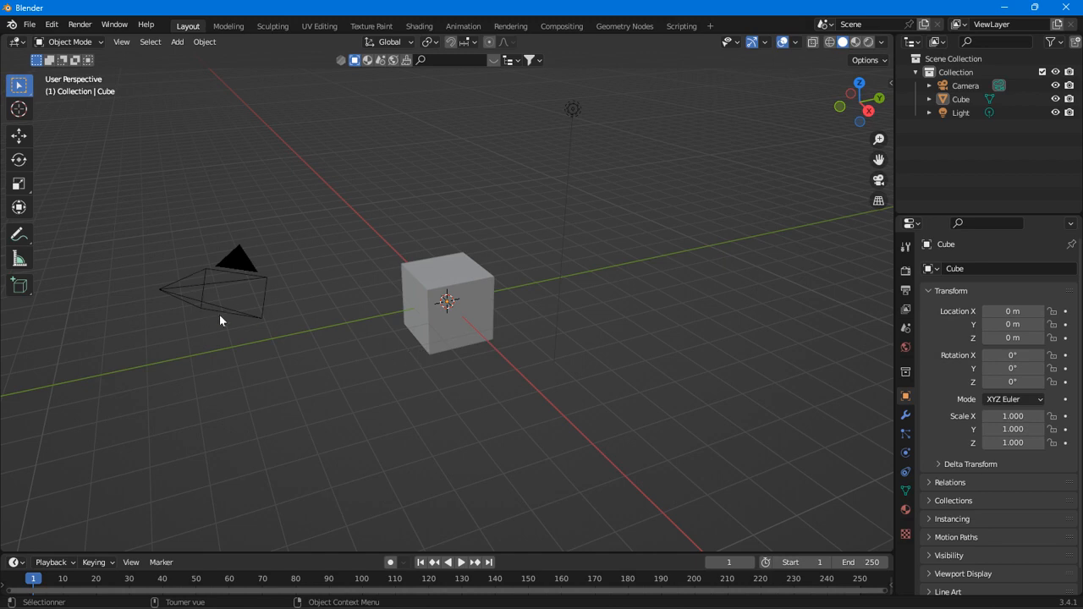
pyautogui.hotkey('alt', 'Tab')
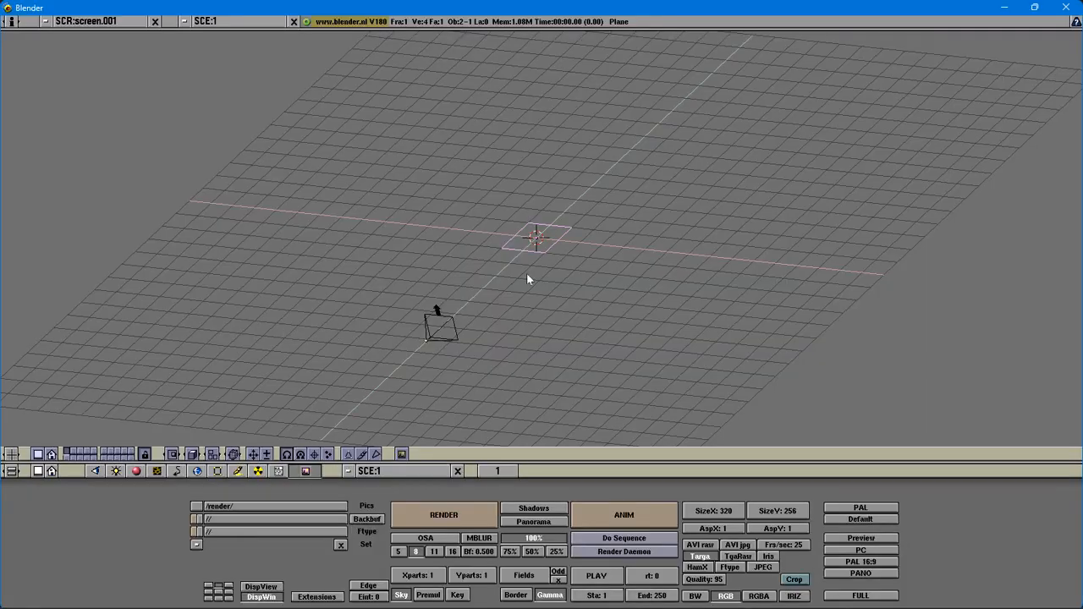
pyautogui.moveTo(577, 248); pyautogui.dragTo(554, 225, button='middle')
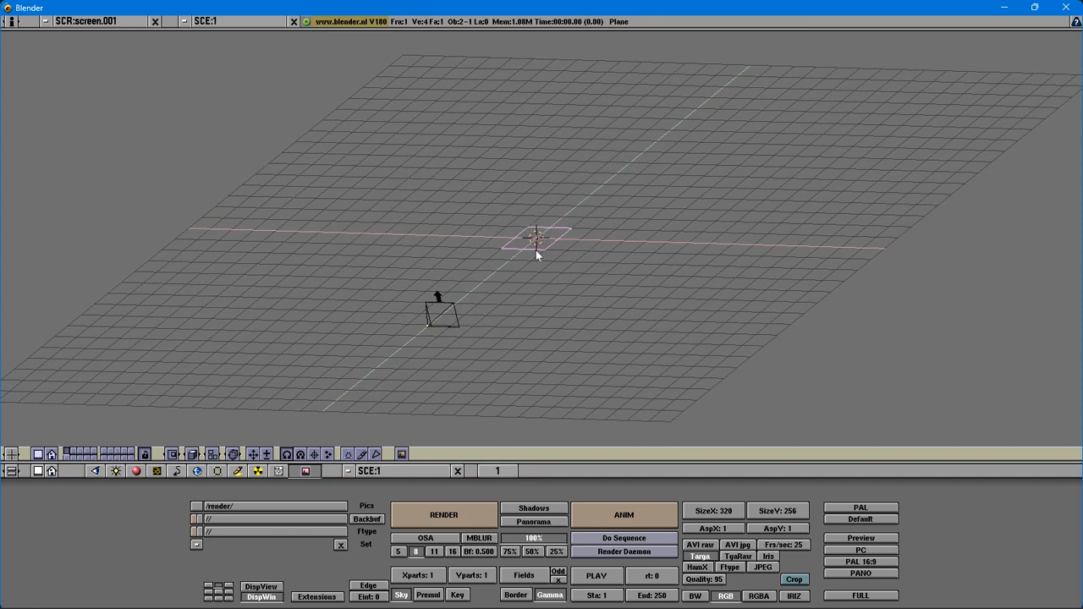
pyautogui.hotkey('alt', 'Tab')
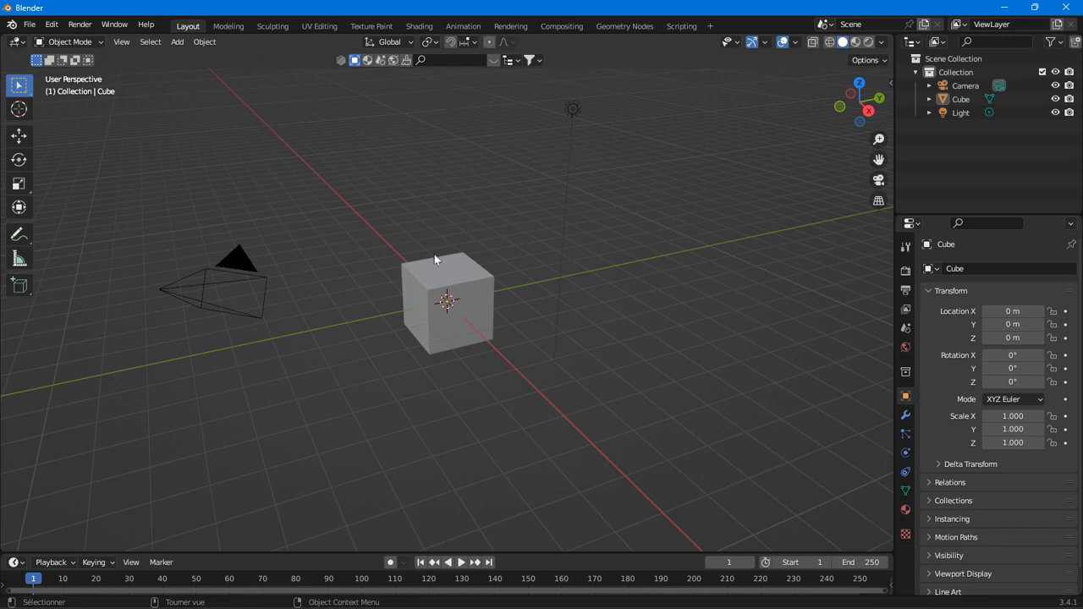
pyautogui.hotkey('alt', 'Tab')
pyautogui.moveTo(434, 254); pyautogui.dragTo(273, 225, button='middle')
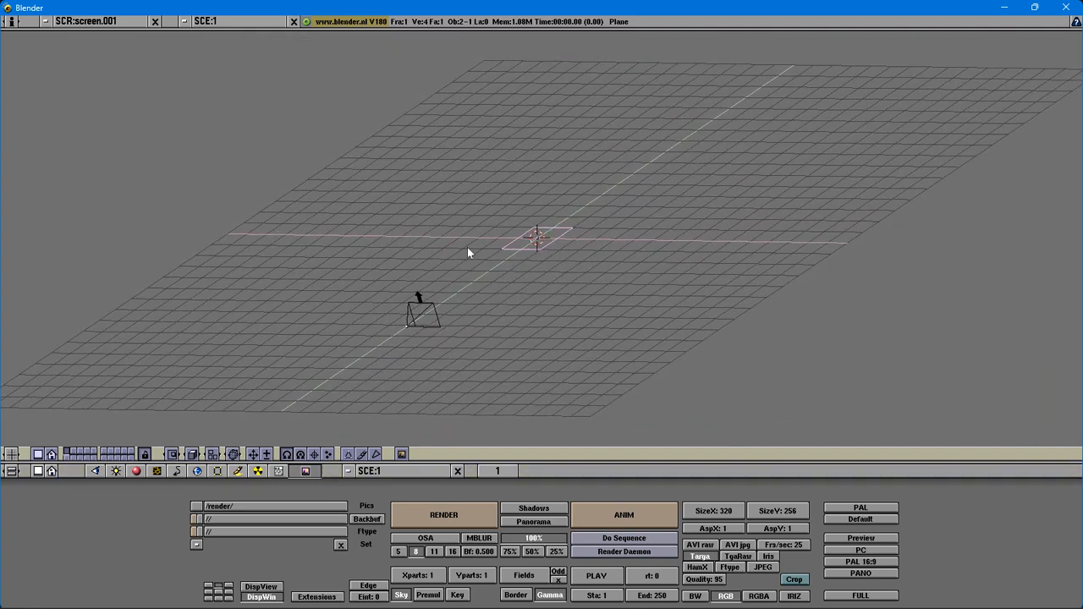
# Set the Blender 1.80 viewport to perspective projection and orbit around the plane and camera.
pyautogui.press('KP_5')
pyautogui.moveTo(585, 196); pyautogui.dragTo(474, 370, button='middle')
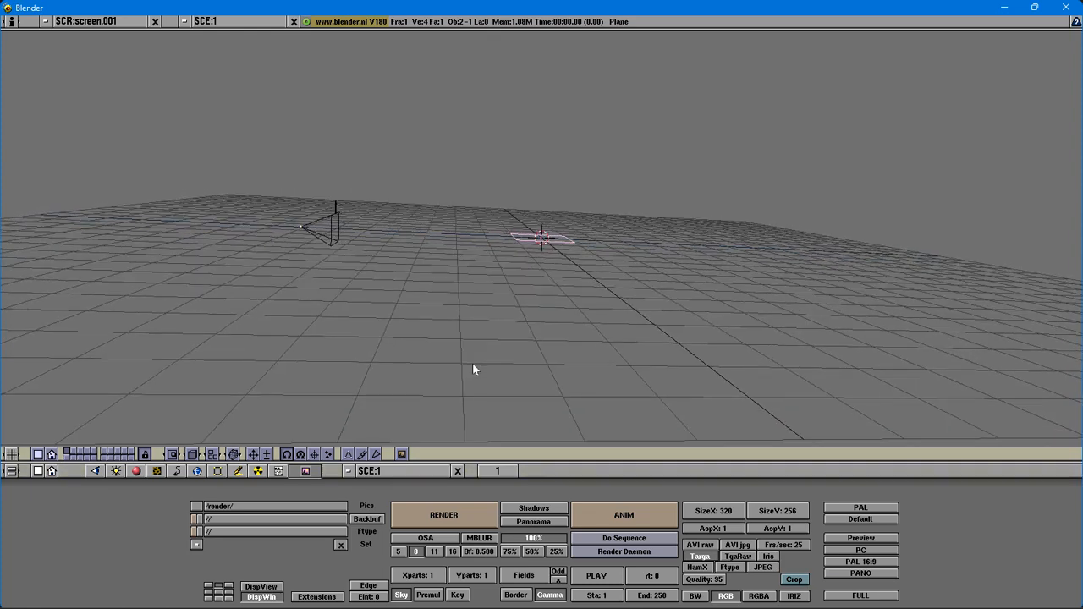
pyautogui.moveTo(500, 338); pyautogui.dragTo(462, 323, button='middle')
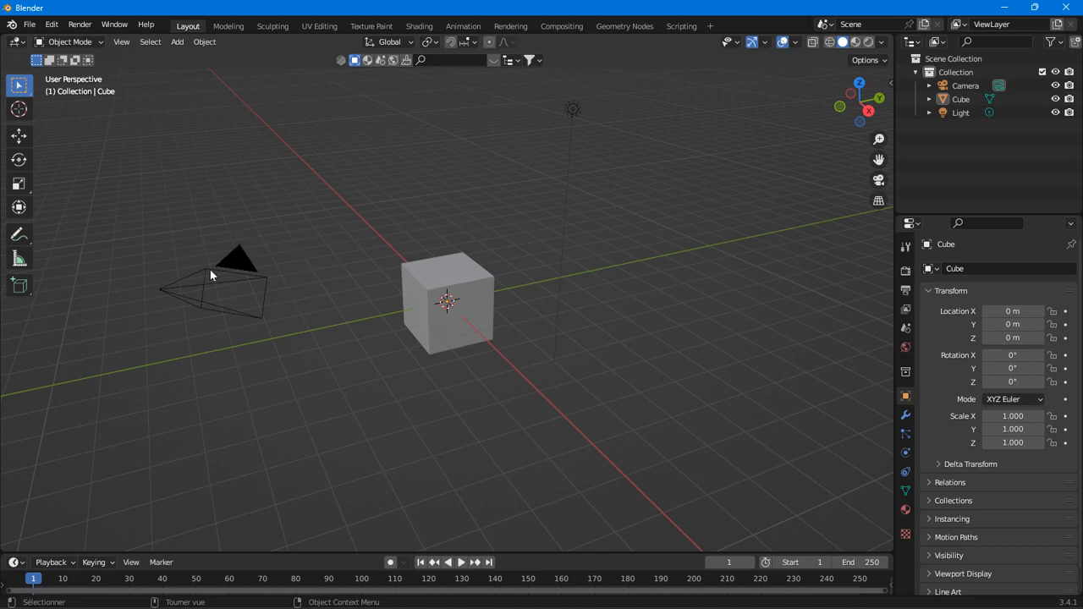
# In Blender 3.4.1, look through the active camera and toggle between the camera view and the free perspective view.
pyautogui.click(121, 41)
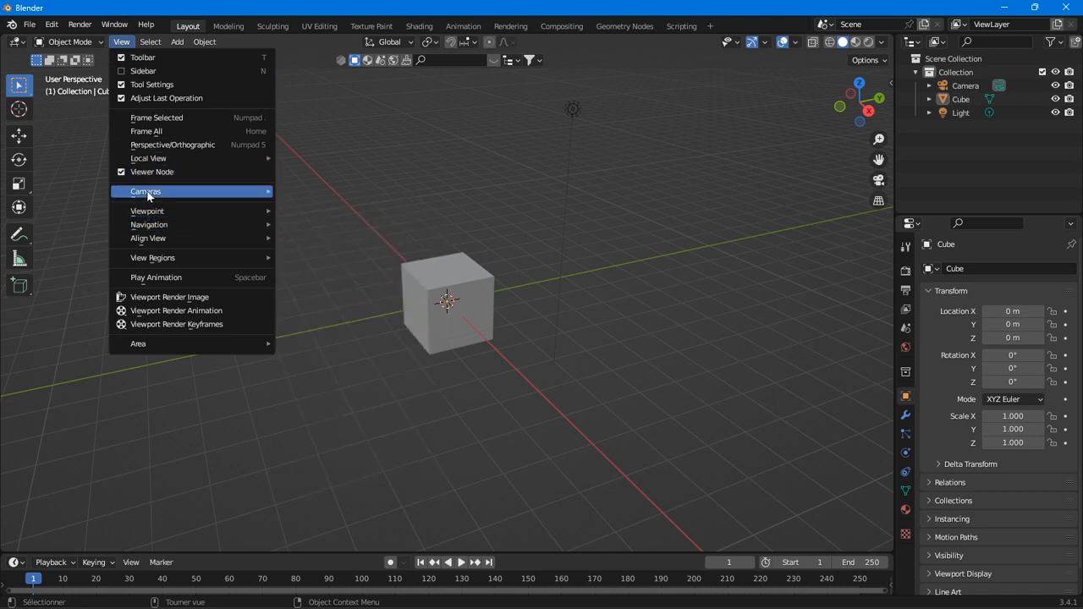
pyautogui.moveTo(154, 191)
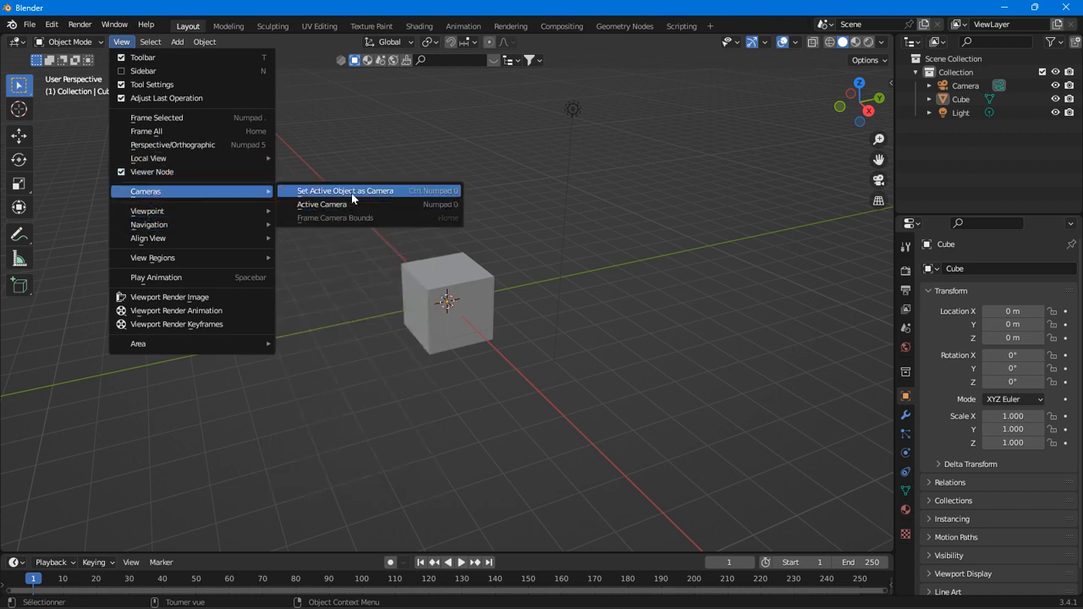
pyautogui.click(330, 206)
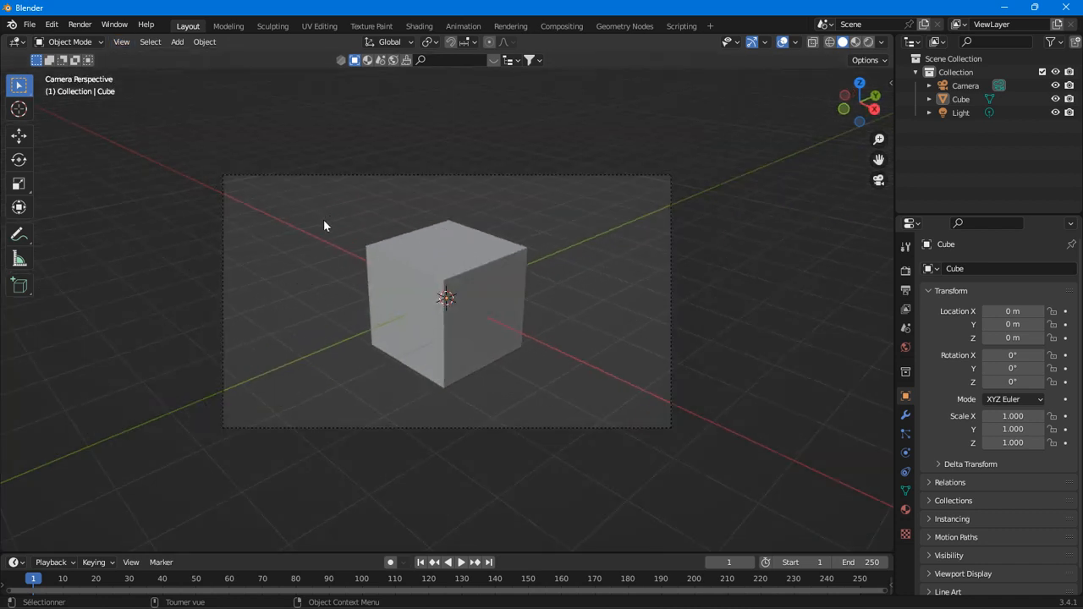
pyautogui.moveTo(351, 258); pyautogui.dragTo(271, 298, button='middle')
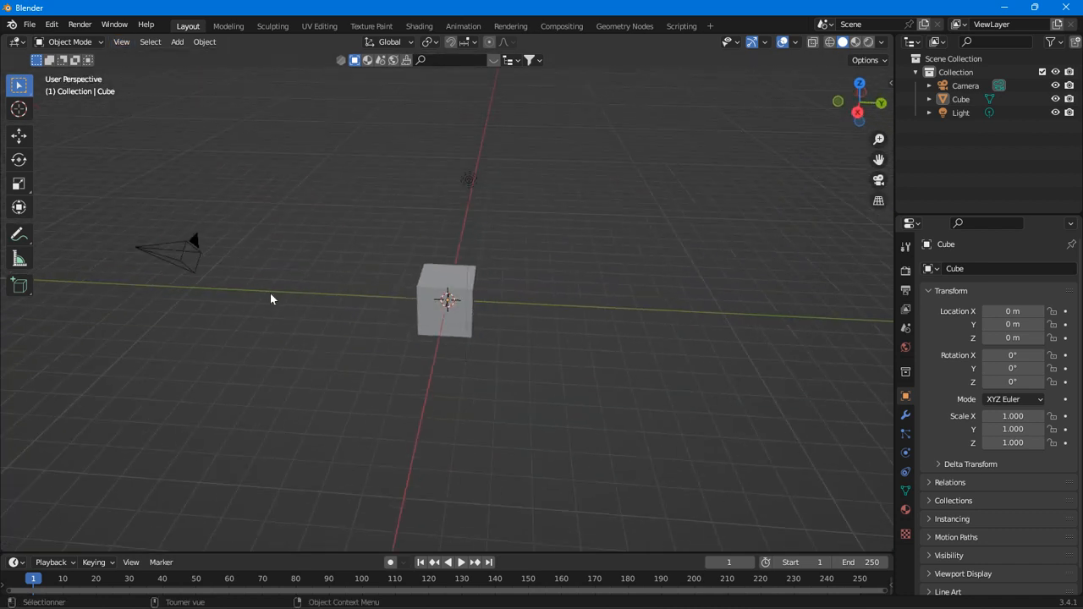
pyautogui.moveTo(167, 104); pyautogui.dragTo(236, 167, button='middle')
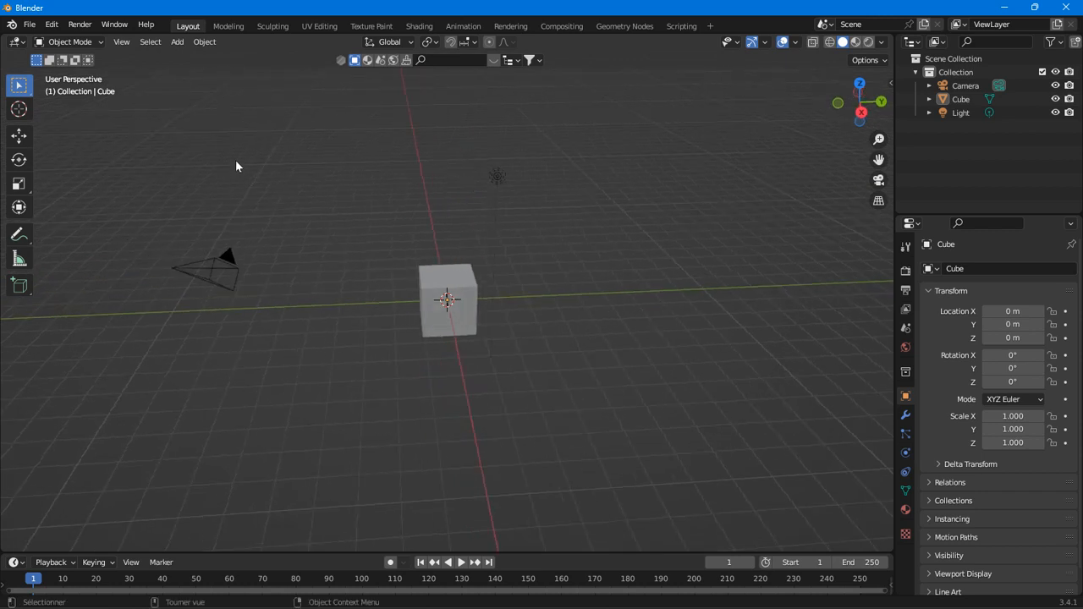
pyautogui.press('KP_0')
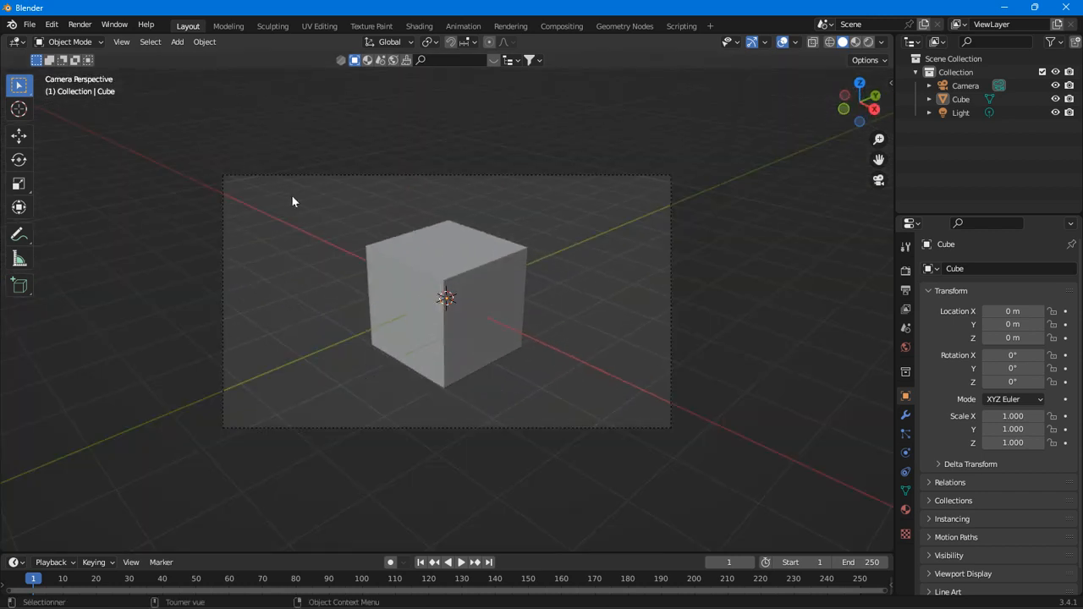
pyautogui.press('KP_0')
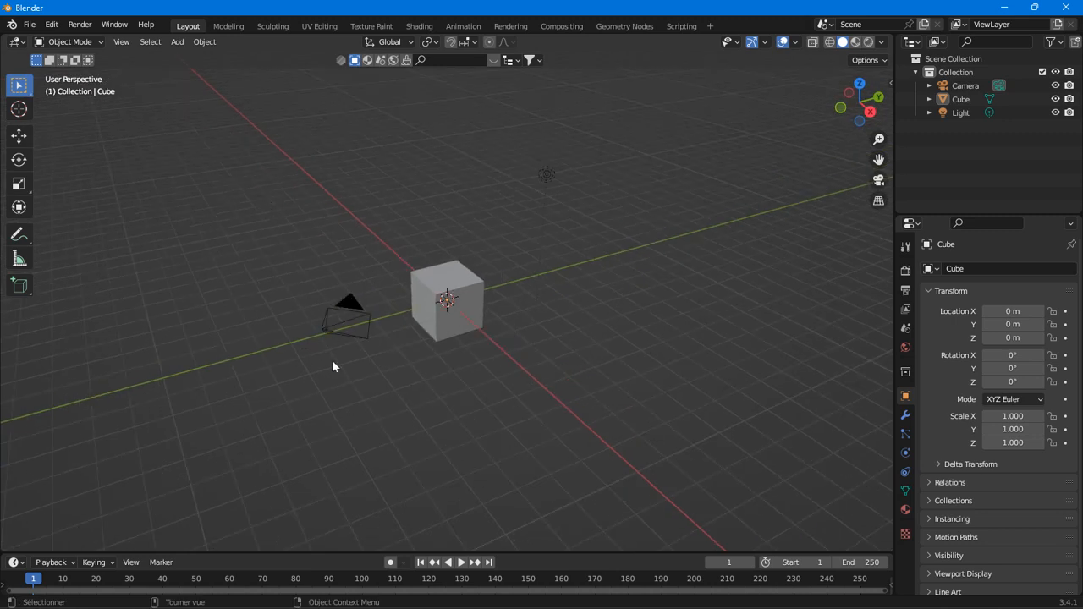
# Duplicate the camera and place the copy across the cube at about X 10 m, Y -1.3 m, Z 5.6 m.
pyautogui.click(353, 313)
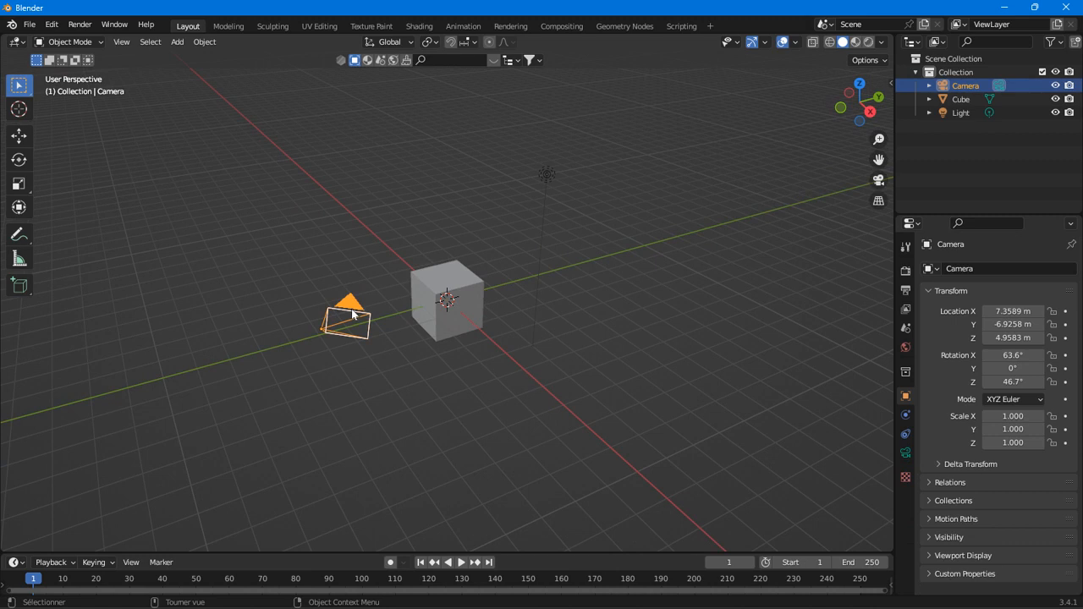
pyautogui.hotkey('shift', 'd')
pyautogui.click(664, 275)
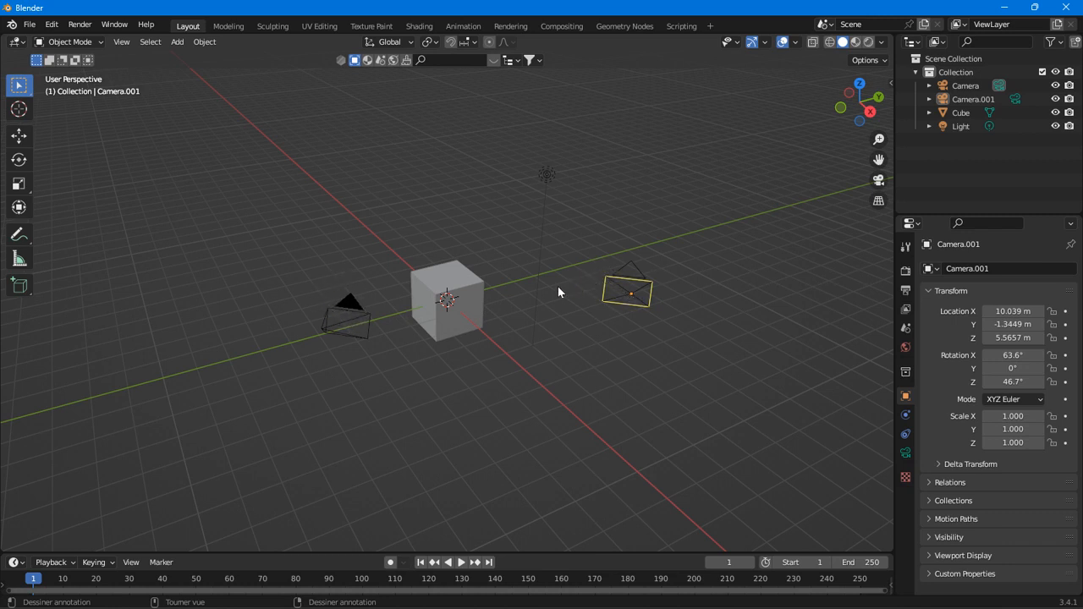
# Look through the currently active camera and return to the free perspective view showing both cameras.
pyautogui.click(878, 180)
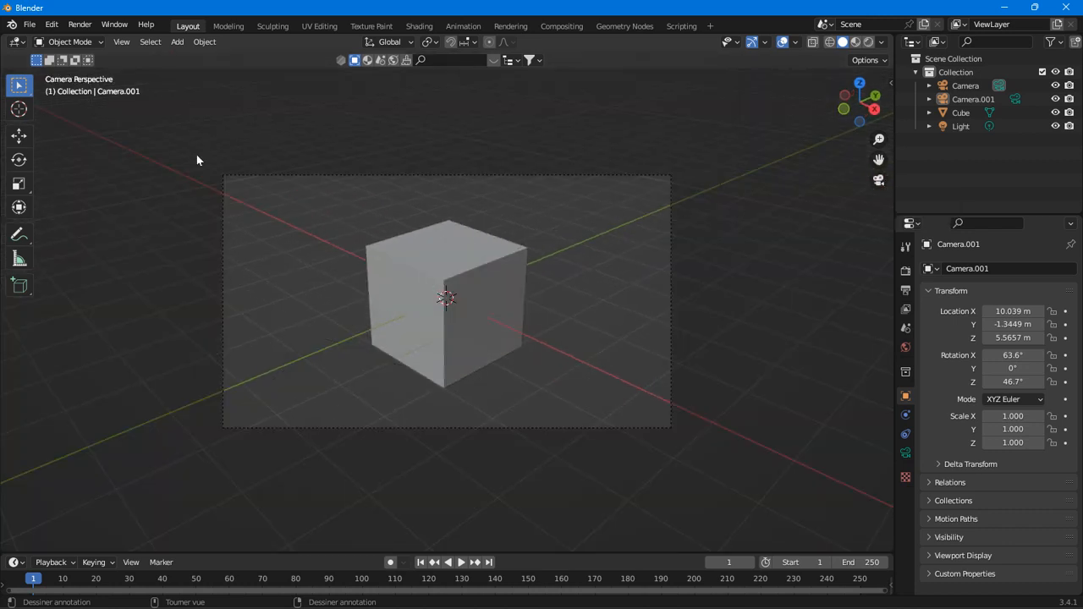
pyautogui.scroll(-2, 461, 264)
pyautogui.moveTo(461, 264); pyautogui.dragTo(452, 267, button='middle')
pyautogui.scroll(-3, 452, 267)
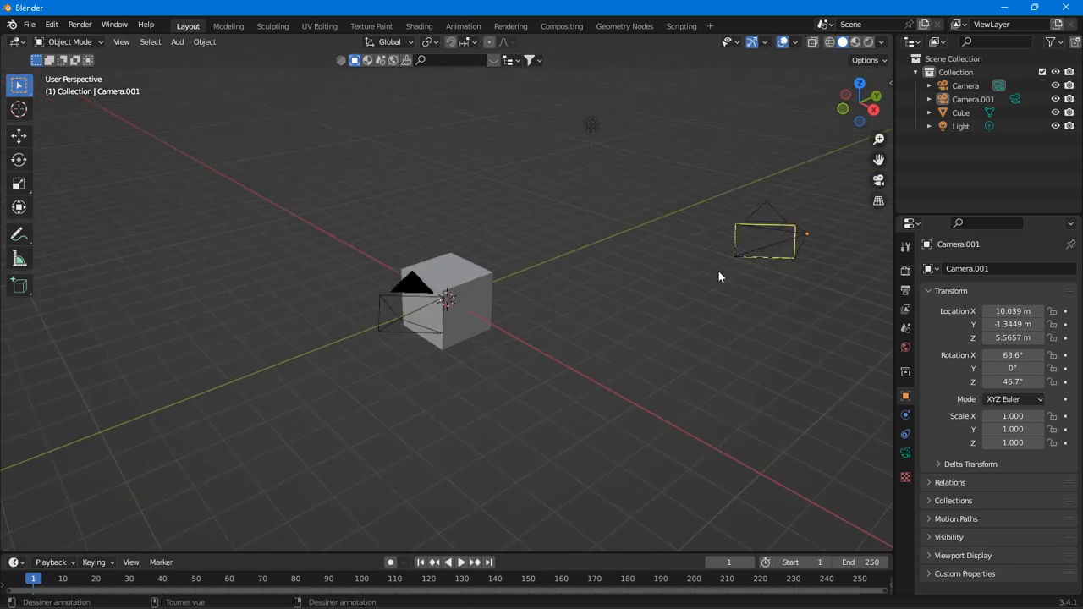
# Select the duplicated camera, Camera.001, and set it as the scene's active camera.
pyautogui.click(773, 232)
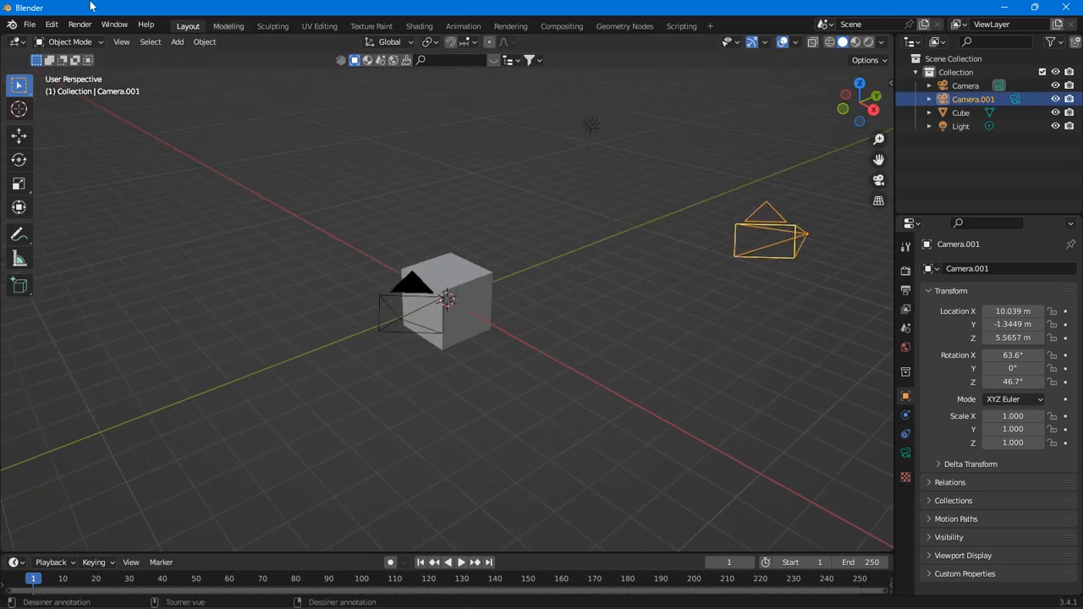
pyautogui.click(132, 42)
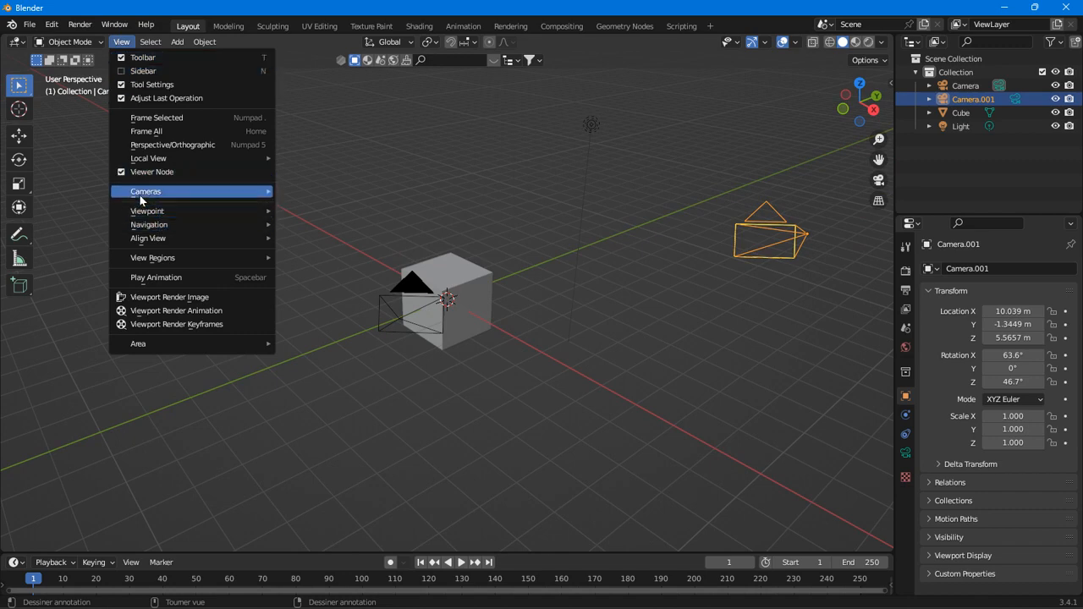
pyautogui.moveTo(195, 192)
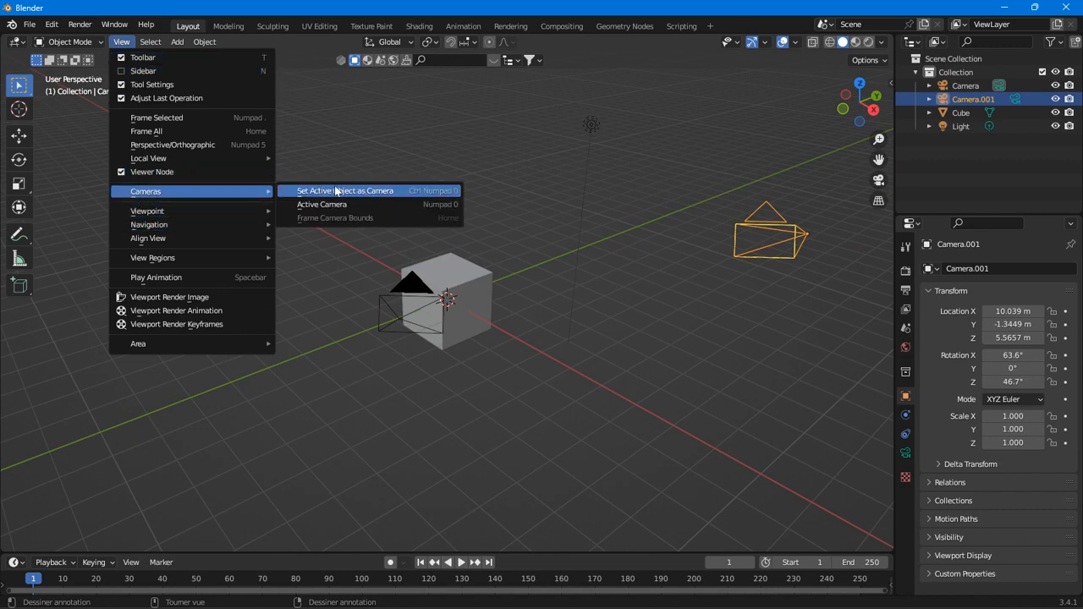
pyautogui.click(339, 191)
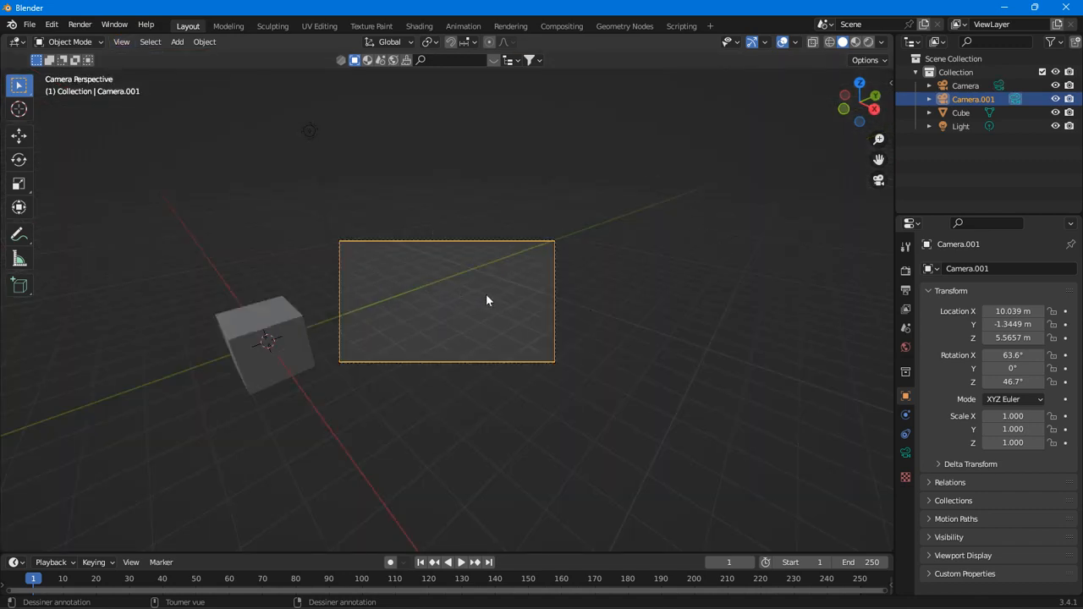
# Leave the camera view and deselect Camera.001.
pyautogui.press('KP_0')
pyautogui.click(527, 301)
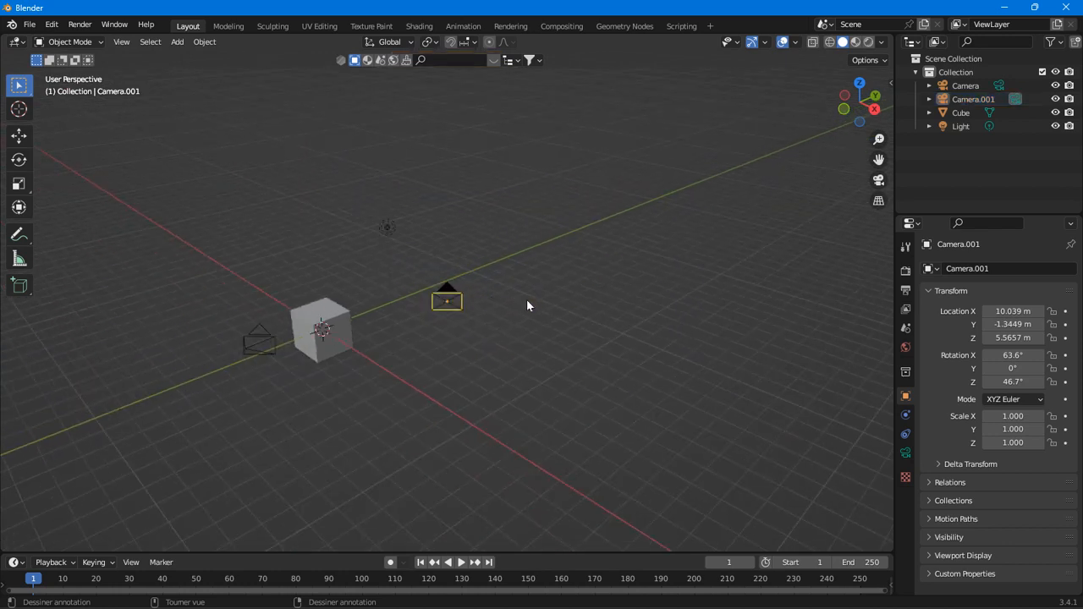
pyautogui.scroll(2, 519, 318)
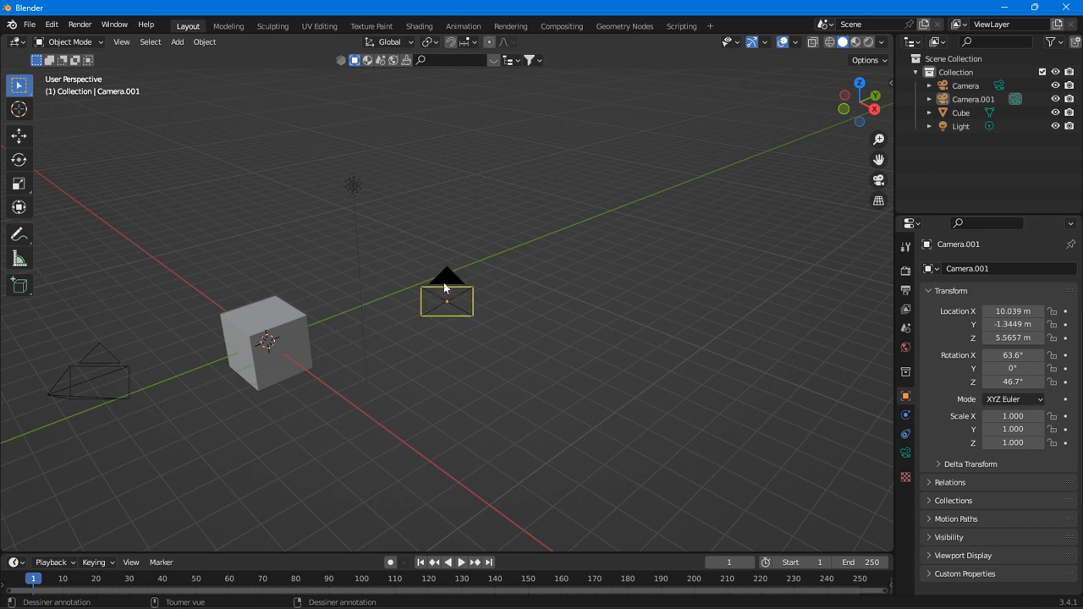
pyautogui.click(421, 305)
pyautogui.scroll(-2, 467, 342)
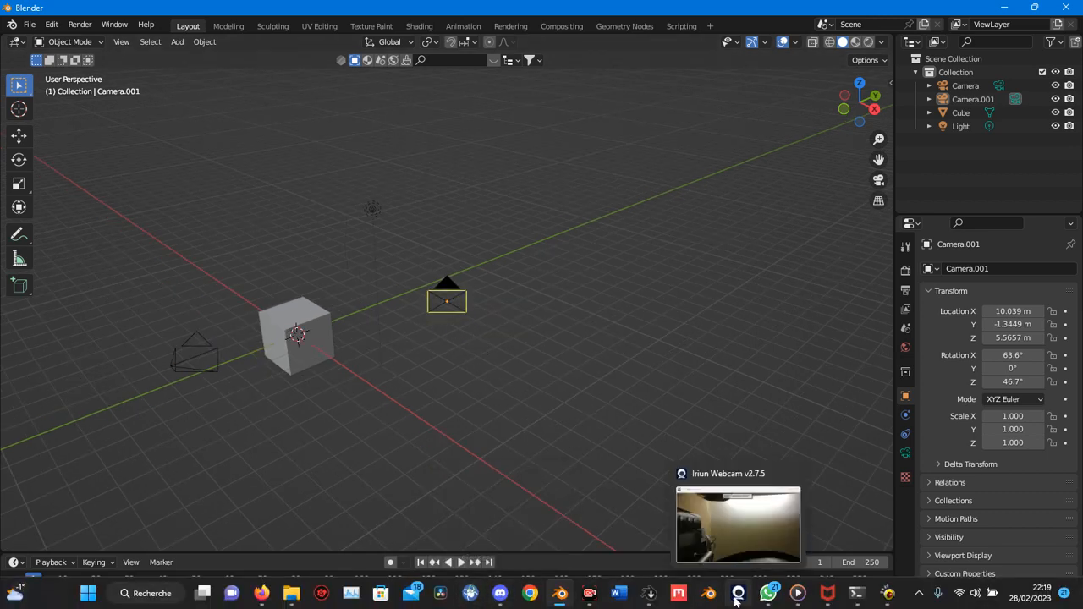
# Switch to Blender 1.80 and change the viewport's view mode from camera to orthographic and back to perspective.
pyautogui.click(888, 596)
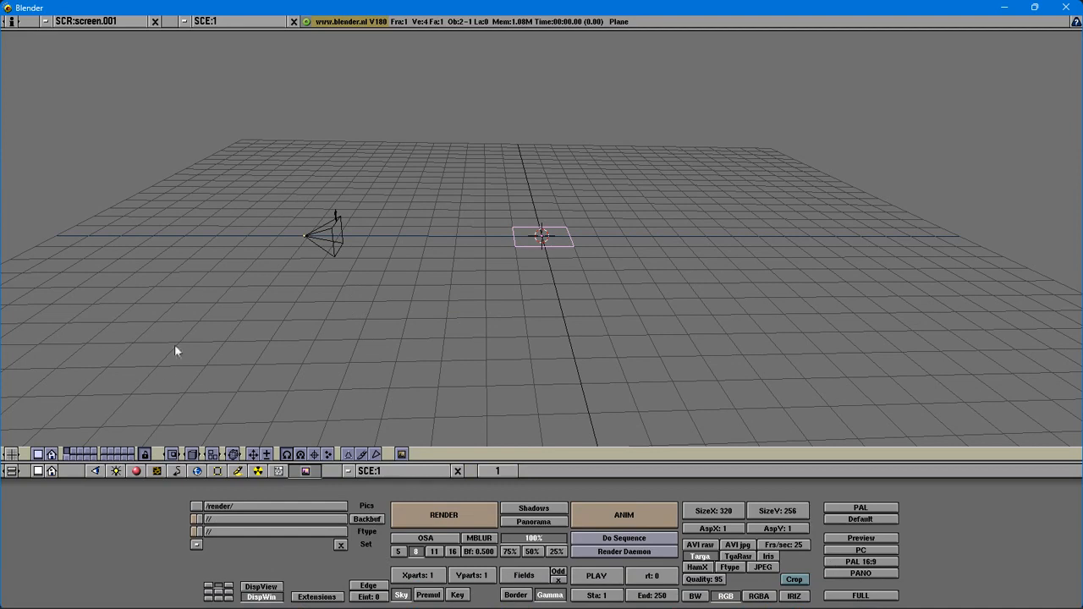
pyautogui.click(194, 456)
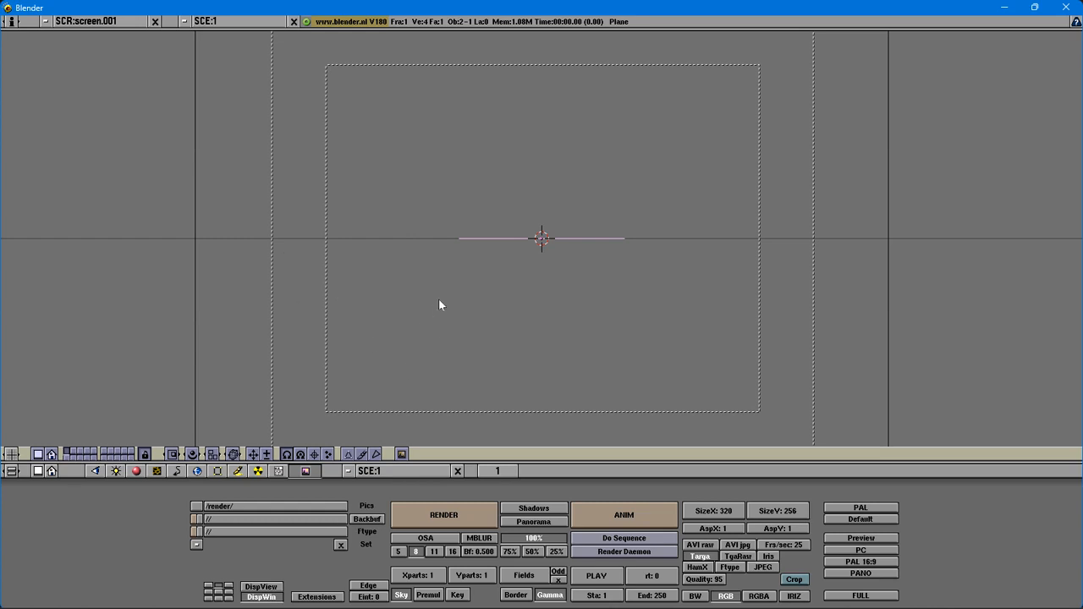
pyautogui.click(193, 456)
pyautogui.moveTo(213, 430); pyautogui.dragTo(242, 435, button='middle')
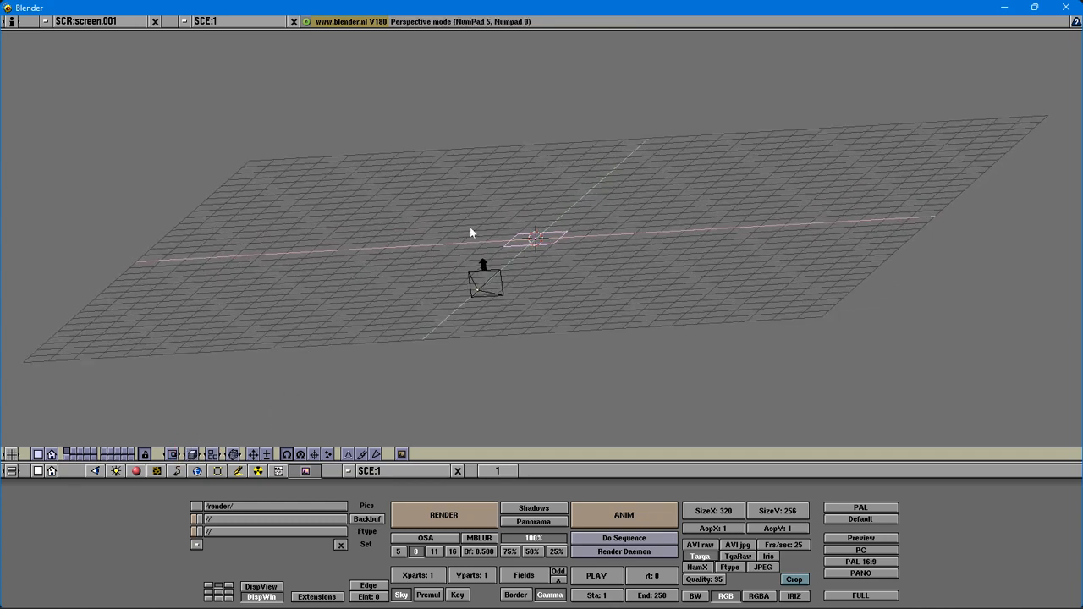
pyautogui.click(195, 455)
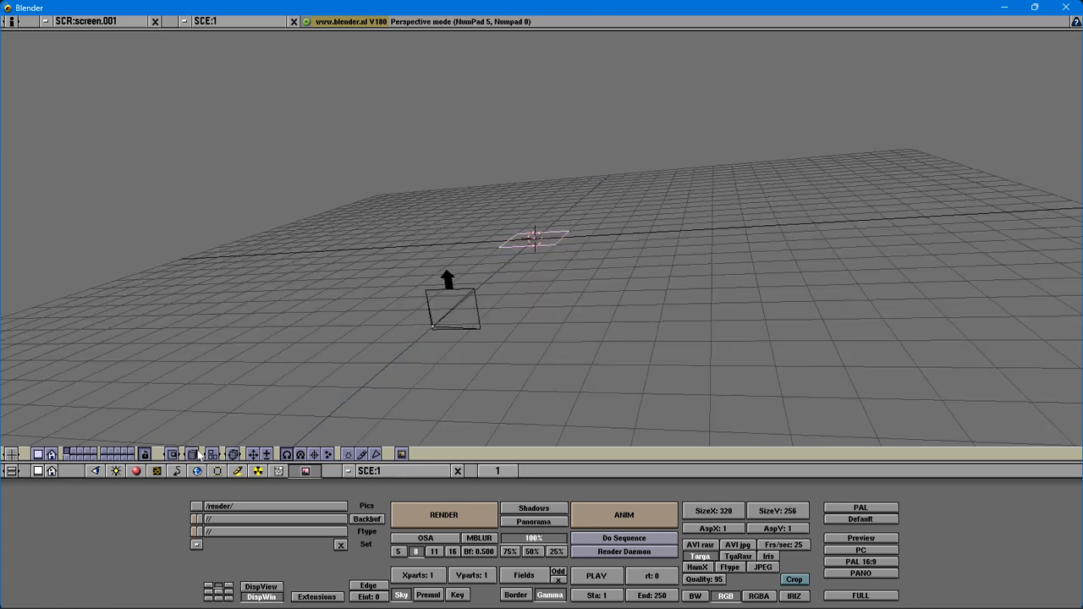
# Look through the camera once more, return to the perspective view and orbit around the plane and camera.
pyautogui.click(195, 455)
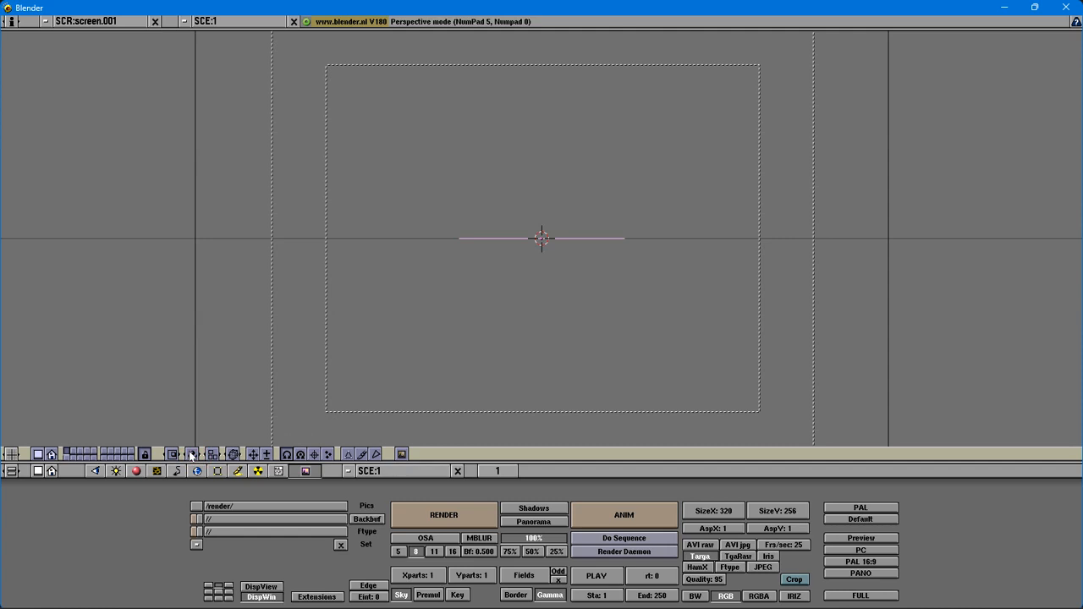
pyautogui.click(192, 456)
pyautogui.moveTo(556, 279); pyautogui.dragTo(511, 347, button='middle')
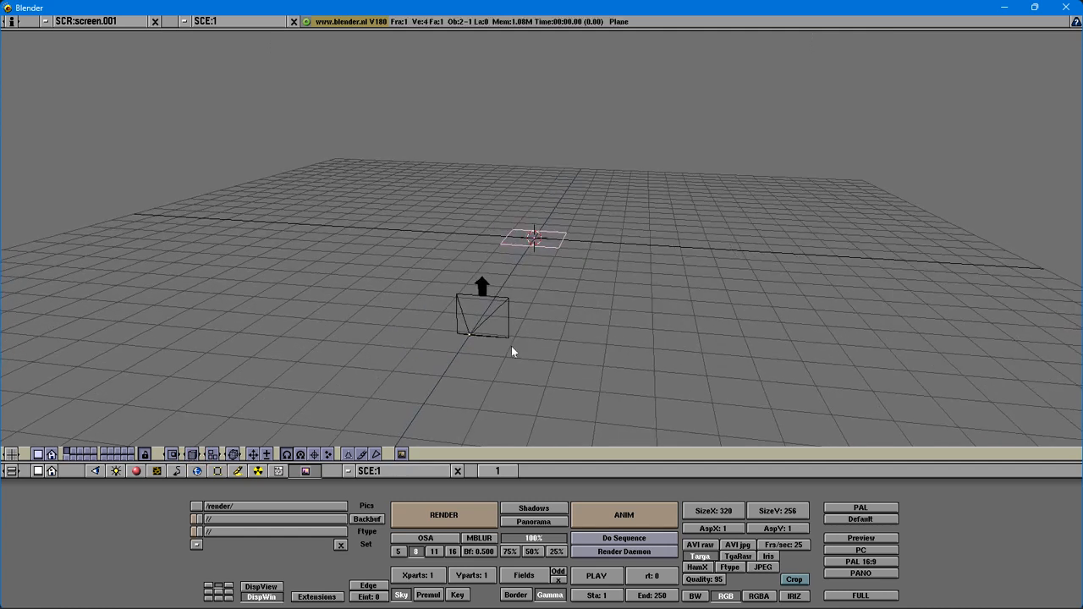
# Switch to Blender 3.4.1 and delete the duplicated camera, Camera.001.
pyautogui.click(561, 596)
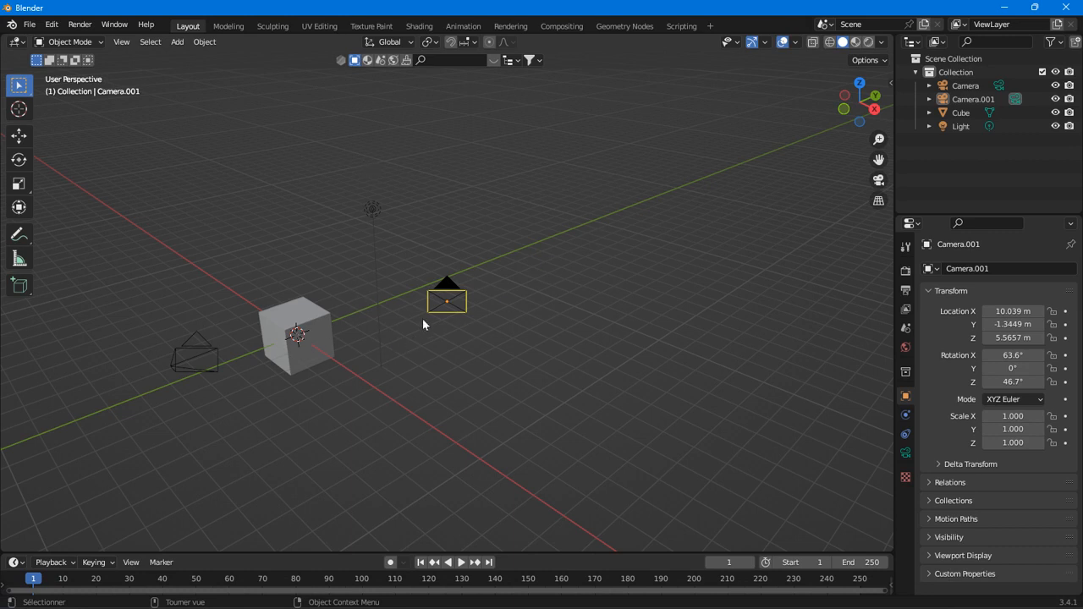
pyautogui.click(211, 370)
pyautogui.click(447, 299)
pyautogui.press('x')
pyautogui.press('Return')
# Set the remaining Camera as the scene's active camera, leave the camera view and deselect it.
pyautogui.click(213, 362)
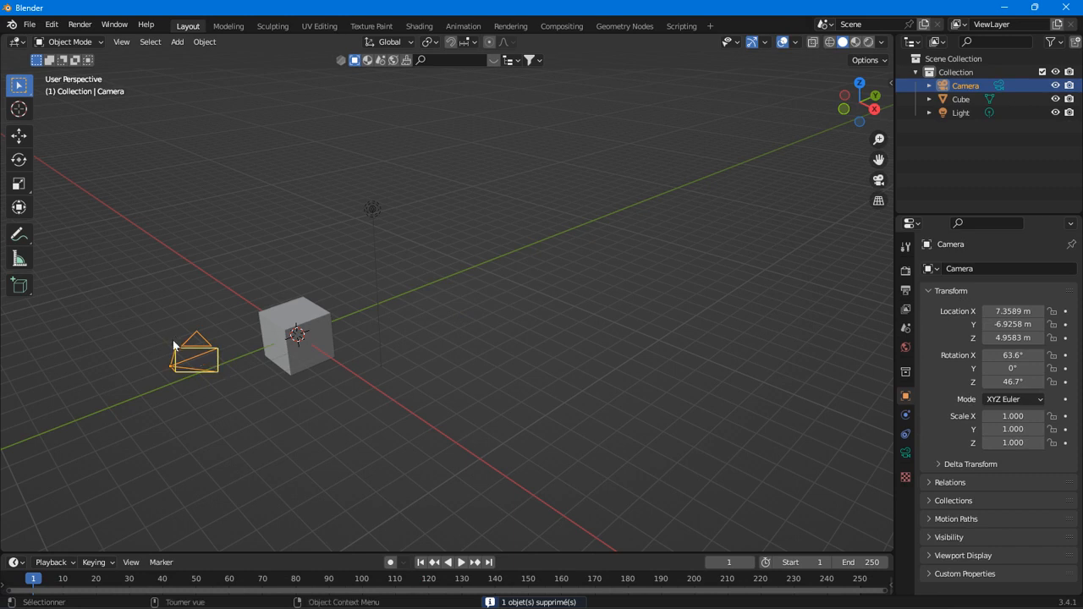
pyautogui.press('ctrl+KP_0')
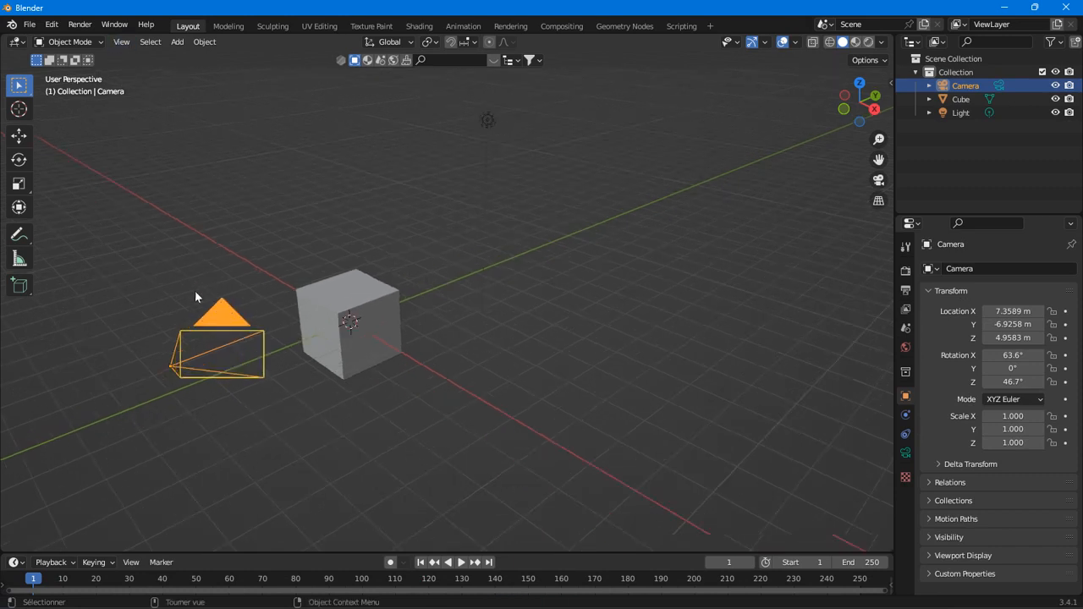
pyautogui.moveTo(474, 339); pyautogui.dragTo(471, 342, button='middle')
pyautogui.scroll(-4, 542, 332)
pyautogui.click(626, 352)
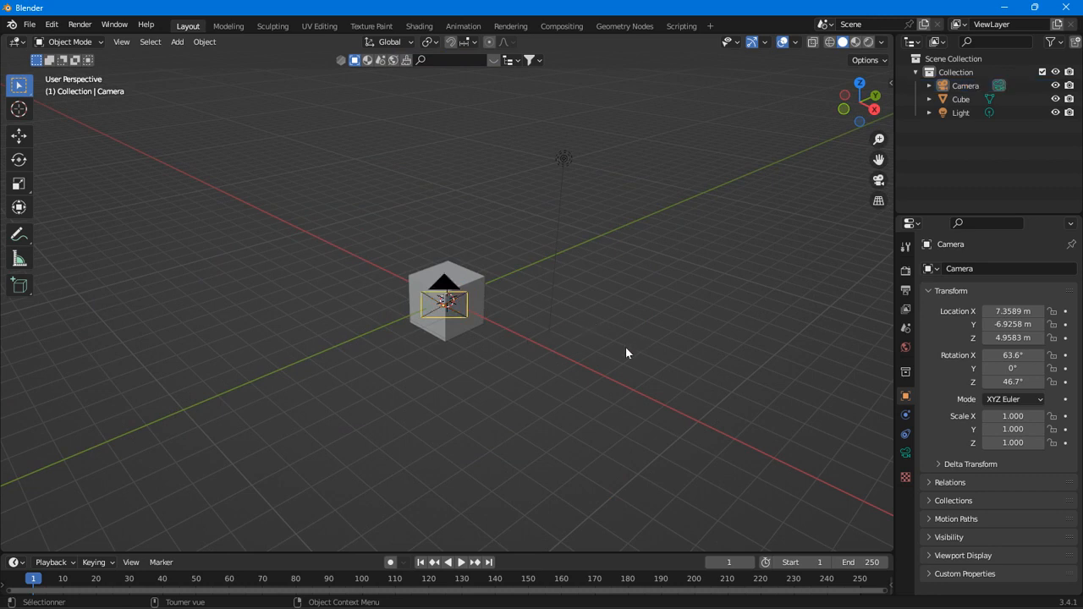
pyautogui.moveTo(626, 353); pyautogui.dragTo(584, 346, button='middle')
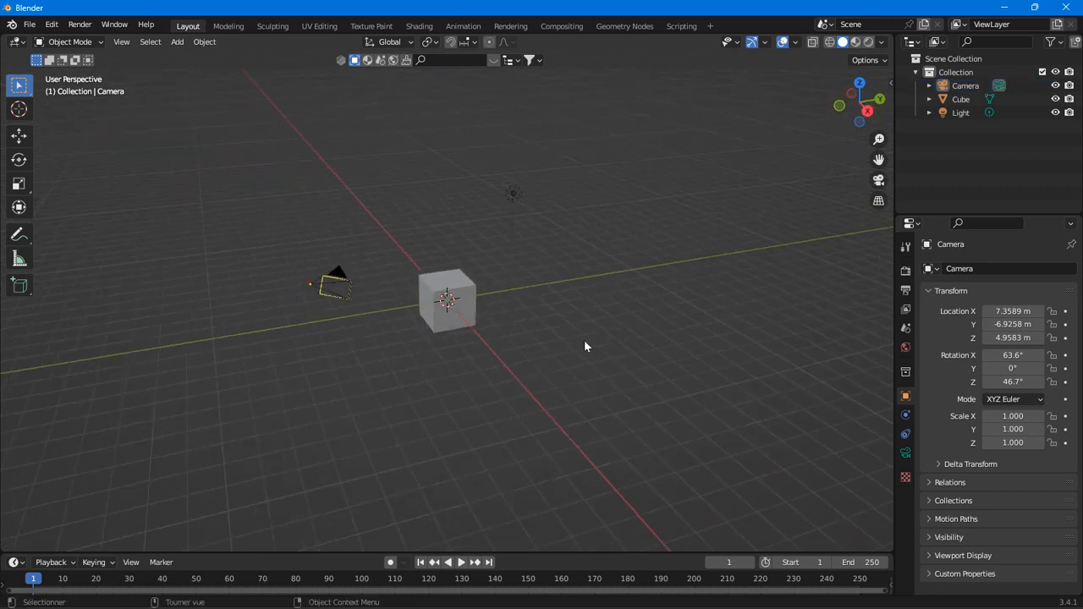
# Toggle the viewport between orthographic and perspective projection twice, ending in perspective.
pyautogui.click(878, 201)
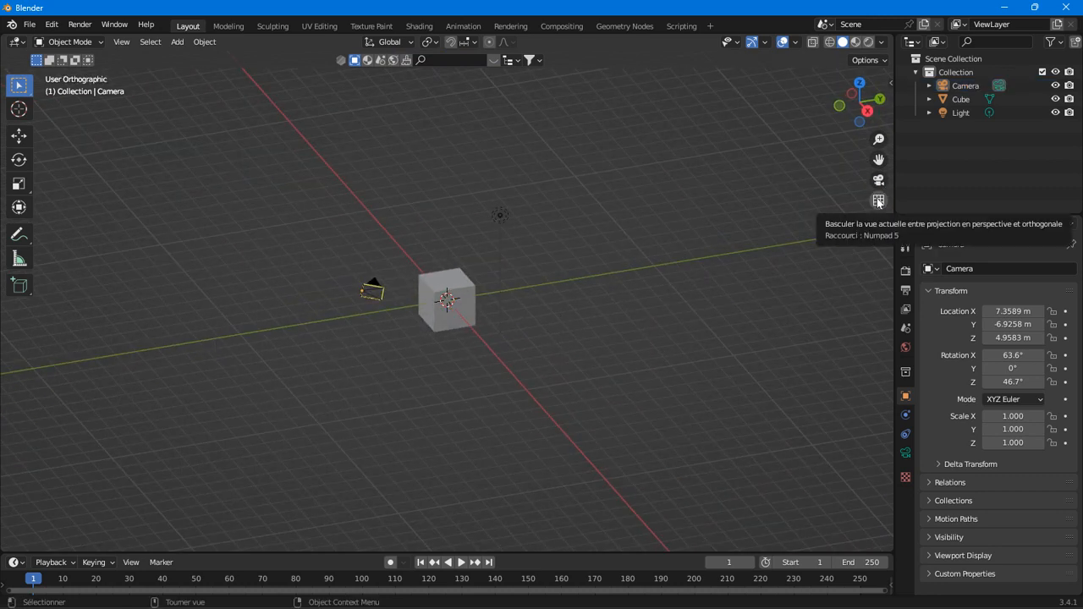
pyautogui.click(879, 201)
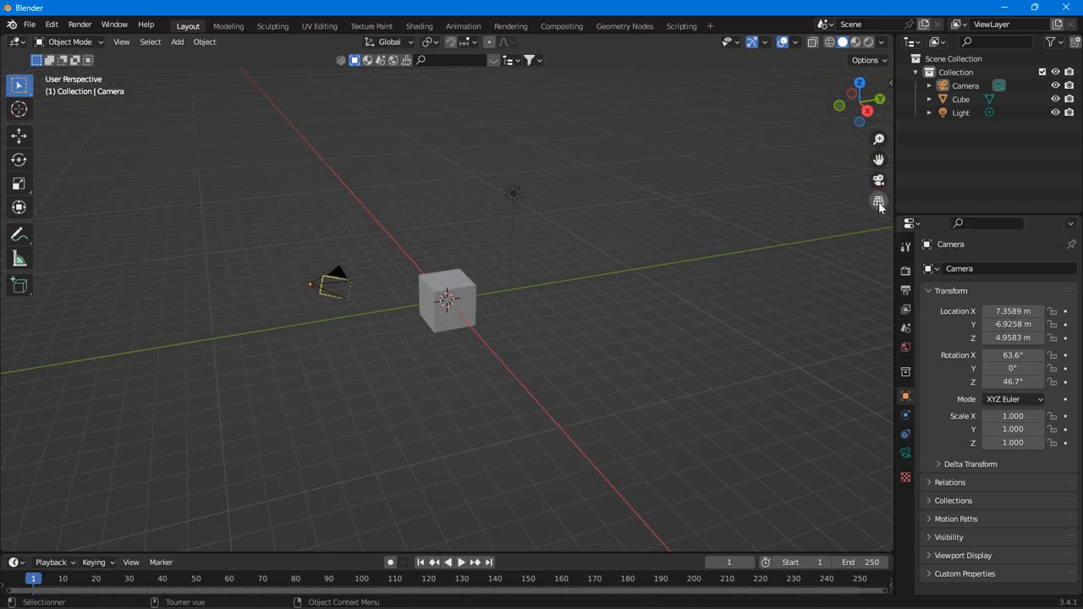
pyautogui.click(878, 202)
pyautogui.click(880, 202)
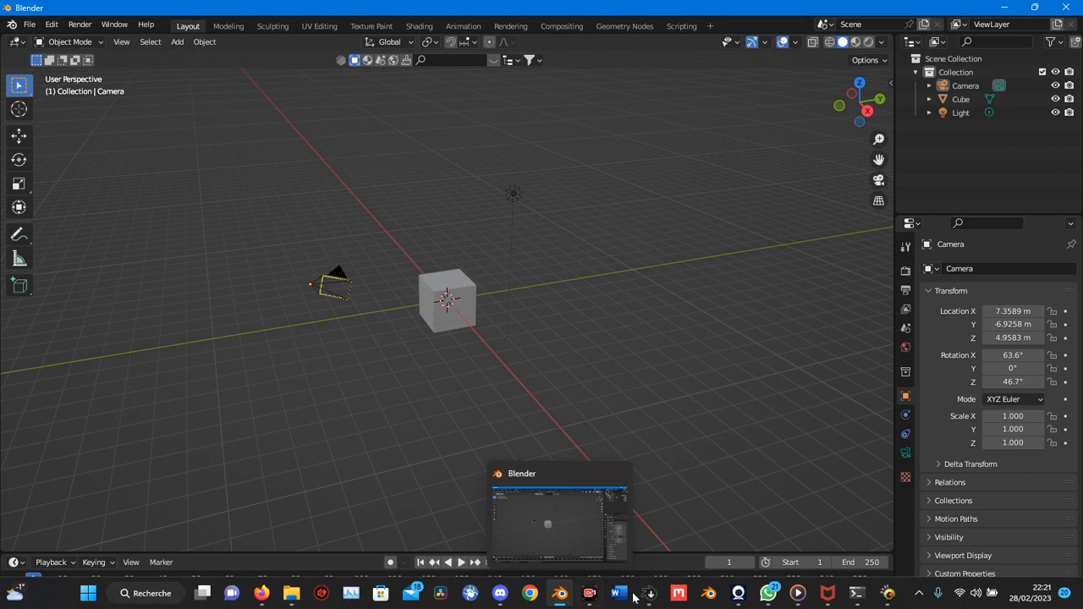
# Glance at Blender 1.80, return to Blender 3.4.1, show the camera's lens properties and select the camera.
pyautogui.click(887, 595)
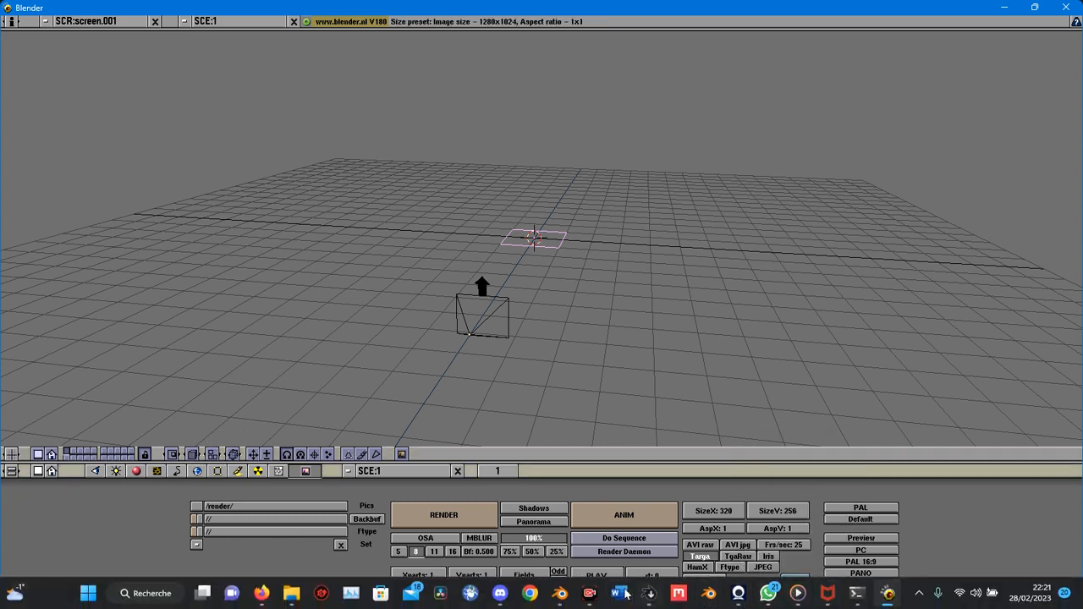
pyautogui.click(560, 594)
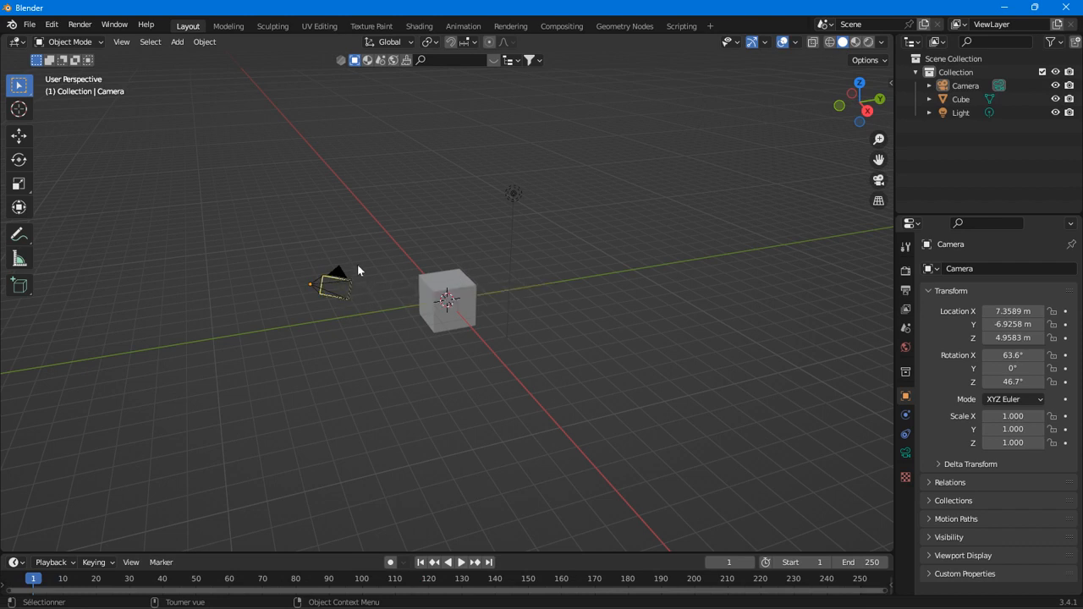
pyautogui.click(905, 453)
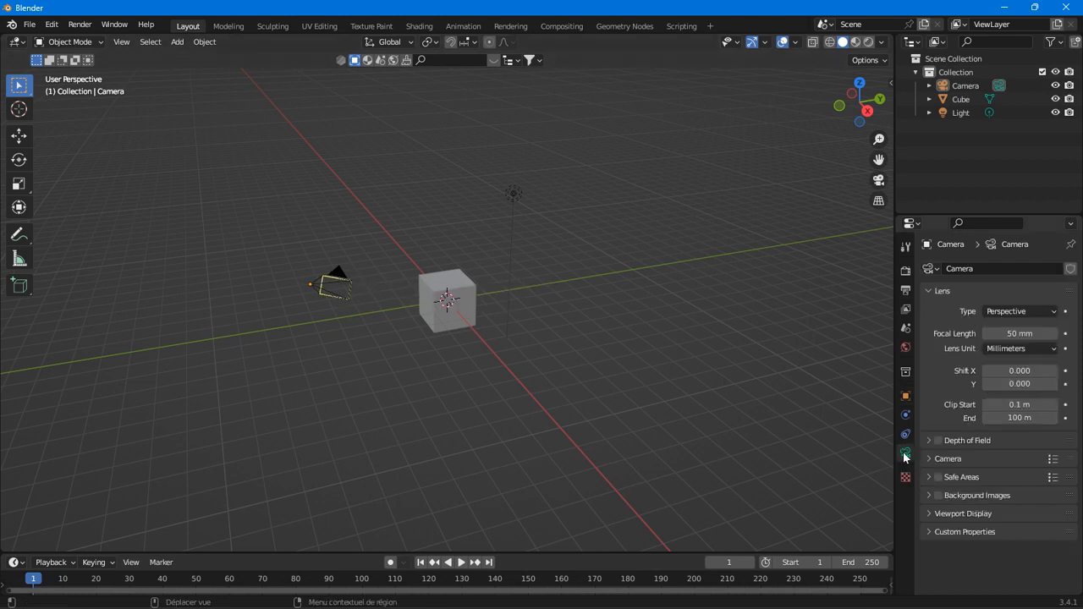
pyautogui.click(342, 296)
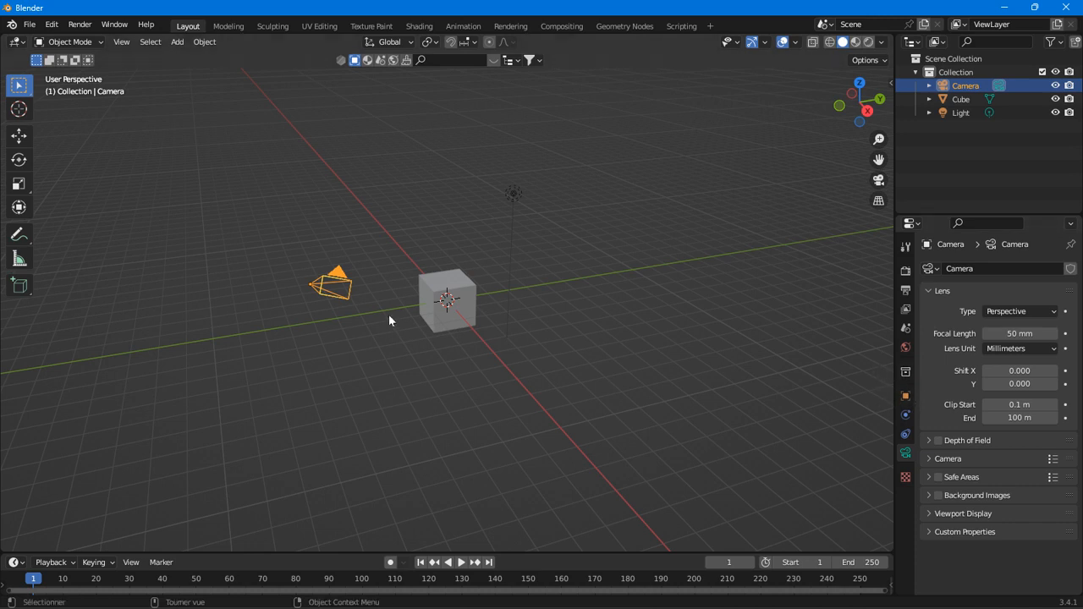
# Show the object properties and compare them for the camera, the cube and the light.
pyautogui.click(906, 395)
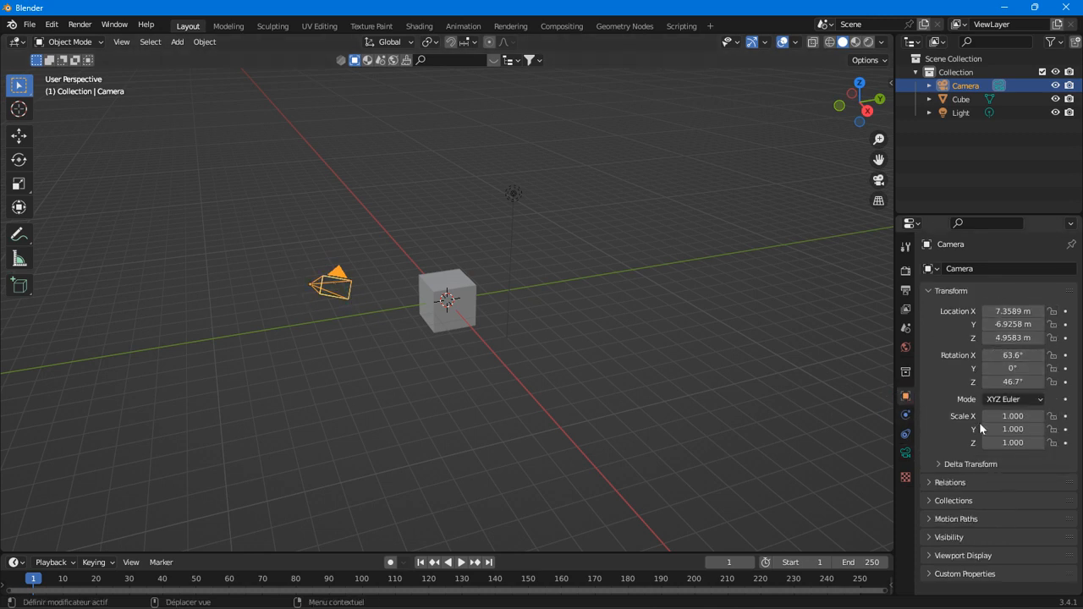
pyautogui.click(433, 305)
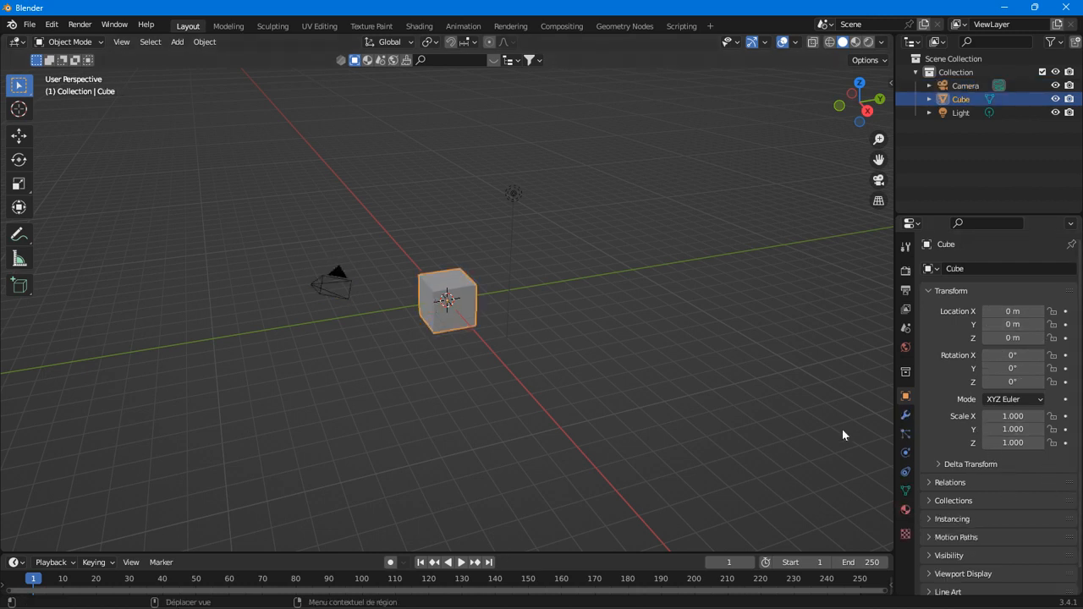
pyautogui.click(343, 292)
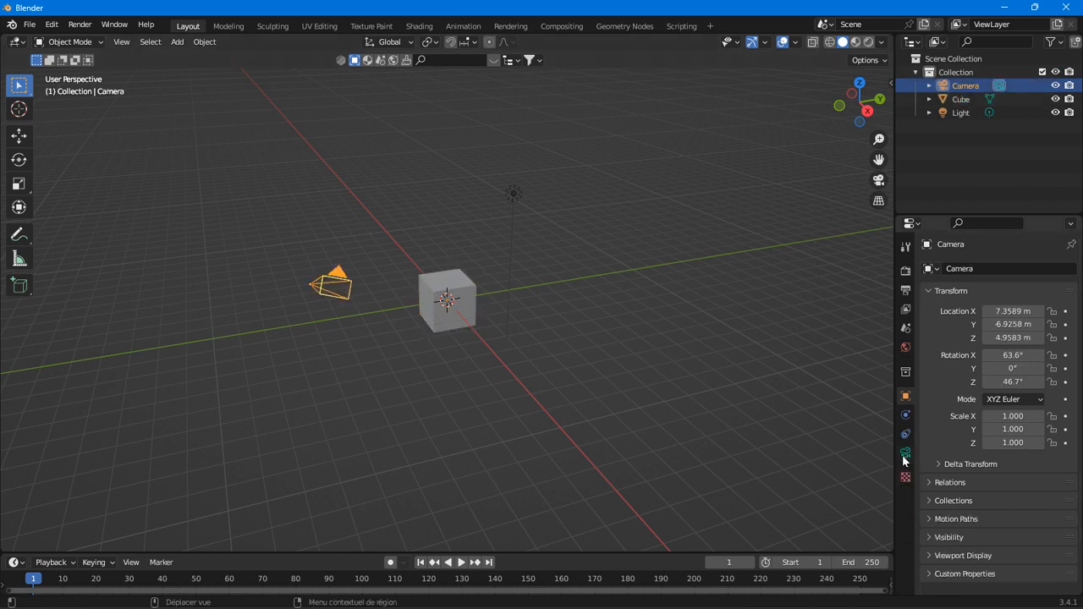
pyautogui.click(446, 313)
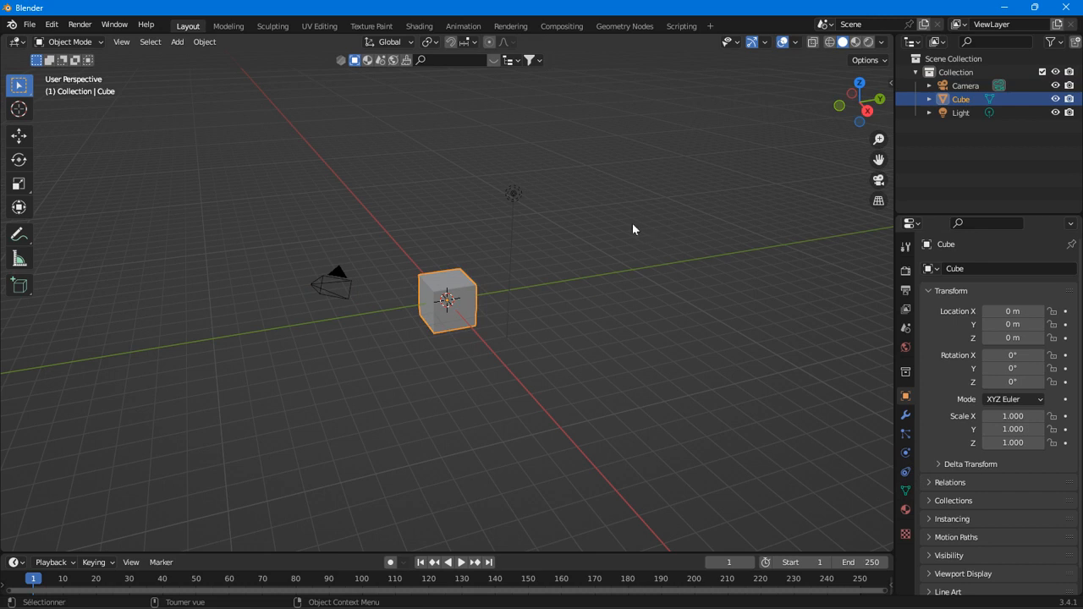
pyautogui.click(518, 197)
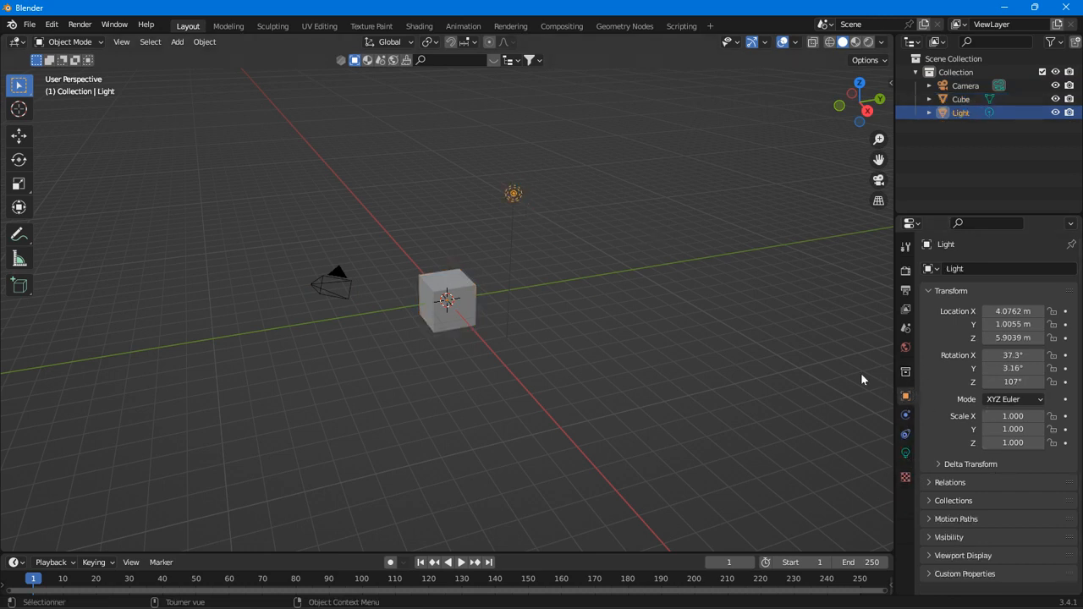
pyautogui.click(889, 596)
pyautogui.moveTo(479, 259)
pyautogui.mouseDown(button='middle')
pyautogui.moveTo(525, 238)
pyautogui.moveTo(401, 267)
pyautogui.moveTo(580, 310)
pyautogui.moveTo(635, 256)
pyautogui.moveTo(534, 288)
pyautogui.moveTo(478, 288)
pyautogui.moveTo(461, 261)
pyautogui.mouseUp(button='middle')
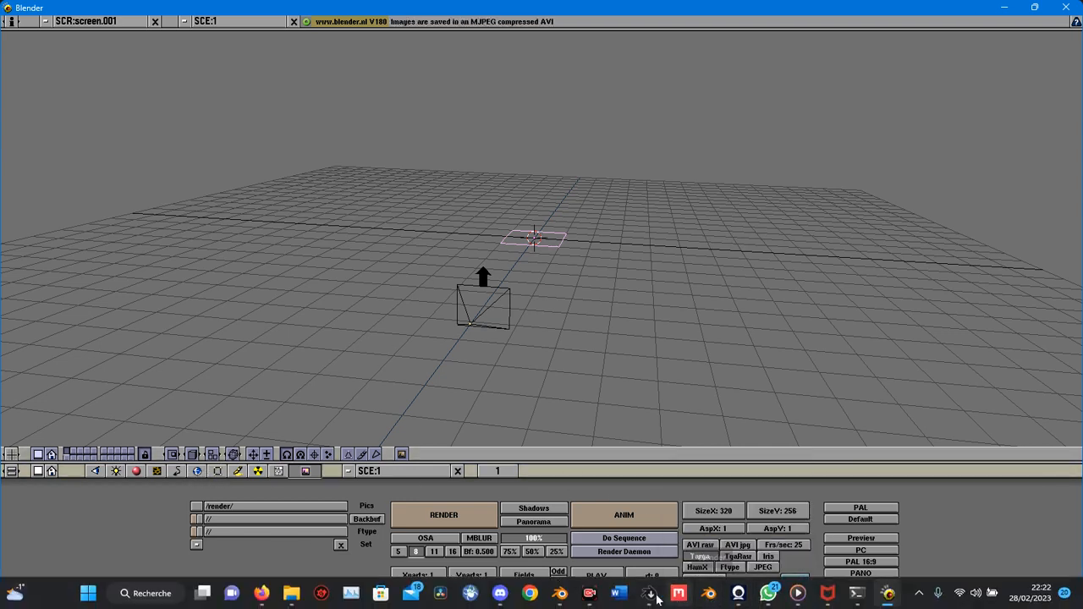
pyautogui.click(556, 596)
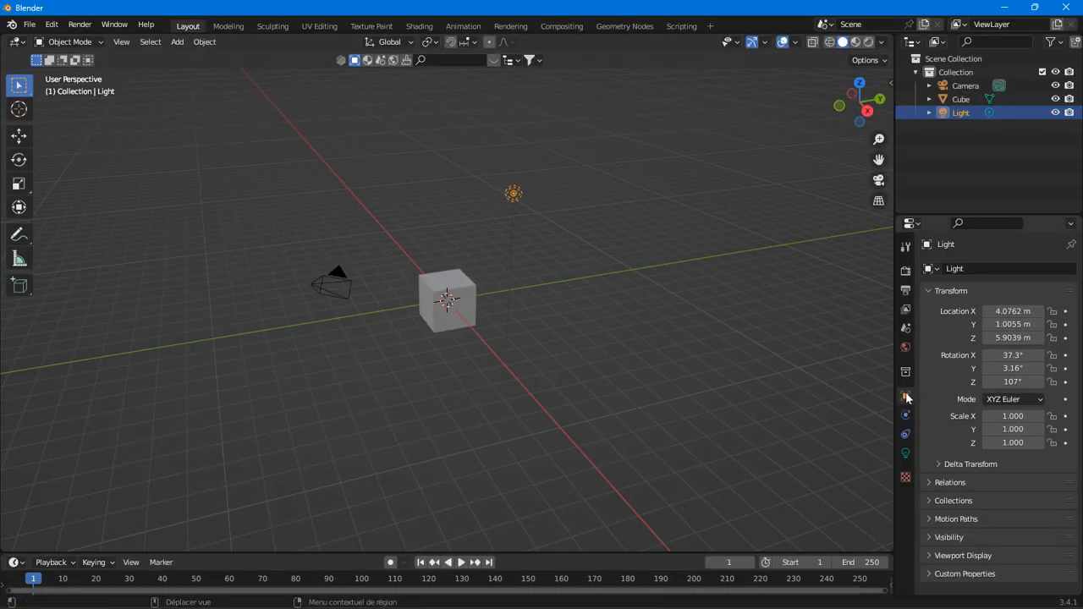
# Switch to Blender 1.80, show the edit settings, compare those of the camera and the plane, and leave the camera selected.
pyautogui.click(1009, 8)
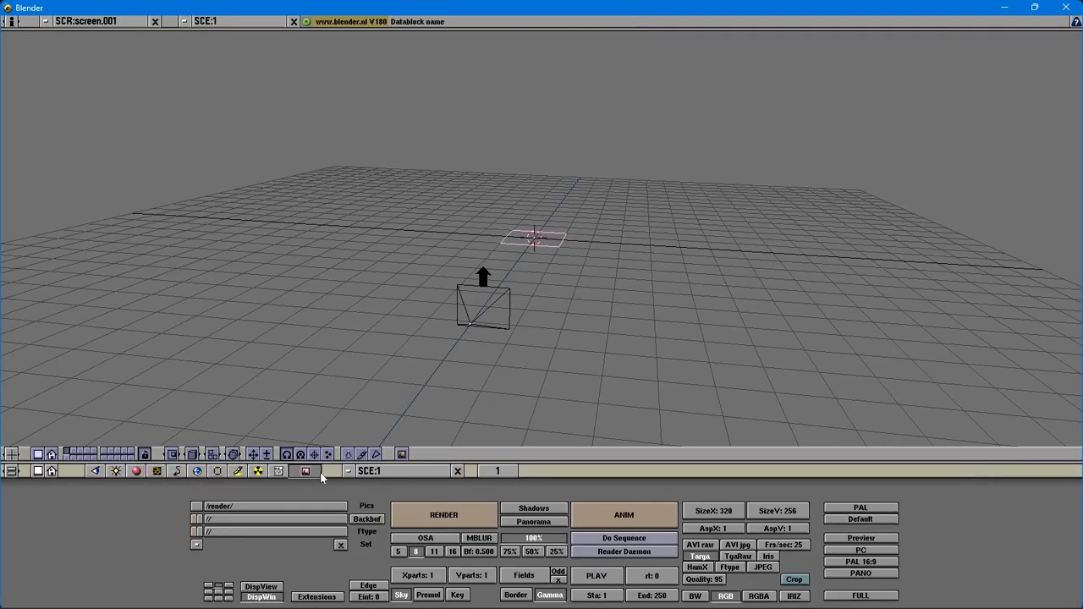
pyautogui.click(217, 473)
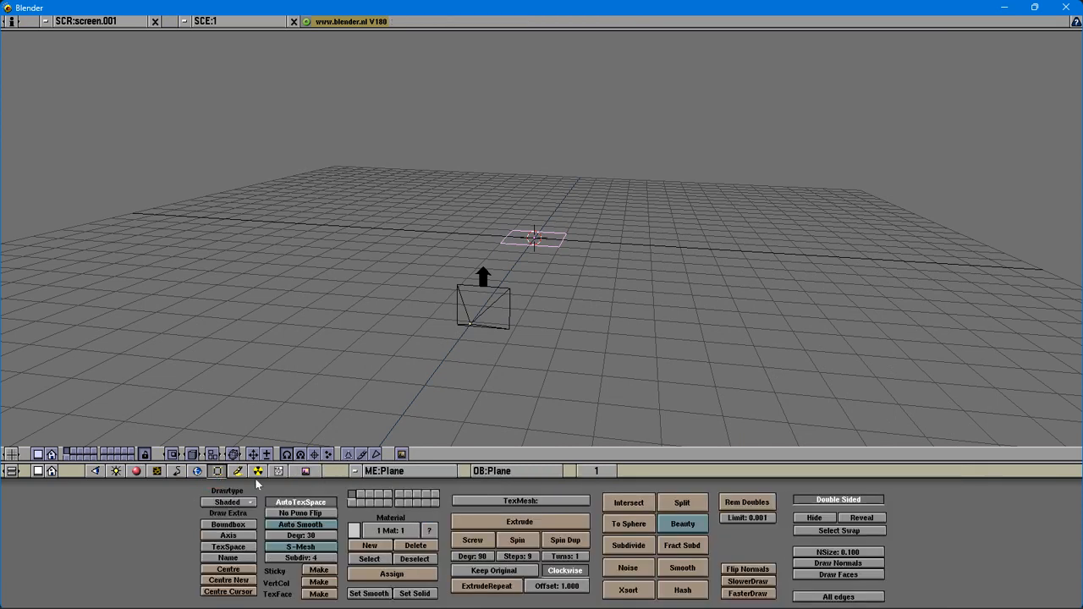
pyautogui.rightClick(483, 288)
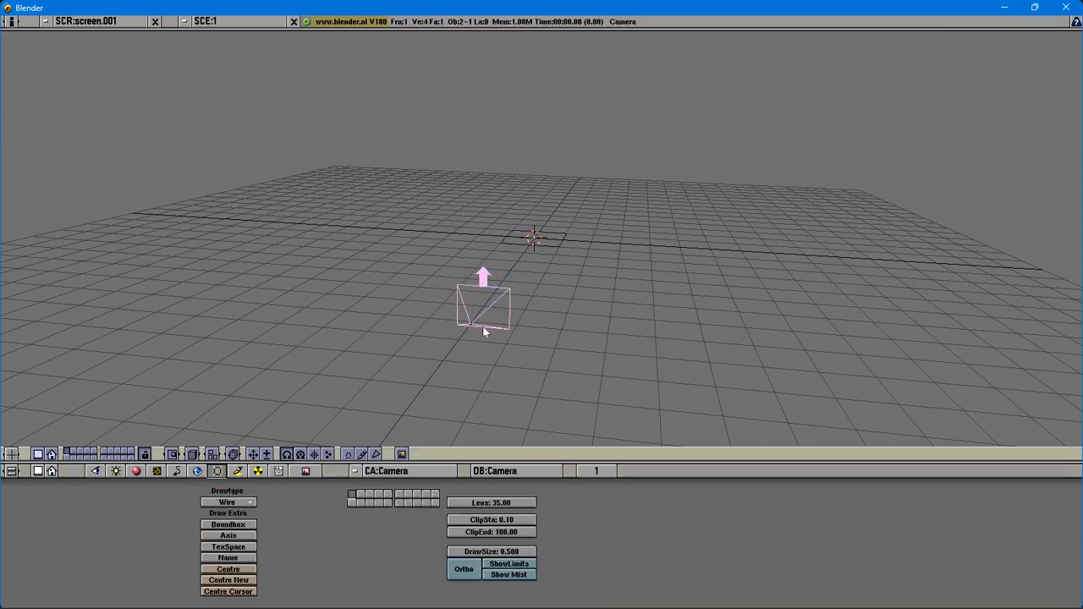
pyautogui.rightClick(542, 231)
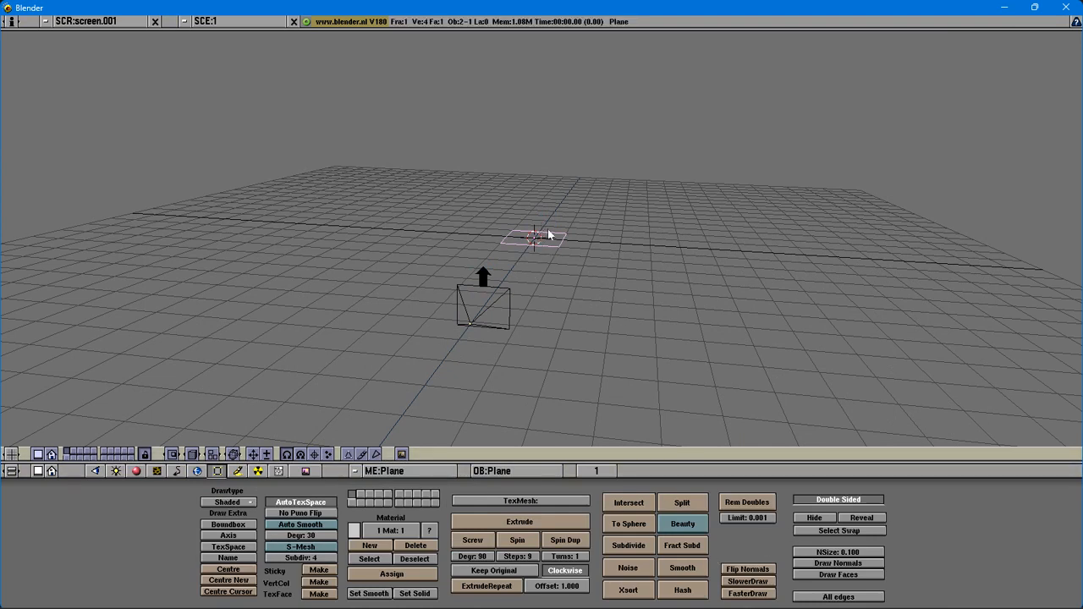
pyautogui.rightClick(496, 302)
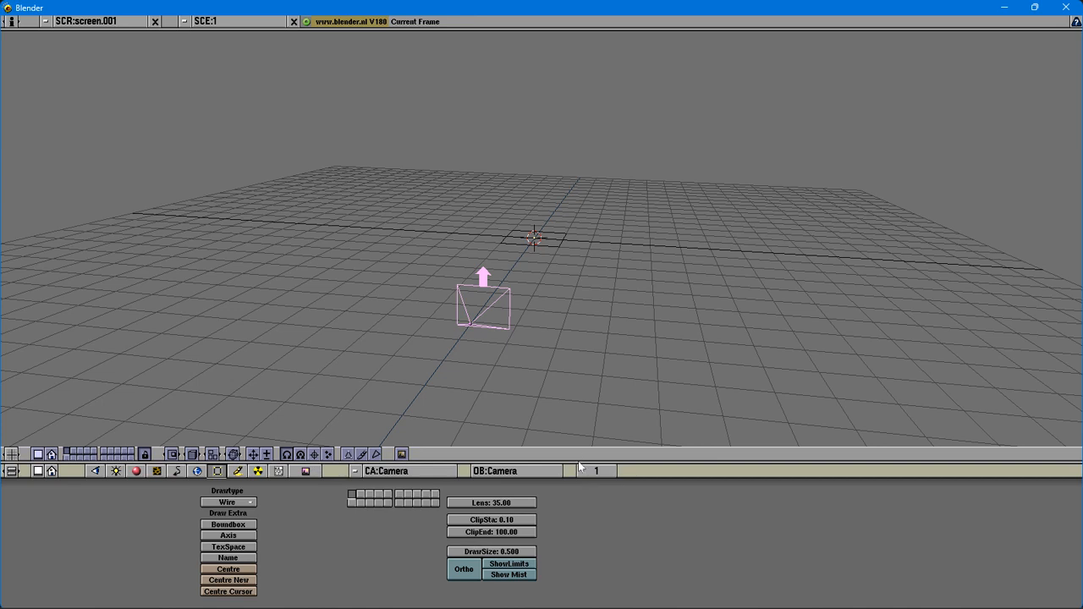
# Enlarge the settings area and its controls, set the camera's lens to 124.64 and check the result through the camera.
pyautogui.moveTo(553, 464); pyautogui.dragTo(554, 371)
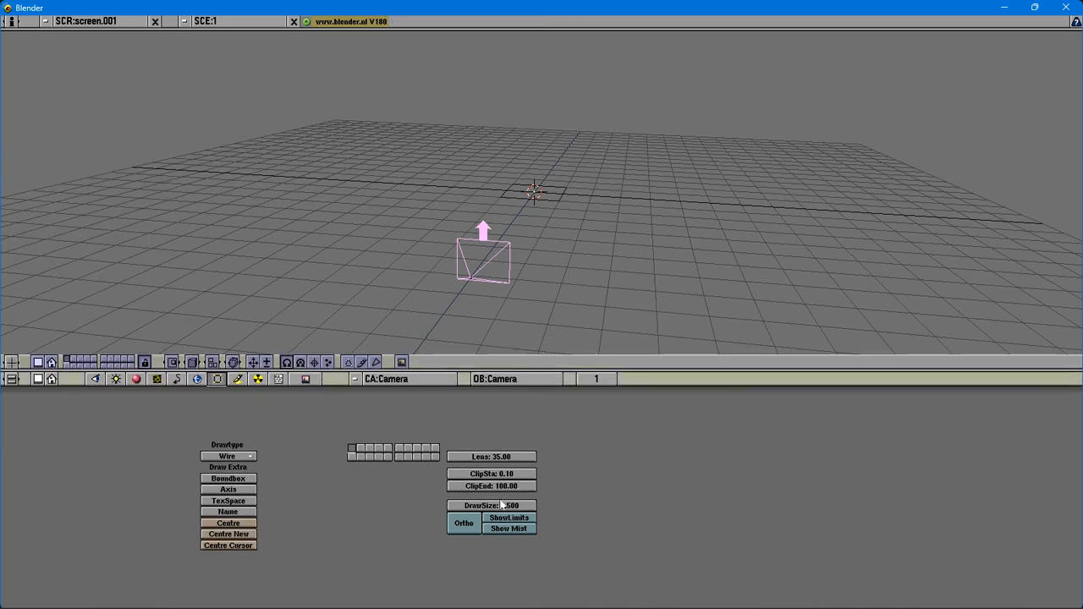
pyautogui.keyDown('ctrl'); pyautogui.moveTo(593, 486); pyautogui.dragTo(624, 462, button='middle'); pyautogui.keyUp('ctrl')
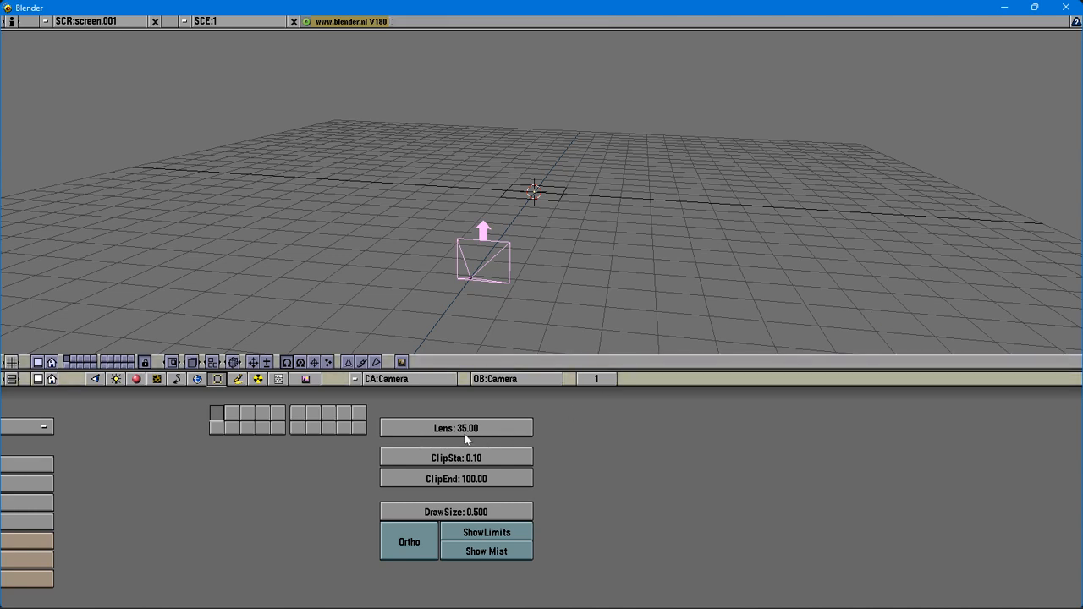
pyautogui.moveTo(467, 432); pyautogui.dragTo(491, 439)
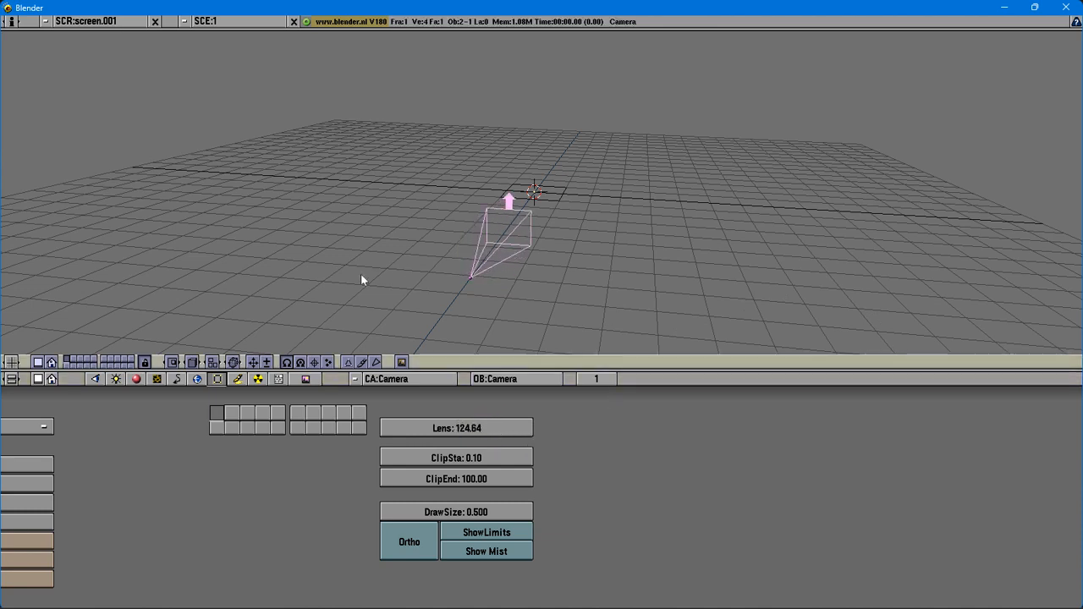
pyautogui.press('KP_0')
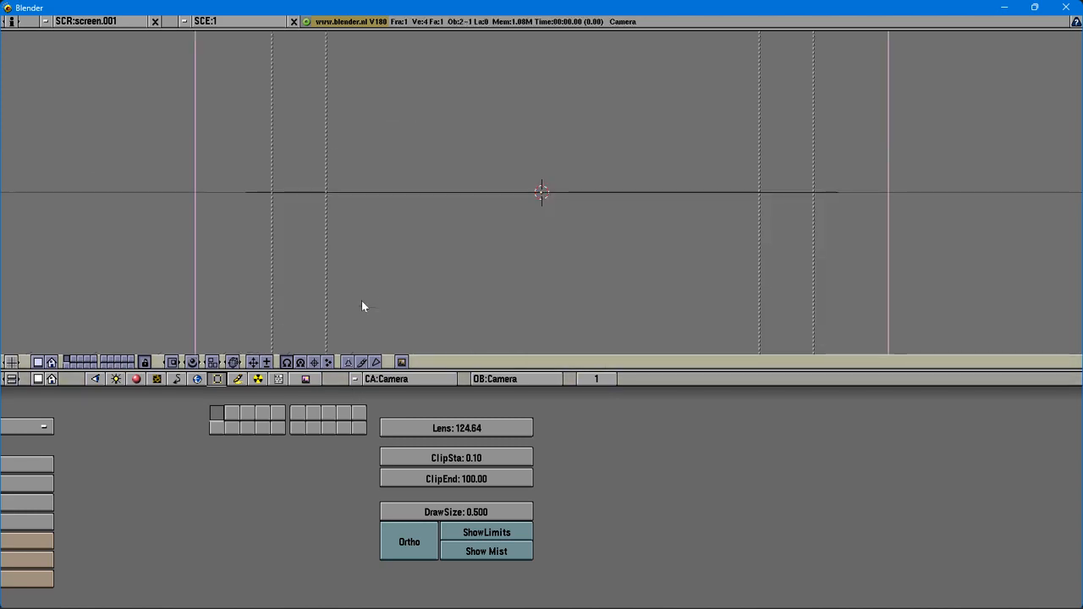
pyautogui.press('KP_0')
# Place the 3D cursor at the plane's far edge, select the plane and add a cube mesh at the cursor.
pyautogui.moveTo(487, 221); pyautogui.dragTo(464, 245, button='middle')
pyautogui.click(564, 190)
pyautogui.rightClick(563, 189)
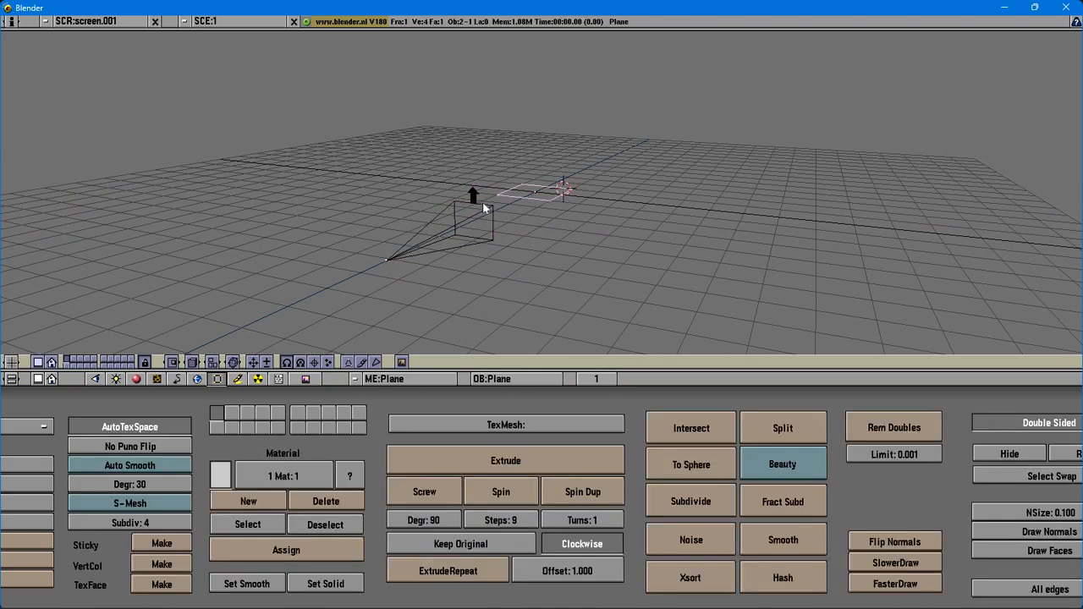
pyautogui.press('space')
pyautogui.click(442, 143)
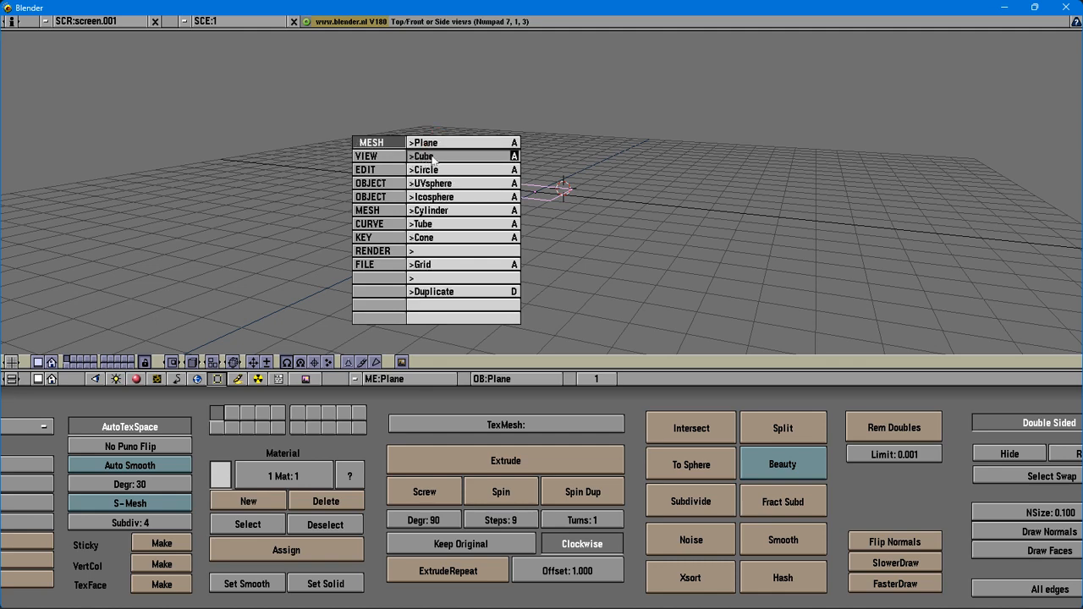
pyautogui.click(428, 157)
# Change the viewport's draw type from wireframe through solid to shaded to display the new cube's faces.
pyautogui.moveTo(614, 219); pyautogui.dragTo(576, 254, button='middle')
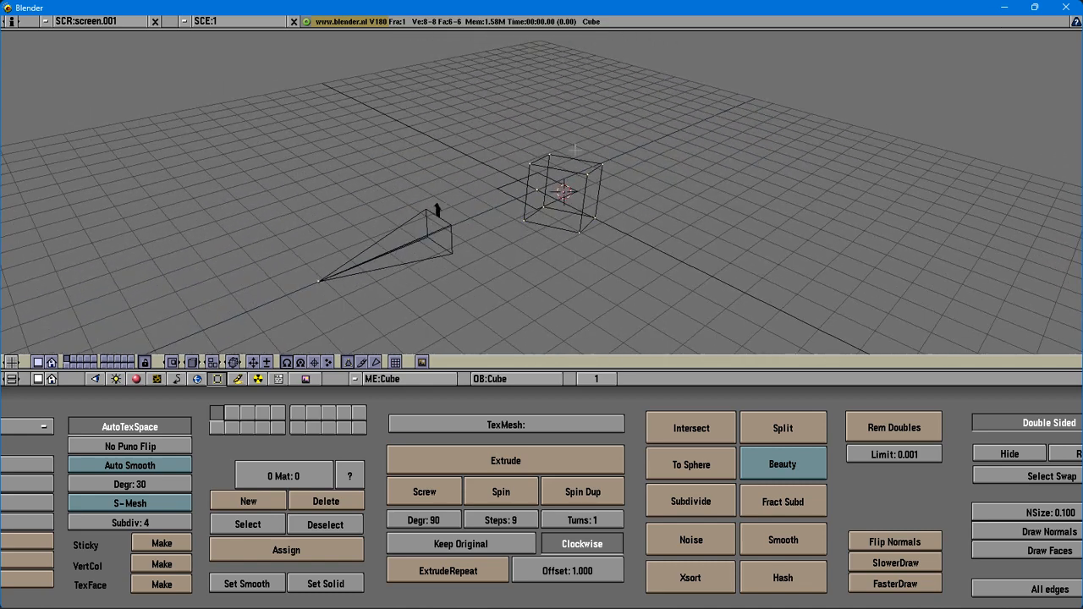
pyautogui.click(236, 363)
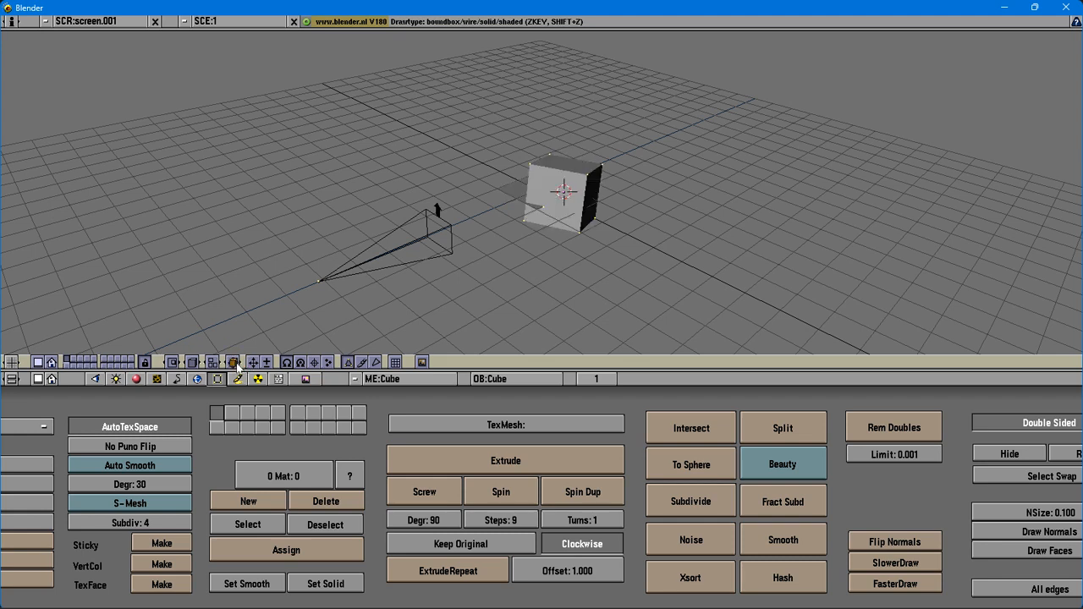
pyautogui.click(237, 364)
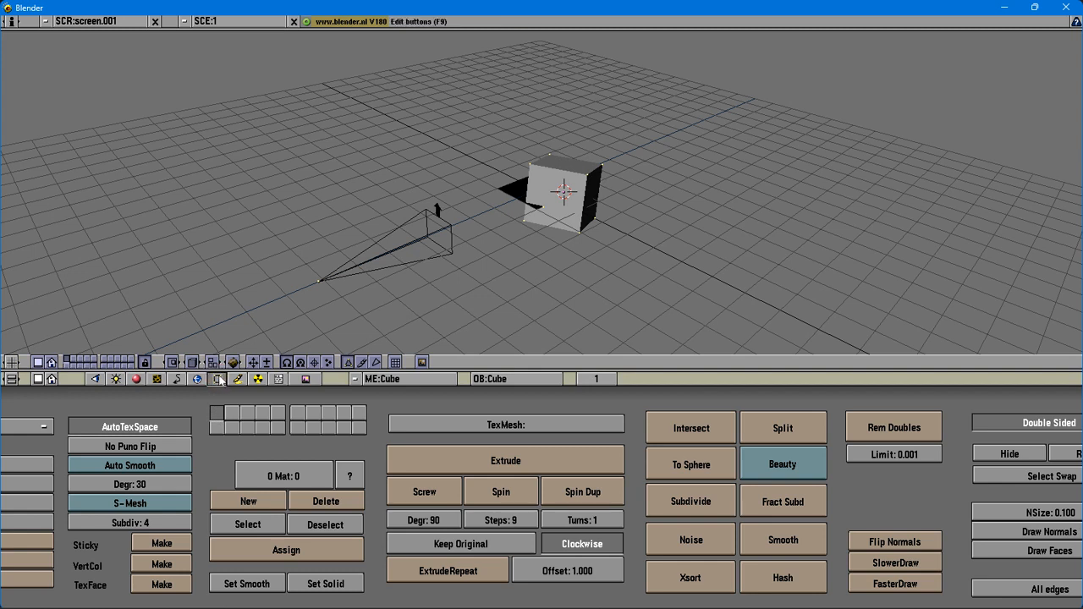
# Leave the cube's edit mode, select the camera, set the viewport's draw type to solid and view the cube through the camera.
pyautogui.click(348, 362)
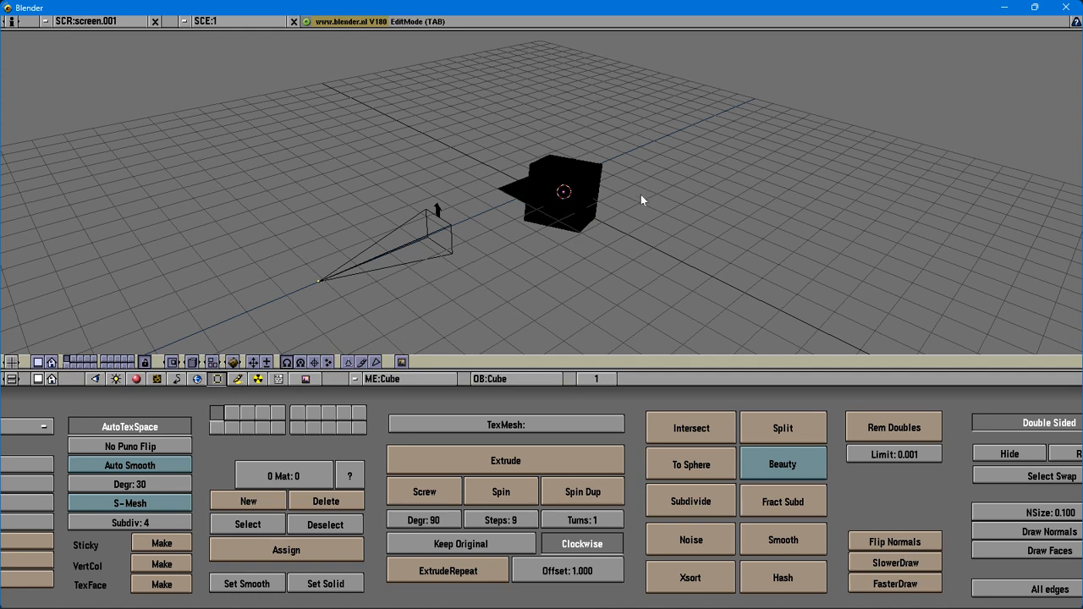
pyautogui.press('KP_0')
pyautogui.click(491, 144)
pyautogui.rightClick(491, 146)
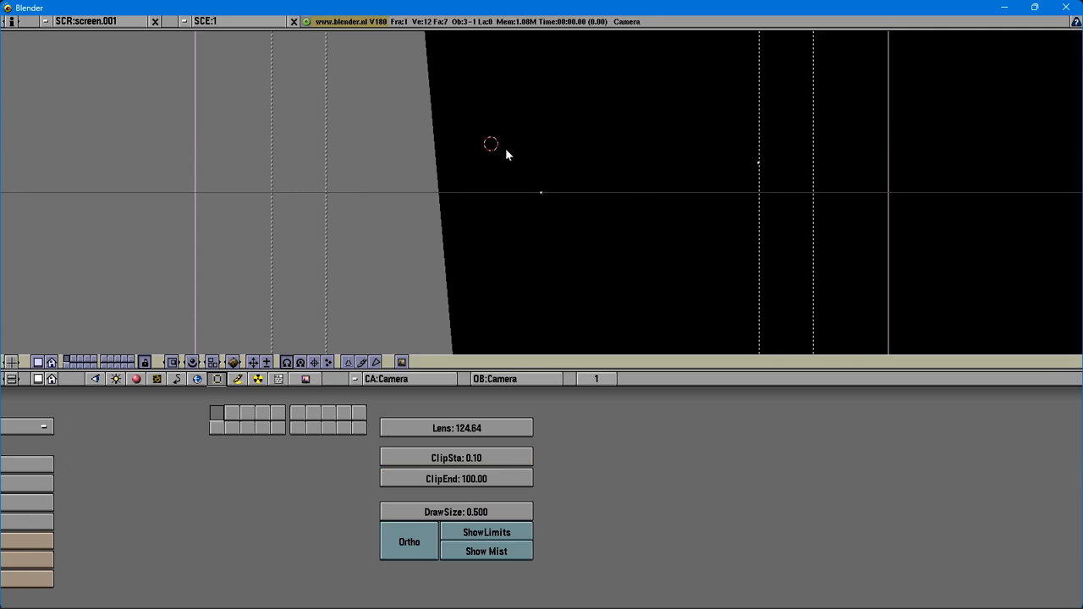
pyautogui.click(232, 363)
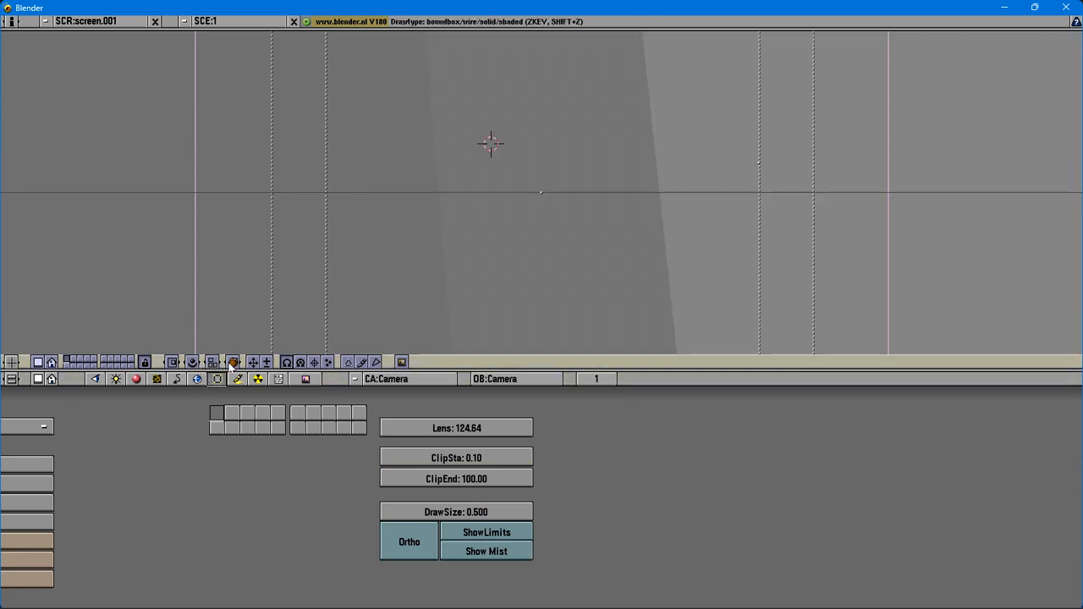
pyautogui.moveTo(658, 198); pyautogui.dragTo(691, 171, button='middle')
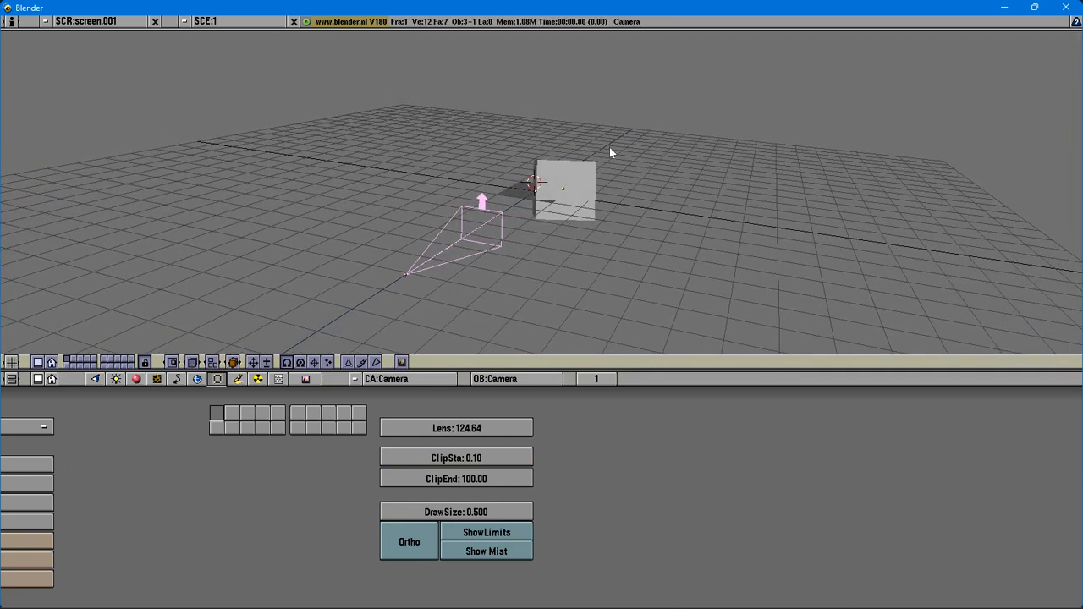
pyautogui.press('KP_0')
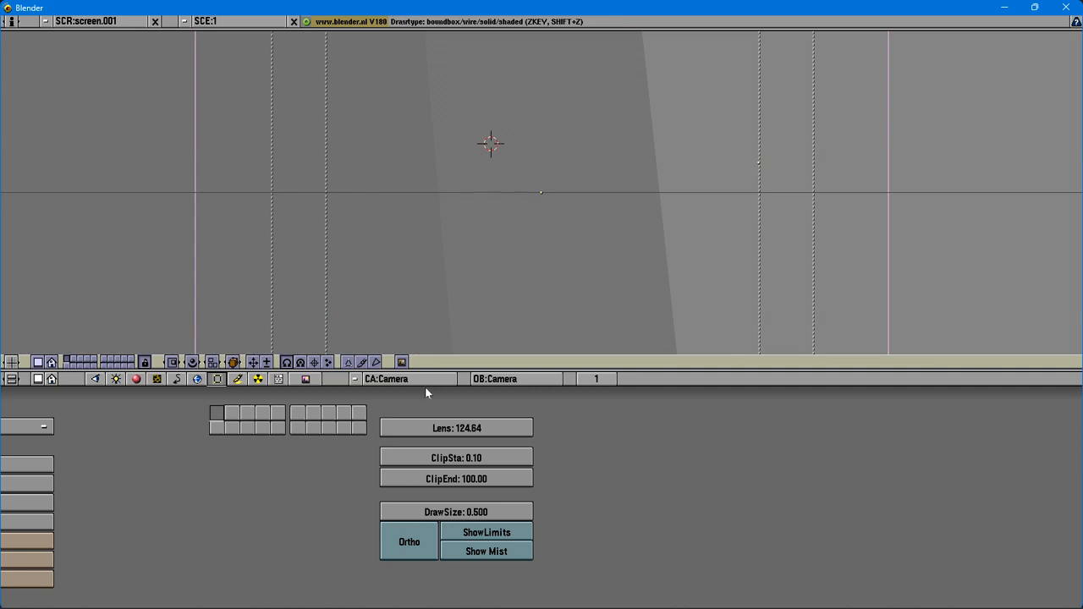
# Change the camera's lens to 13.45, then 76.20 and finally 25.40 to compare the framing of the cube.
pyautogui.moveTo(464, 424)
pyautogui.mouseDown()
pyautogui.moveTo(427, 426)
pyautogui.moveTo(480, 430)
pyautogui.mouseUp()
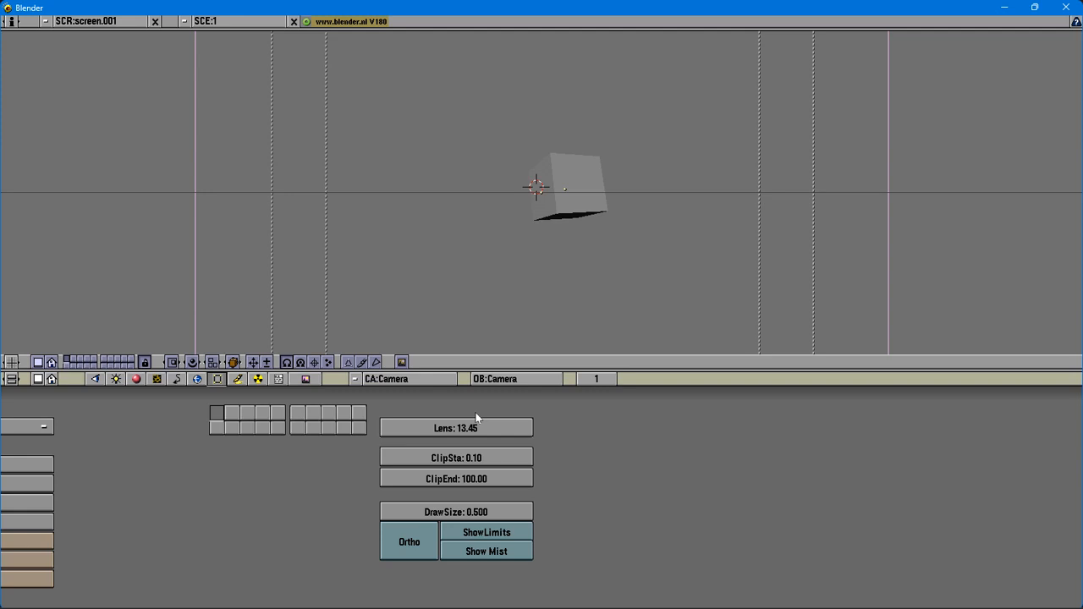
pyautogui.moveTo(465, 426); pyautogui.dragTo(449, 438)
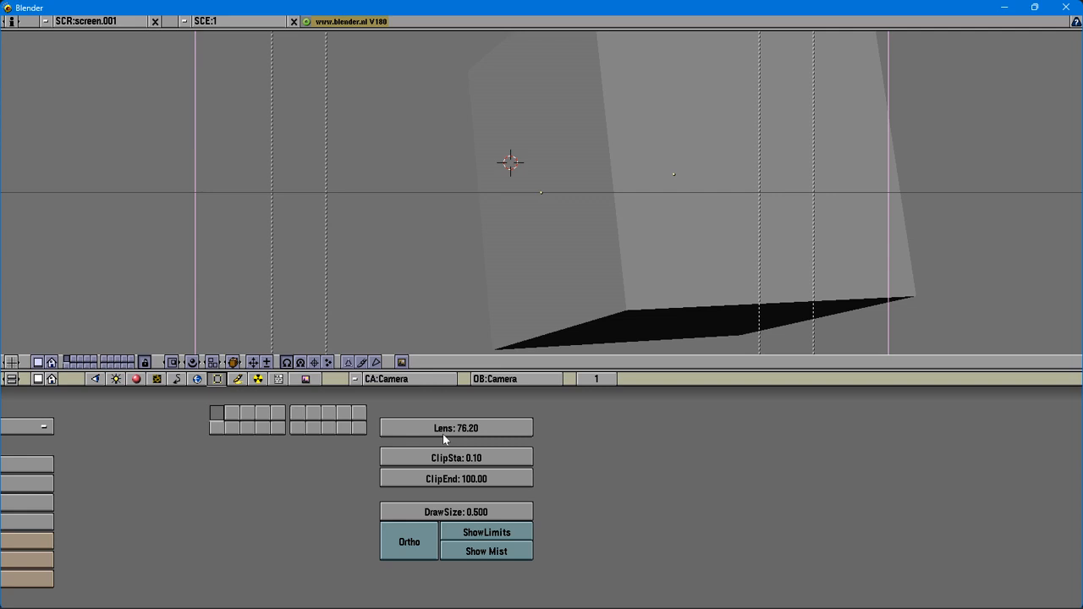
pyautogui.moveTo(442, 434)
pyautogui.mouseDown()
pyautogui.moveTo(496, 423)
pyautogui.moveTo(455, 427)
pyautogui.mouseUp()
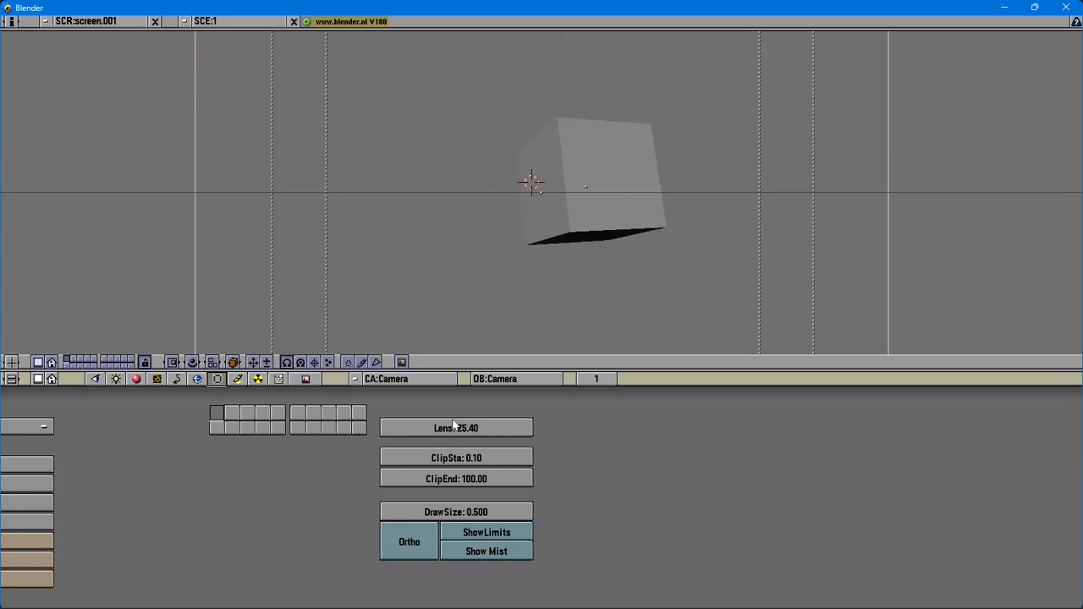
# Switch to Blender 3.4.1, select the camera, look through it and show its lens settings.
pyautogui.click(1001, 8)
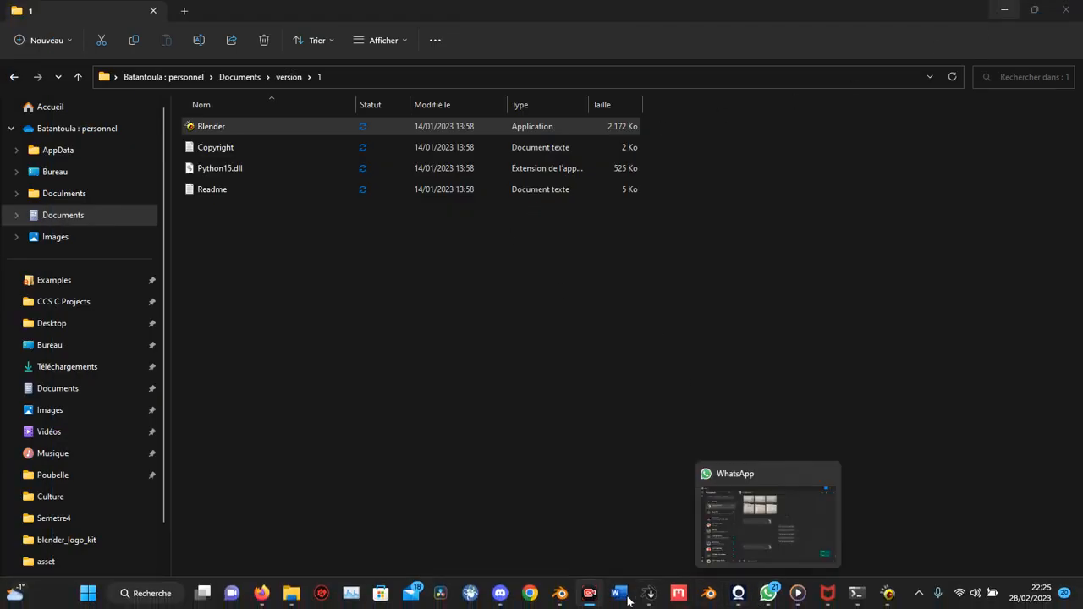
pyautogui.click(560, 593)
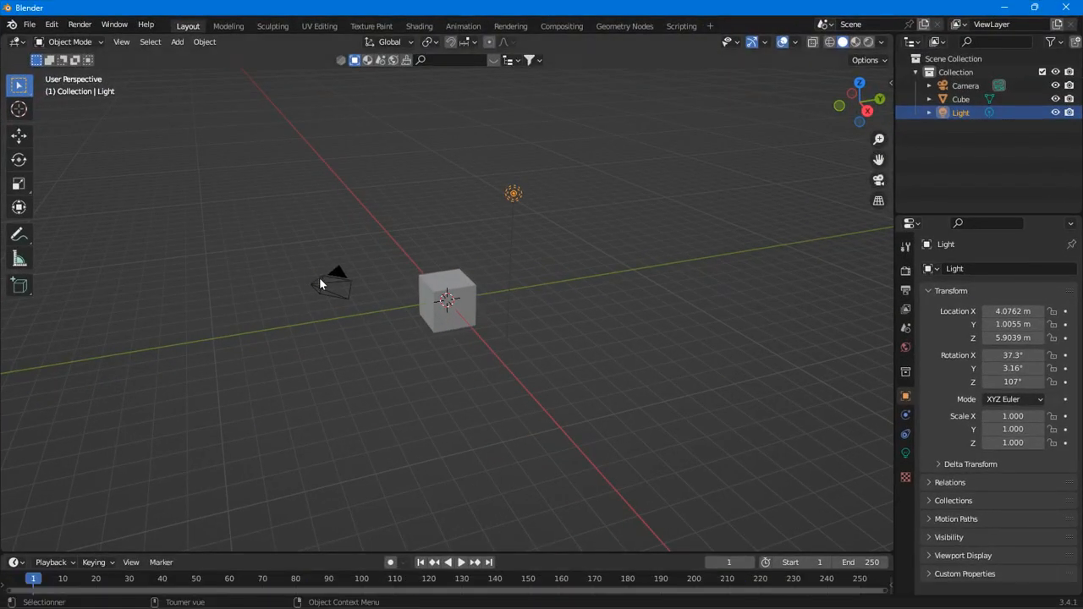
pyautogui.click(323, 282)
pyautogui.click(879, 179)
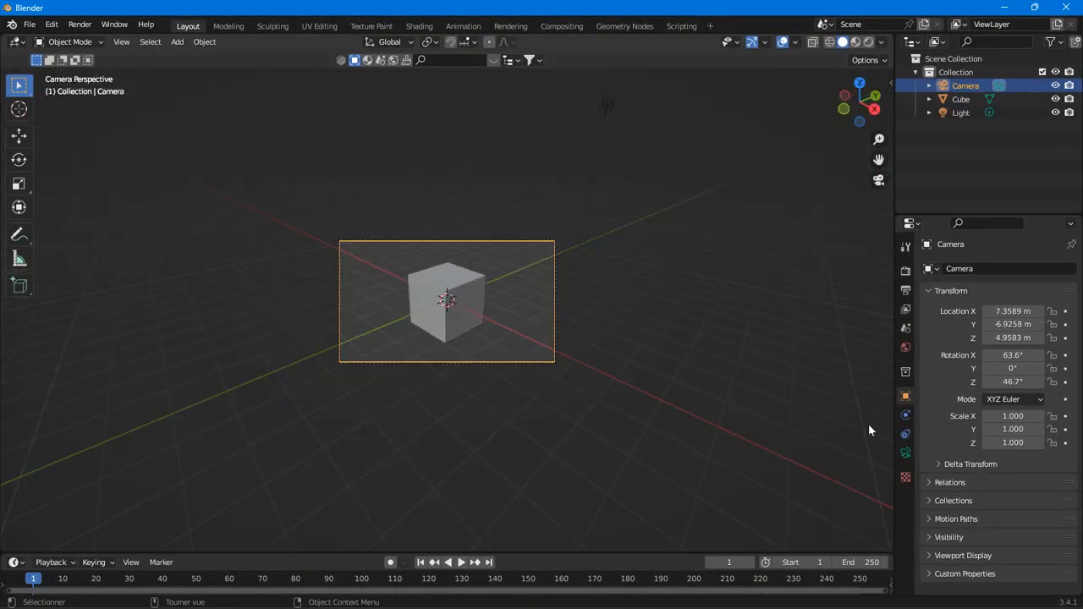
pyautogui.click(906, 453)
pyautogui.scroll(6, 630, 429)
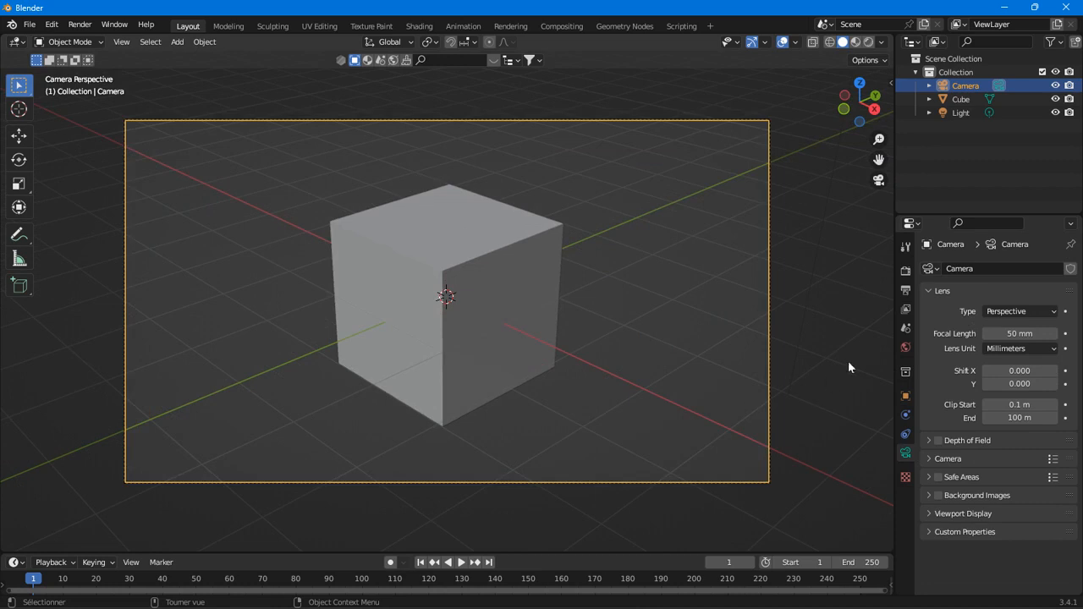
# Lower the camera's focal length to 16 mm, then raise it to 60 mm.
pyautogui.moveTo(1020, 334)
pyautogui.mouseDown()
pyautogui.moveTo(931, 334)
pyautogui.moveTo(1025, 324)
pyautogui.mouseUp()
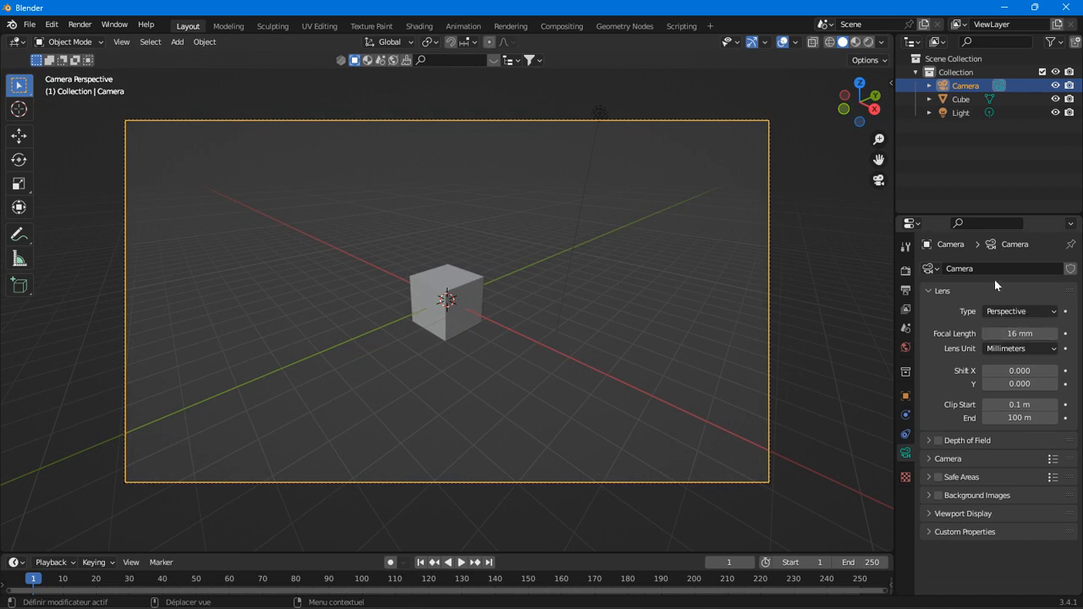
pyautogui.moveTo(1021, 333); pyautogui.dragTo(982, 337)
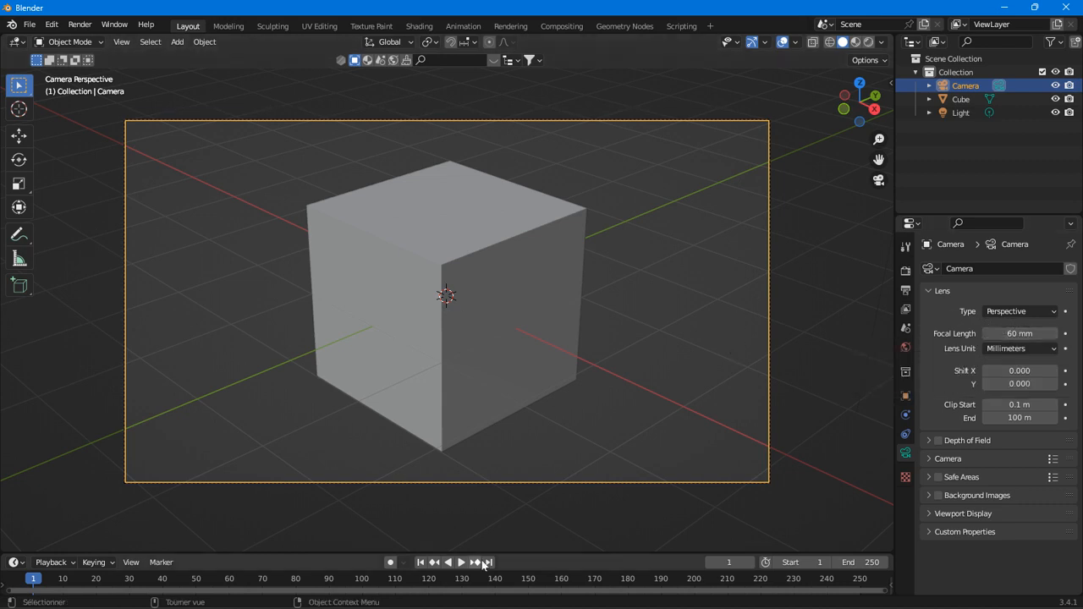
# Check the camera settings in Blender 1.80, then return to the camera view in Blender 3.4.1.
pyautogui.moveTo(572, 468); pyautogui.dragTo(568, 468, button='middle')
pyautogui.moveTo(613, 586)
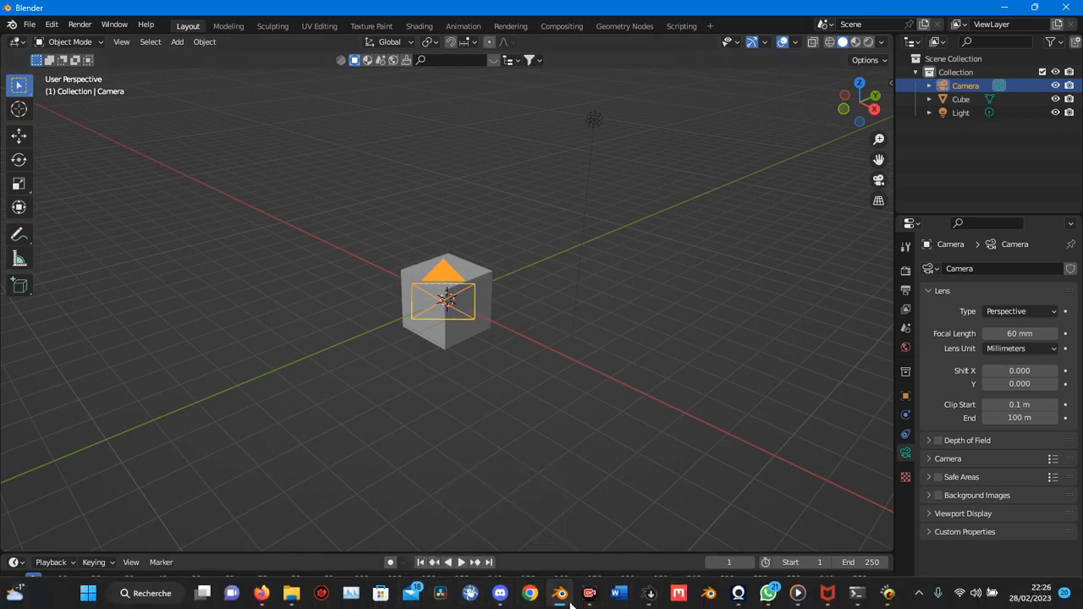
pyautogui.moveTo(585, 602)
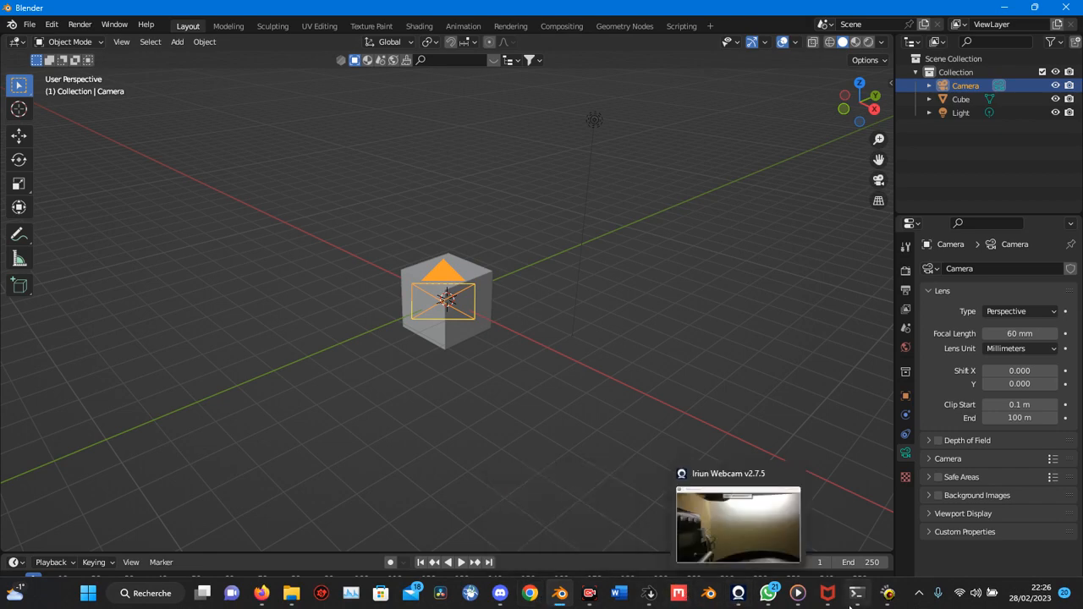
pyautogui.click(888, 594)
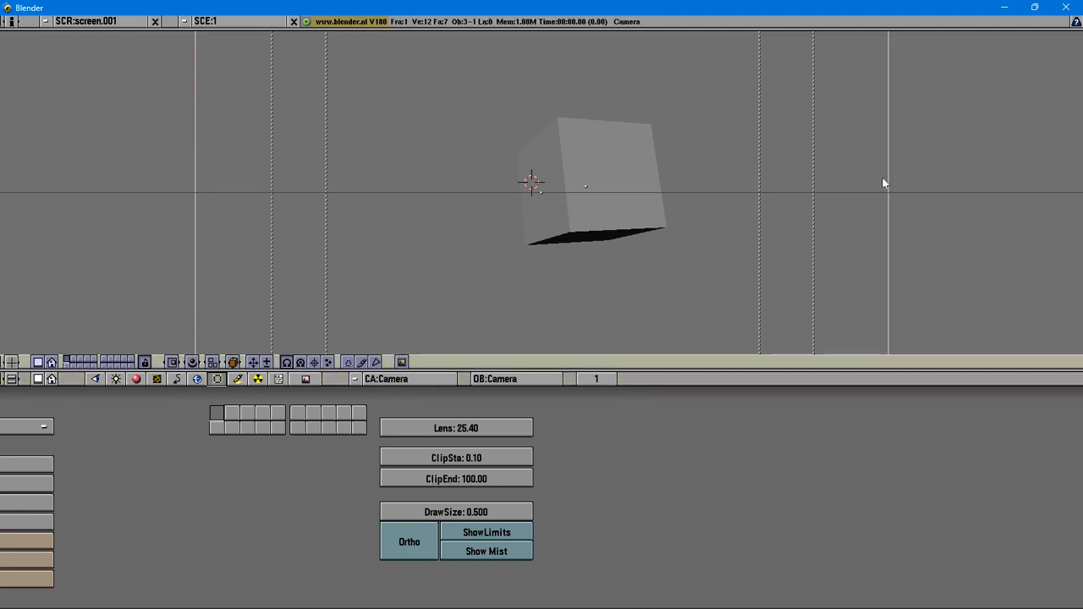
pyautogui.click(1002, 9)
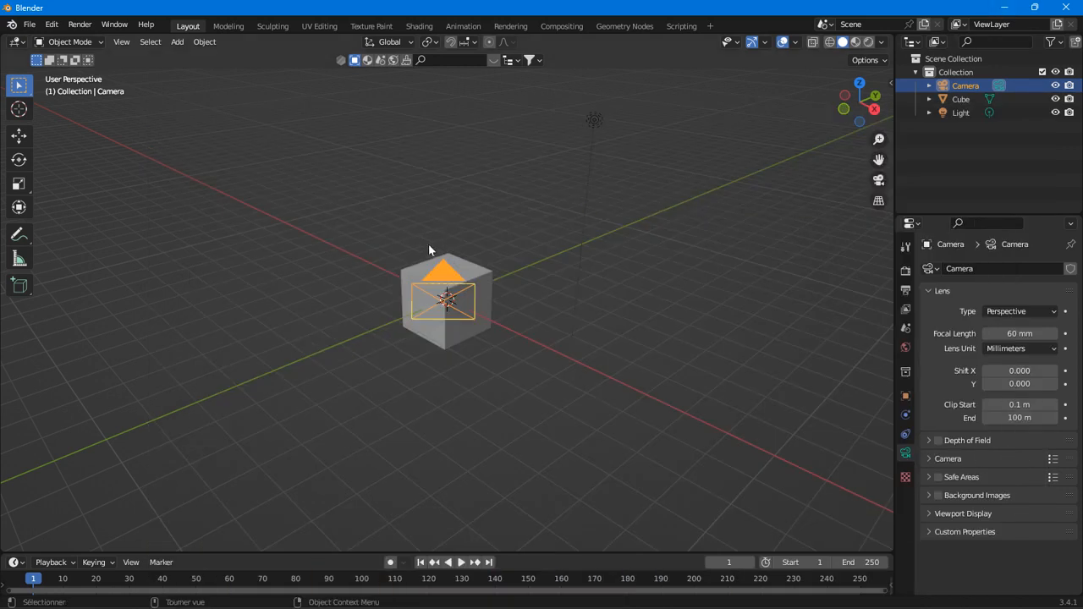
pyautogui.click(878, 181)
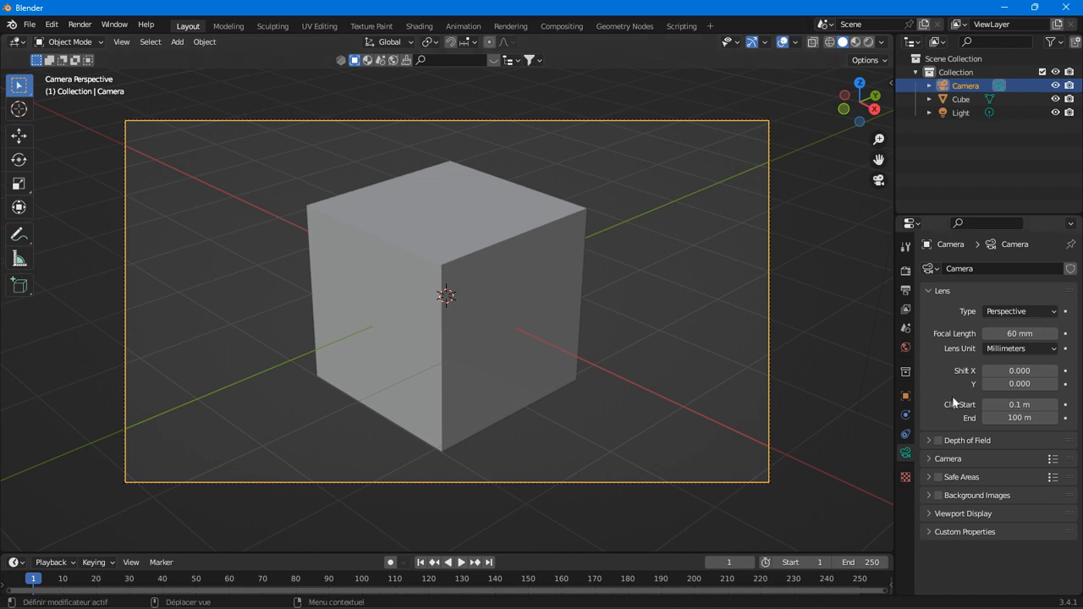
# Set the camera's clip start to 10.6 m and its clip end to 12.1 m to cut through the cube.
pyautogui.moveTo(1020, 406); pyautogui.dragTo(1047, 404)
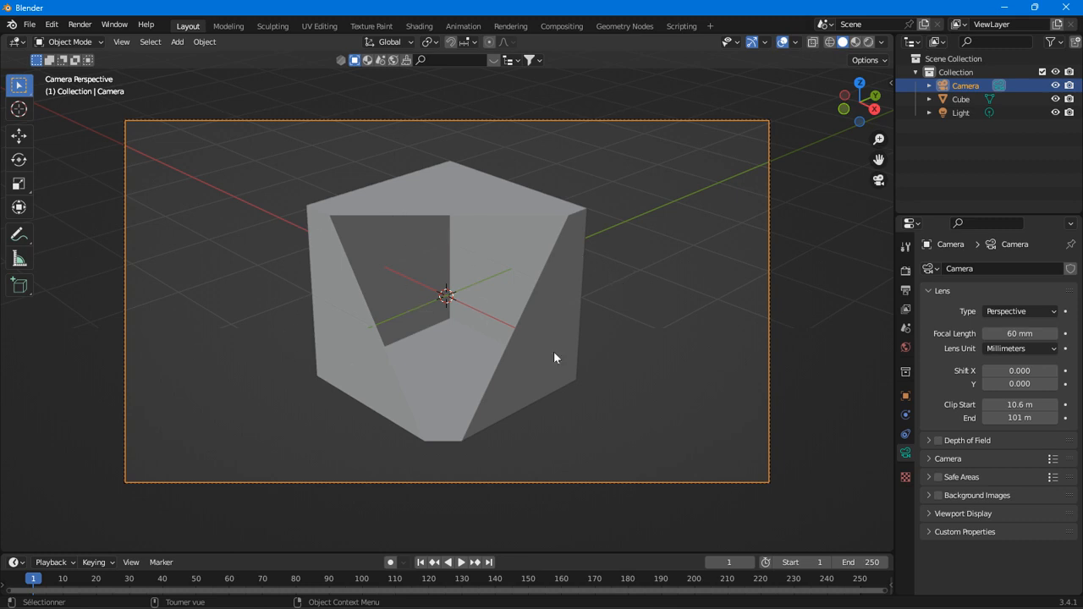
pyautogui.moveTo(1022, 418); pyautogui.dragTo(1007, 418)
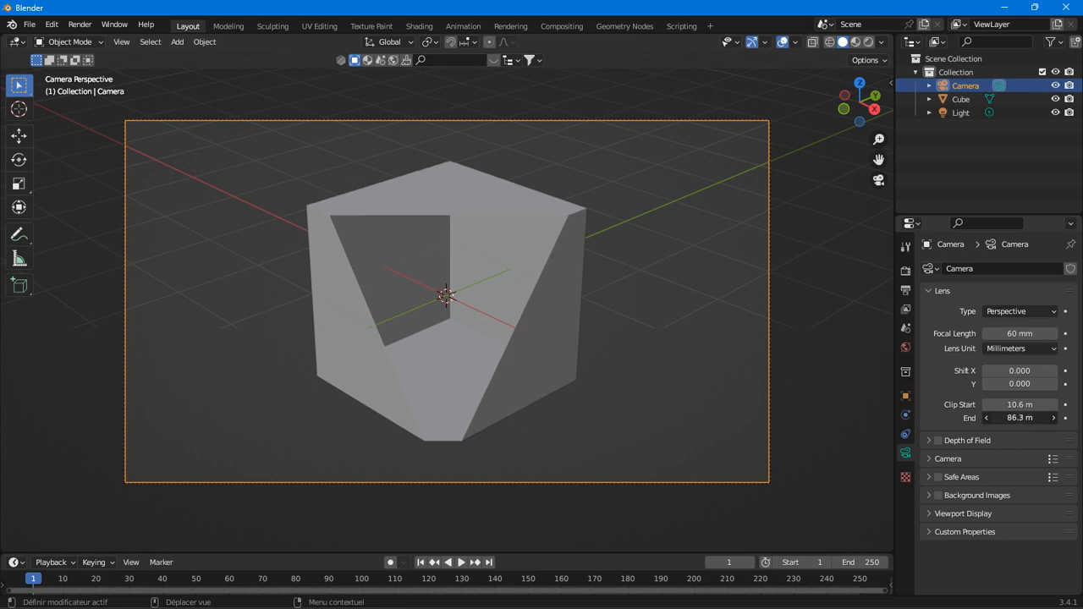
pyautogui.moveTo(1007, 418); pyautogui.dragTo(990, 418)
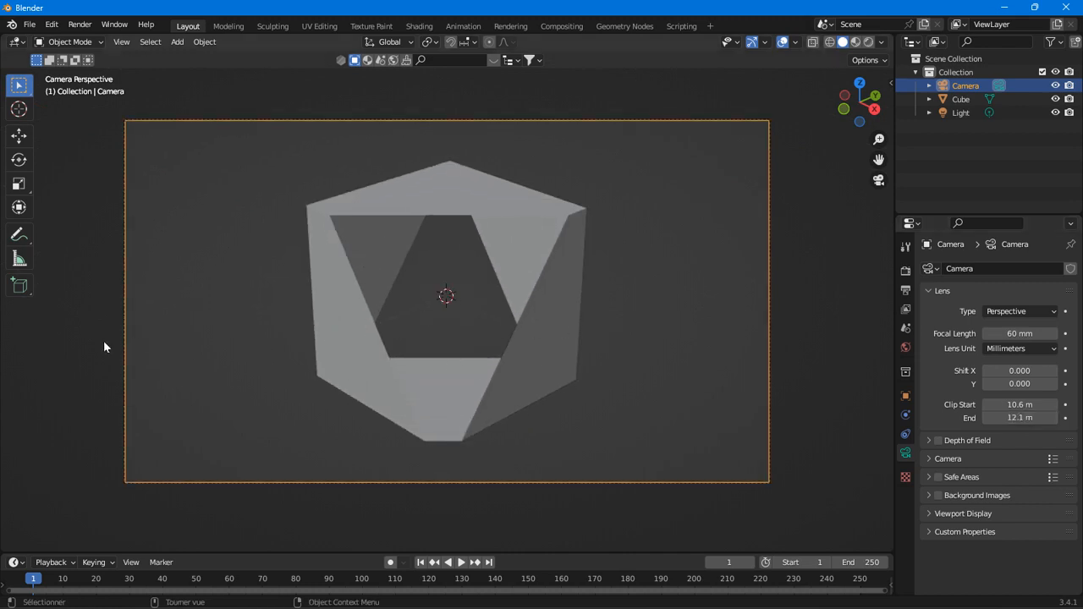
# Add a UV sphere inside the cube, scale it down to fit the clipped opening and deselect it.
pyautogui.hotkey('shift', 'a')
pyautogui.moveTo(292, 338)
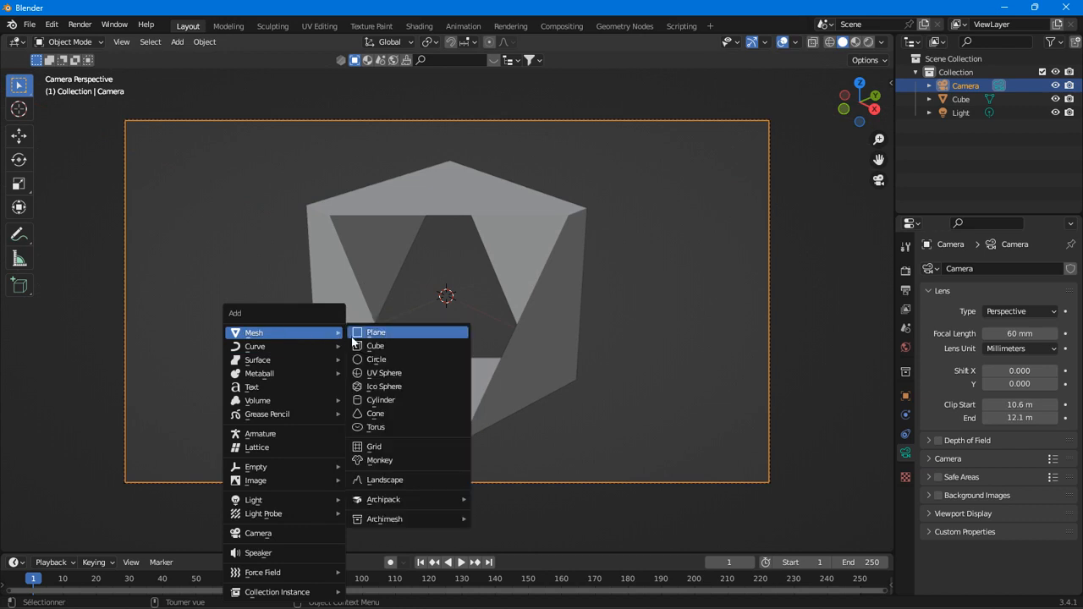
pyautogui.click(390, 372)
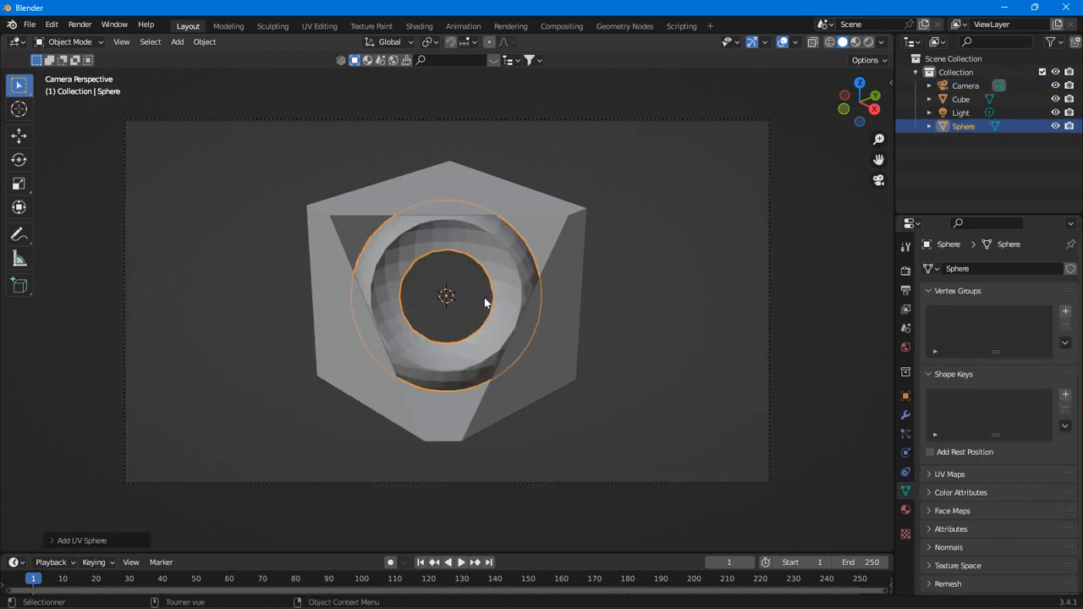
pyautogui.press('s')
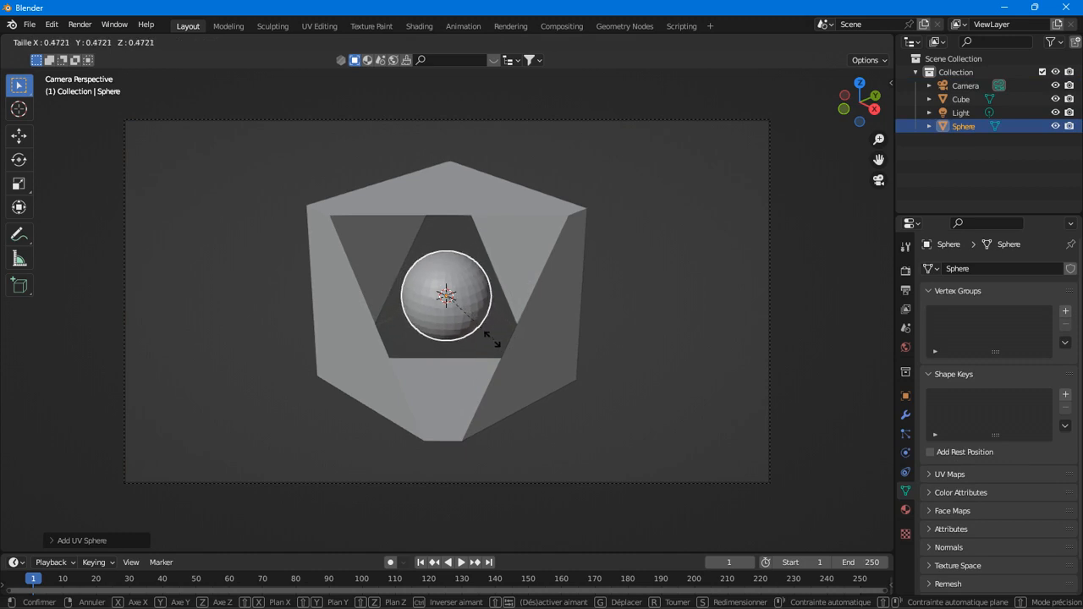
pyautogui.click(486, 336)
pyautogui.click(630, 323)
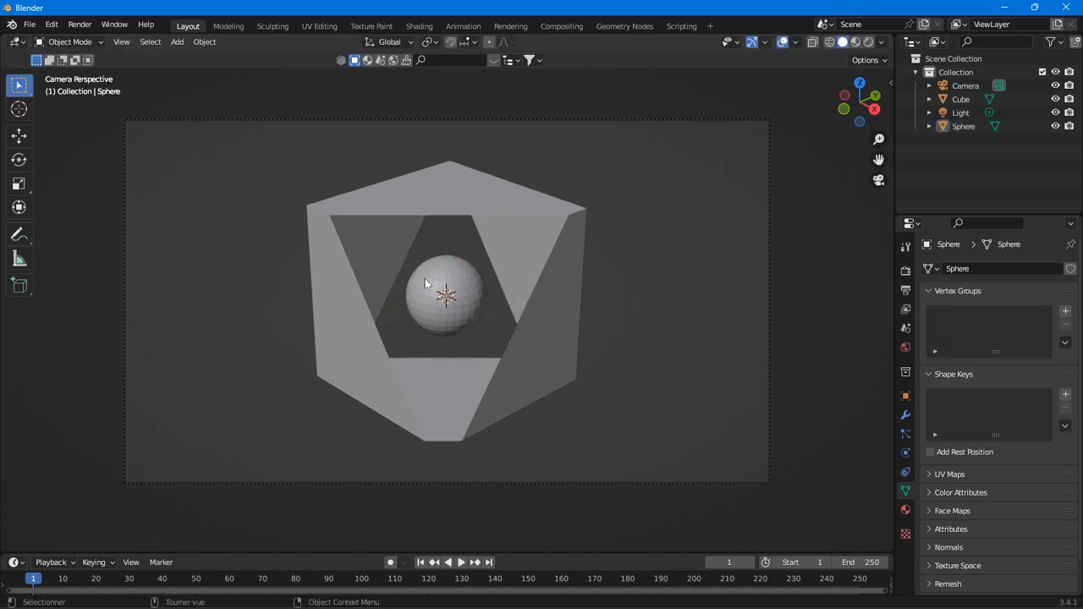
# Inspect the cube from outside the camera, then return to the clipped camera view with the sphere.
pyautogui.moveTo(538, 337); pyautogui.dragTo(406, 324, button='middle')
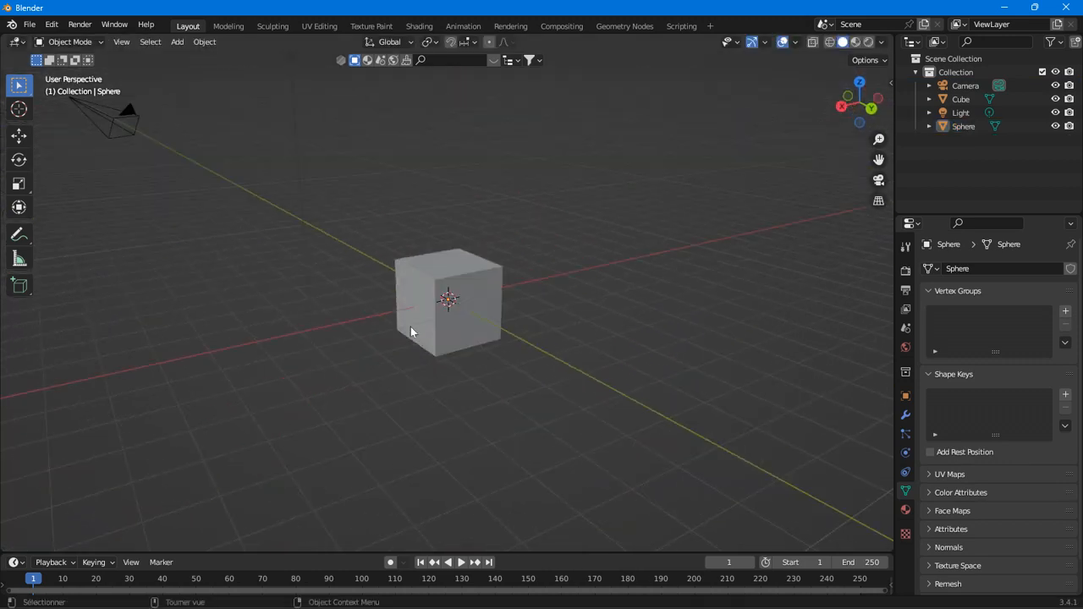
pyautogui.scroll(5, 451, 333)
pyautogui.click(879, 180)
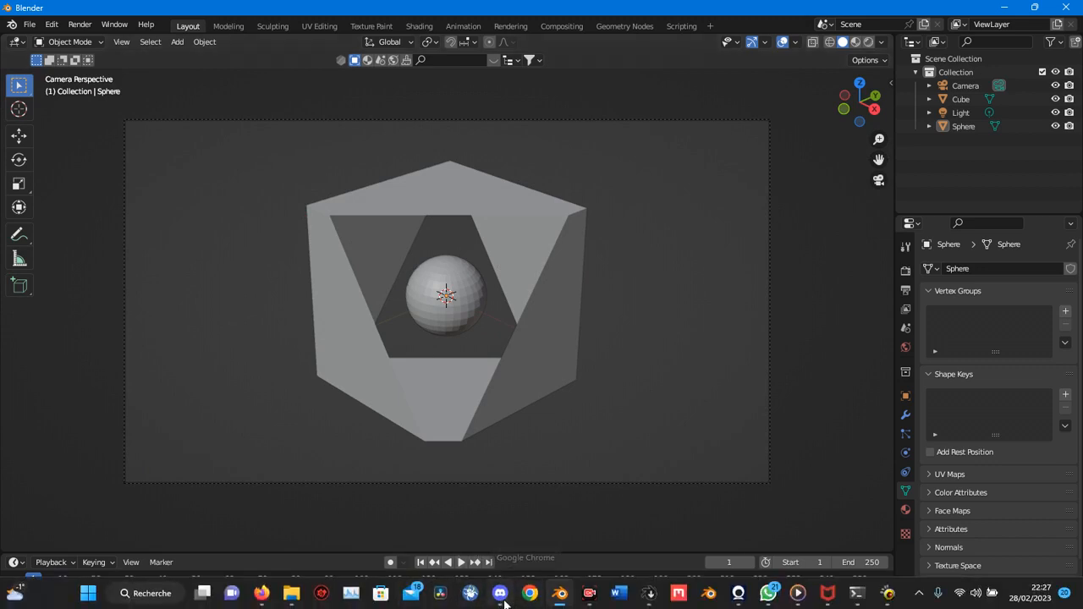
# Switch to Blender 1.80 and raise the camera's clip start to 8.20 to cut away the cube's near faces.
pyautogui.click(889, 598)
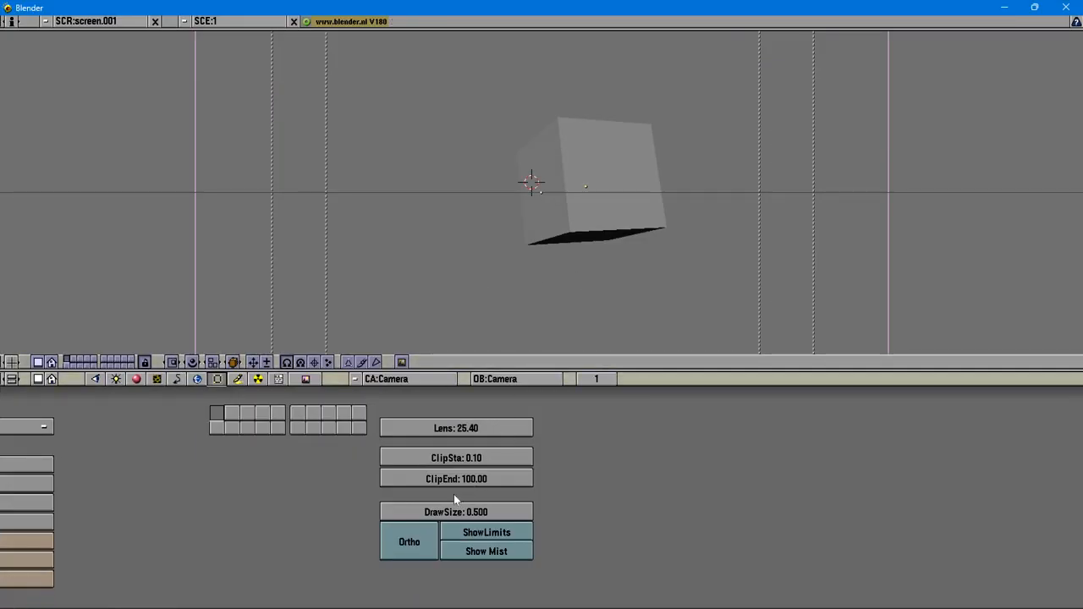
pyautogui.moveTo(446, 463)
pyautogui.mouseDown()
pyautogui.moveTo(509, 451)
pyautogui.moveTo(439, 464)
pyautogui.moveTo(459, 462)
pyautogui.mouseUp()
pyautogui.click(515, 457)
pyautogui.click(514, 458)
pyautogui.click(515, 458)
pyautogui.click(515, 458)
pyautogui.click(512, 457)
pyautogui.click(510, 458)
pyautogui.click(510, 458)
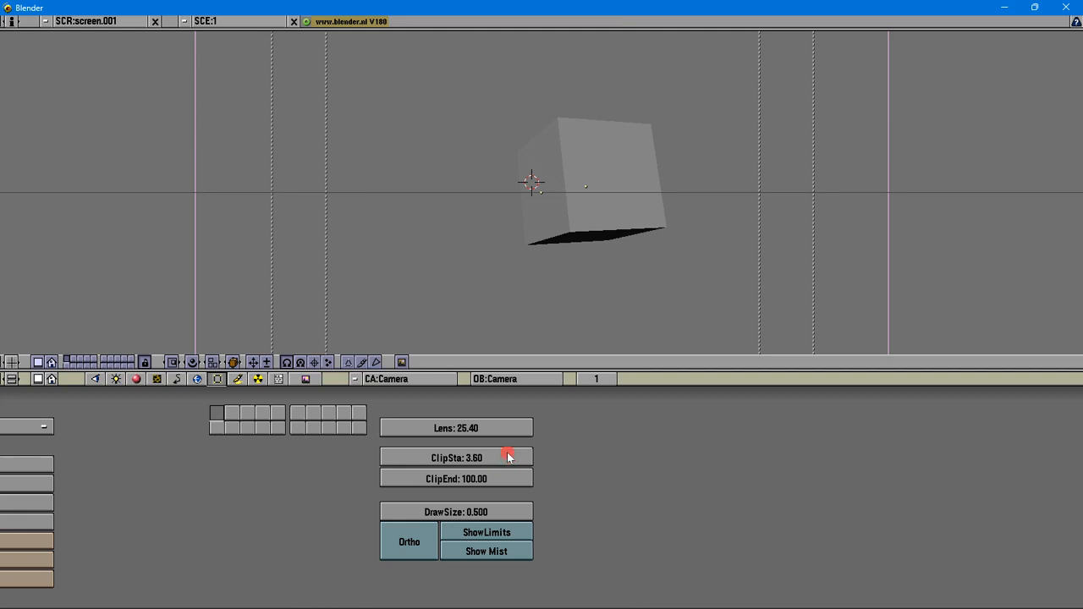
pyautogui.click(511, 459)
pyautogui.click(512, 455)
pyautogui.click(512, 455)
pyautogui.click(513, 454)
pyautogui.click(513, 455)
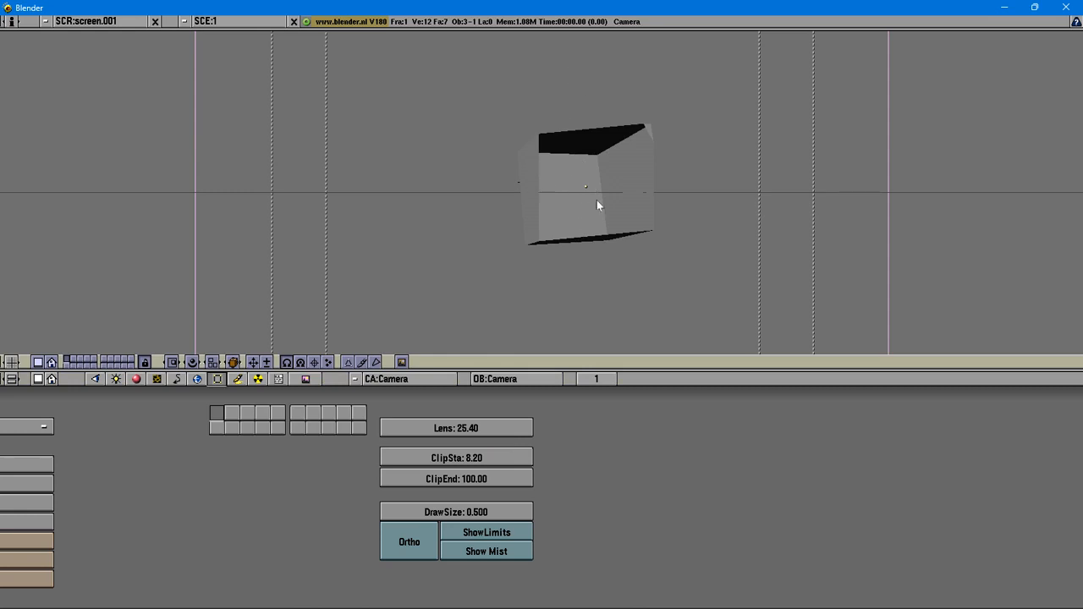
# Reduce the camera's clip end to 9.00 to cut away the cube's far side, then fine-adjust it.
pyautogui.moveTo(492, 481); pyautogui.dragTo(423, 488)
pyautogui.moveTo(497, 489)
pyautogui.mouseDown()
pyautogui.moveTo(508, 479)
pyautogui.moveTo(418, 471)
pyautogui.moveTo(504, 480)
pyautogui.moveTo(427, 470)
pyautogui.moveTo(479, 476)
pyautogui.moveTo(476, 467)
pyautogui.moveTo(481, 477)
pyautogui.mouseUp()
pyautogui.click(495, 480)
pyautogui.click(431, 478)
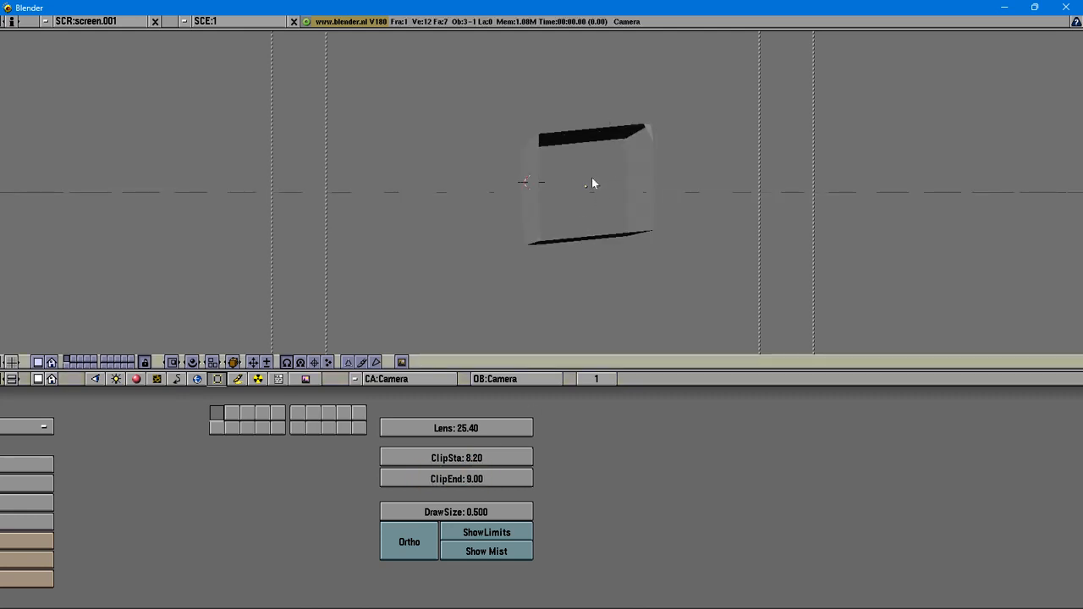
pyautogui.click(482, 479)
pyautogui.click(483, 479)
pyautogui.click(484, 479)
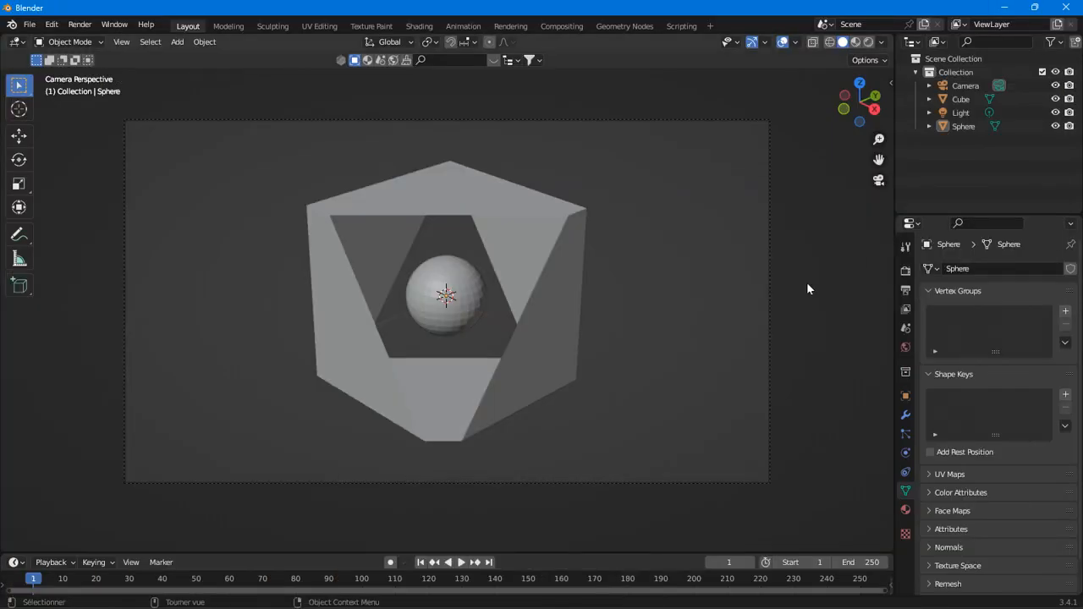
# In Blender 3.4.1, select the cube and then the camera by its frame to show its lens settings.
pyautogui.click(514, 299)
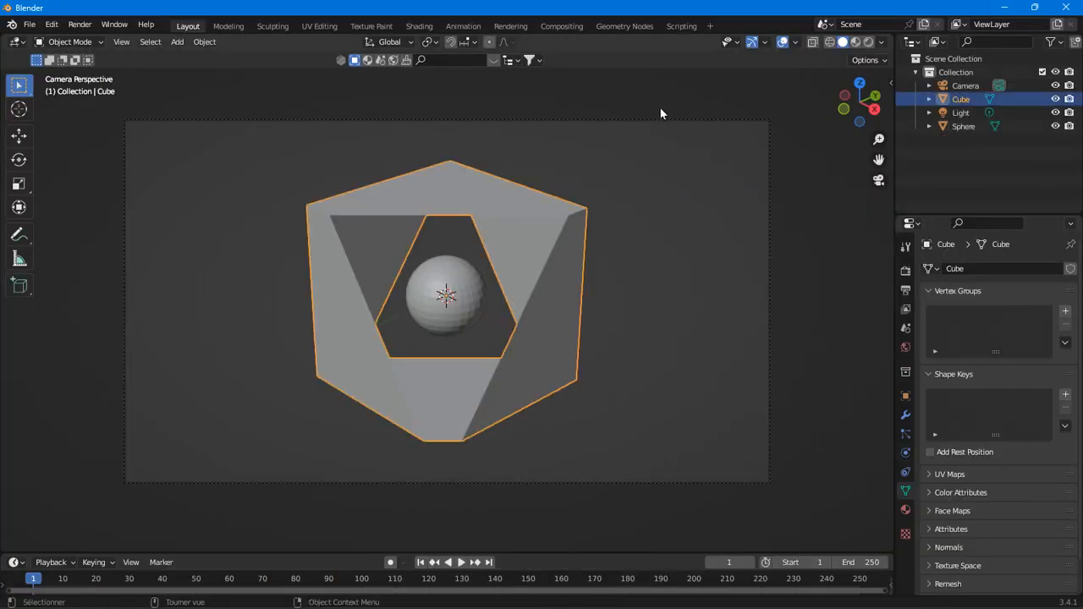
pyautogui.click(668, 121)
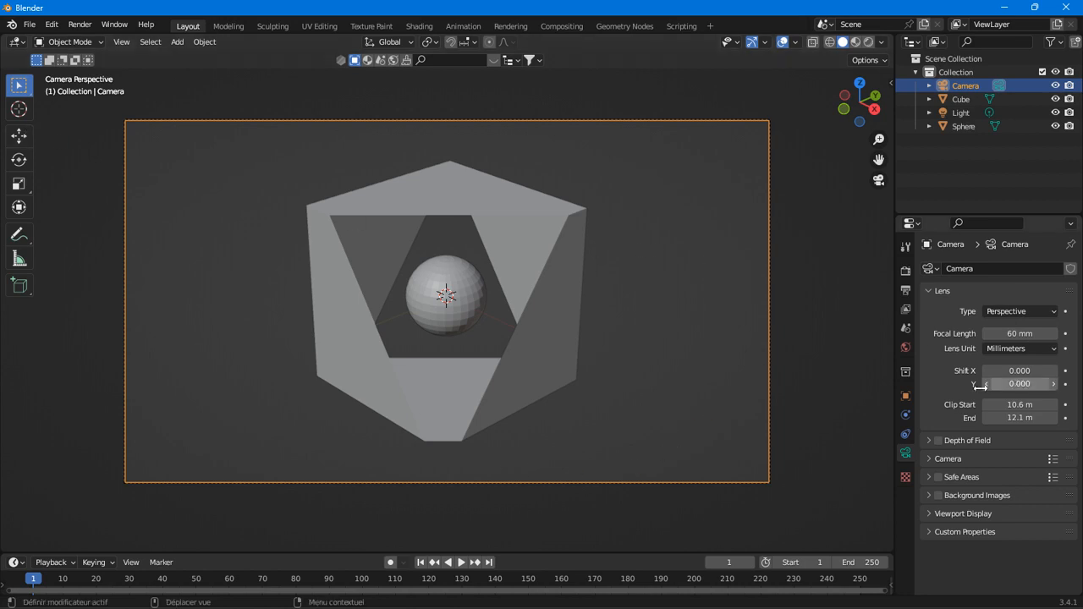
# Switch to Blender 1.80, try the Panorama render option on and off, and return to the camera settings.
pyautogui.click(998, 311)
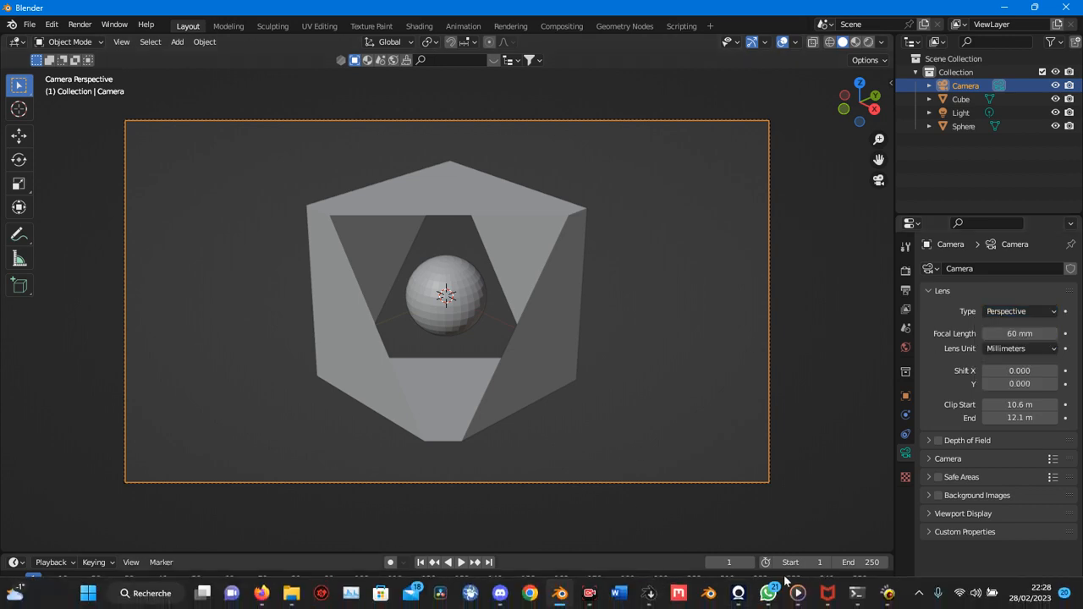
pyautogui.click(895, 516)
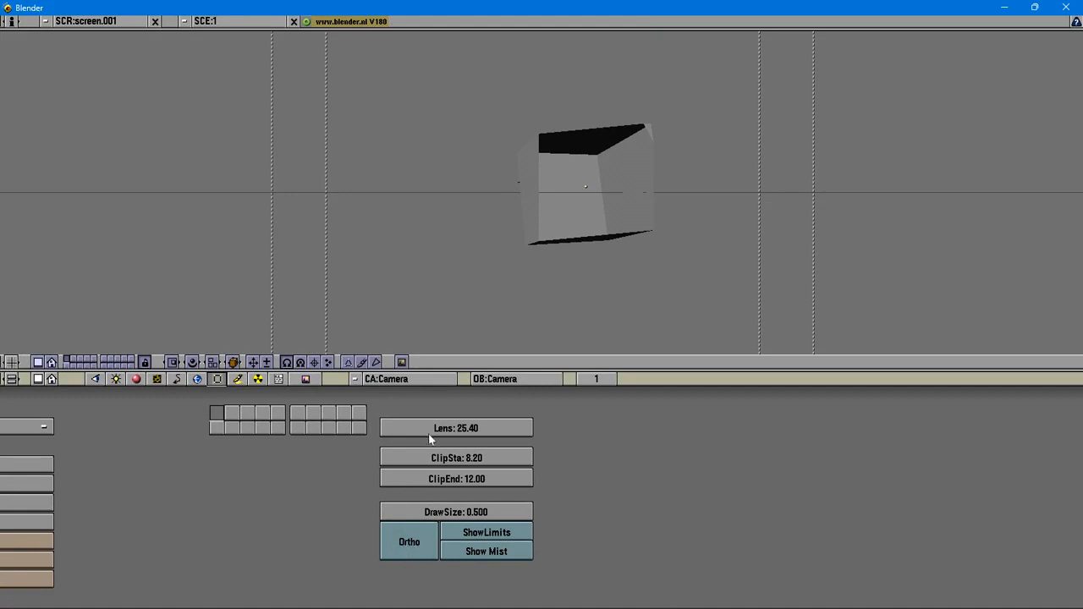
pyautogui.click(306, 379)
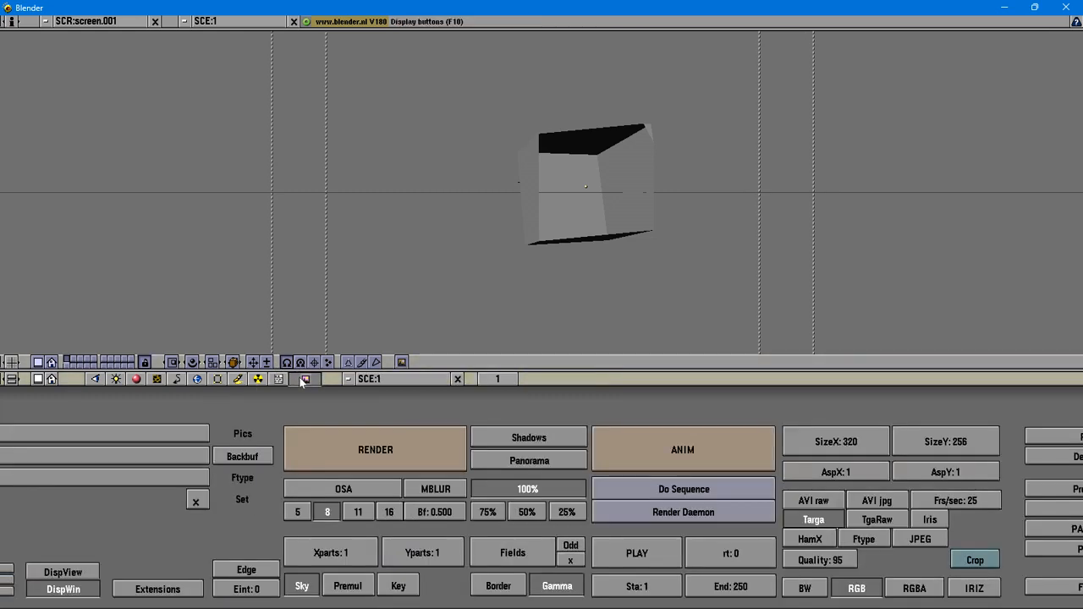
pyautogui.click(521, 468)
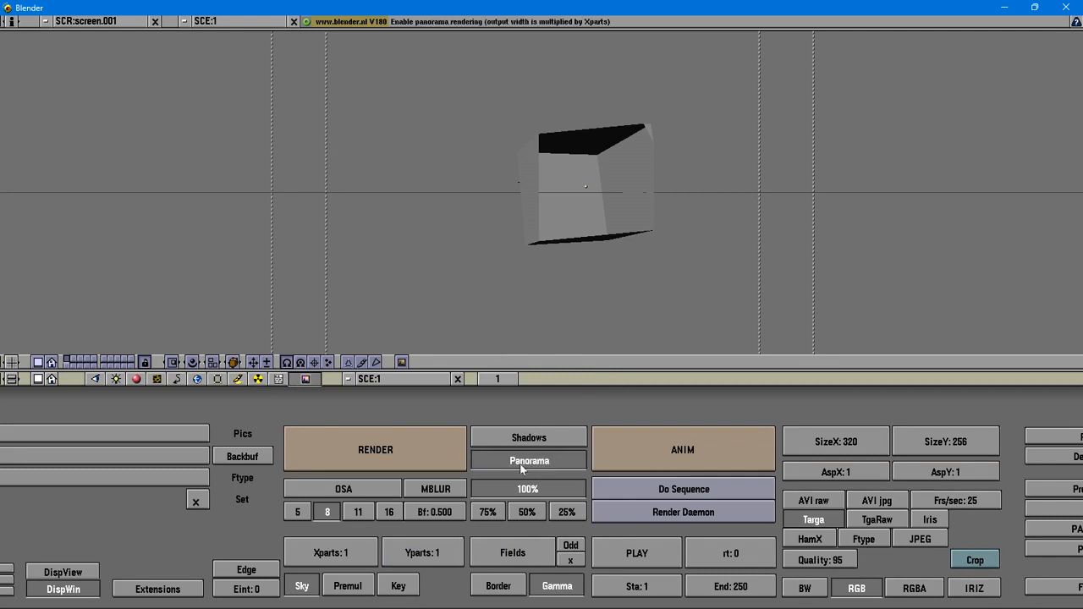
pyautogui.click(512, 467)
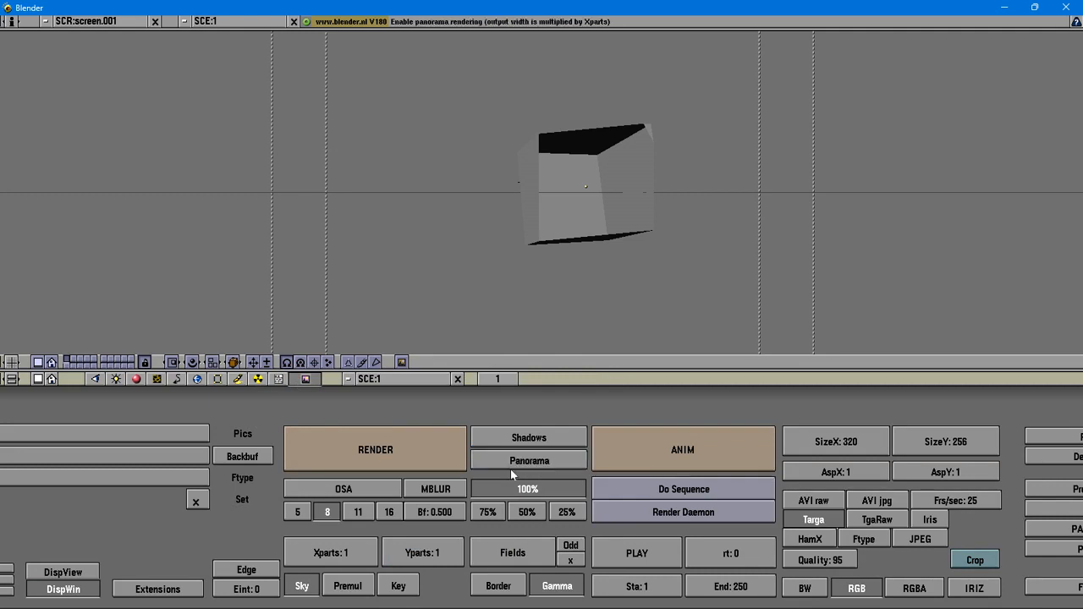
pyautogui.click(218, 379)
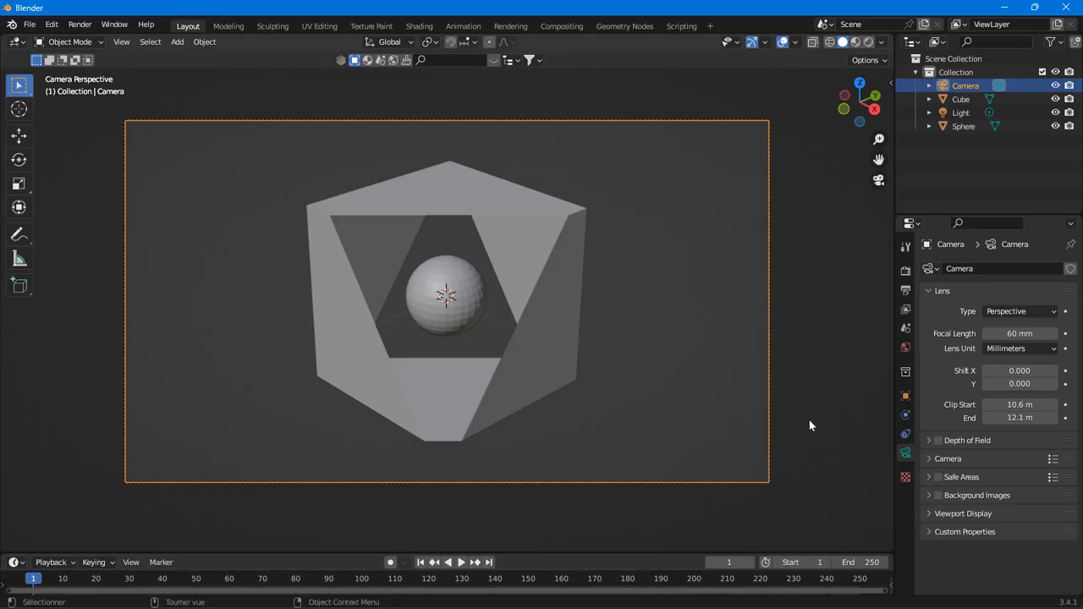
# Return to Blender 3.4.1, review the camera's lens types and keep Perspective.
pyautogui.click(999, 311)
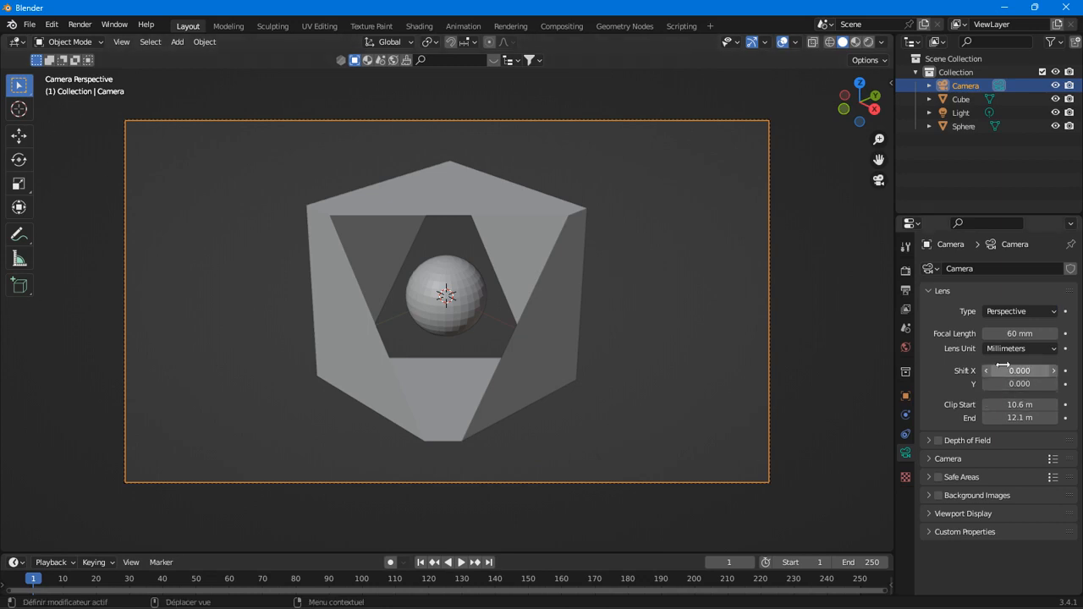
pyautogui.click(995, 312)
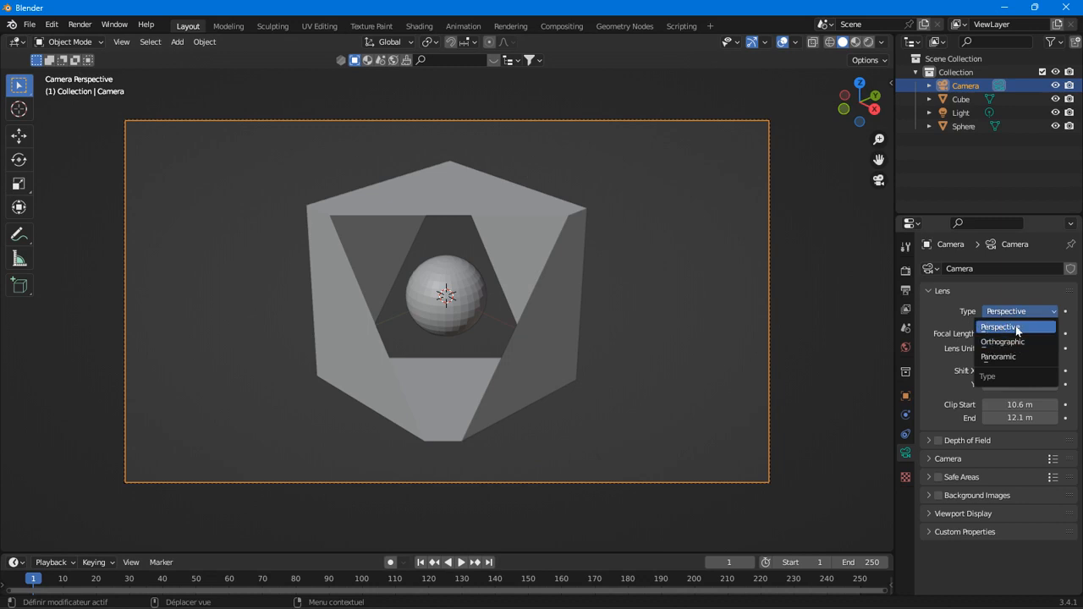
pyautogui.click(1018, 329)
# Start a new General file, discarding the changes to the current scene.
pyautogui.click(28, 24)
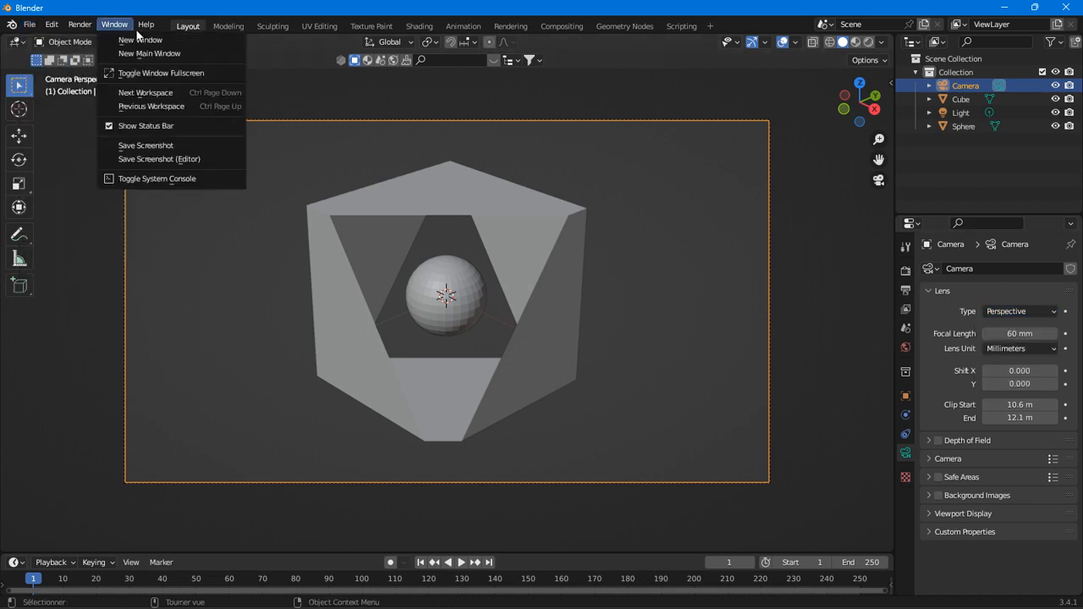
pyautogui.click(28, 24)
pyautogui.moveTo(50, 39)
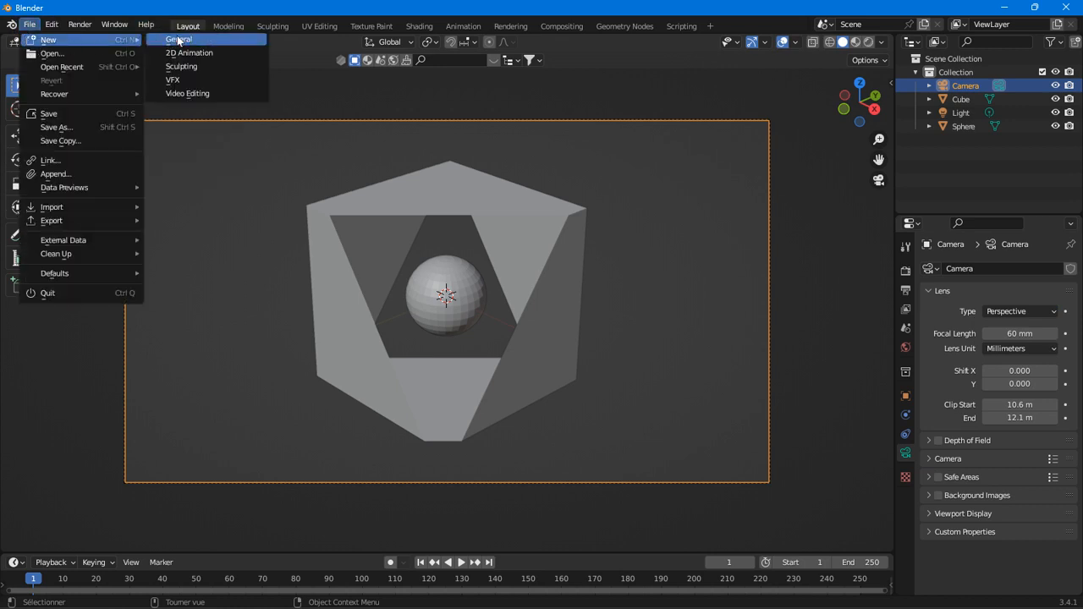
pyautogui.click(175, 38)
pyautogui.click(570, 337)
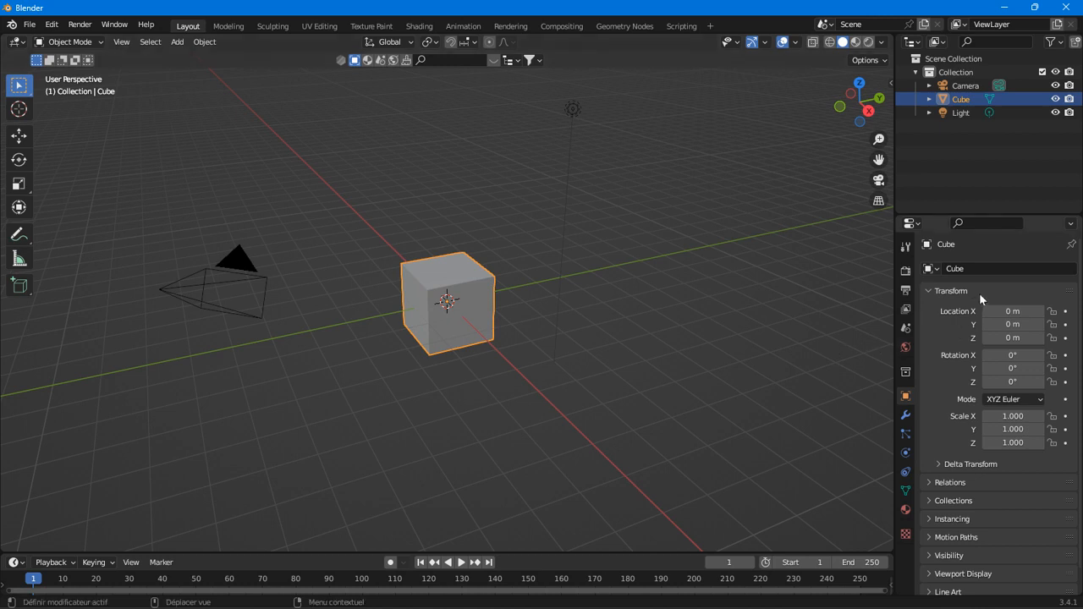
# Browse the cube's mesh data, constraint, particle and material properties.
pyautogui.click(906, 491)
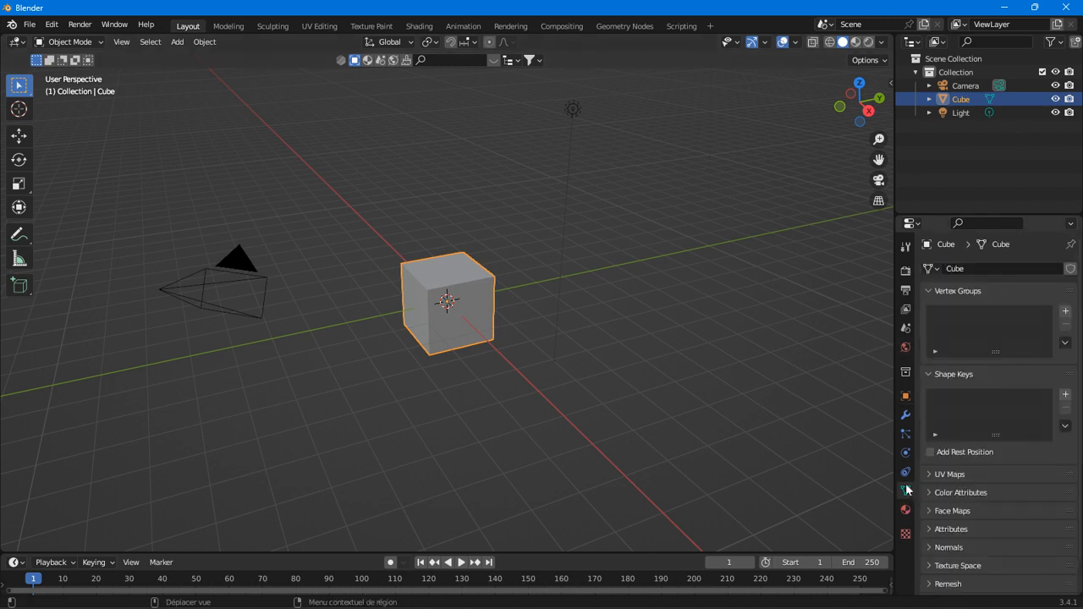
pyautogui.click(906, 473)
pyautogui.click(906, 435)
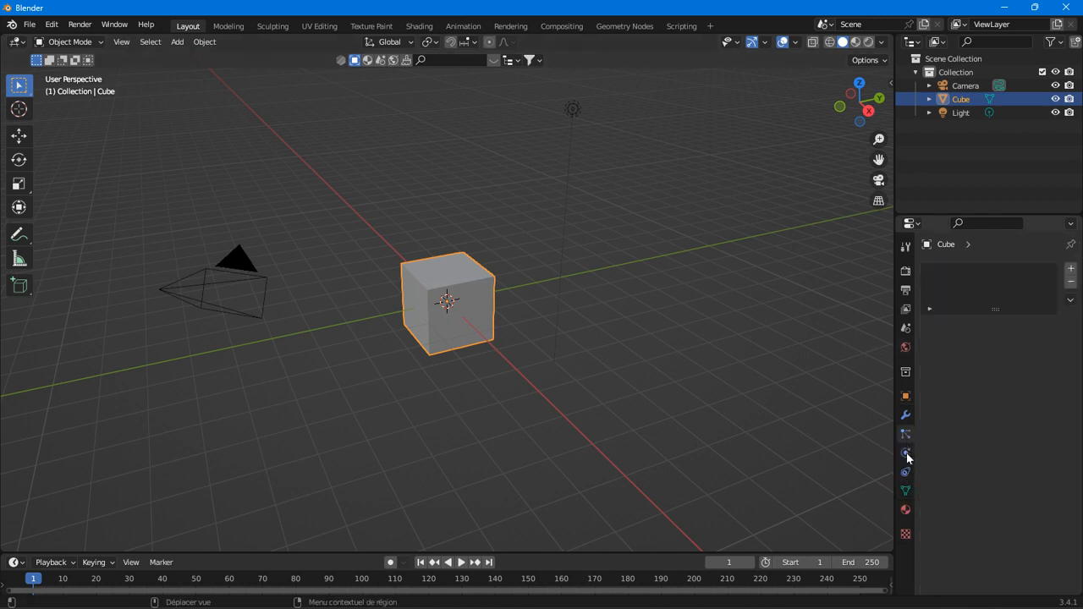
pyautogui.click(905, 510)
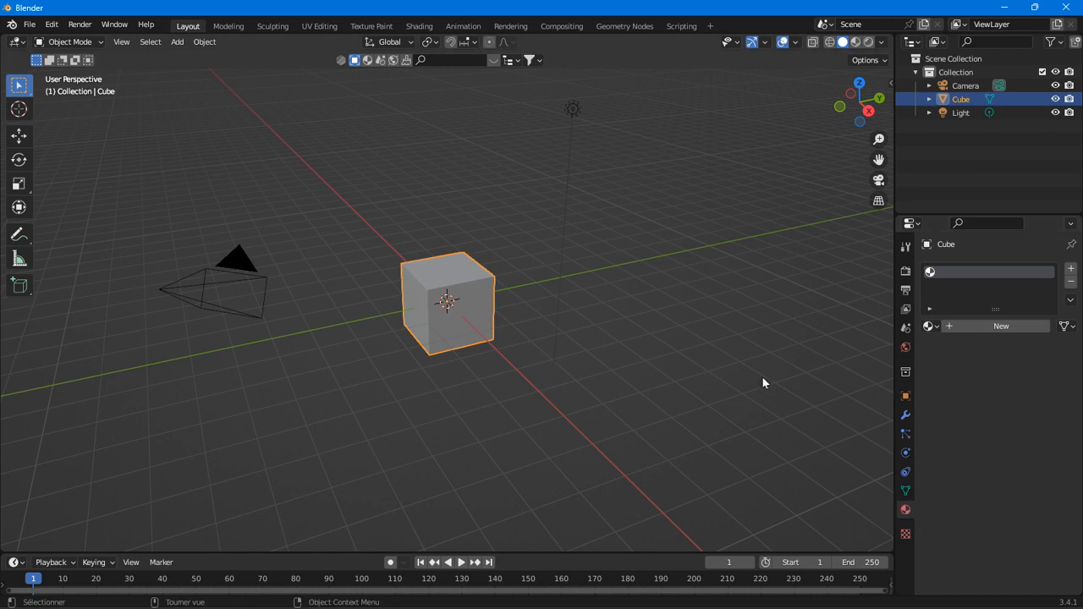
# Look through the camera, select it and keep its lens type set to Perspective.
pyautogui.click(877, 179)
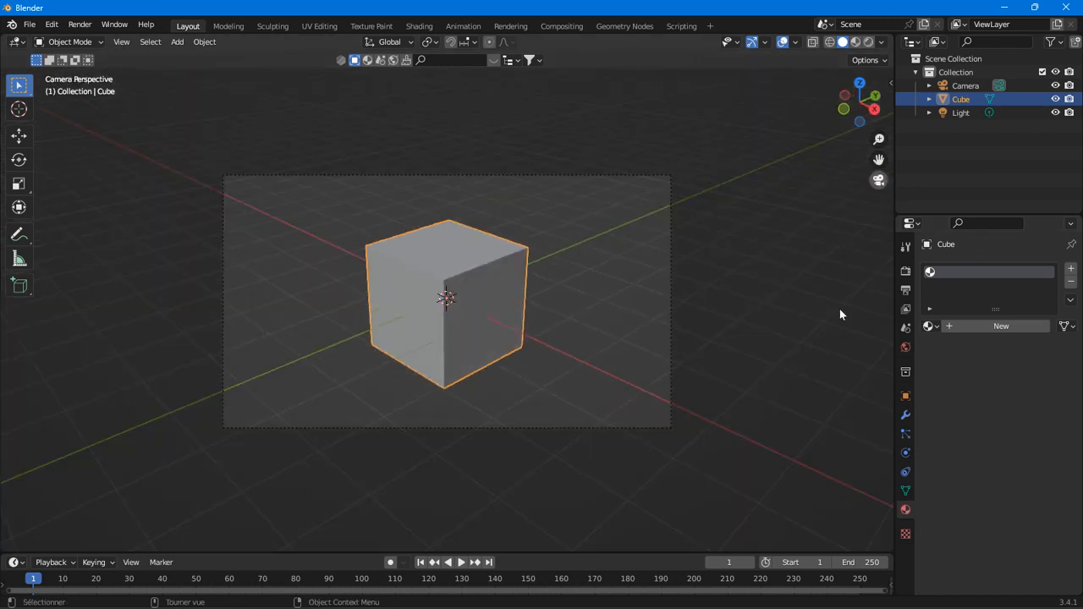
pyautogui.click(965, 88)
pyautogui.click(1014, 312)
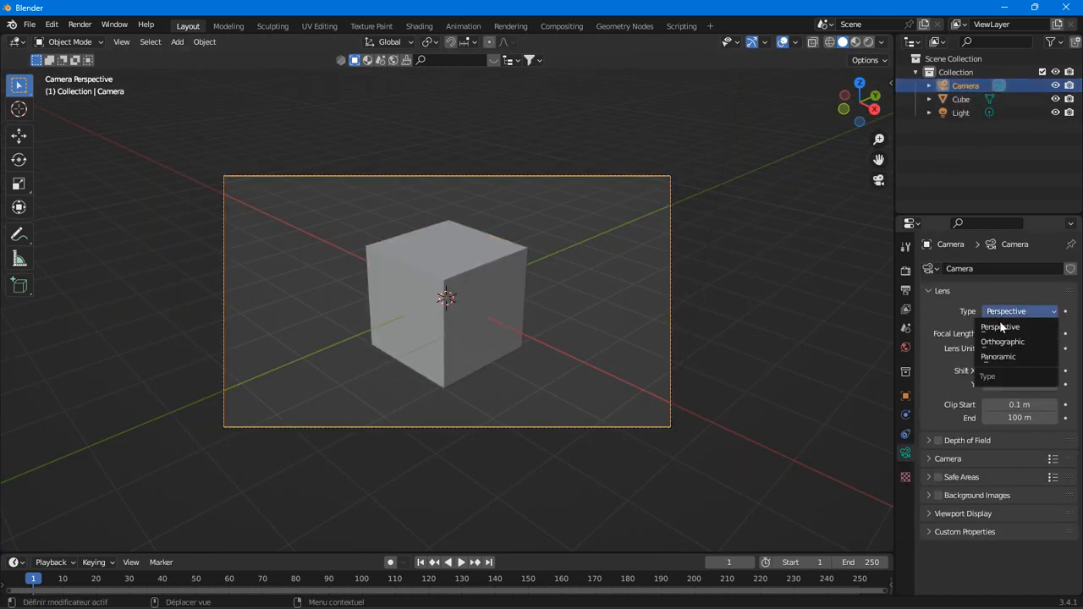
pyautogui.click(1004, 331)
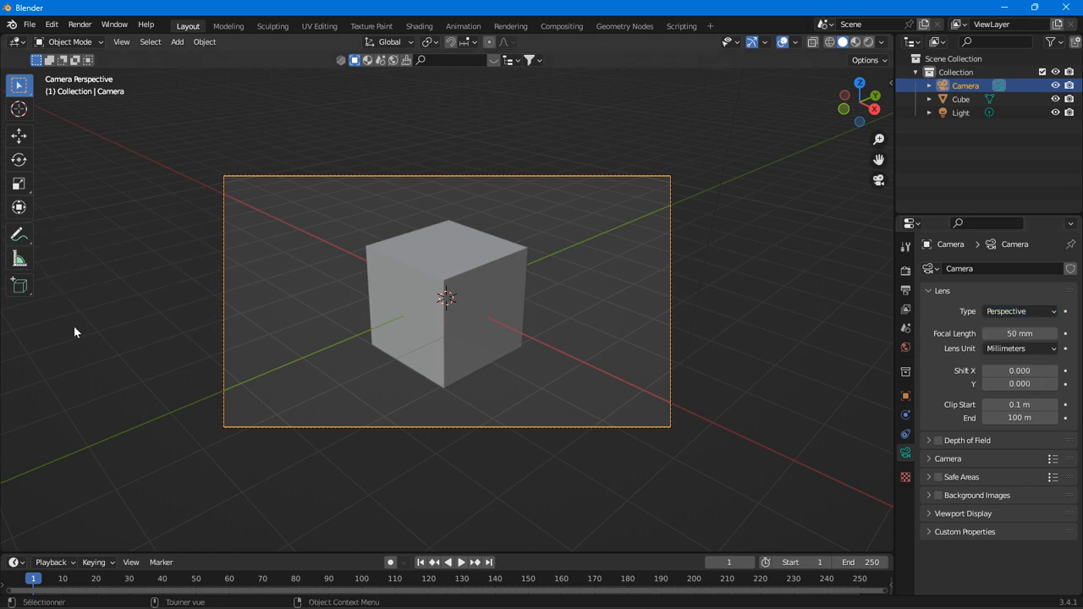
# Leave the camera view to see the whole scene and list the selected camera's lens types again.
pyautogui.moveTo(271, 314); pyautogui.dragTo(192, 327, button='middle')
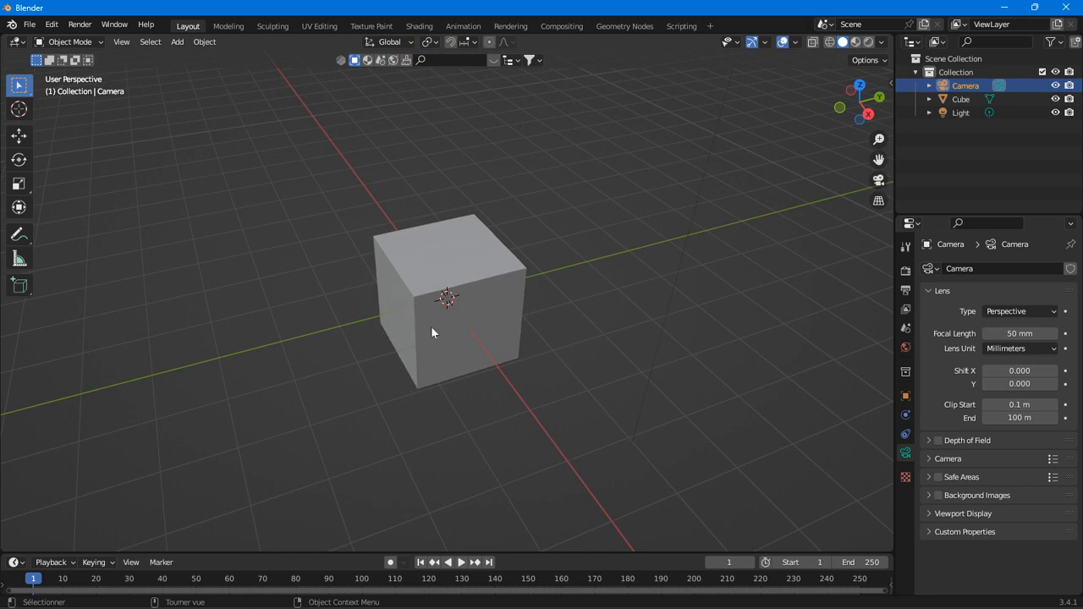
pyautogui.scroll(-3, 458, 299)
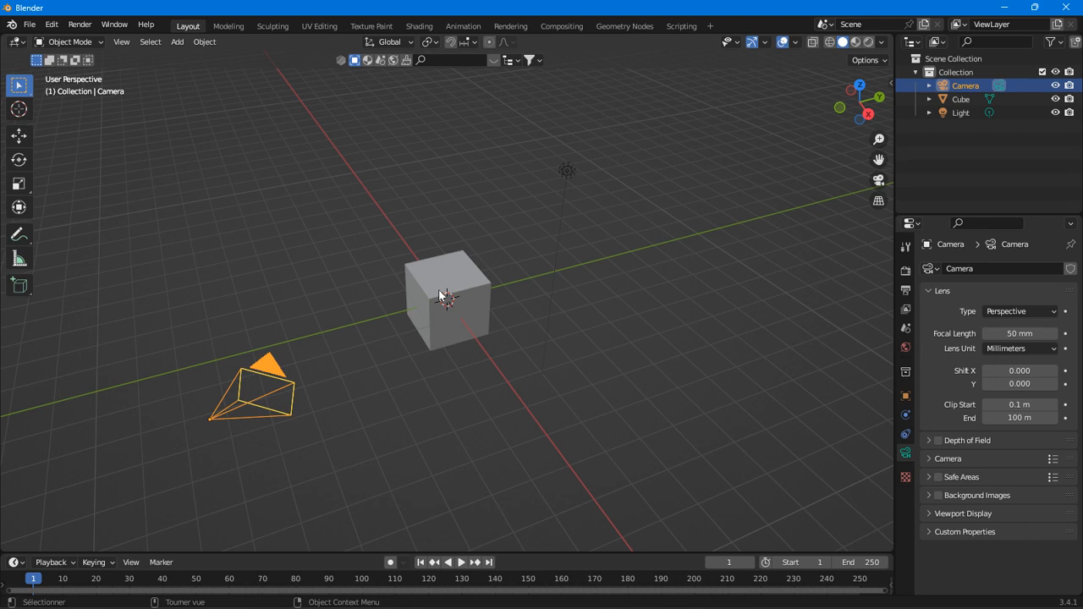
pyautogui.click(1009, 311)
# Add a Grid mesh at the cube's centre and scale it uniformly to about 6 times its size.
pyautogui.scroll(-4, 334, 262)
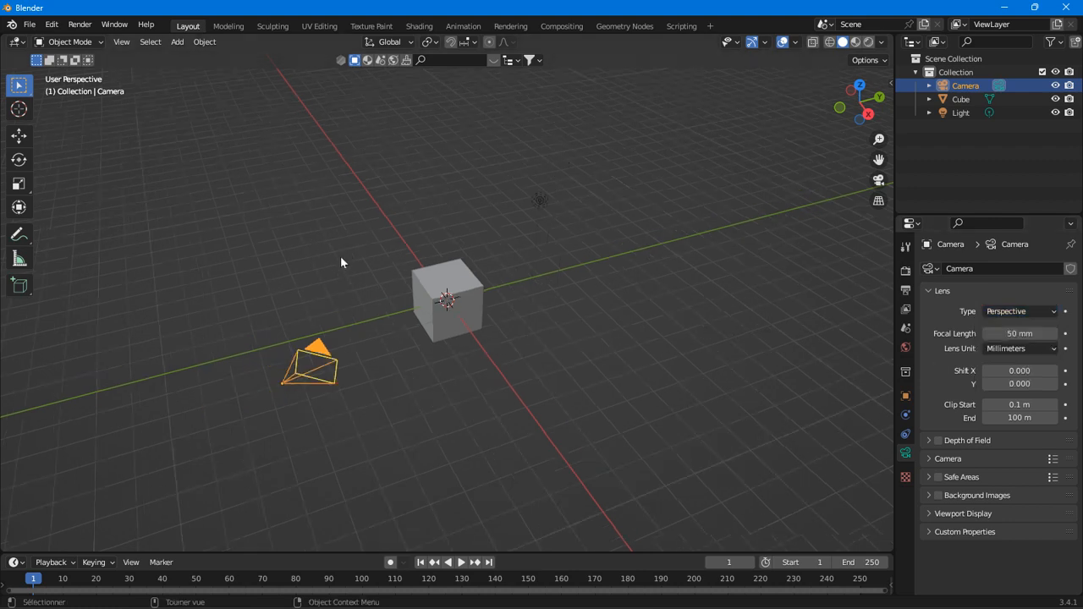
pyautogui.click(177, 42)
pyautogui.moveTo(186, 61)
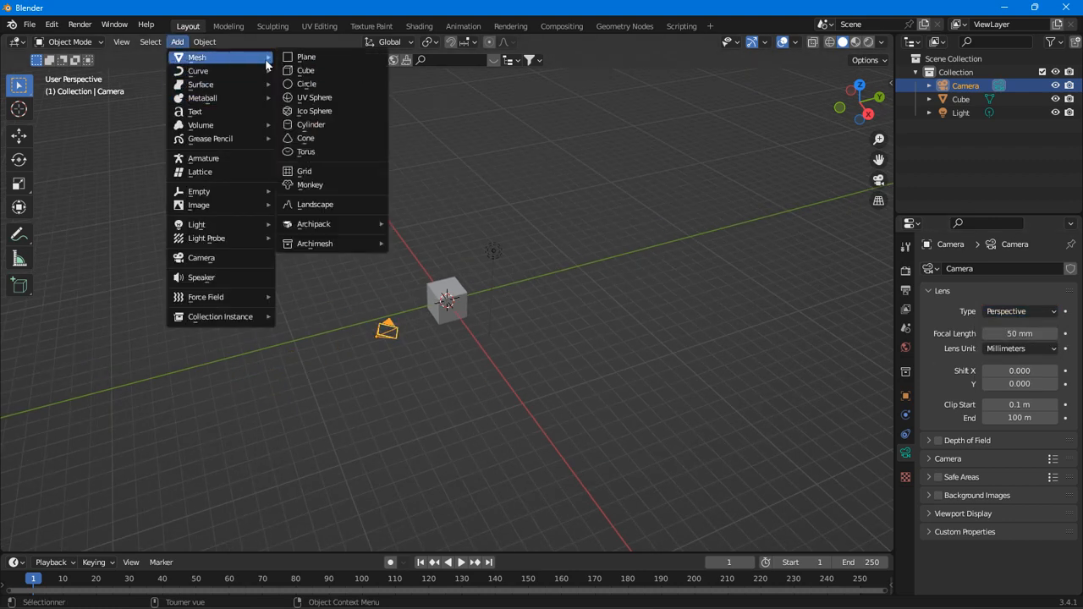
pyautogui.click(315, 172)
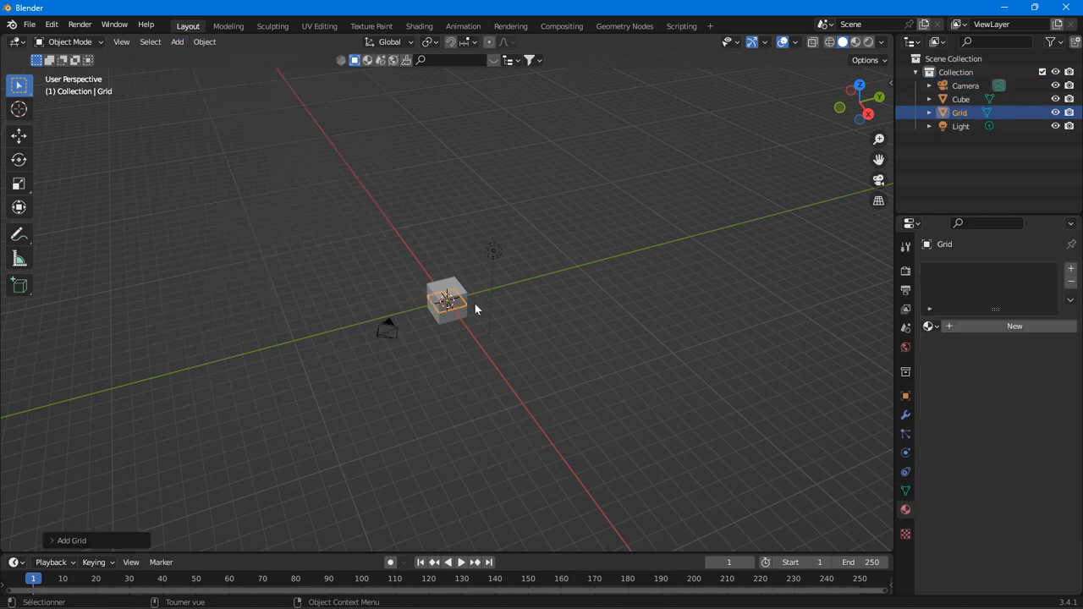
pyautogui.scroll(4, 483, 311)
pyautogui.press('s')
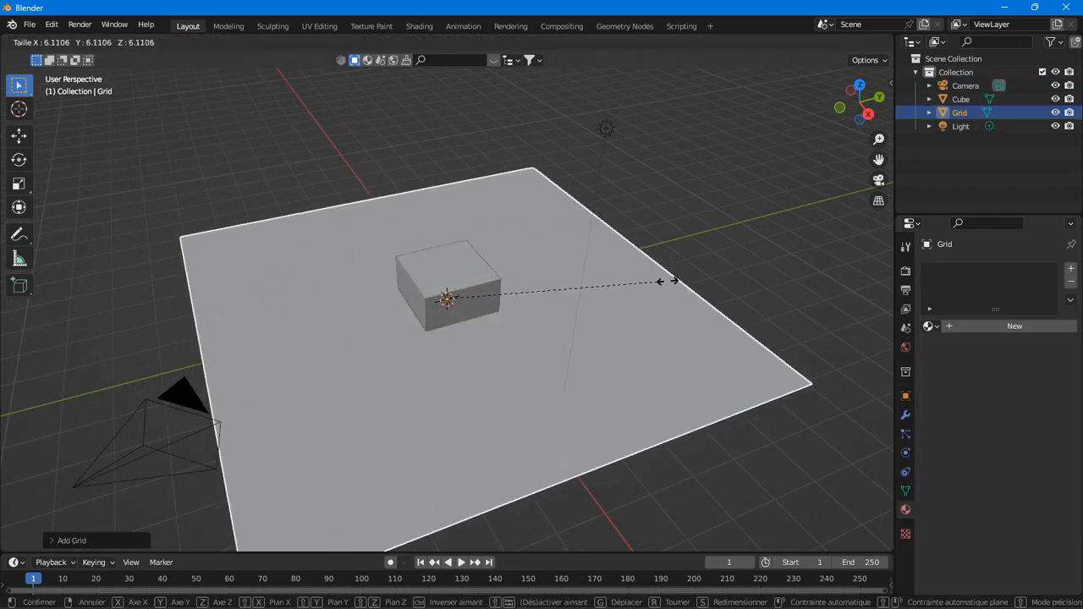
pyautogui.click(673, 280)
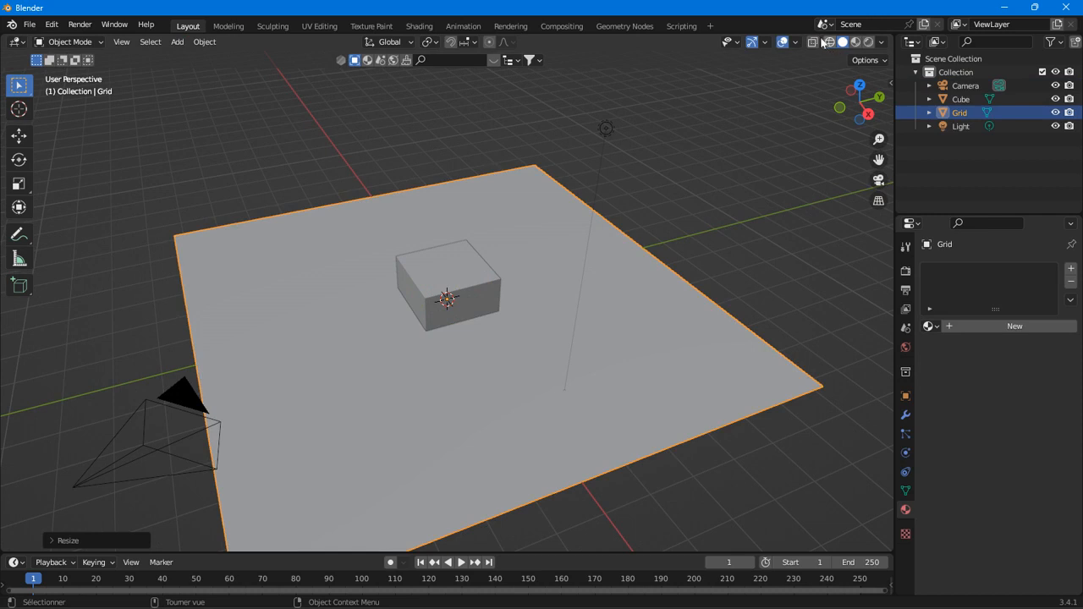
# Check the grid's subdivisions in wireframe, return to solid shading and view the grid from another angle.
pyautogui.hotkey('shift', 'z')
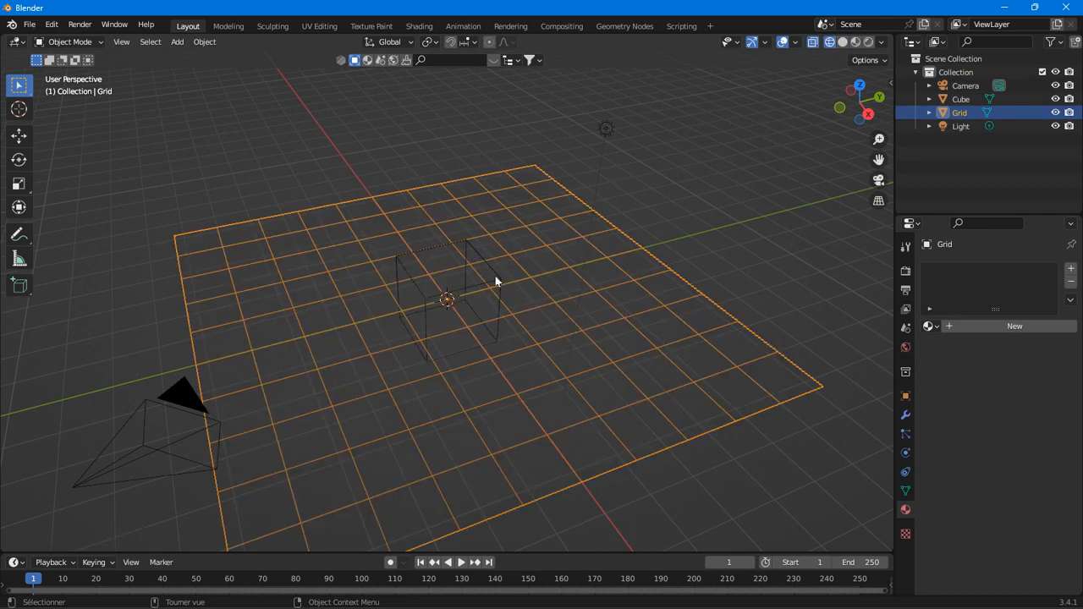
pyautogui.click(844, 41)
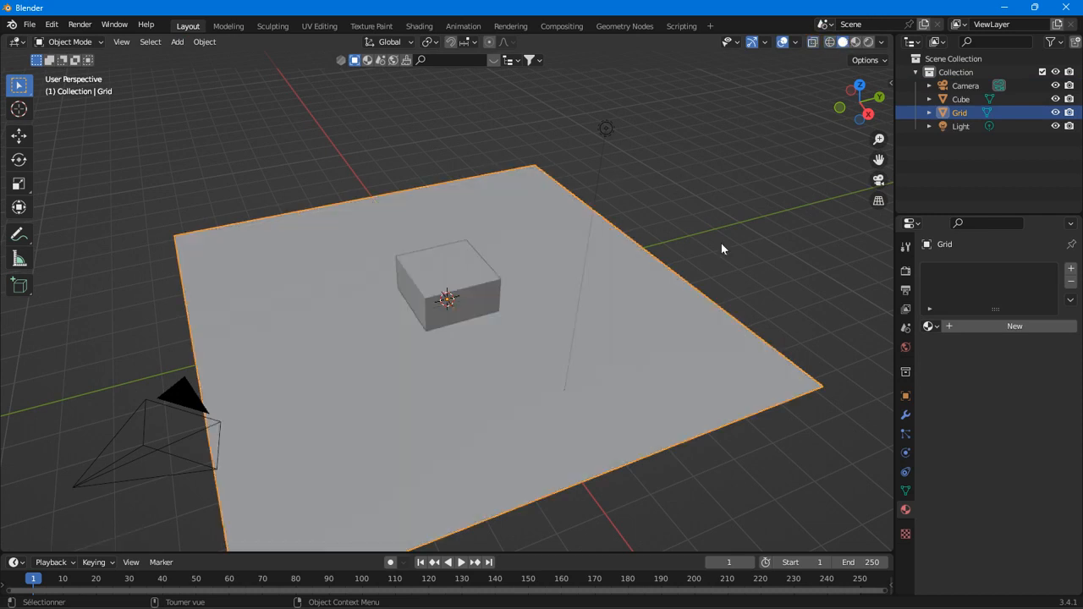
pyautogui.scroll(-3, 454, 281)
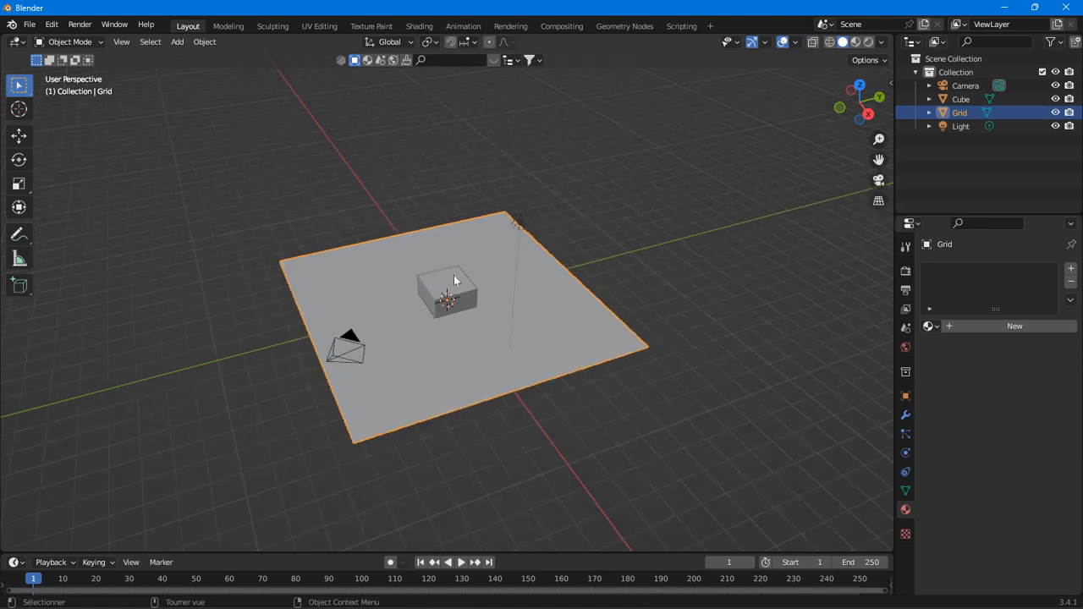
pyautogui.moveTo(454, 280); pyautogui.dragTo(520, 294, button='middle')
pyautogui.scroll(3, 477, 299)
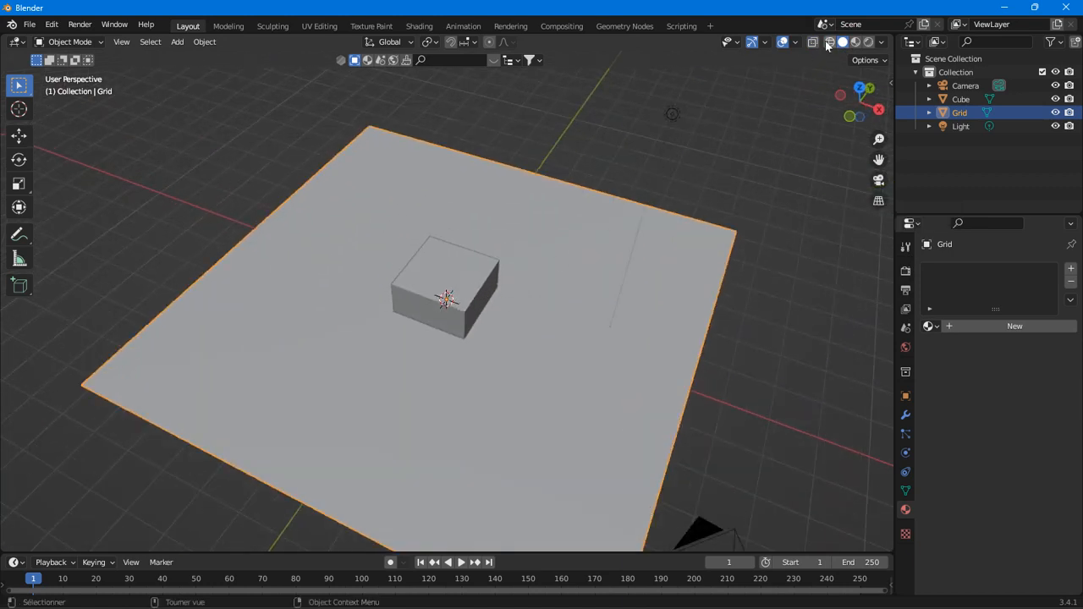
# Inspect the grid's vertices in wireframe and Edit Mode, then return to Object Mode with solid shading.
pyautogui.click(830, 42)
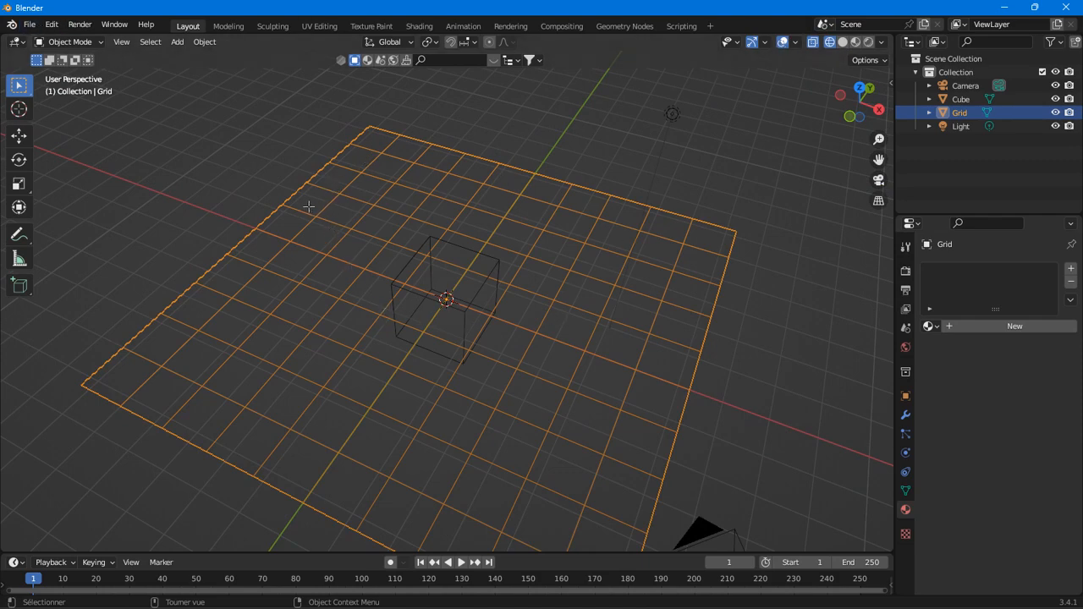
pyautogui.press('Tab')
pyautogui.click(185, 170)
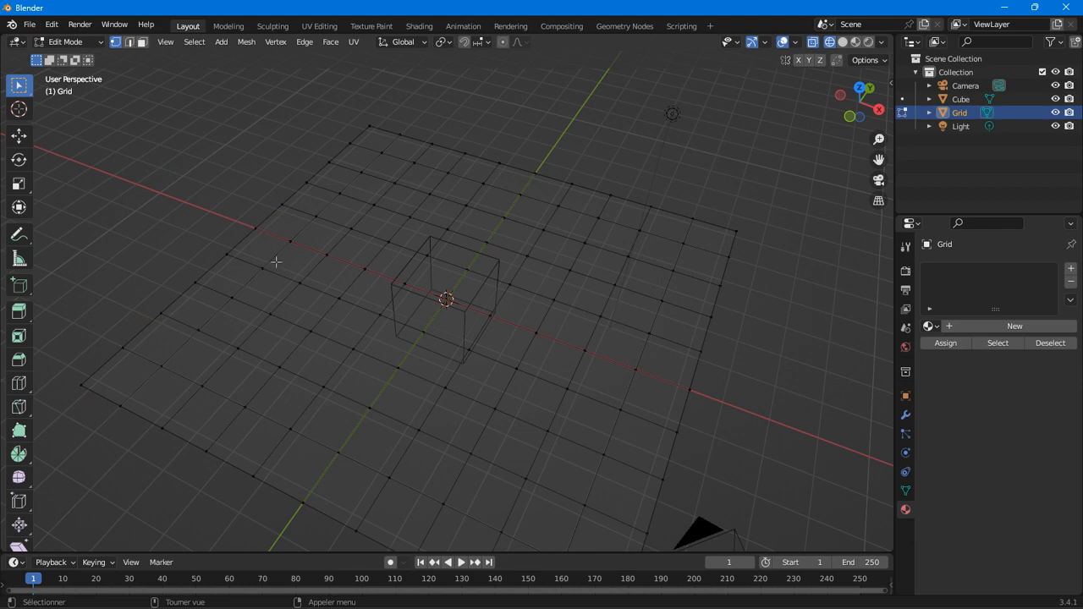
pyautogui.press('Tab')
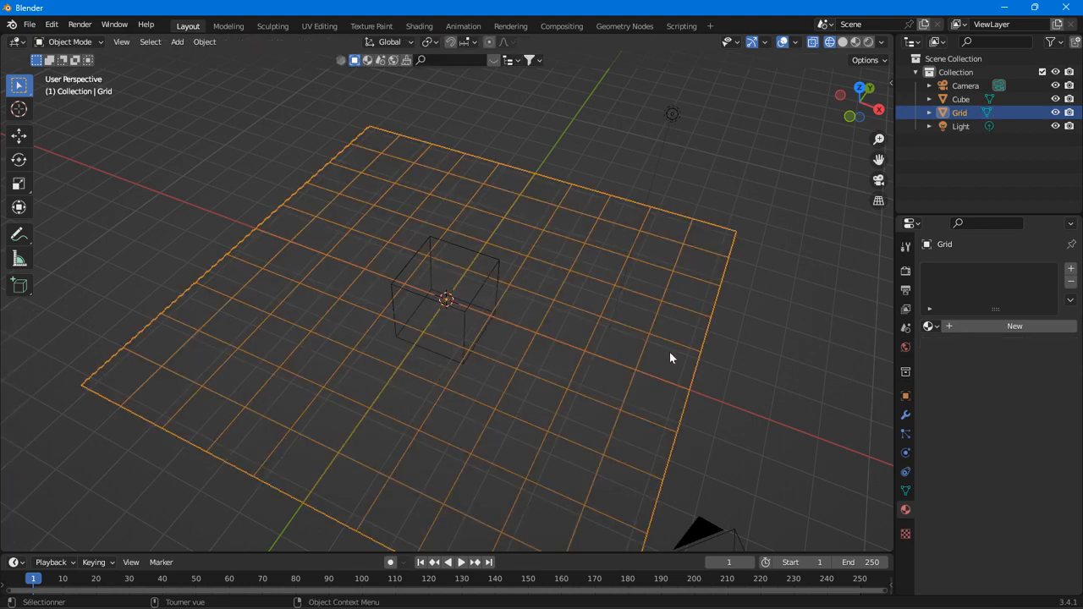
pyautogui.click(843, 41)
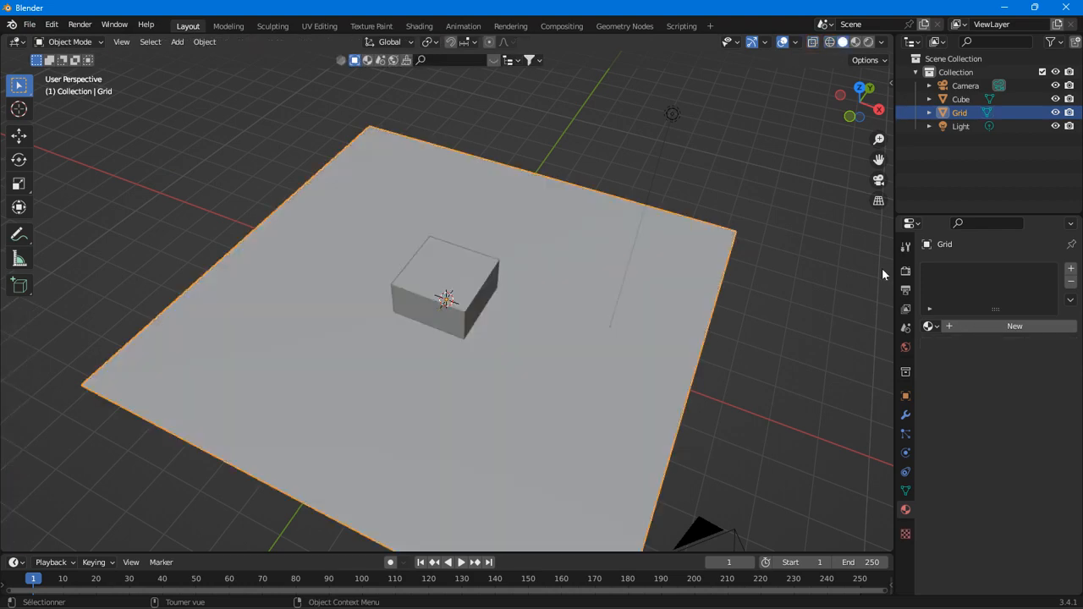
# Add a particle system to the grid and set its type to Hair.
pyautogui.click(906, 433)
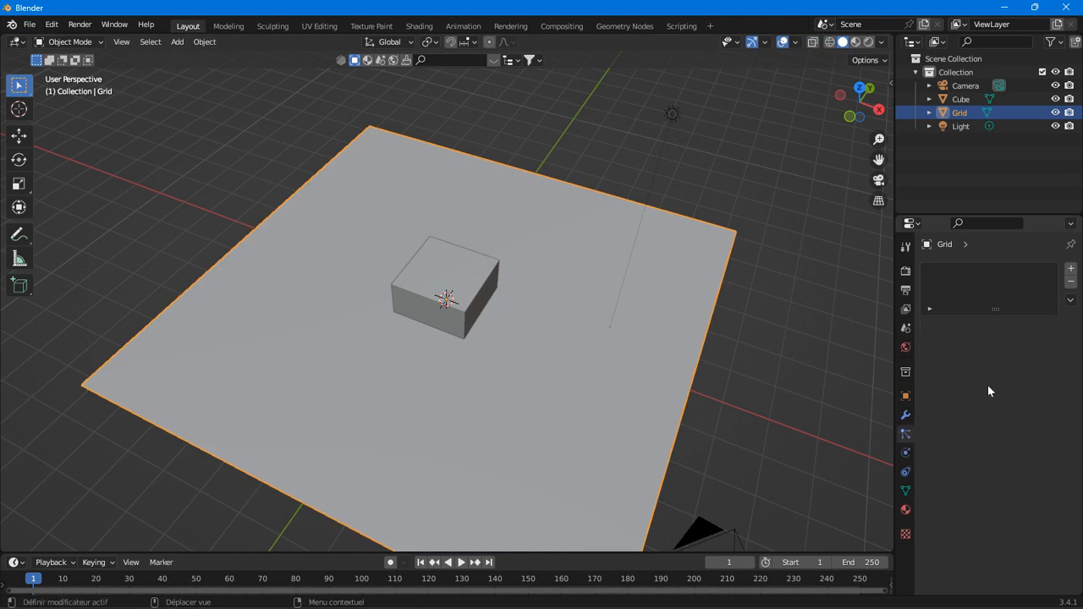
pyautogui.click(1070, 268)
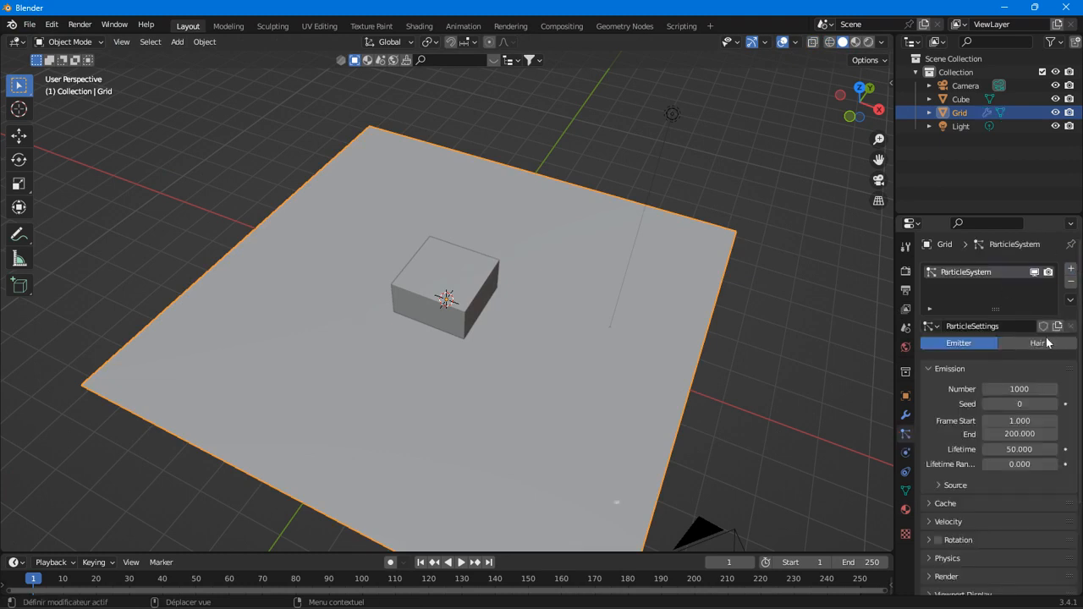
pyautogui.click(1038, 343)
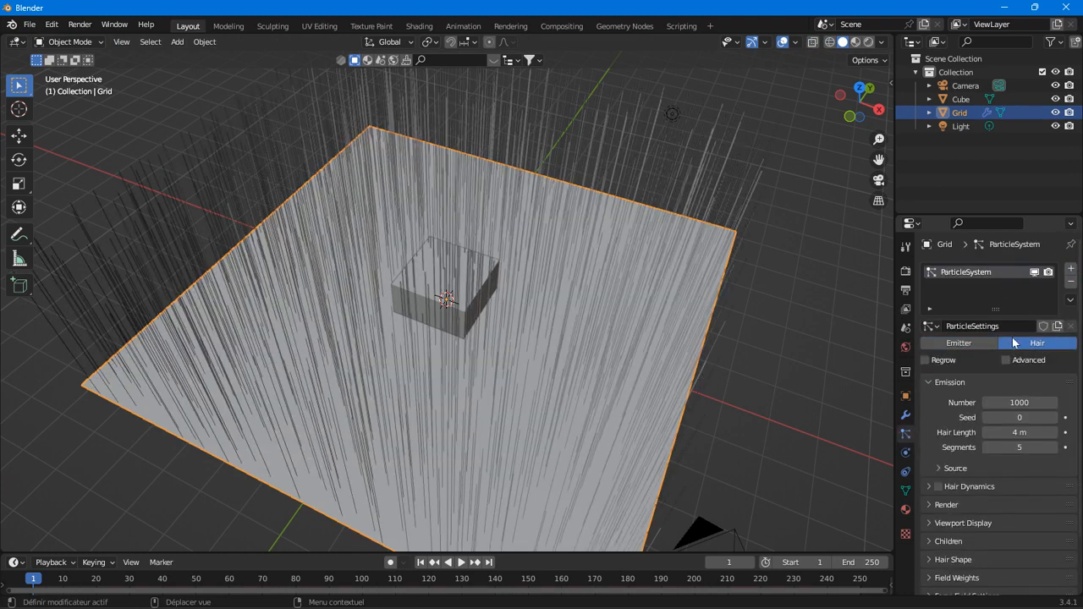
# Set the hair particles' emission source to Vertices on the grid.
pyautogui.scroll(-2, 1016, 340)
pyautogui.click(953, 403)
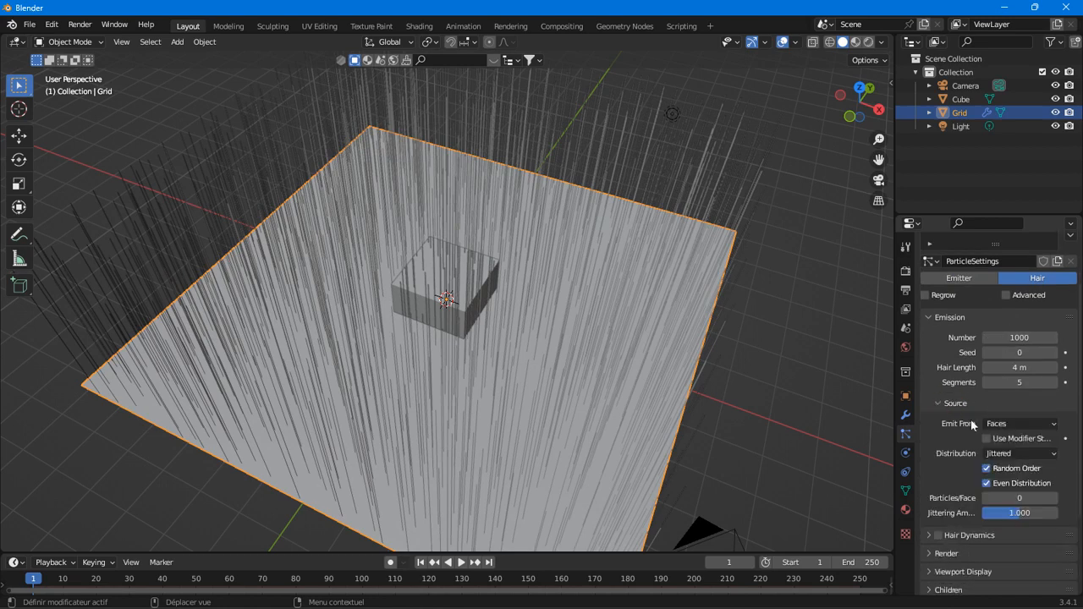
pyautogui.click(1009, 426)
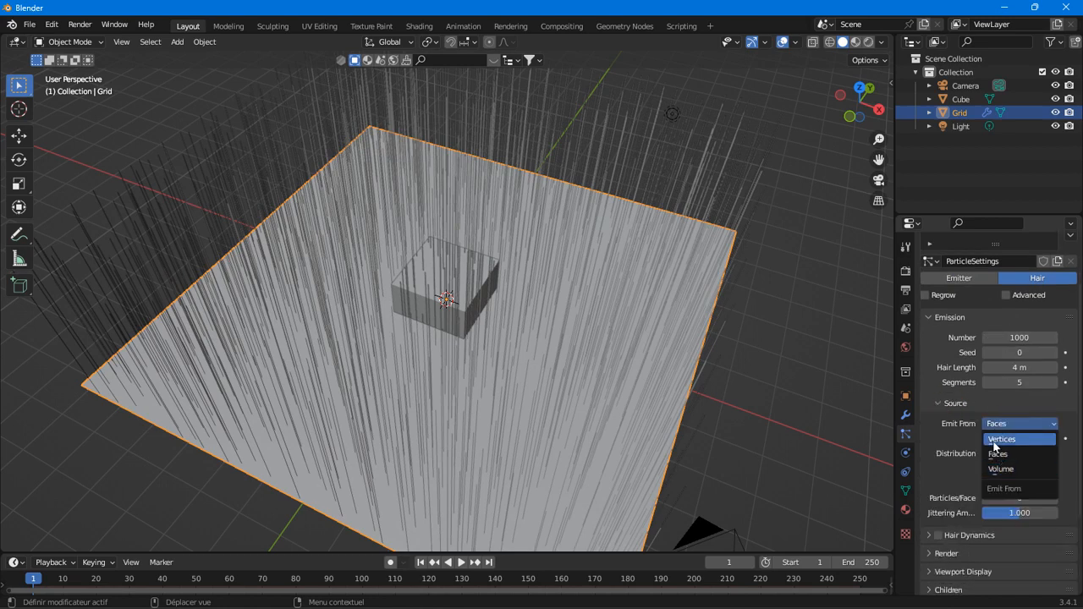
pyautogui.click(997, 443)
# Turn off Show Emitter in the particle system's viewport display settings.
pyautogui.scroll(-2, 986, 407)
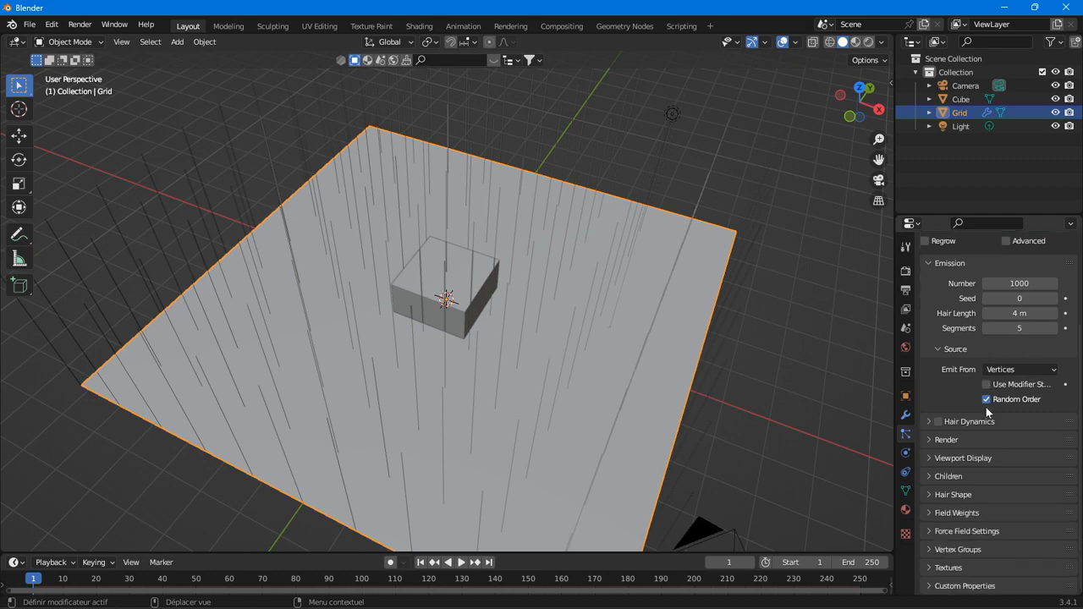
pyautogui.click(954, 459)
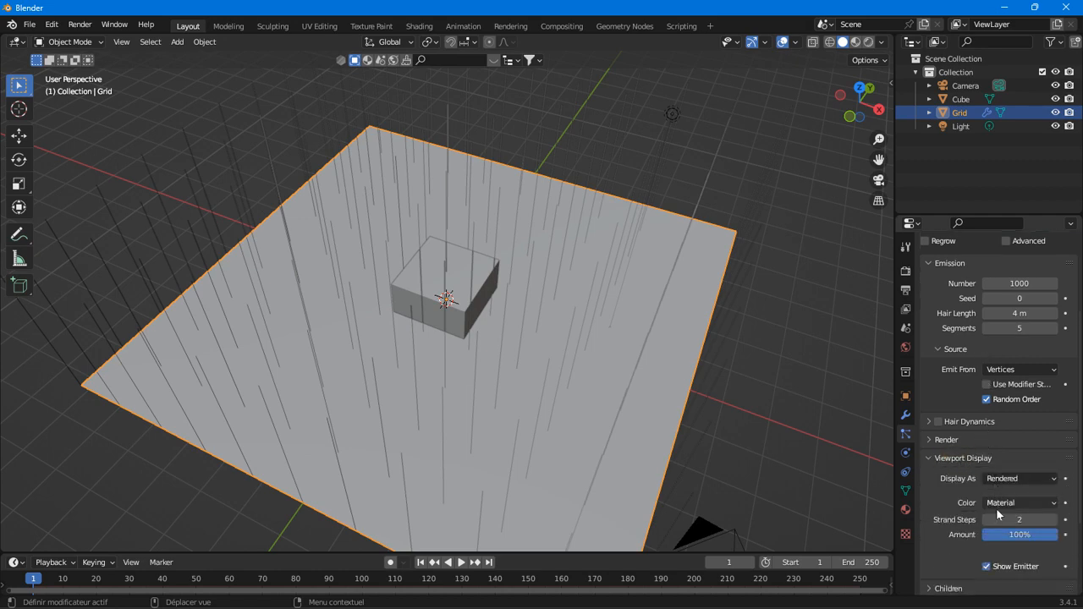
pyautogui.scroll(-2, 638, 338)
pyautogui.scroll(-3, 973, 474)
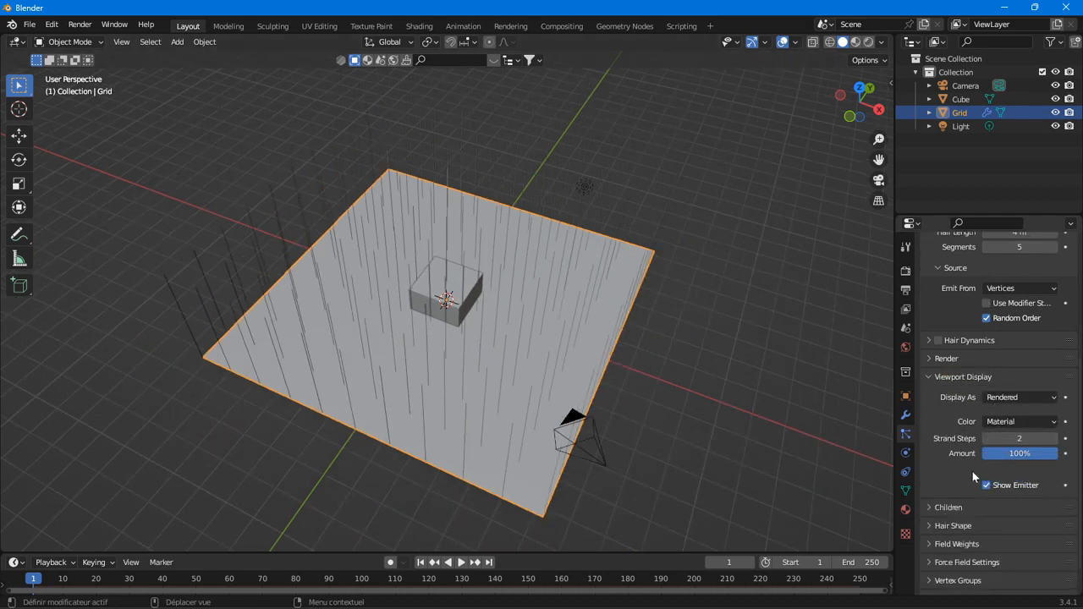
pyautogui.click(985, 484)
pyautogui.click(946, 377)
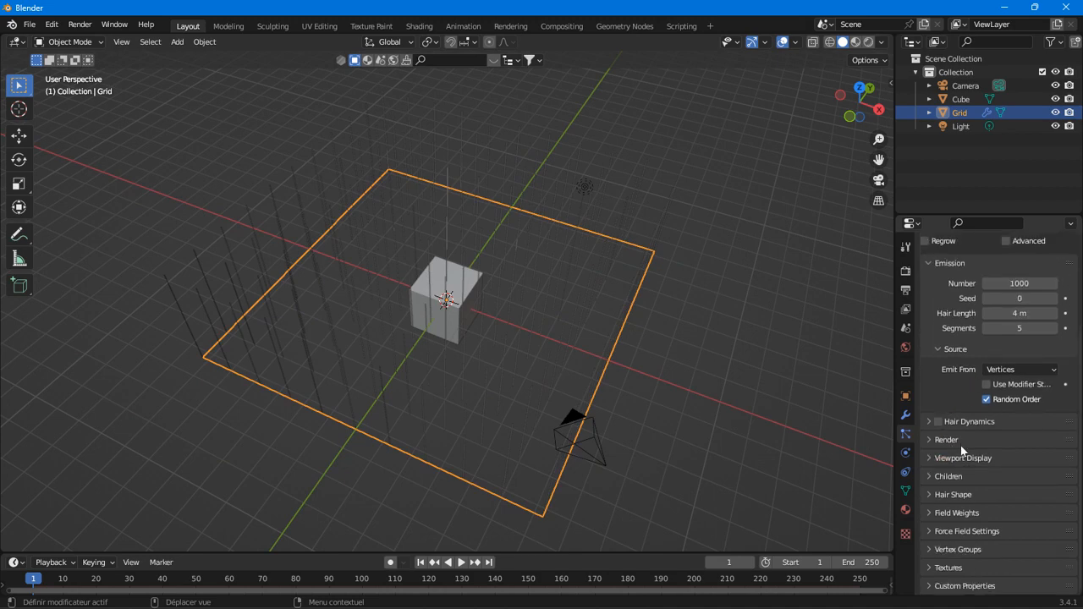
# Render the particles as Object and pick the cube in the viewport as the instance object.
pyautogui.click(960, 442)
pyautogui.scroll(3, 471, 303)
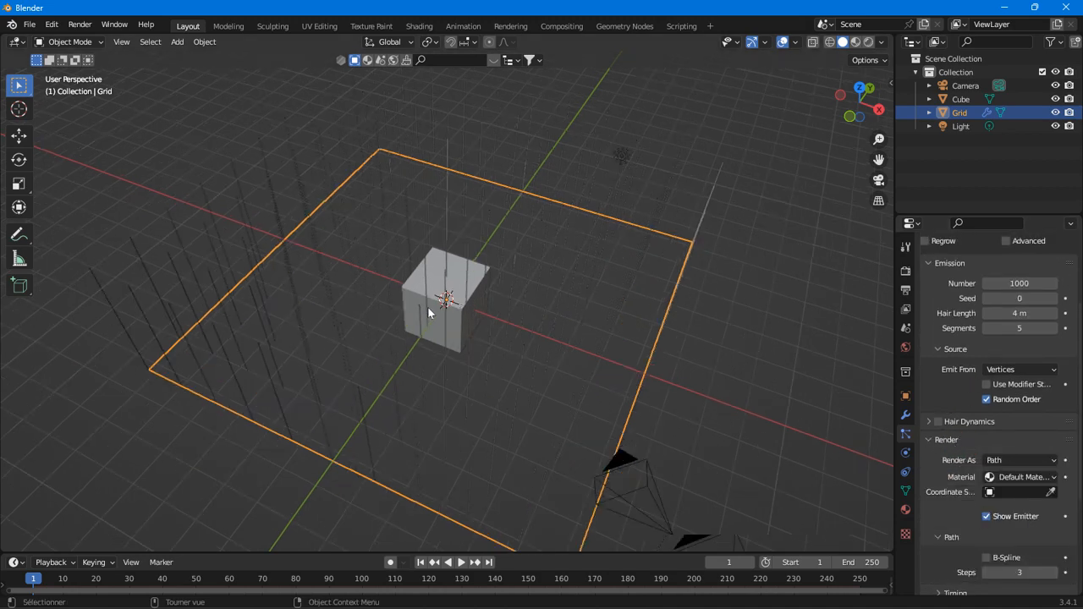
pyautogui.scroll(-3, 481, 303)
pyautogui.click(1019, 467)
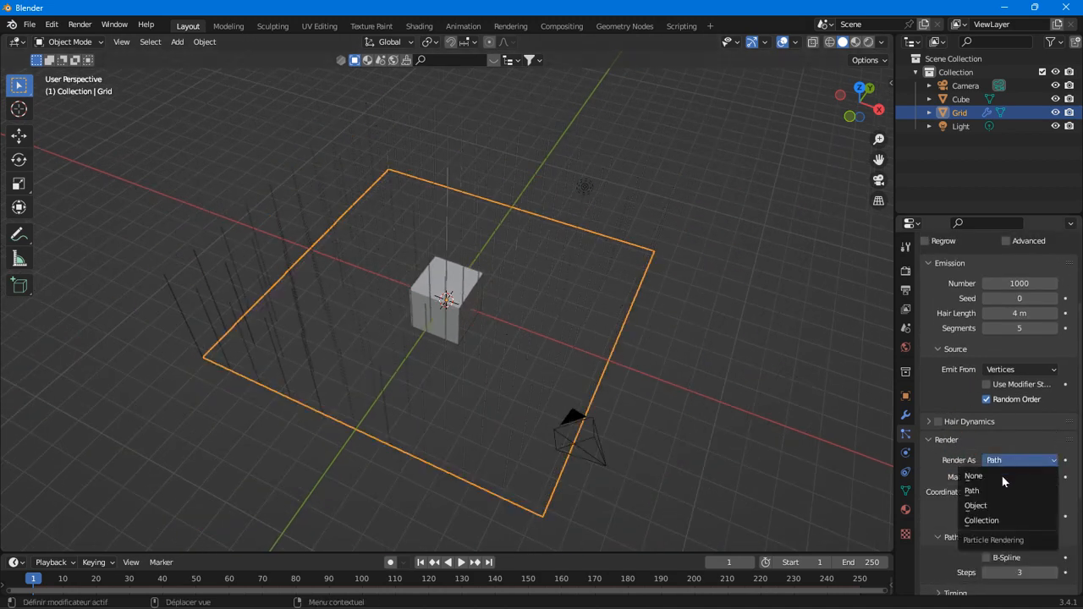
pyautogui.click(981, 507)
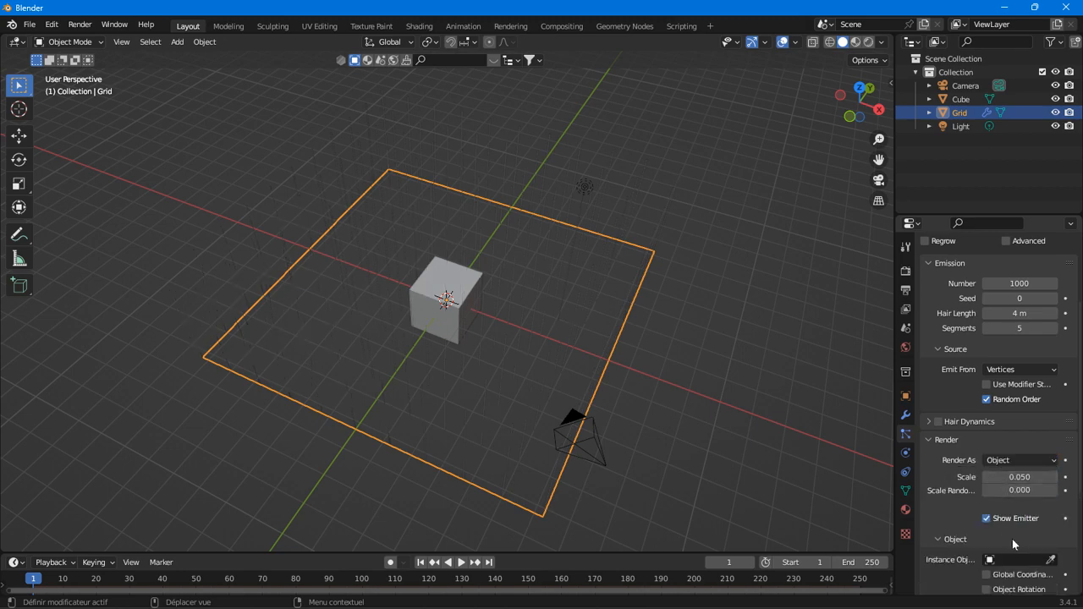
pyautogui.click(1051, 560)
pyautogui.click(446, 298)
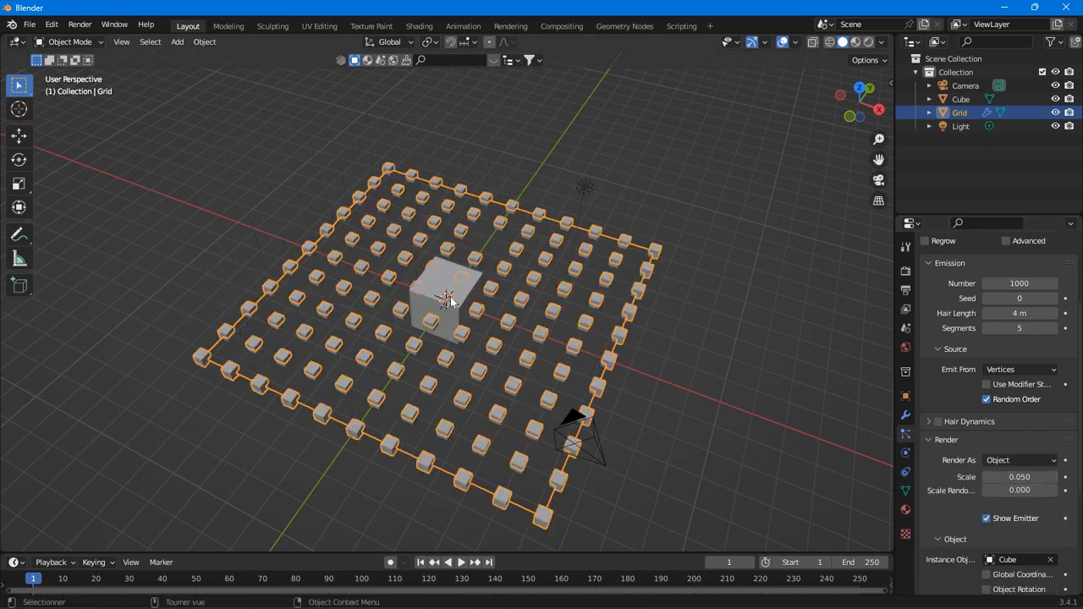
# Select the grid again and set its particle render scale to 0.110.
pyautogui.click(452, 299)
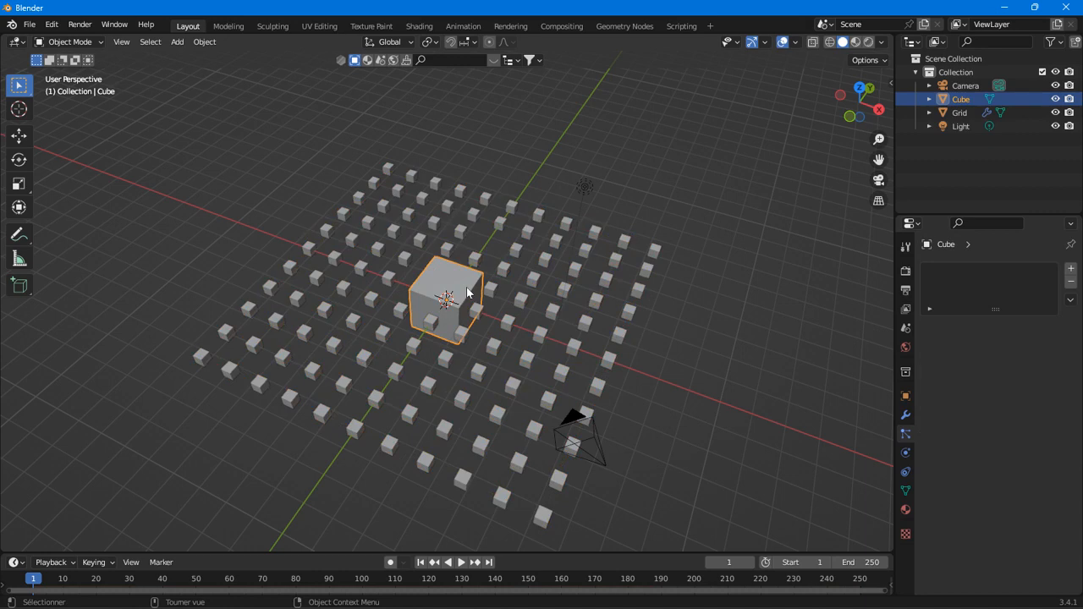
pyautogui.click(609, 356)
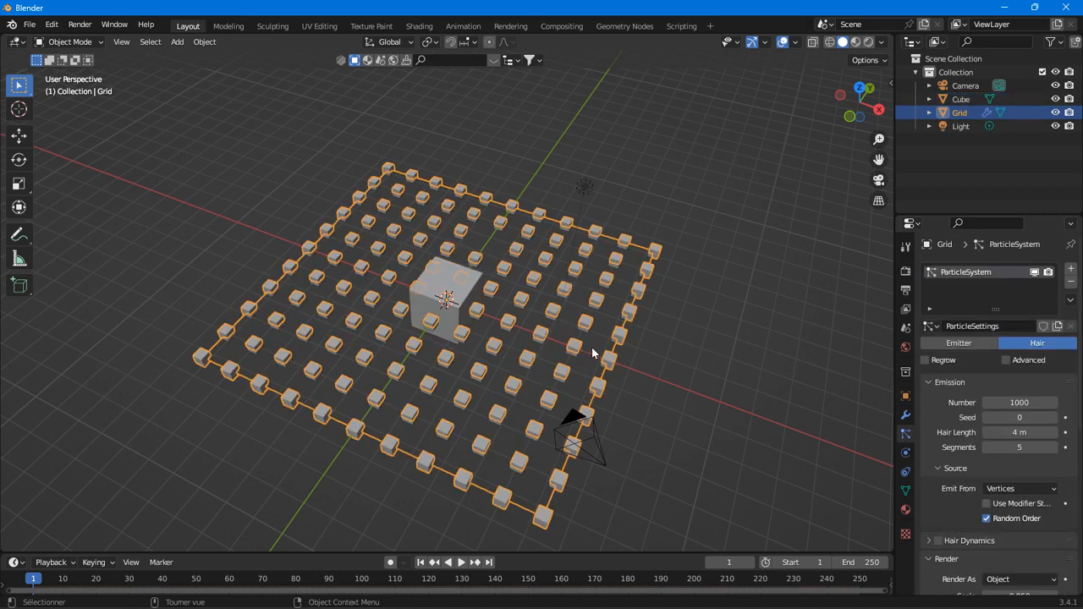
pyautogui.scroll(-5, 988, 470)
pyautogui.scroll(-4, 987, 470)
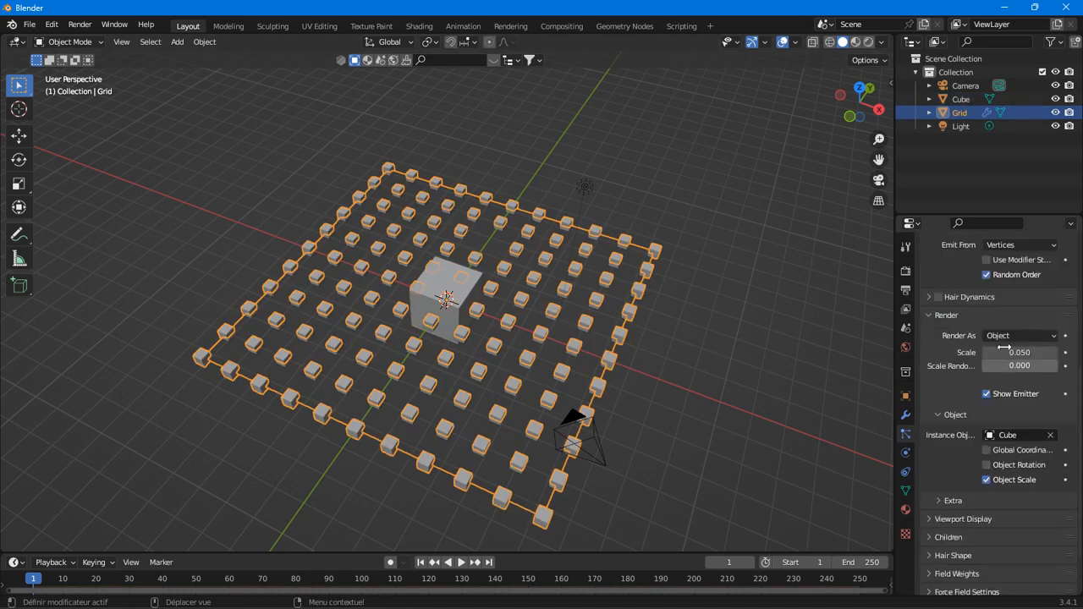
pyautogui.moveTo(1019, 352)
pyautogui.mouseDown()
pyautogui.moveTo(1068, 352)
pyautogui.moveTo(1039, 353)
pyautogui.mouseUp()
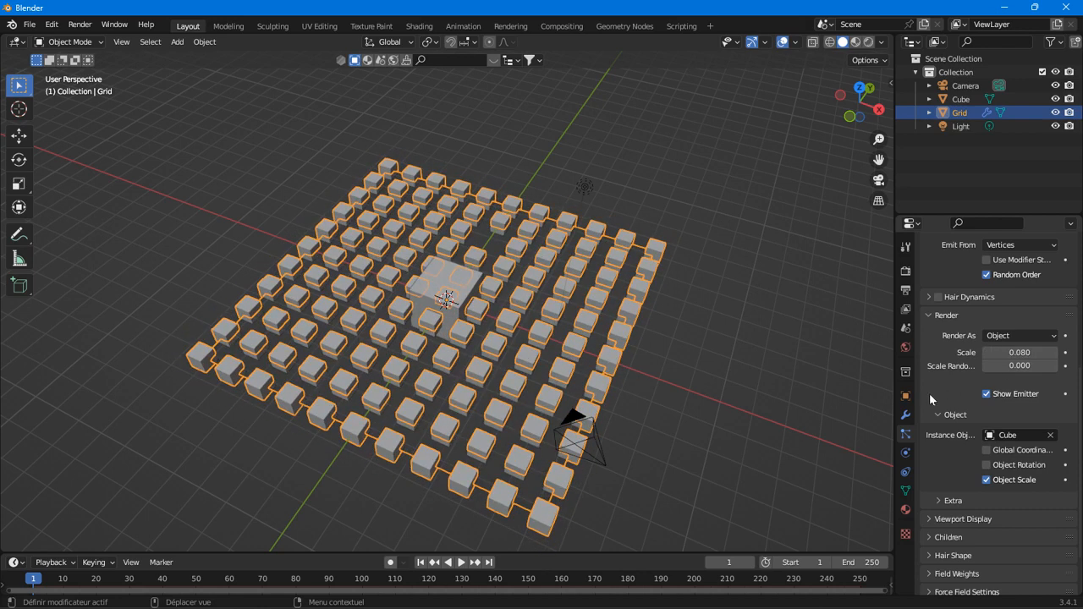
pyautogui.click(1054, 359)
pyautogui.click(1055, 358)
pyautogui.click(1054, 359)
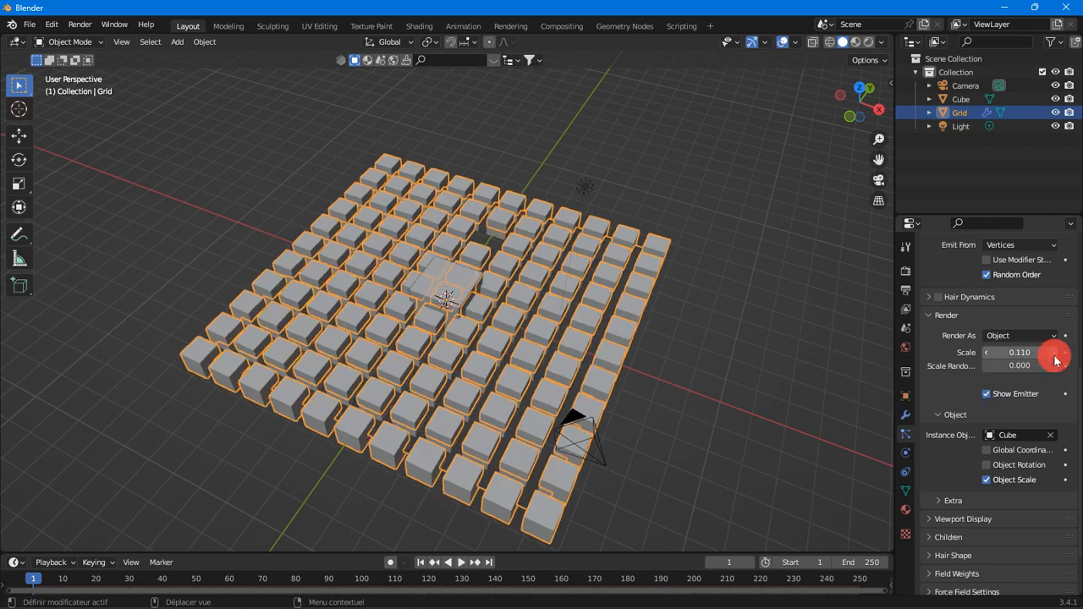
# Switch to the camera view and hide the original cube in the viewport.
pyautogui.click(879, 179)
pyautogui.click(672, 121)
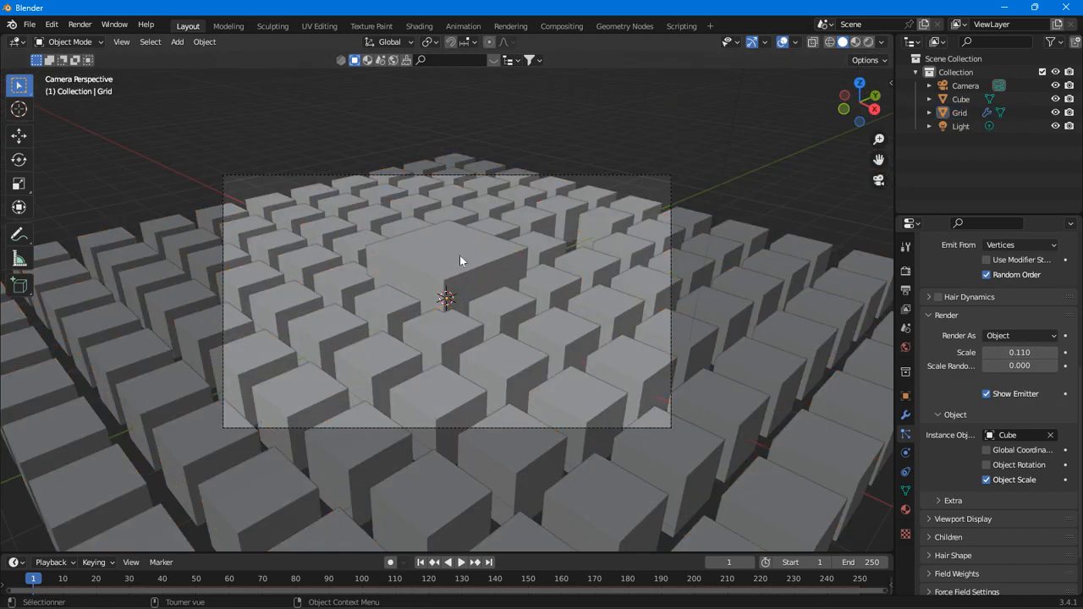
pyautogui.click(460, 258)
pyautogui.click(1056, 99)
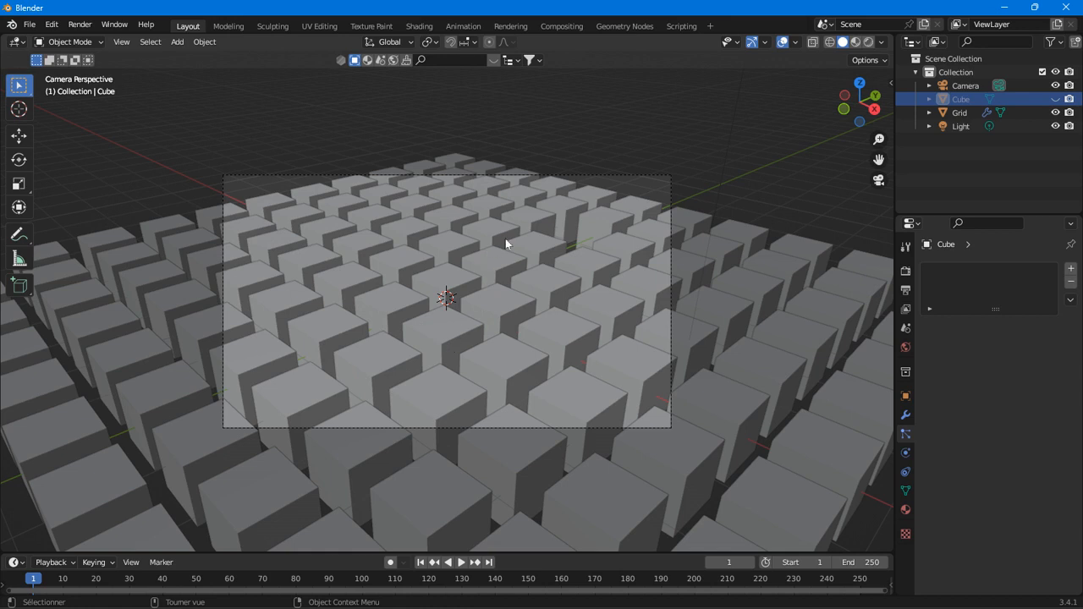
# Select the camera and set its lens type to Orthographic.
pyautogui.click(597, 176)
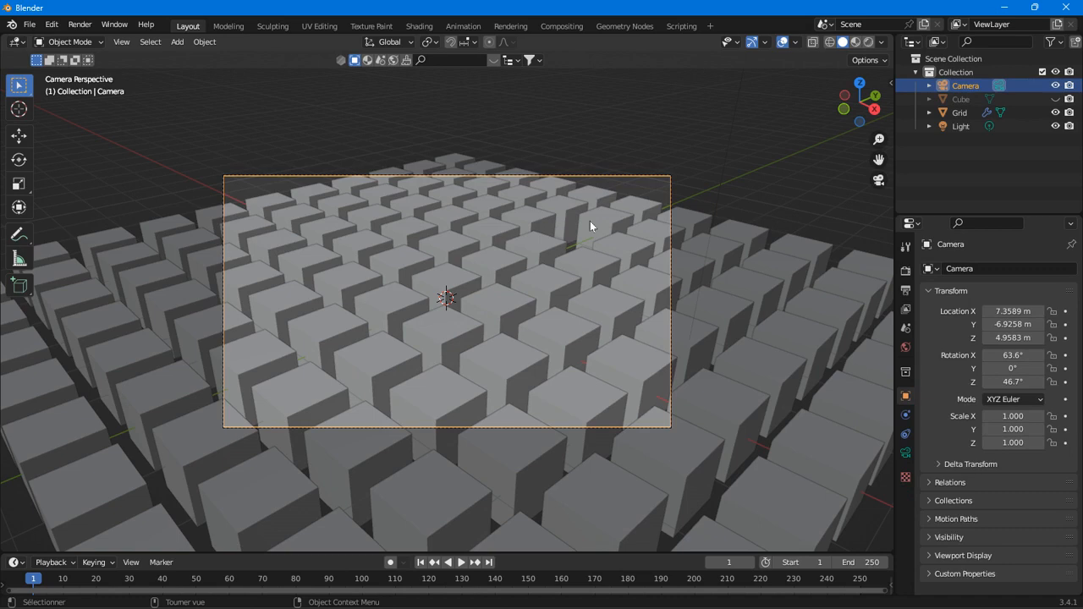
pyautogui.click(905, 453)
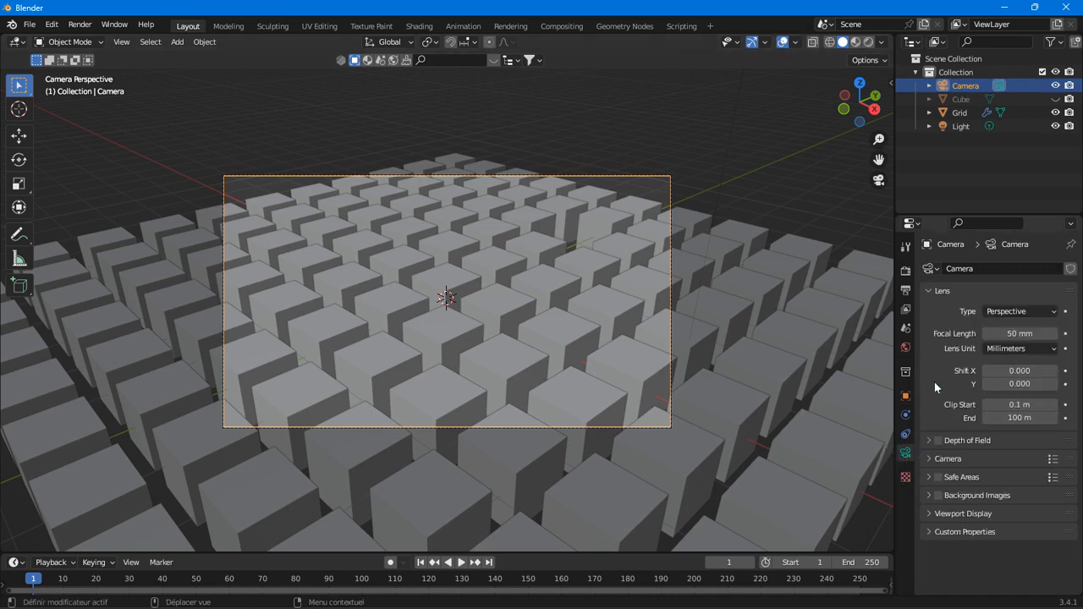
pyautogui.click(1002, 308)
pyautogui.click(1009, 342)
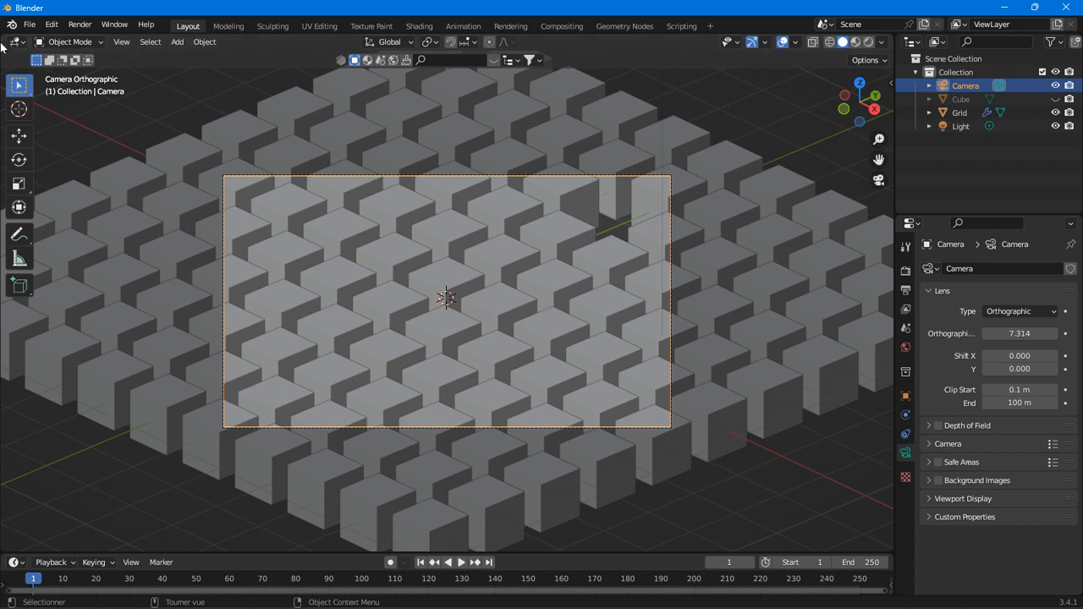
pyautogui.click(1023, 313)
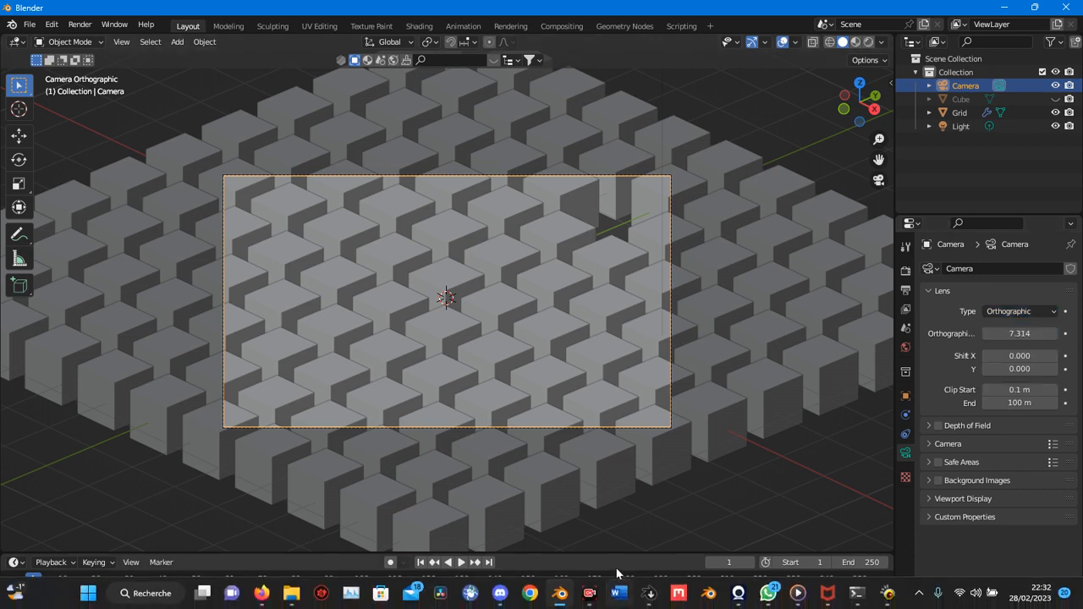
# Switch to Blender 1.80, enable Ortho for the camera, and set Lens to 67.23 and ClipSta to 1.60.
pyautogui.click(896, 601)
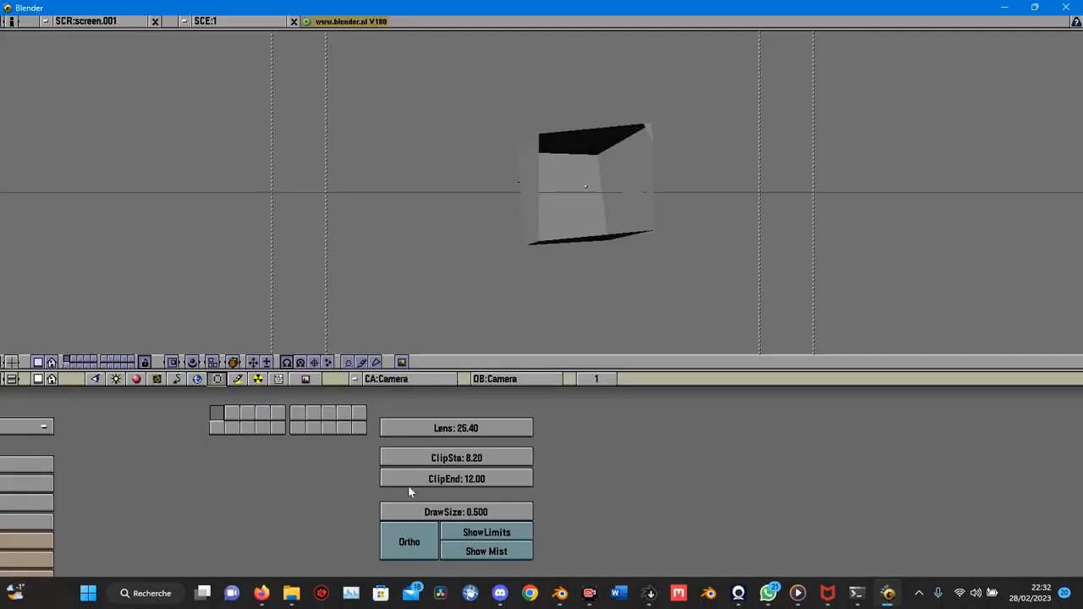
pyautogui.click(409, 544)
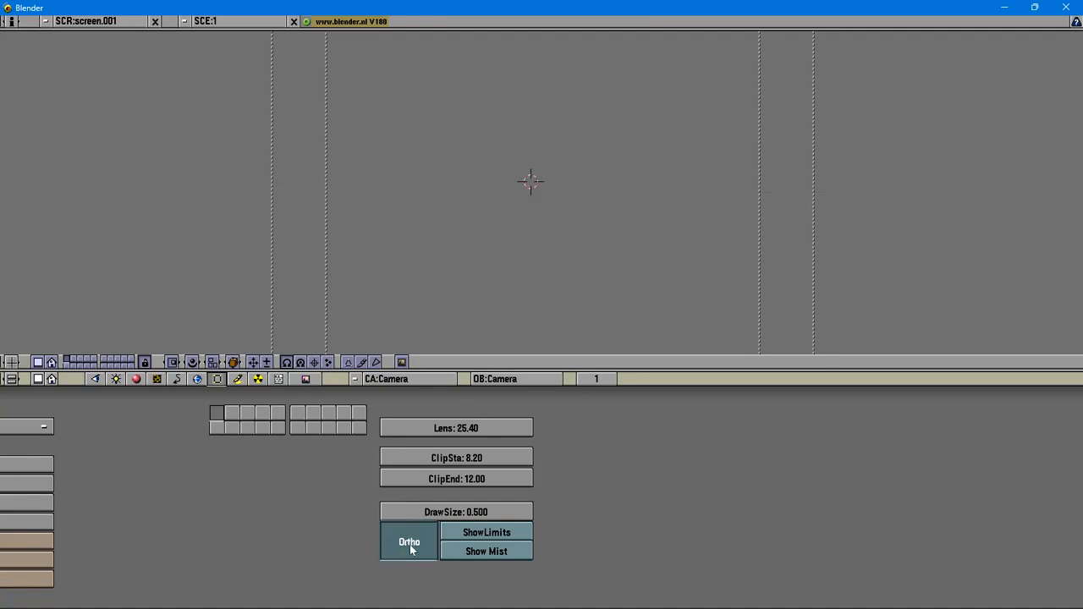
pyautogui.moveTo(441, 432)
pyautogui.mouseDown()
pyautogui.moveTo(462, 431)
pyautogui.moveTo(448, 431)
pyautogui.moveTo(464, 456)
pyautogui.moveTo(444, 459)
pyautogui.mouseUp()
# Toggle the camera's Ortho option repeatedly to compare its perspective and orthographic views of the cube.
pyautogui.click(405, 546)
pyautogui.click(409, 548)
pyautogui.click(411, 548)
pyautogui.click(412, 549)
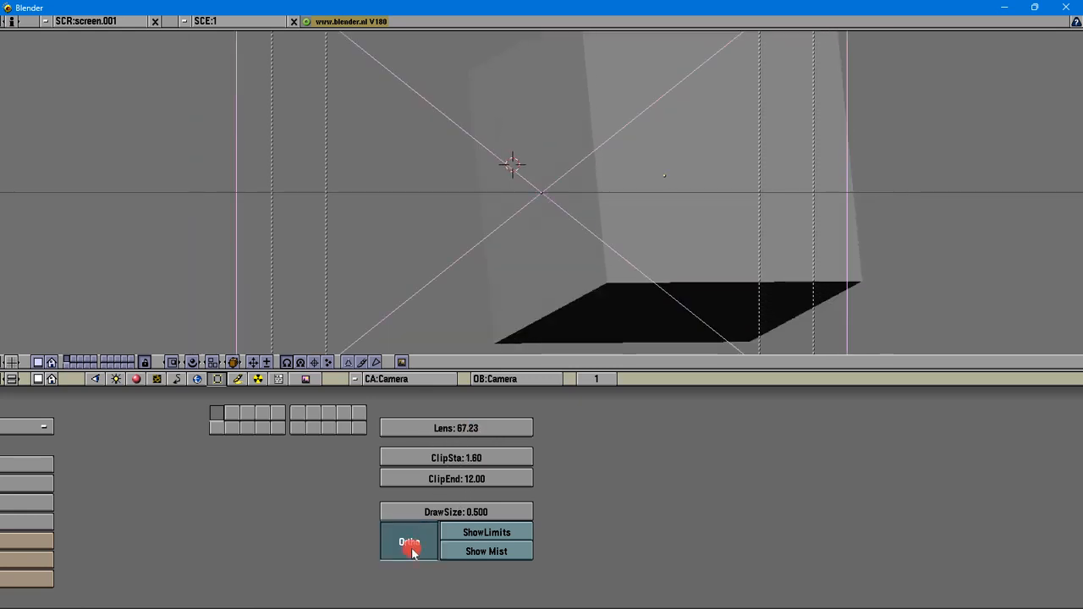
pyautogui.click(411, 548)
pyautogui.click(410, 546)
pyautogui.click(408, 546)
pyautogui.click(408, 546)
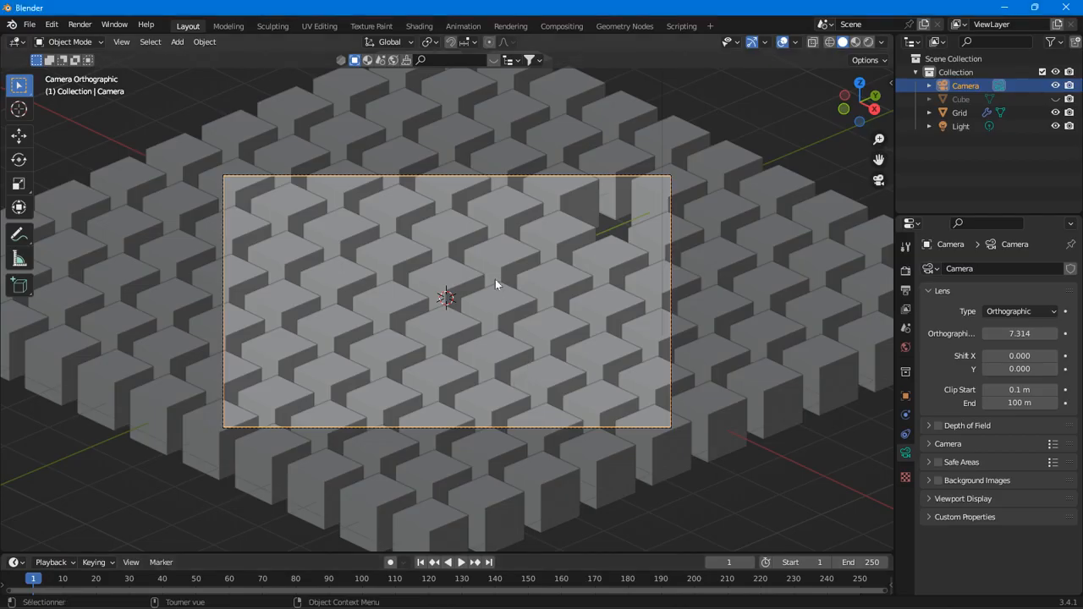
# Switch back to Blender 3.4.1 and examine the orthographic camera from outside together with its lens and viewport display settings.
pyautogui.moveTo(519, 268); pyautogui.dragTo(522, 269, button='middle')
pyautogui.scroll(-5, 542, 313)
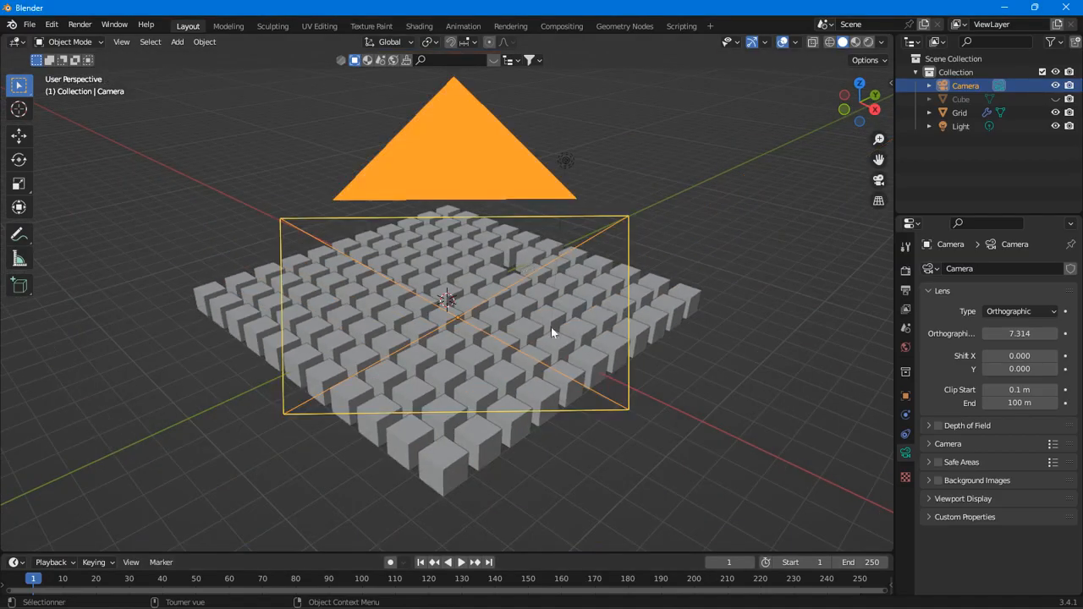
pyautogui.click(1016, 313)
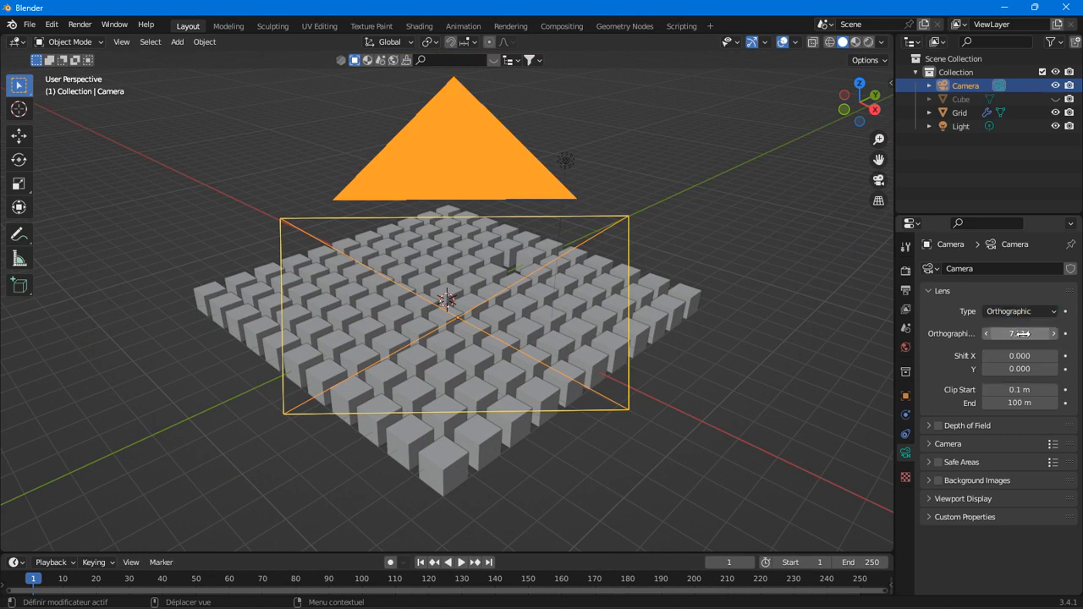
pyautogui.click(982, 500)
pyautogui.scroll(-2, 999, 407)
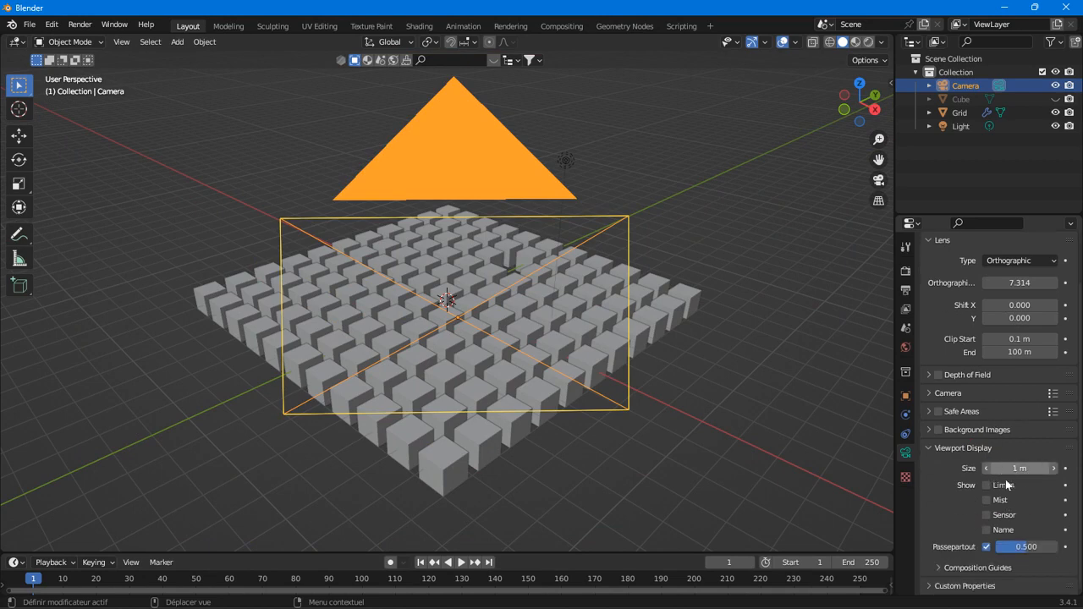
pyautogui.scroll(-5, 557, 331)
pyautogui.moveTo(559, 331); pyautogui.dragTo(522, 348, button='middle')
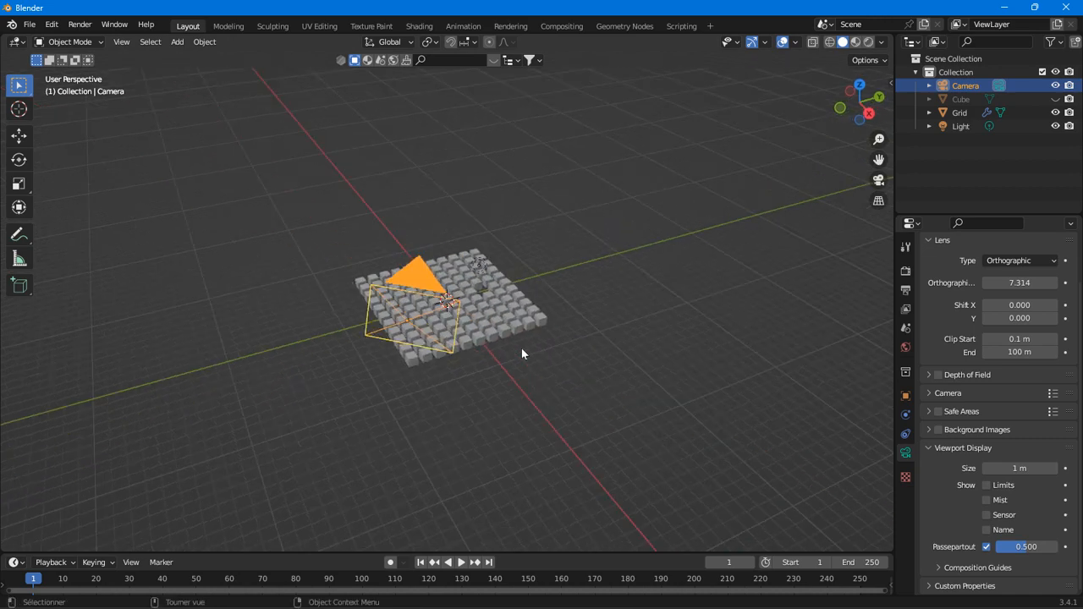
pyautogui.scroll(5, 515, 345)
pyautogui.scroll(-5, 361, 293)
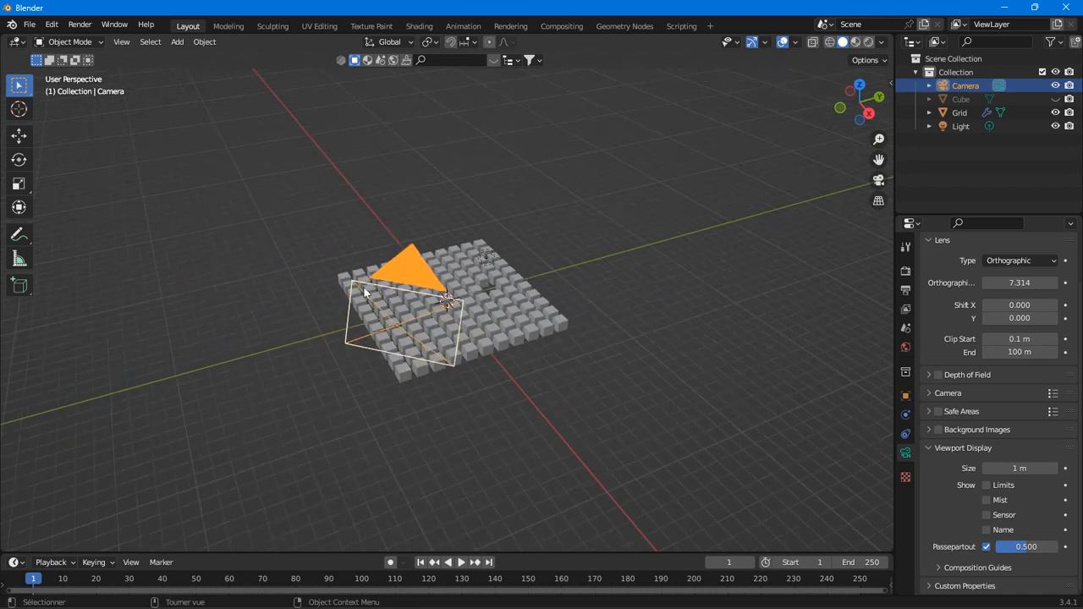
# Scale the grid up uniformly to spread its cube instances over a much larger area.
pyautogui.click(527, 329)
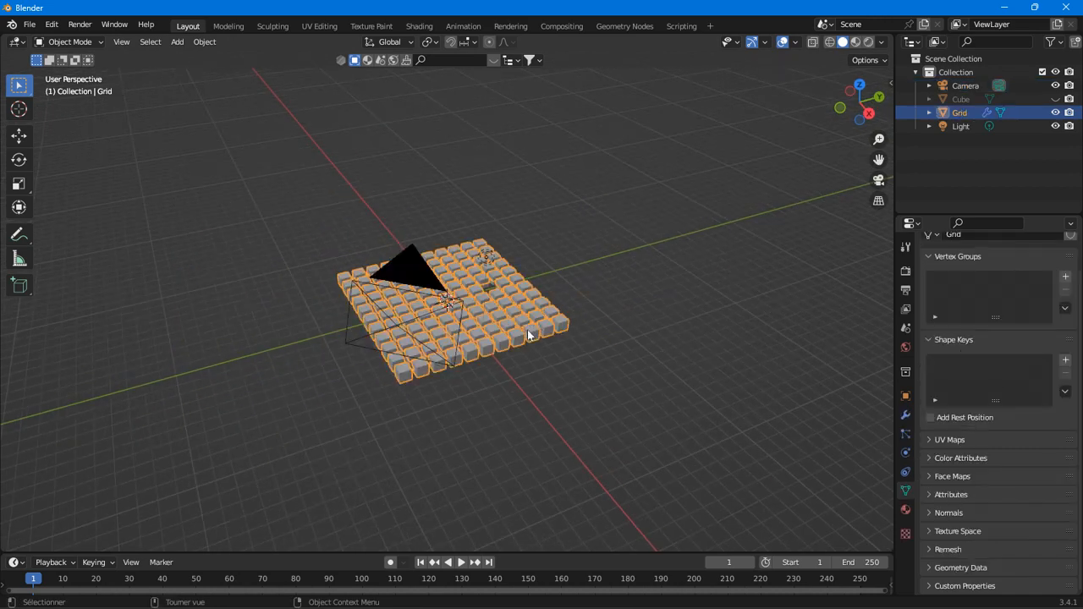
pyautogui.scroll(-3, 527, 332)
pyautogui.press('s')
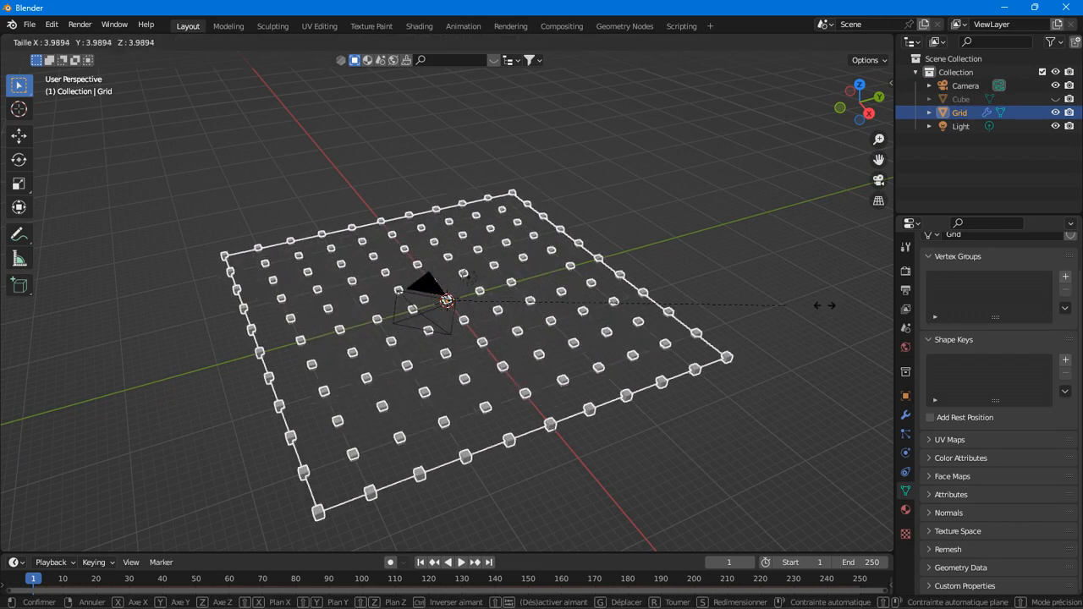
pyautogui.click(735, 282)
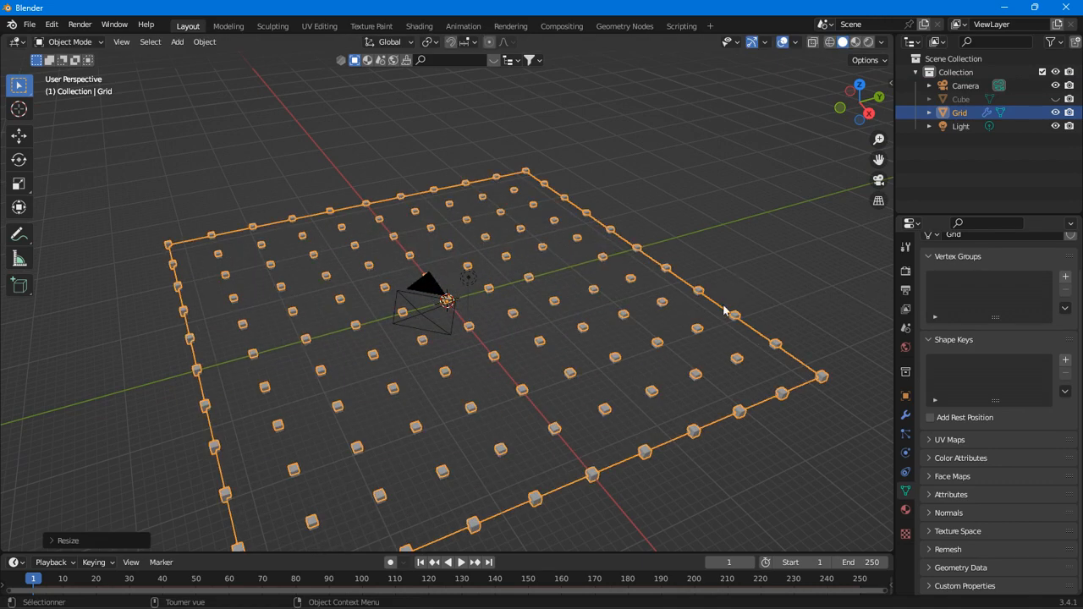
# Delete the grid and add a new Cube mesh at the 3D cursor.
pyautogui.press('Delete')
pyautogui.hotkey('shift', 'a')
pyautogui.moveTo(348, 323)
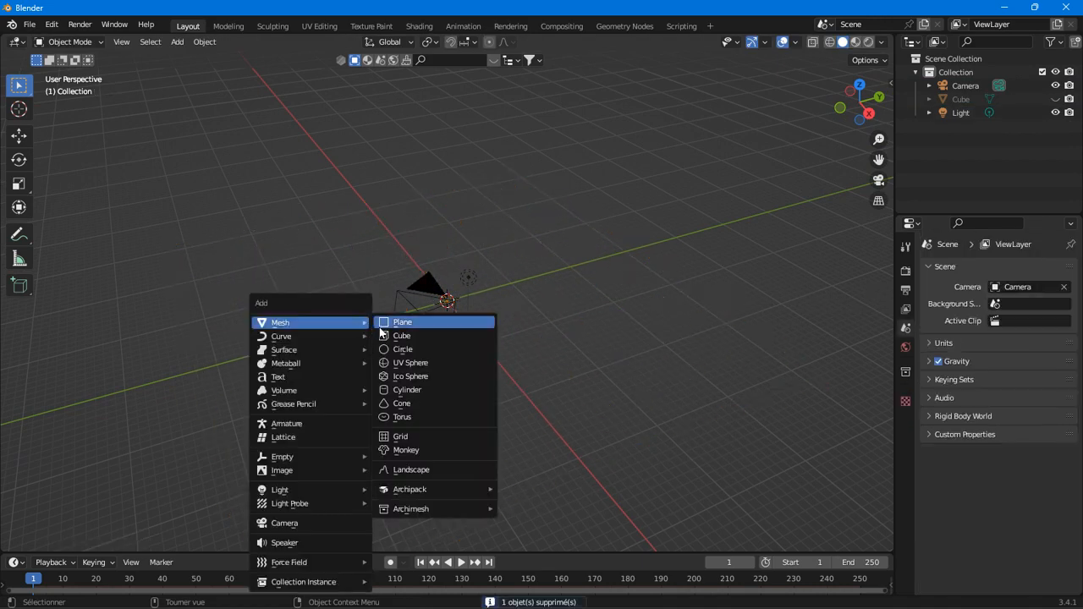
pyautogui.click(389, 337)
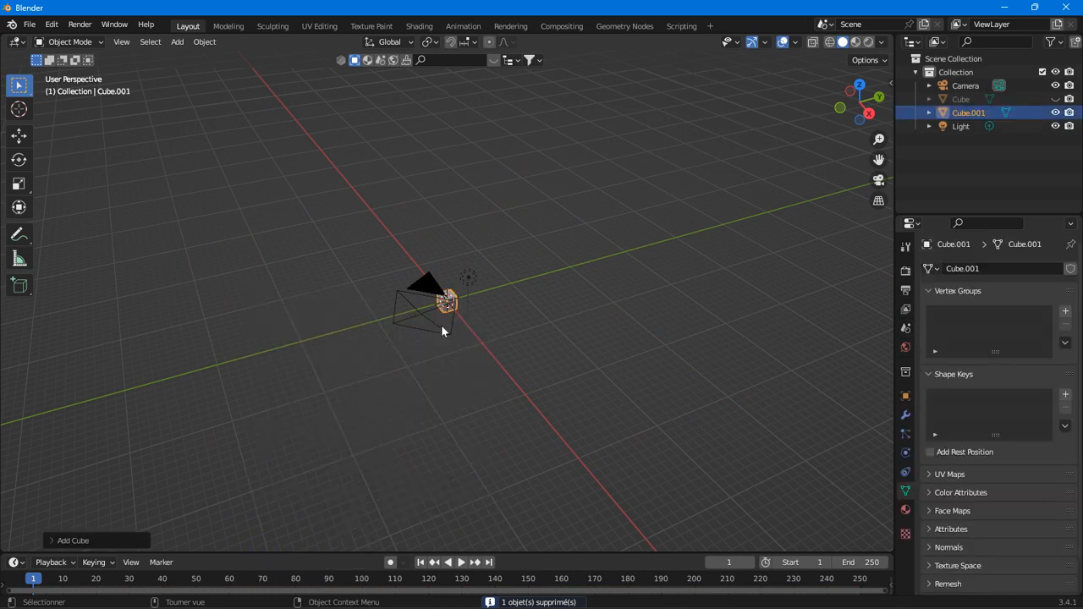
# Delete the new cube and add a Plane mesh at the 3D cursor.
pyautogui.press('Delete')
pyautogui.hotkey('shift', 'a')
pyautogui.moveTo(369, 278)
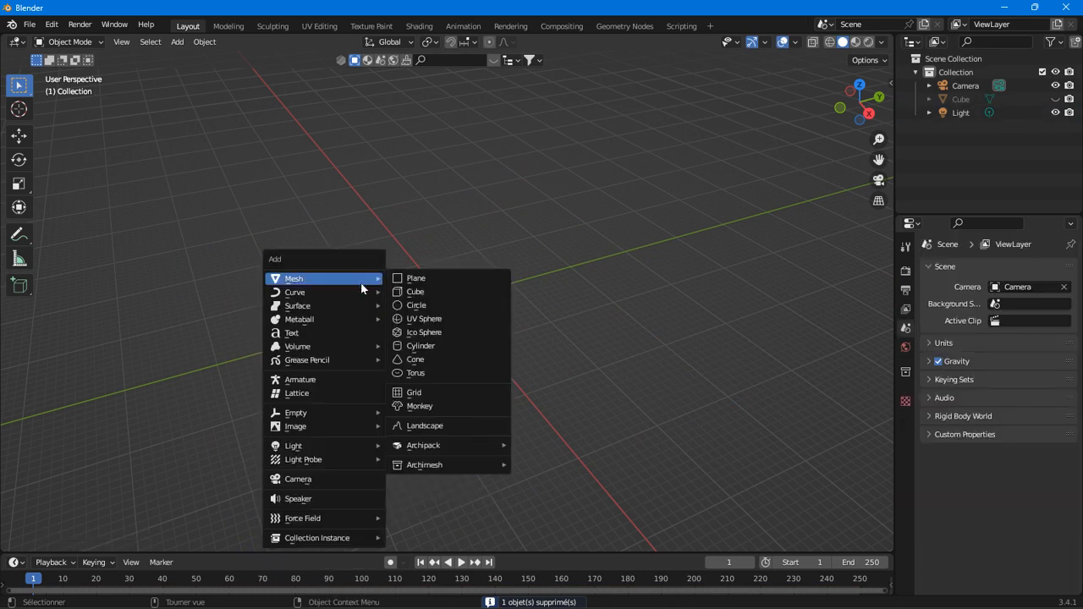
pyautogui.click(425, 283)
# Scale the plane up uniformly in two passes so it extends far around the camera and light.
pyautogui.press('s')
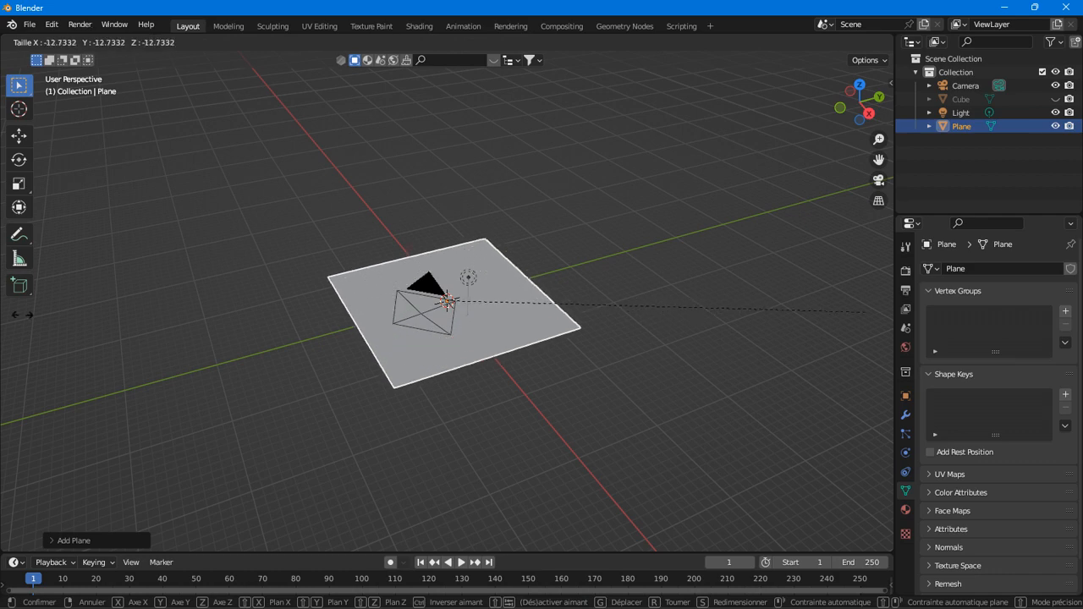
pyautogui.click(779, 165)
pyautogui.scroll(-10, 410, 177)
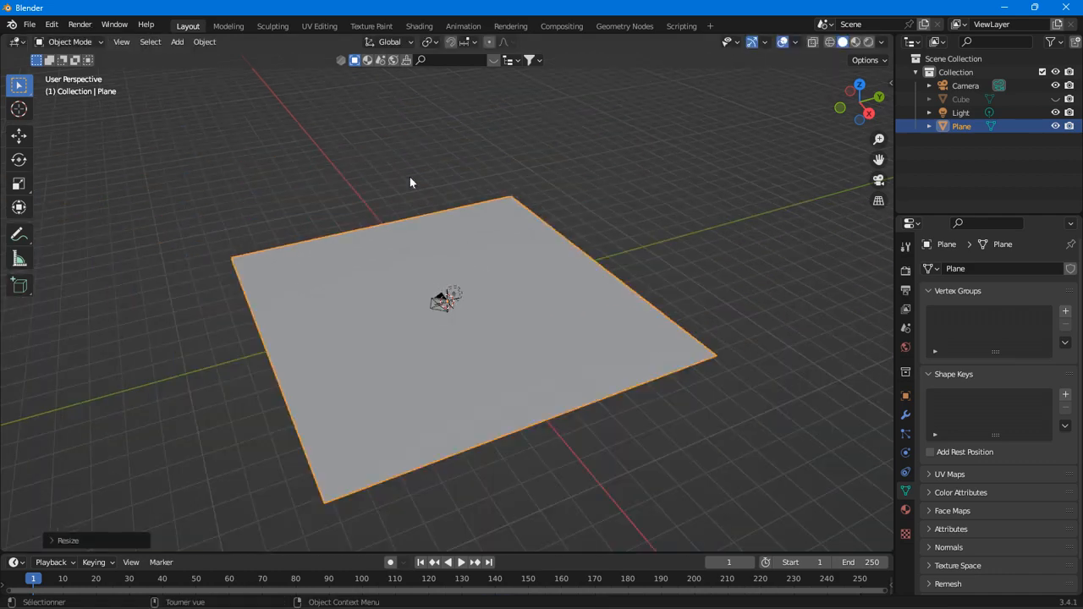
pyautogui.press('s')
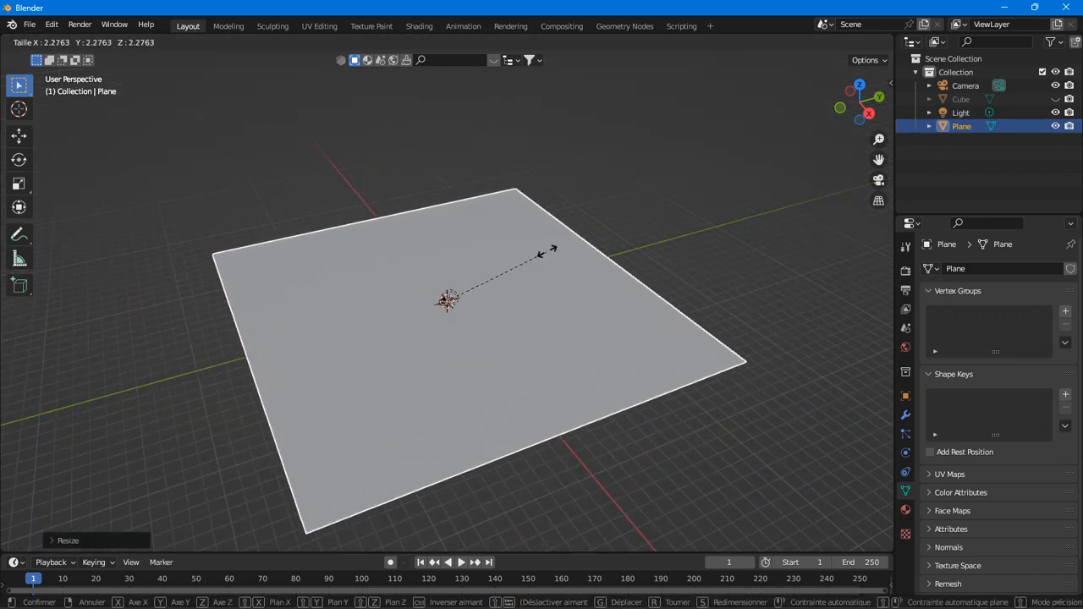
pyautogui.click(551, 249)
pyautogui.moveTo(491, 293)
pyautogui.mouseDown(button='middle')
pyautogui.moveTo(528, 300)
pyautogui.moveTo(568, 271)
pyautogui.moveTo(490, 273)
pyautogui.moveTo(550, 304)
pyautogui.moveTo(517, 259)
pyautogui.moveTo(513, 308)
pyautogui.moveTo(509, 293)
pyautogui.mouseUp(button='middle')
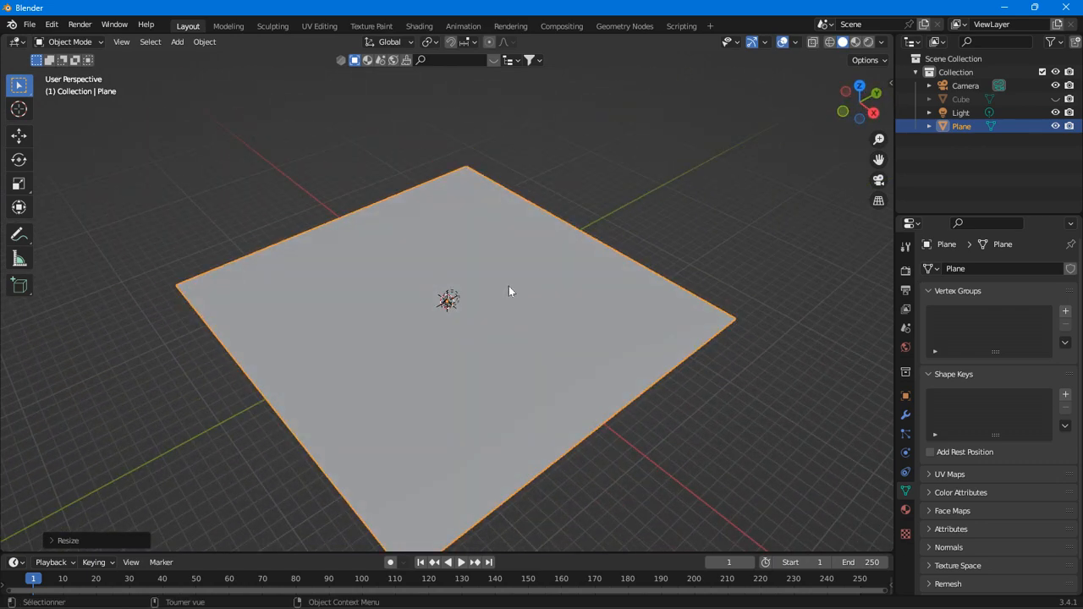
# Select the camera and try repeatedly to enlarge its outline by scaling it uniformly.
pyautogui.click(447, 305)
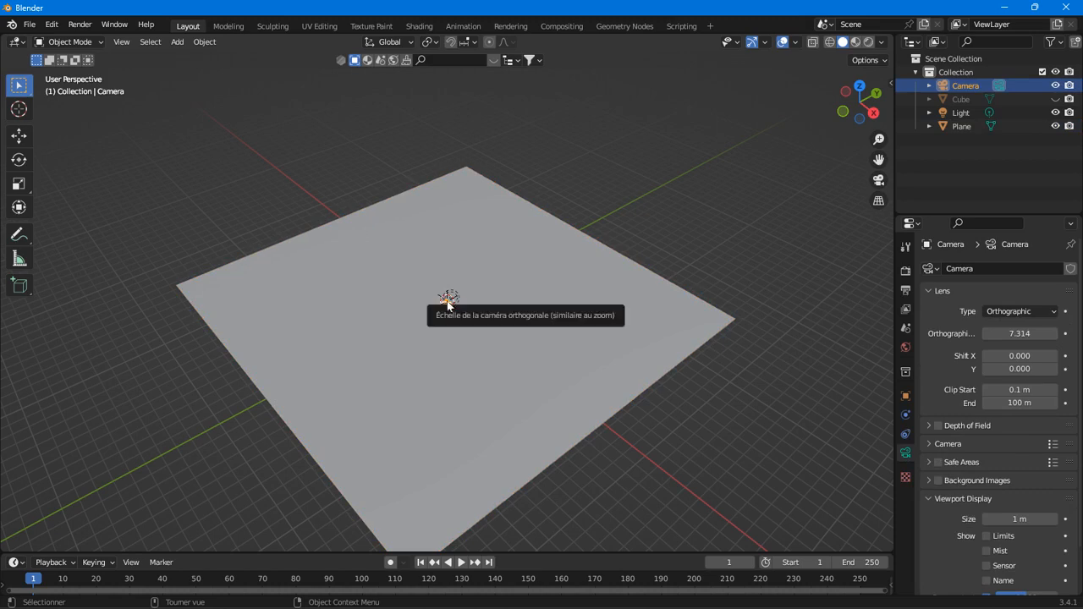
pyautogui.press('s')
pyautogui.click(309, 183)
pyautogui.moveTo(227, 199); pyautogui.dragTo(255, 252, button='middle')
pyautogui.scroll(6, 374, 286)
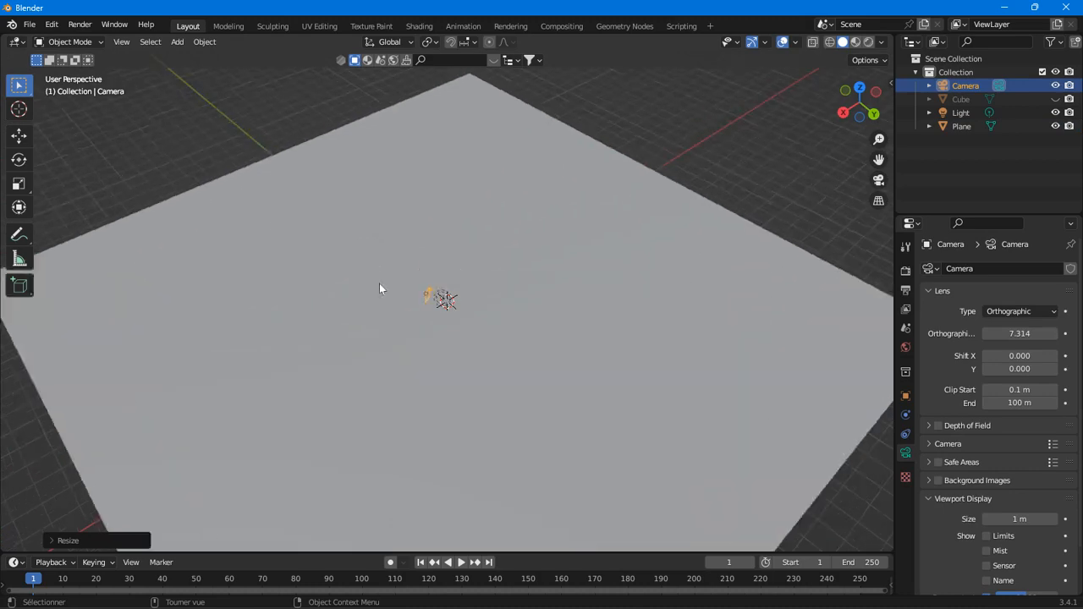
pyautogui.press('s')
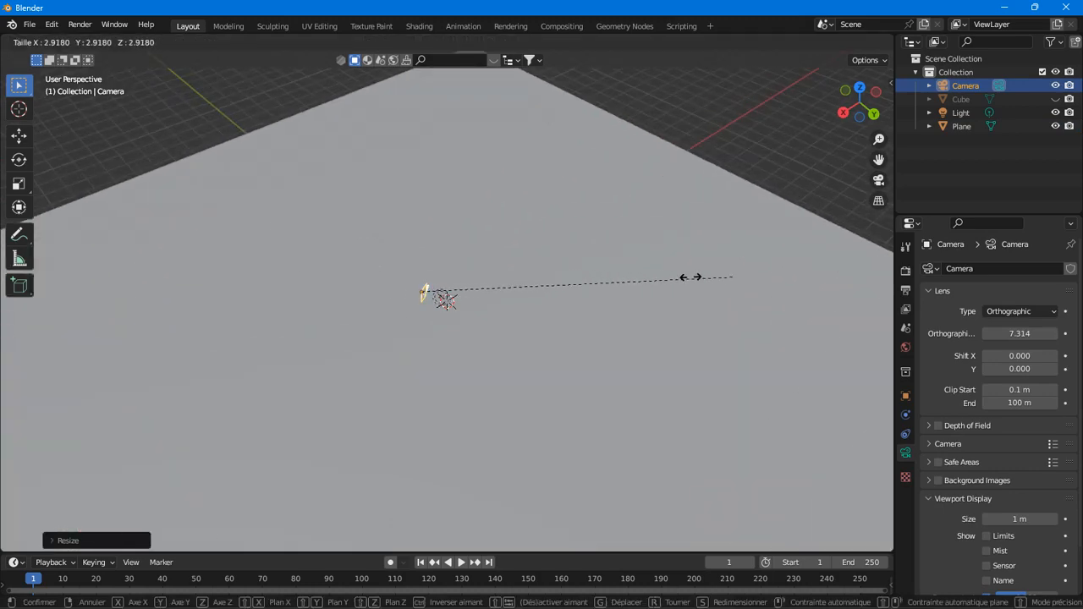
pyautogui.click(517, 271)
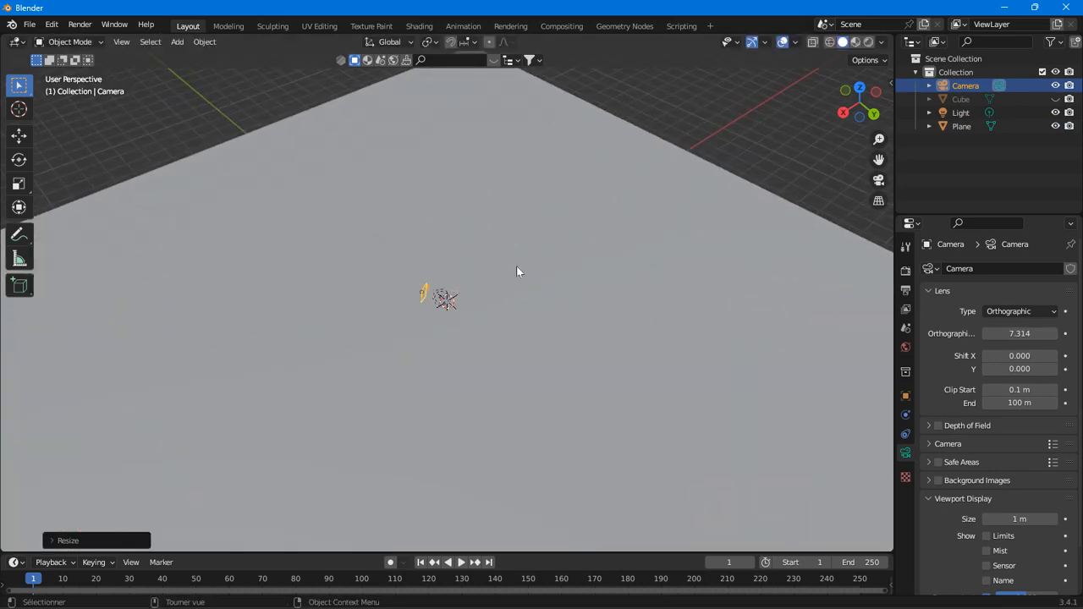
pyautogui.scroll(-4, 451, 298)
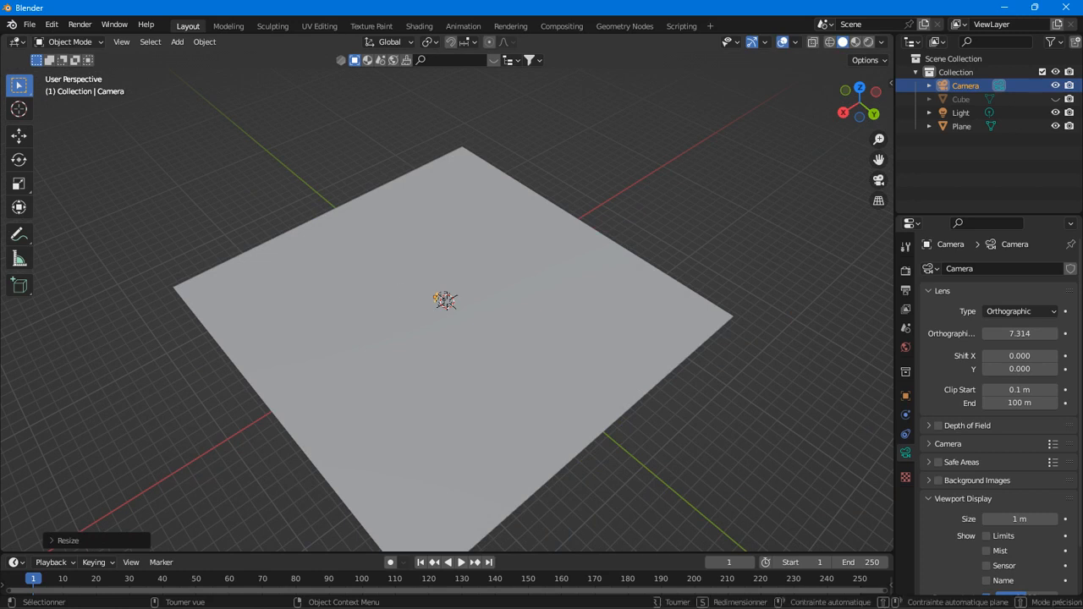
pyautogui.press('s')
pyautogui.click(513, 297)
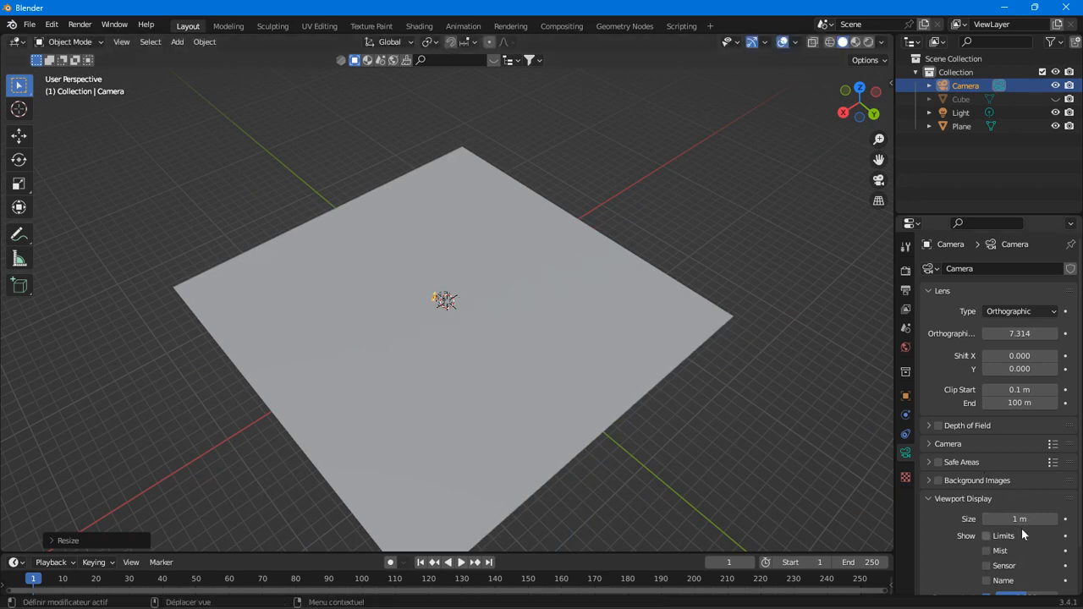
# Set the camera's orthographic scale to 49.614 and its viewport display size to 69 m.
pyautogui.moveTo(1007, 519); pyautogui.dragTo(1048, 519)
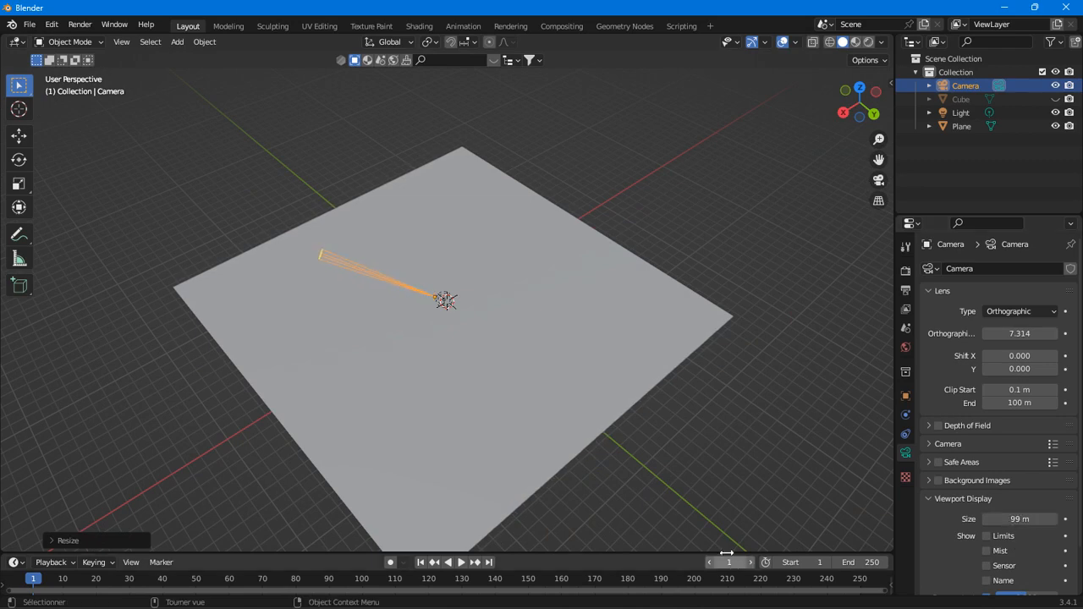
pyautogui.moveTo(357, 320); pyautogui.dragTo(442, 271, button='middle')
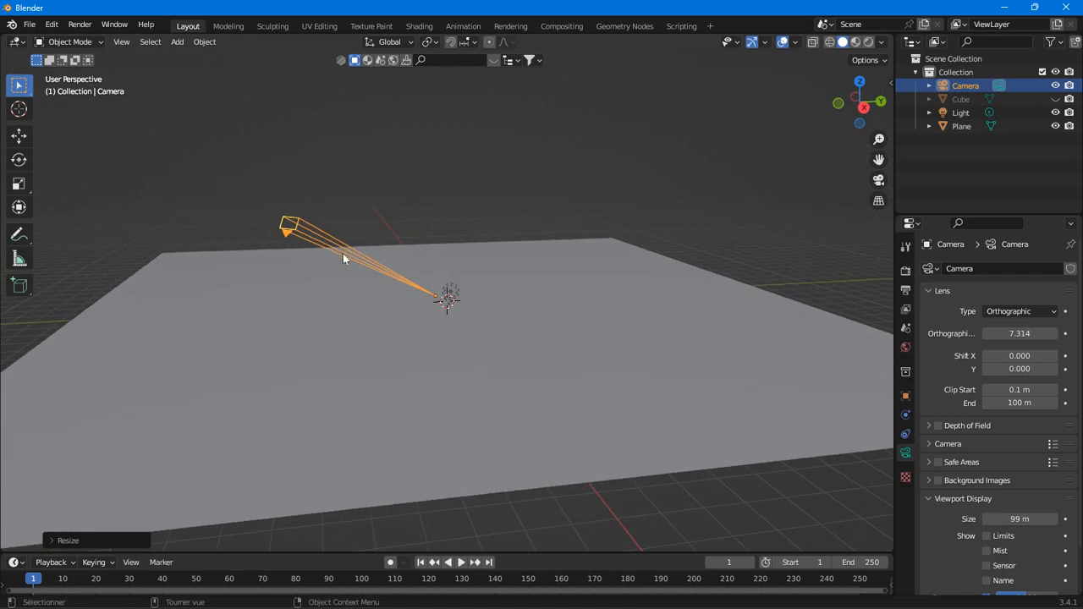
pyautogui.moveTo(1020, 333); pyautogui.dragTo(1058, 334)
pyautogui.moveTo(1020, 519); pyautogui.dragTo(982, 519)
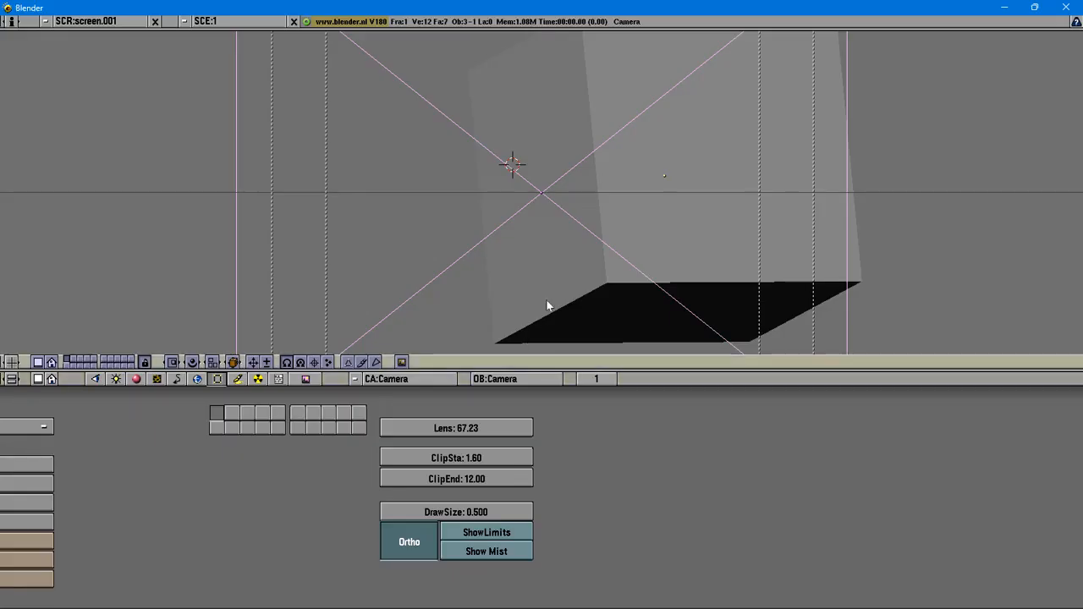
# View the Blender 1.80 camera from outside, set its DrawSize to 1.280, and return to Blender 3.4.1.
pyautogui.moveTo(547, 306); pyautogui.dragTo(394, 256, button='middle')
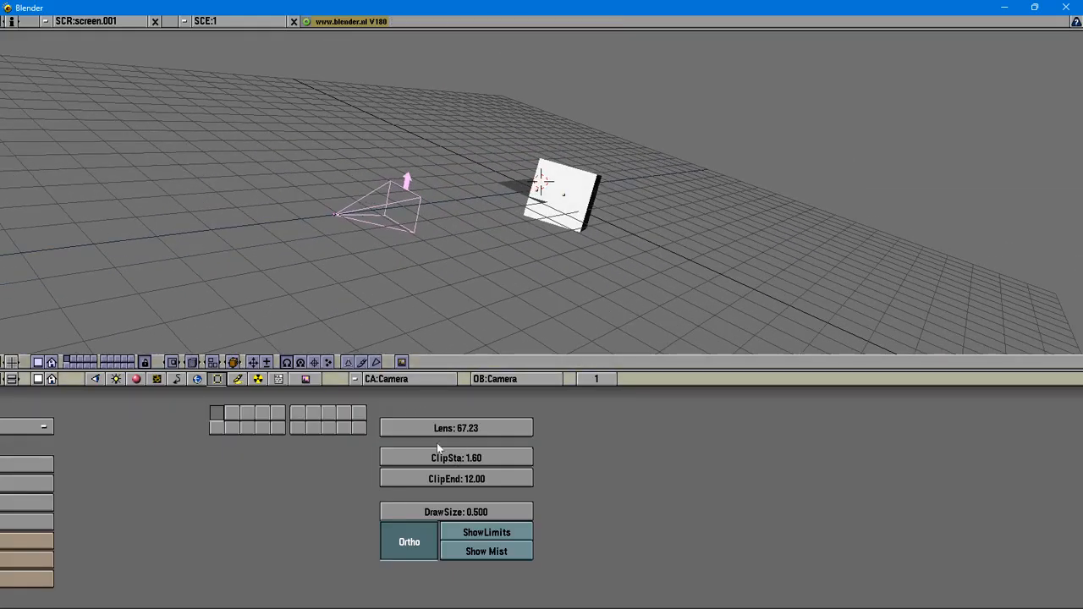
pyautogui.moveTo(500, 507); pyautogui.dragTo(539, 511)
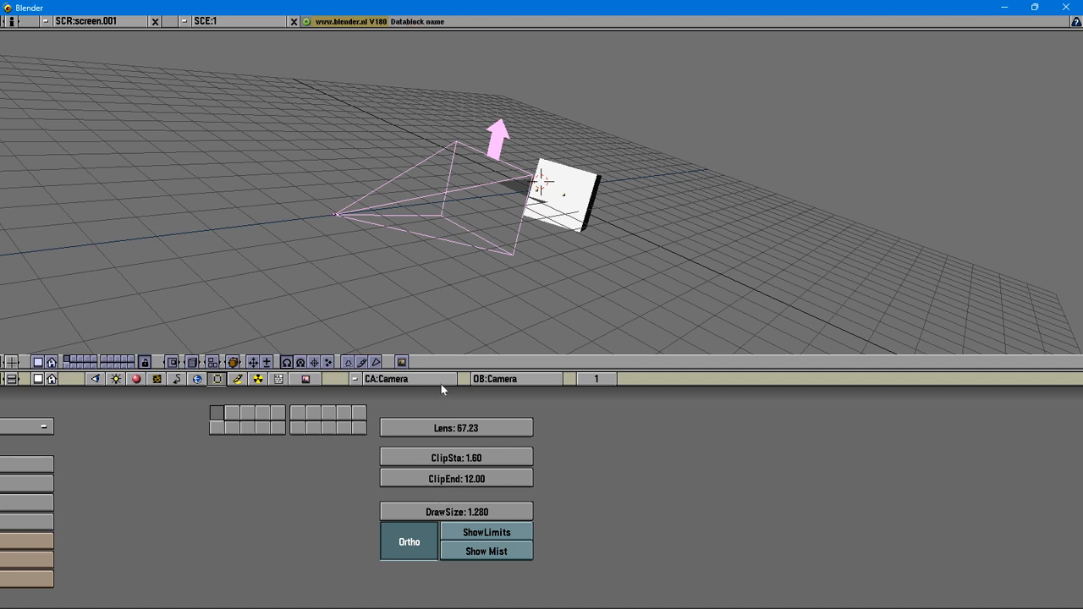
pyautogui.click(1005, 7)
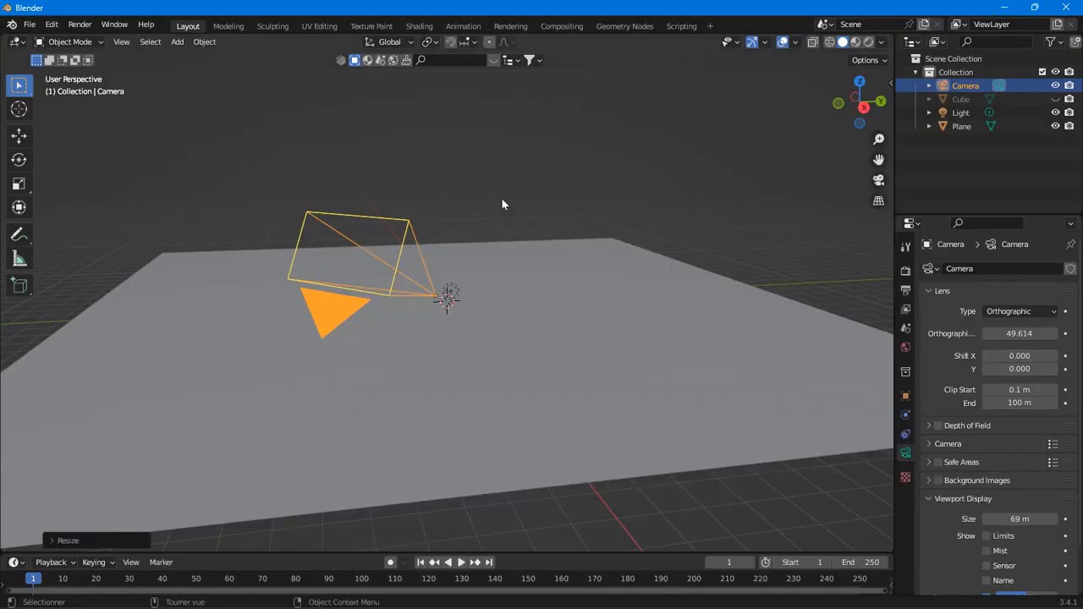
# Look through the orthographic camera and set its Clip End to 1000 m.
pyautogui.moveTo(433, 337); pyautogui.dragTo(720, 204, button='middle')
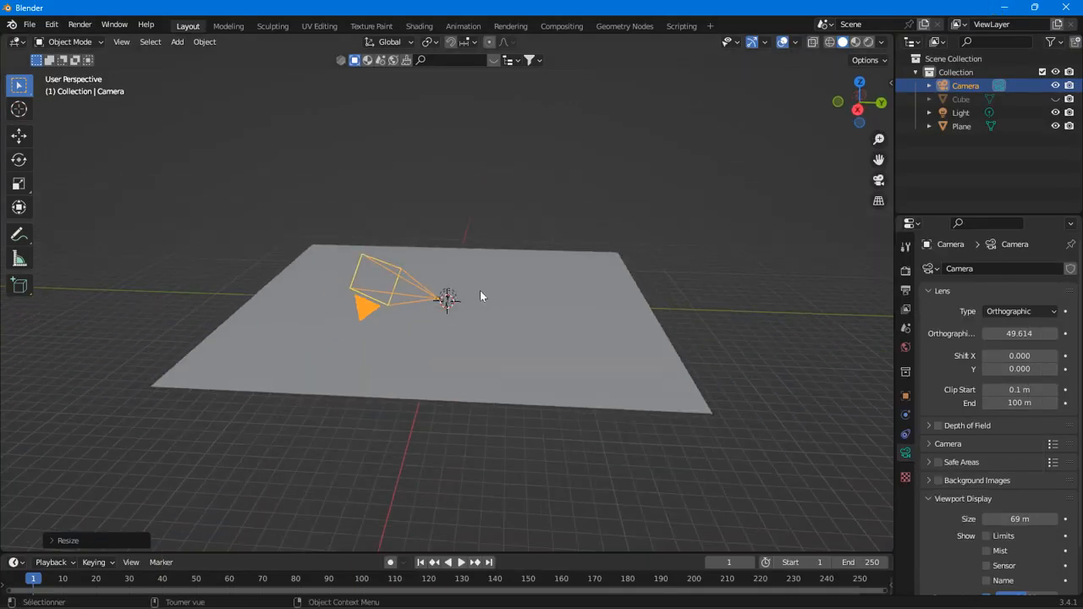
pyautogui.press('KP_0')
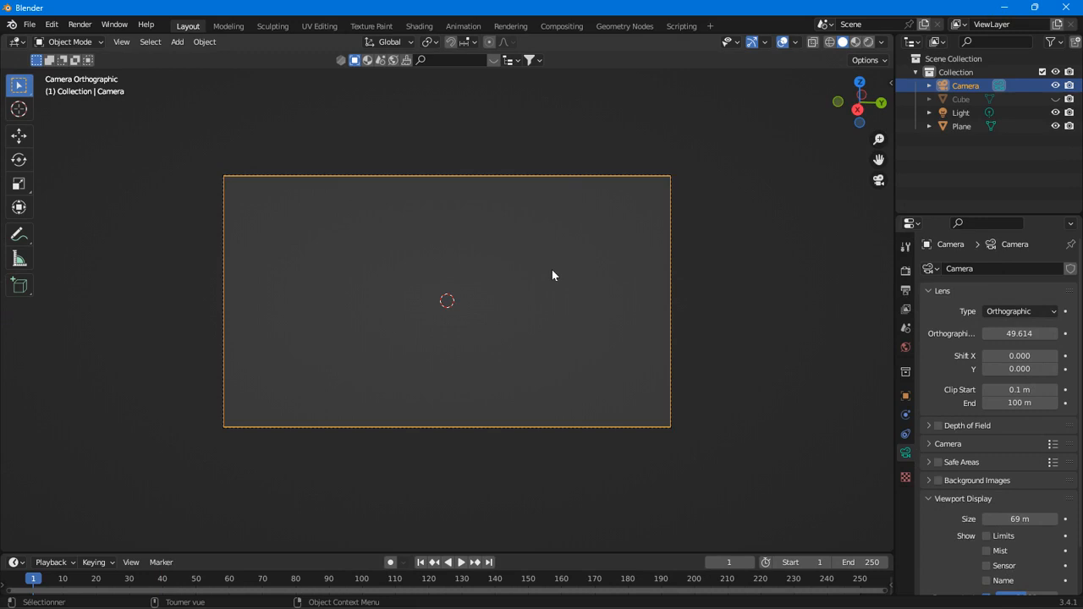
pyautogui.click(1017, 403)
pyautogui.write('100')
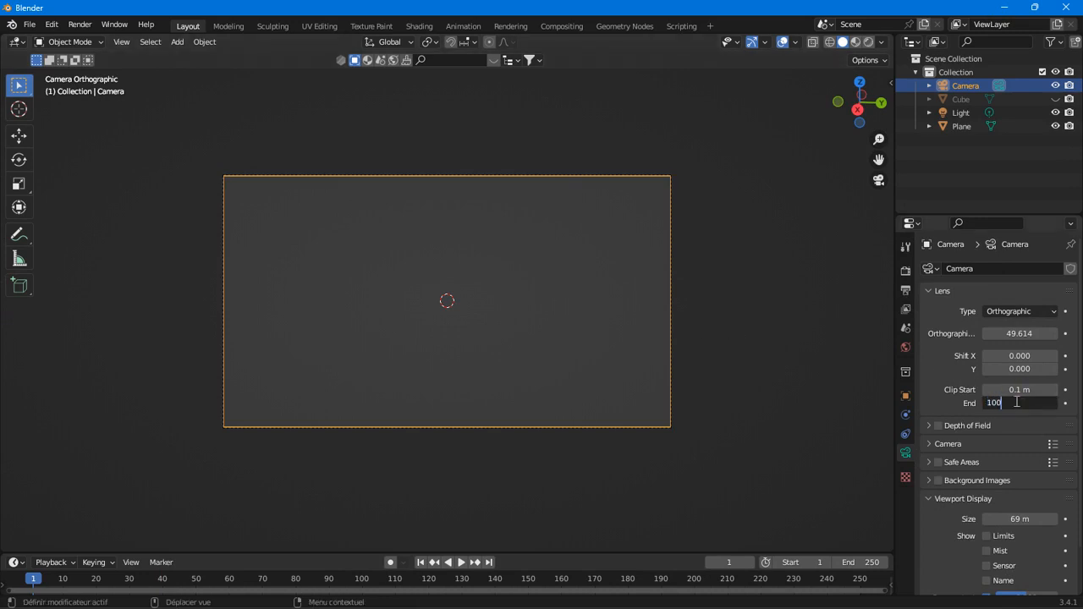
pyautogui.write('0')
pyautogui.press('Return')
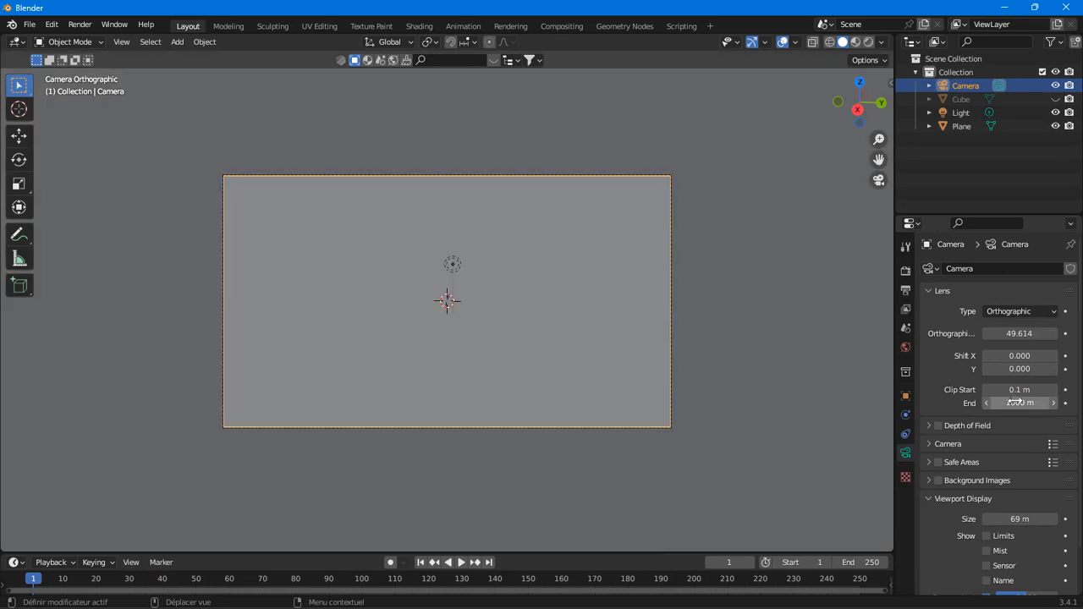
# Scale the plane down uniformly until it fits inside the camera frame.
pyautogui.click(742, 290)
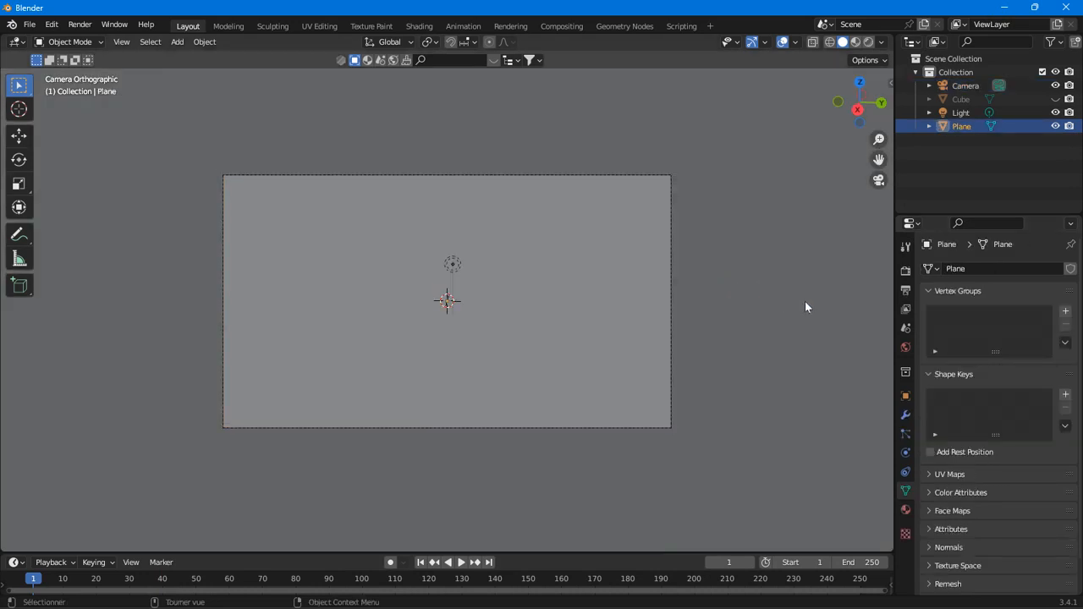
pyautogui.press('s')
pyautogui.click(486, 302)
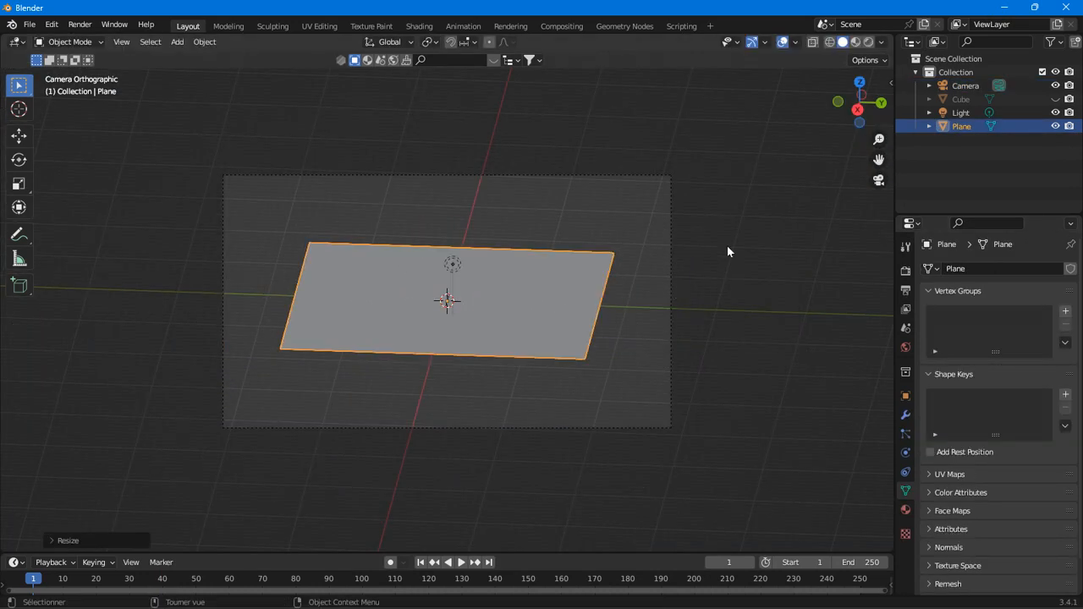
pyautogui.click(906, 509)
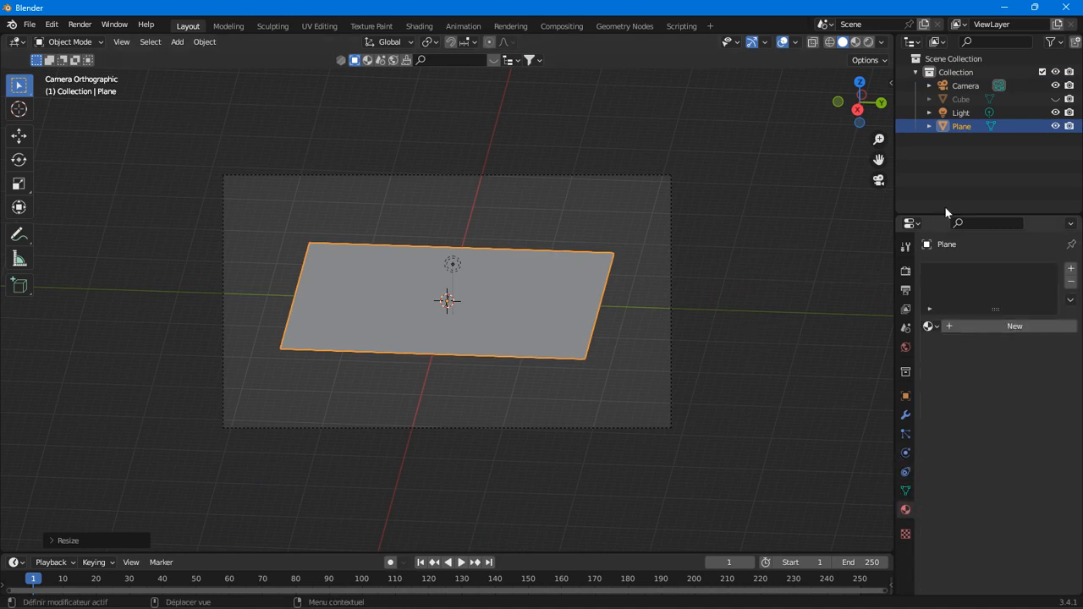
# Change the camera's lens type to Perspective and set its focal length to 179 mm.
pyautogui.click(957, 86)
pyautogui.click(1005, 311)
pyautogui.click(1011, 326)
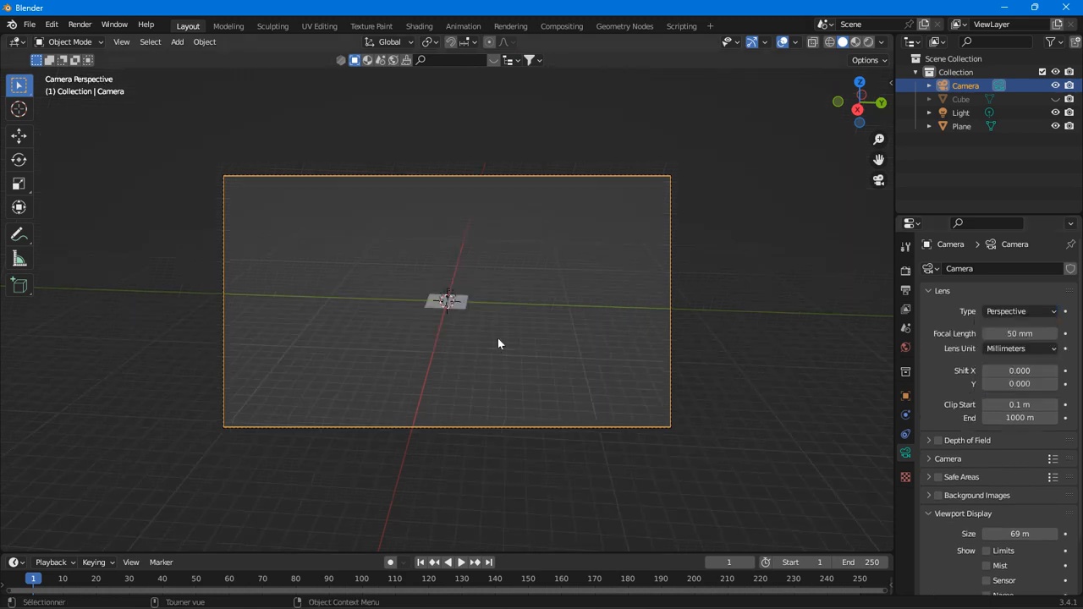
pyautogui.moveTo(1020, 333); pyautogui.dragTo(1062, 334)
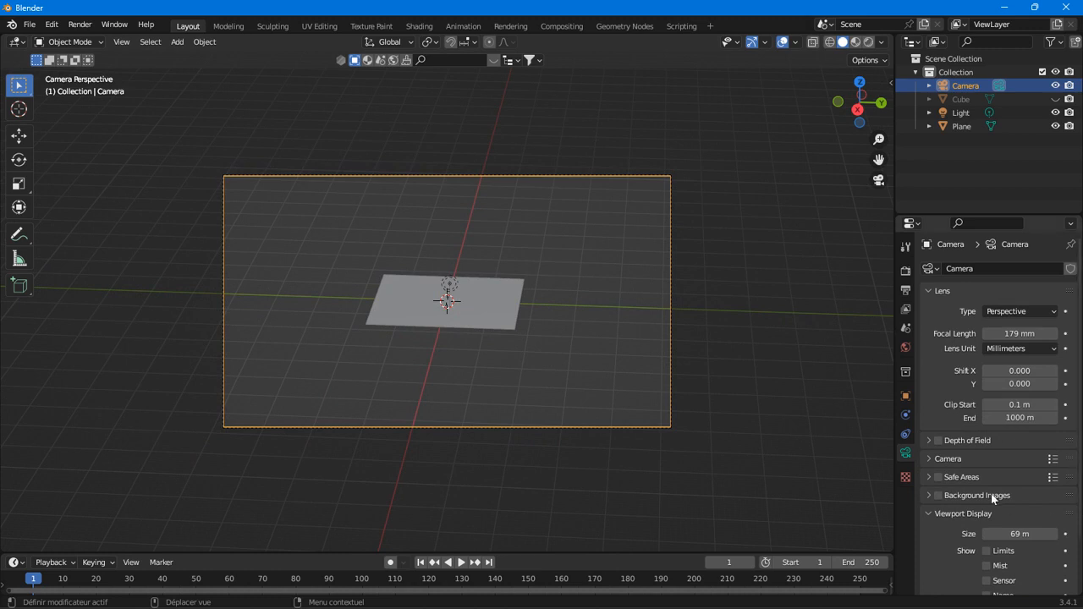
# Enable the Limits display for the camera and view its clipping range from outside the camera.
pyautogui.scroll(-2, 1008, 496)
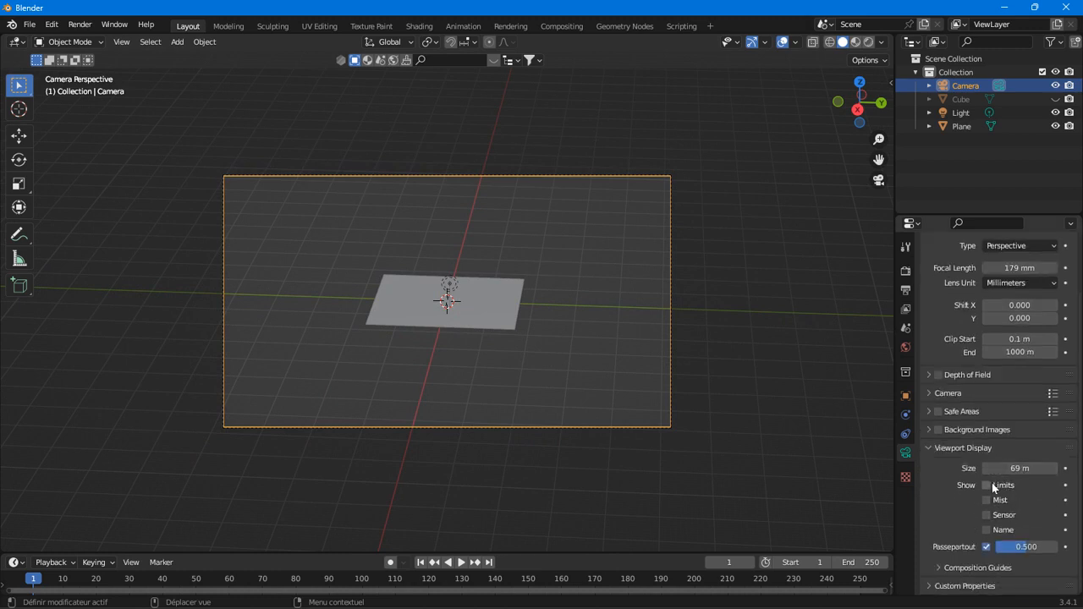
pyautogui.moveTo(399, 393); pyautogui.dragTo(590, 432, button='middle')
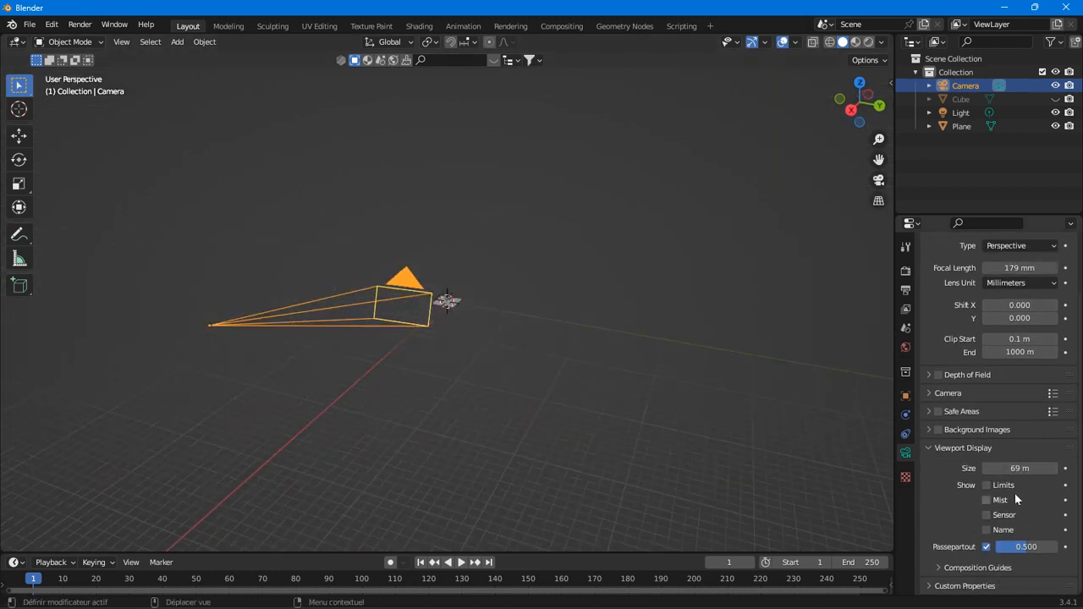
pyautogui.click(987, 485)
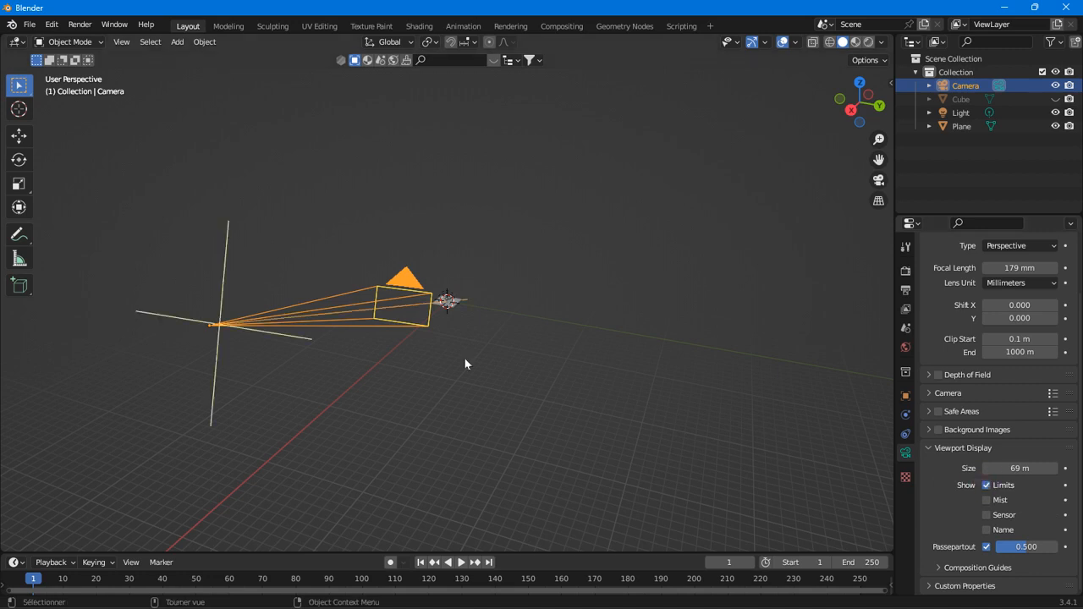
pyautogui.scroll(3, 465, 365)
pyautogui.moveTo(466, 370); pyautogui.dragTo(13, 290, button='middle')
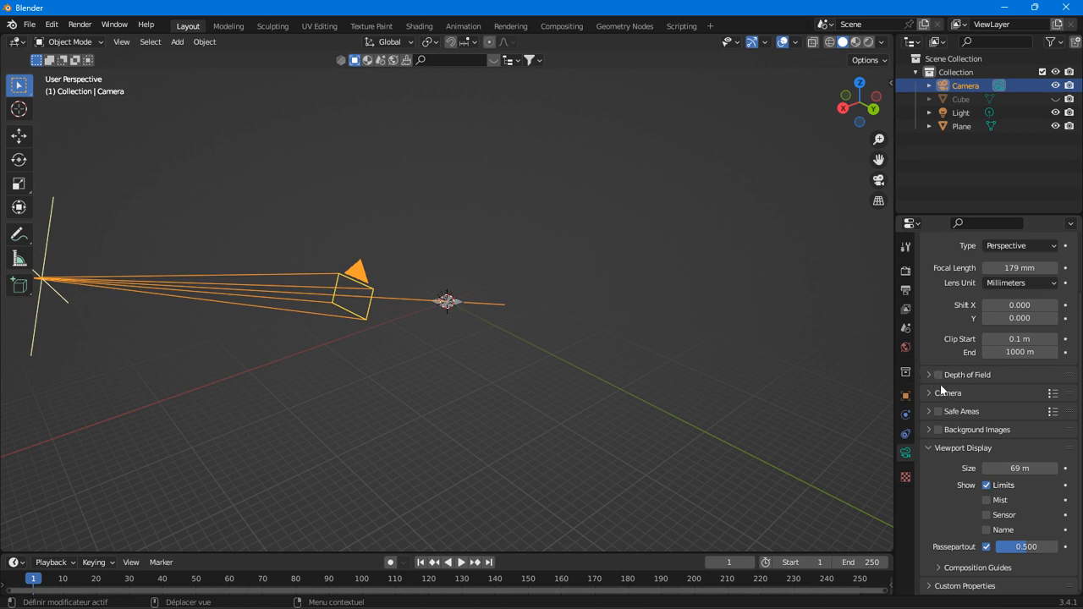
# Shorten the camera's clipping range by setting Clip End to 822 m.
pyautogui.moveTo(380, 294); pyautogui.dragTo(715, 362, button='middle')
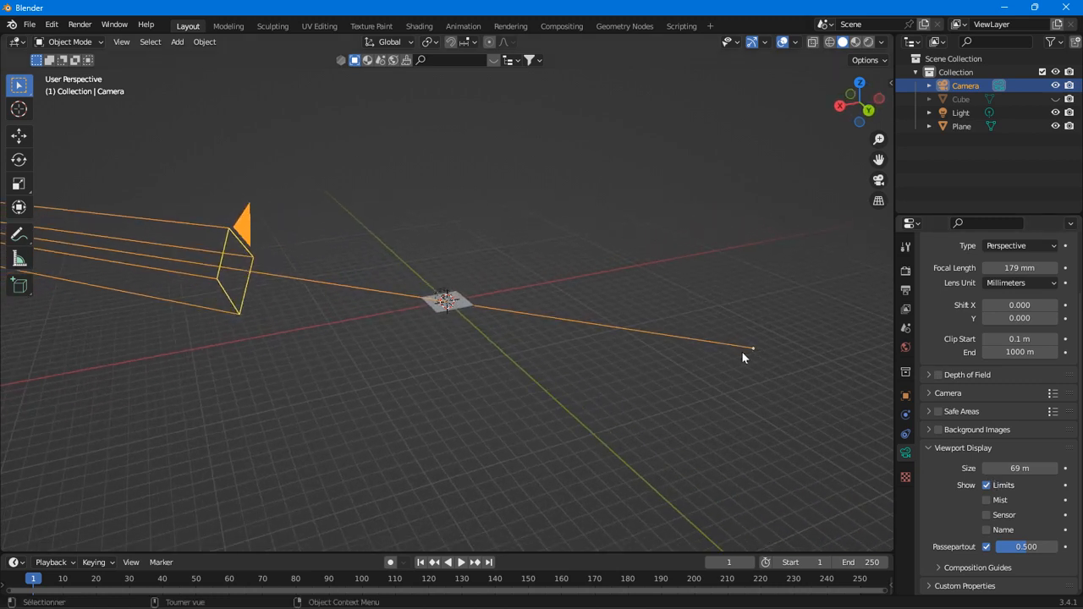
pyautogui.click(743, 352)
pyautogui.click(752, 349)
pyautogui.moveTo(1025, 352); pyautogui.dragTo(999, 352)
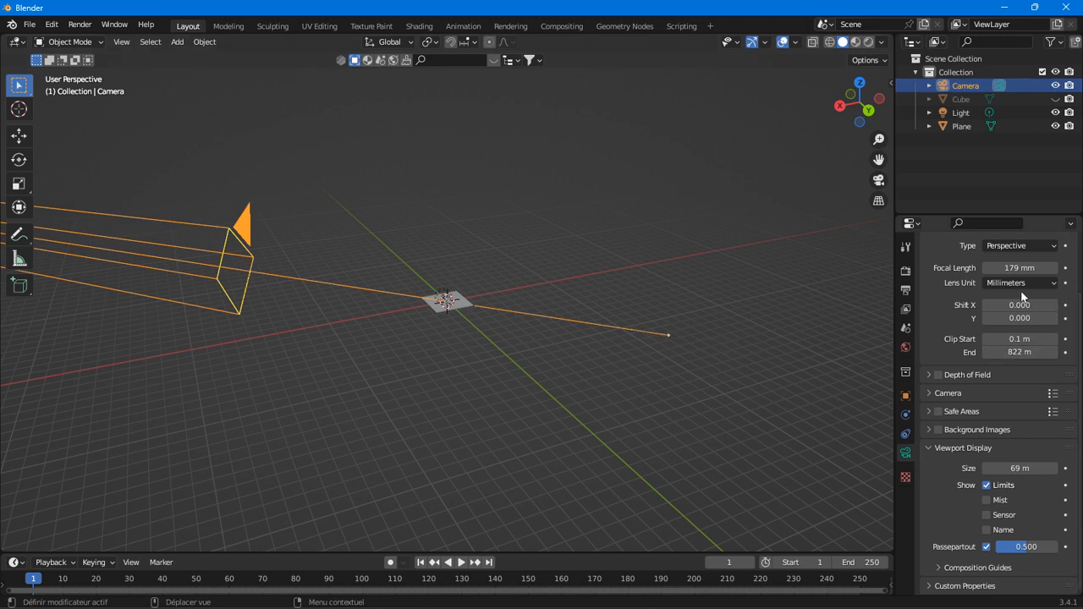
# Set the camera's Shift X to 2 and adjust the shift further to compare its effect.
pyautogui.click(1021, 305)
pyautogui.write('2')
pyautogui.press('Return')
pyautogui.moveTo(1021, 305); pyautogui.dragTo(1044, 335)
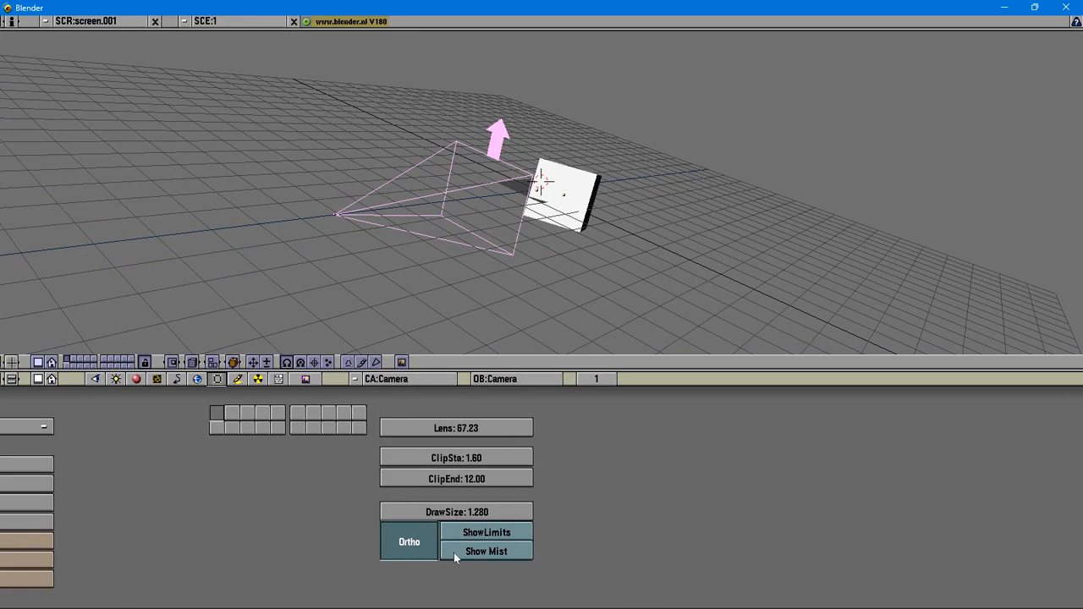
# In Blender 1.80, enable ShowLimits for the camera and set its ClipSta to 3.00.
pyautogui.click(471, 536)
pyautogui.moveTo(439, 211); pyautogui.dragTo(341, 179, button='middle')
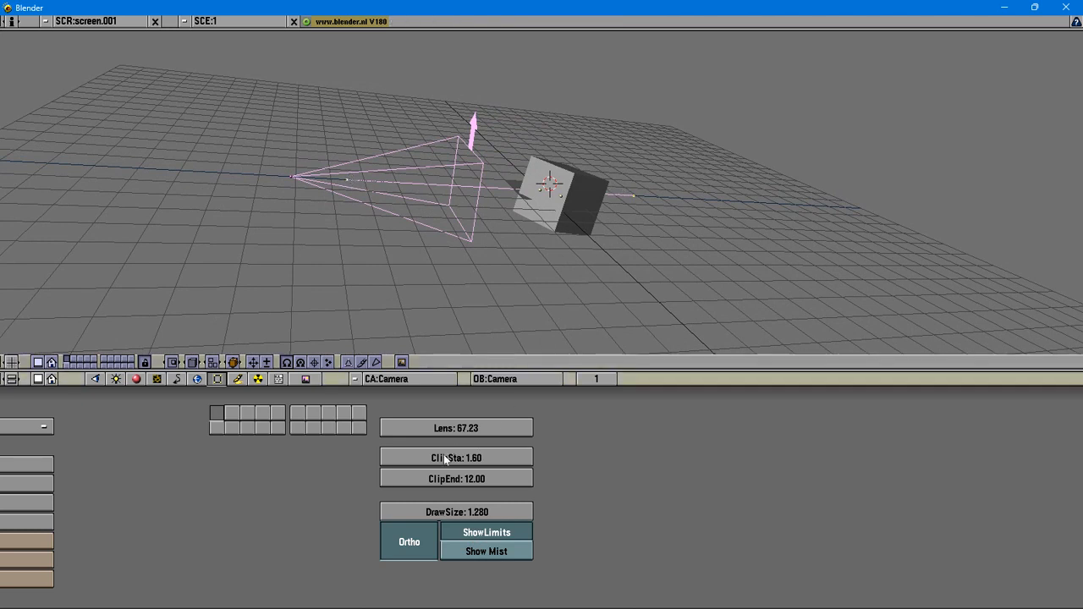
pyautogui.click(510, 462)
pyautogui.click(514, 458)
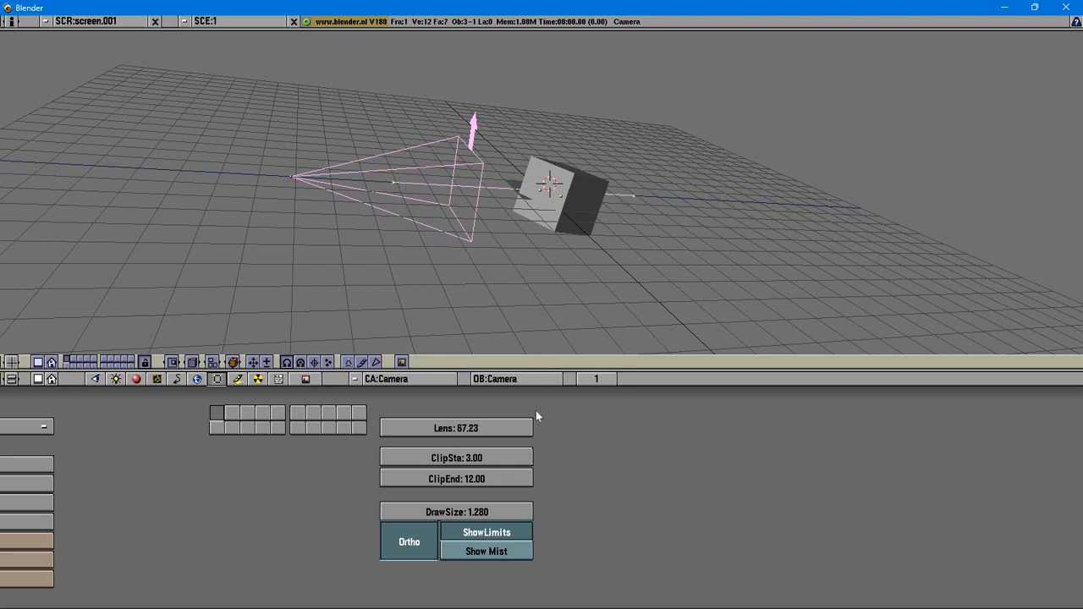
# Vary the camera's ClipEnd, finish at 19.00, and turn off ShowLimits.
pyautogui.click(429, 479)
pyautogui.click(429, 479)
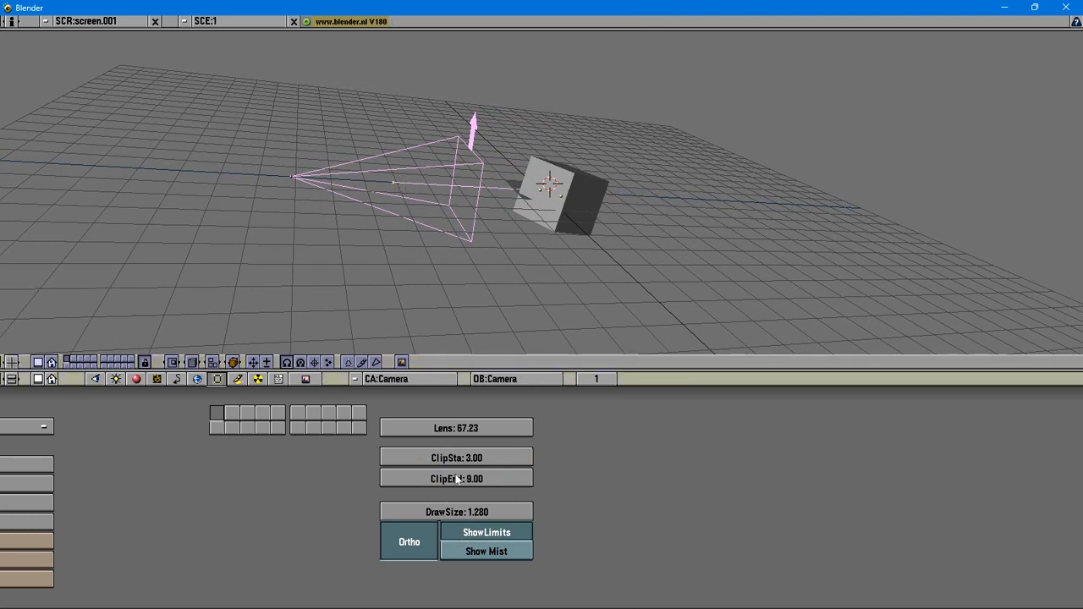
pyautogui.click(506, 479)
pyautogui.click(506, 479)
pyautogui.click(430, 479)
pyautogui.click(430, 479)
pyautogui.click(478, 535)
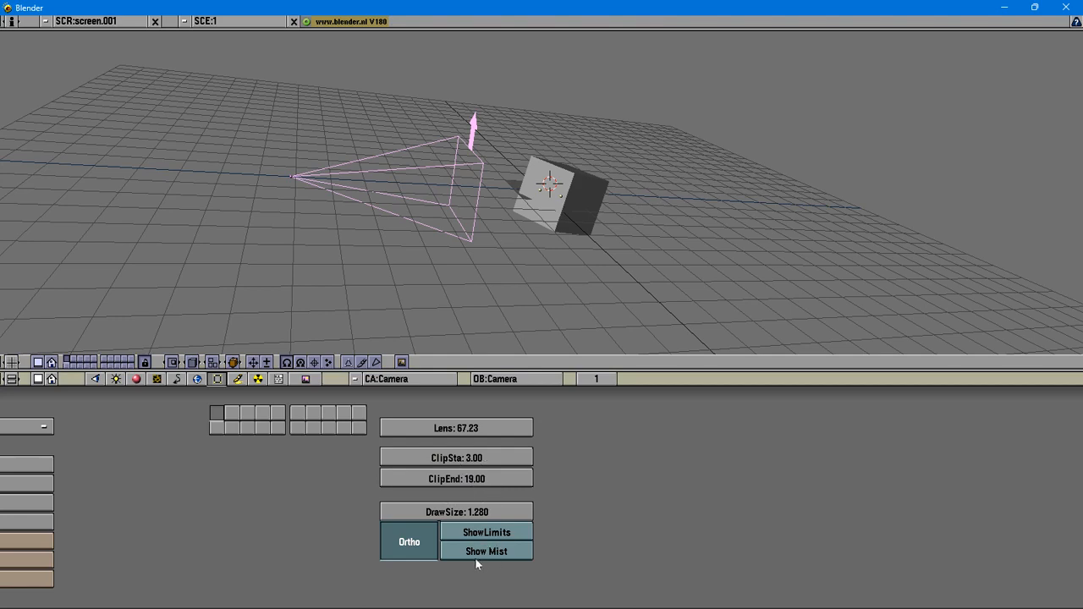
# Switch to Blender 3.4.1 and display the viewport in Rendered shading with the Mist render pass.
pyautogui.click(1001, 10)
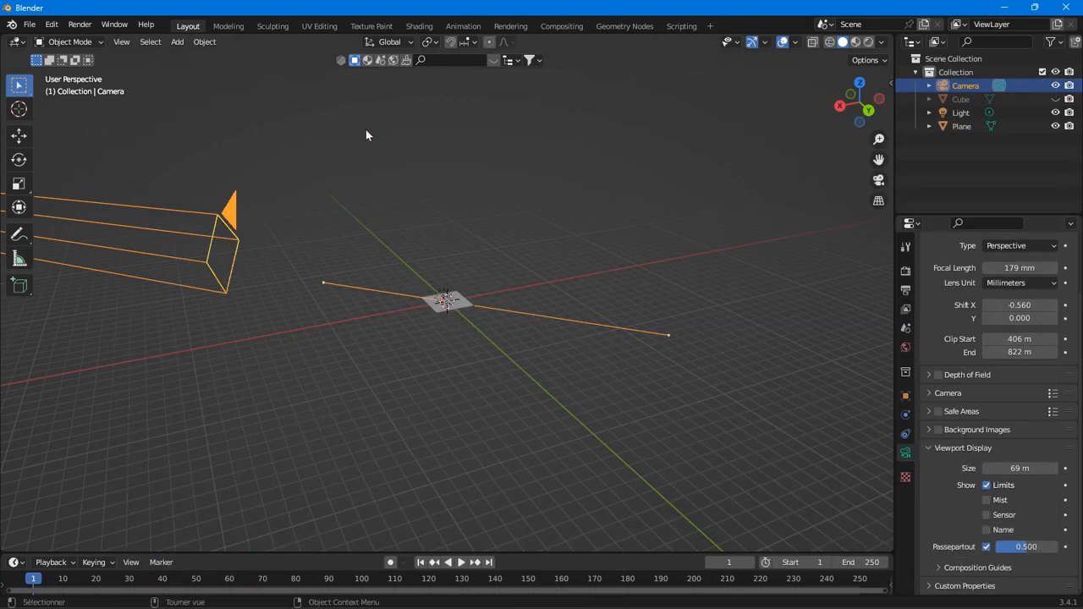
pyautogui.click(883, 42)
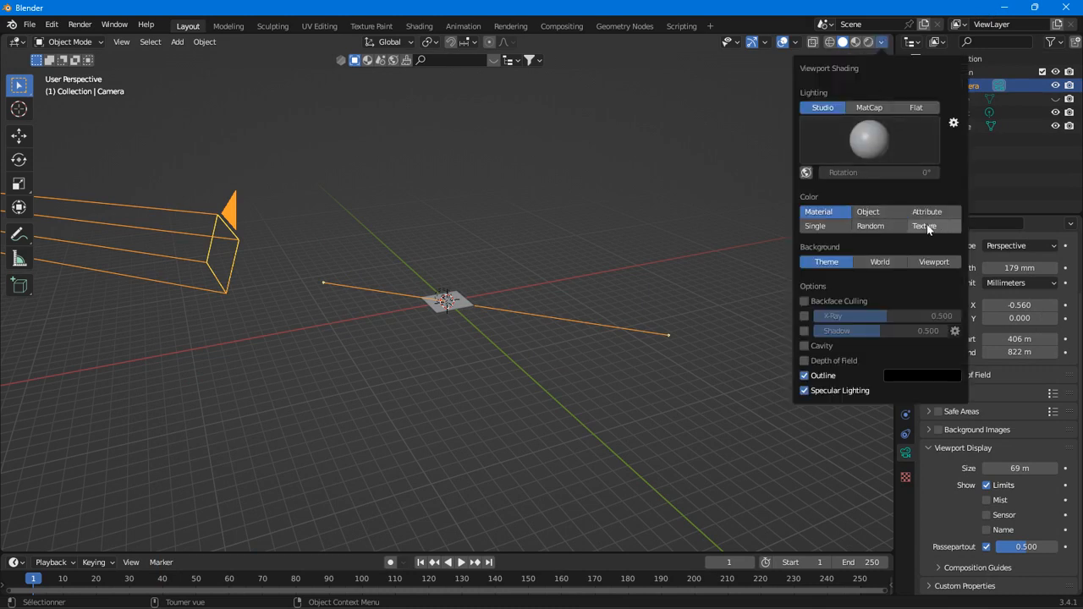
pyautogui.click(883, 43)
pyautogui.click(868, 44)
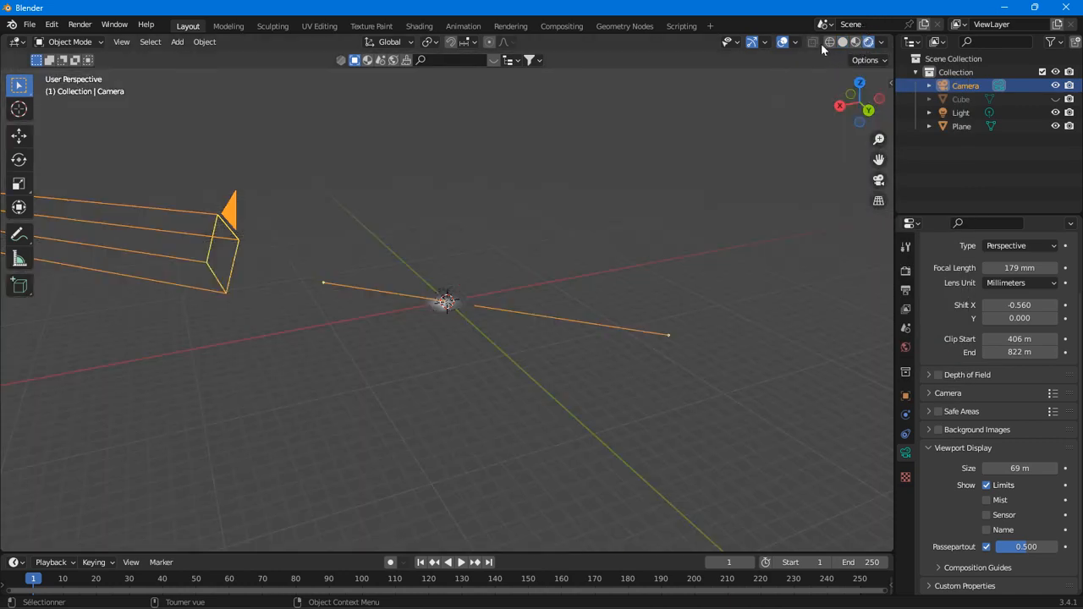
pyautogui.click(882, 42)
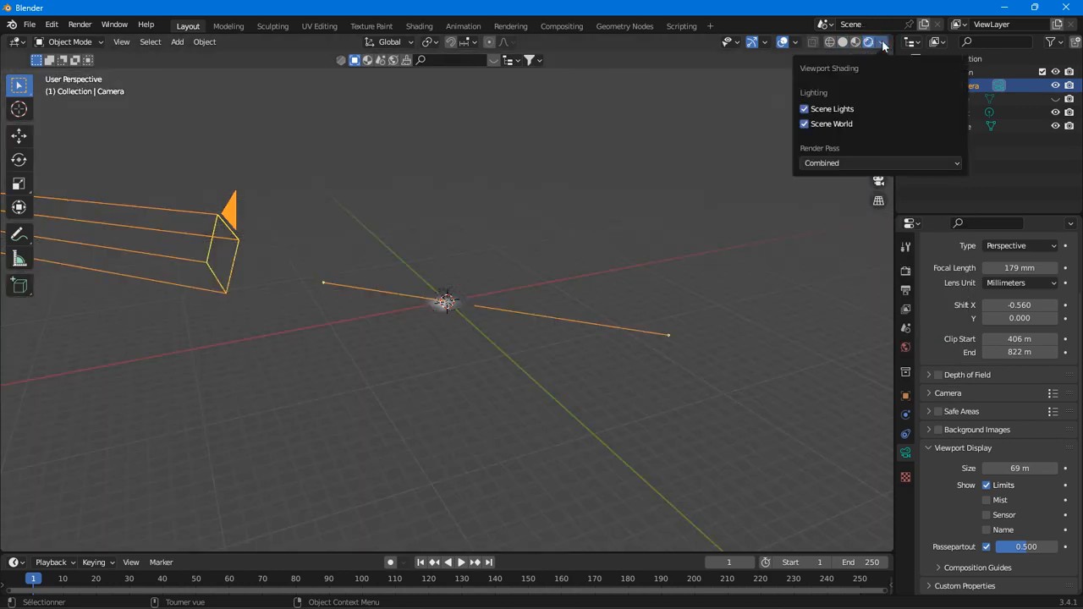
pyautogui.click(849, 162)
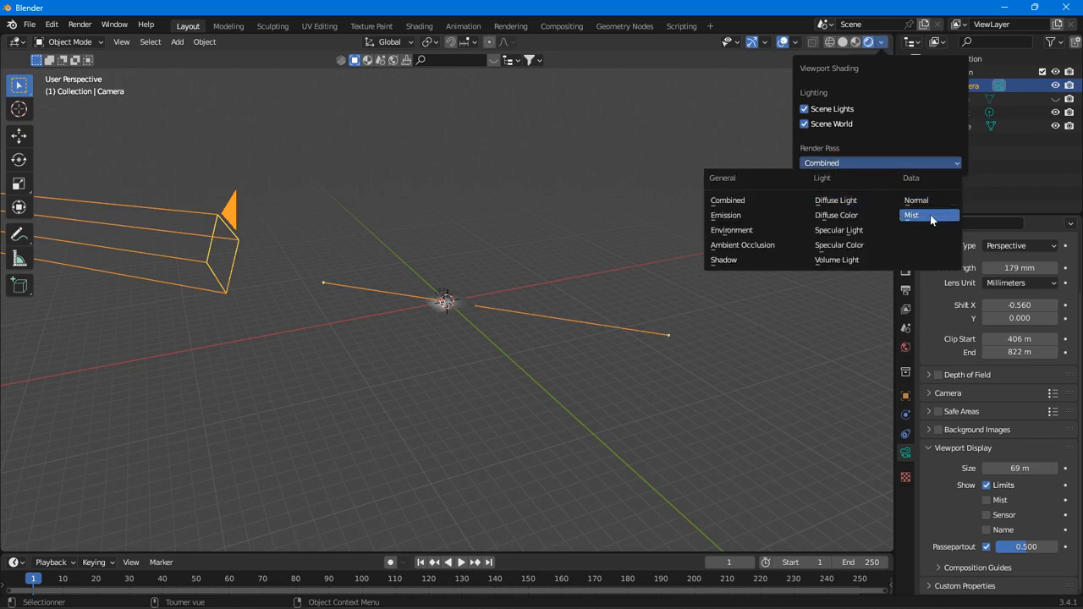
pyautogui.click(932, 216)
# Enable the Mist display for the camera and inspect it through the camera and from outside.
pyautogui.moveTo(368, 382); pyautogui.dragTo(685, 275, button='middle')
pyautogui.moveTo(748, 245); pyautogui.dragTo(490, 306, button='middle')
pyautogui.click(986, 500)
pyautogui.click(879, 180)
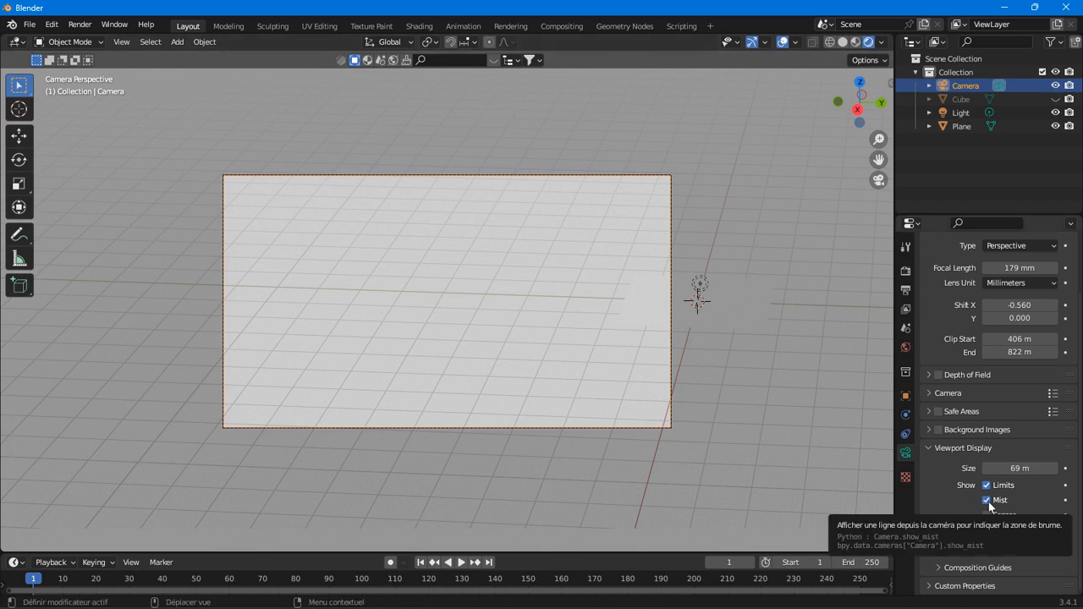
pyautogui.moveTo(554, 385); pyautogui.dragTo(434, 365, button='middle')
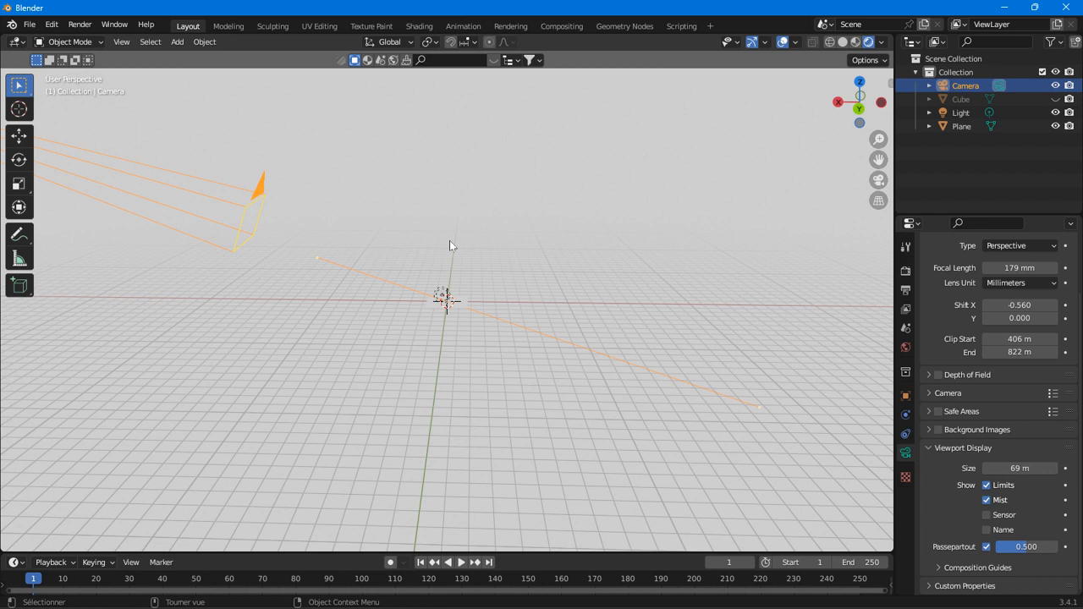
pyautogui.moveTo(450, 245); pyautogui.dragTo(773, 316, button='middle')
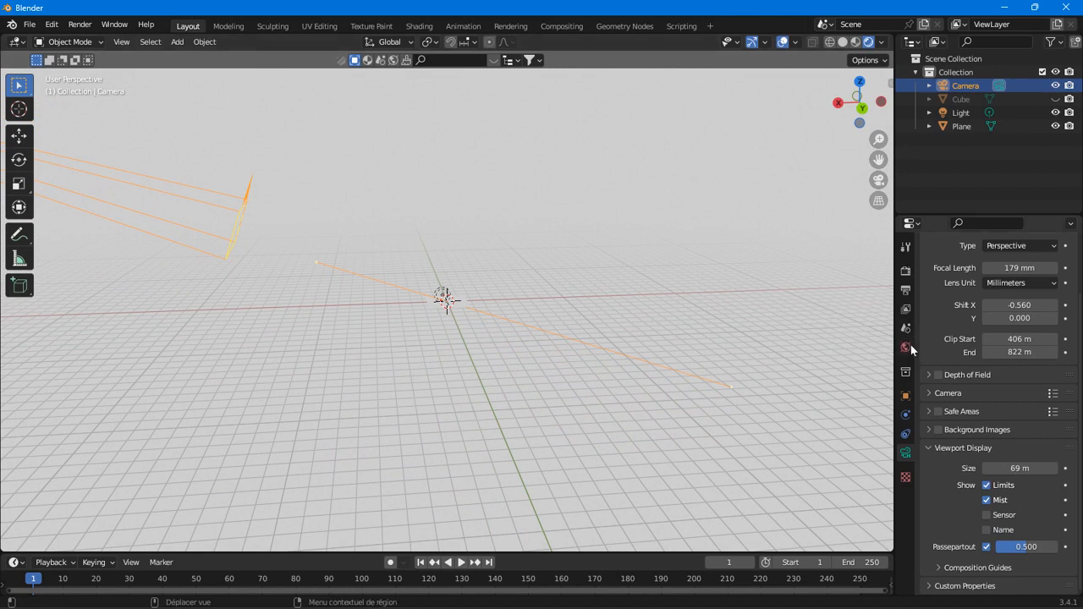
# Set the world's Mist Pass Start to 7.7 m and view the scene from another angle.
pyautogui.click(904, 348)
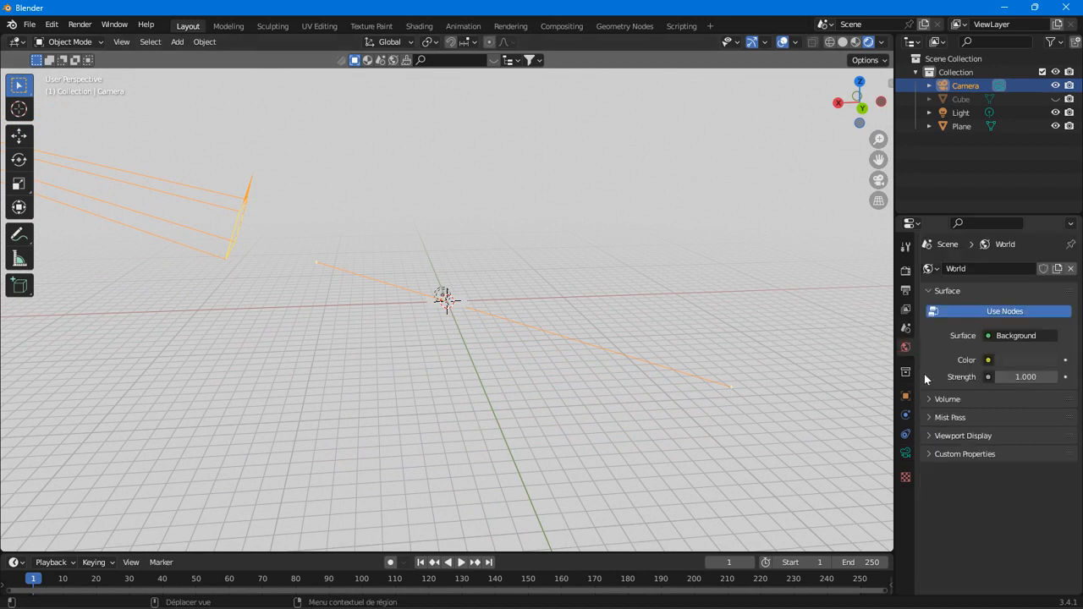
pyautogui.click(946, 418)
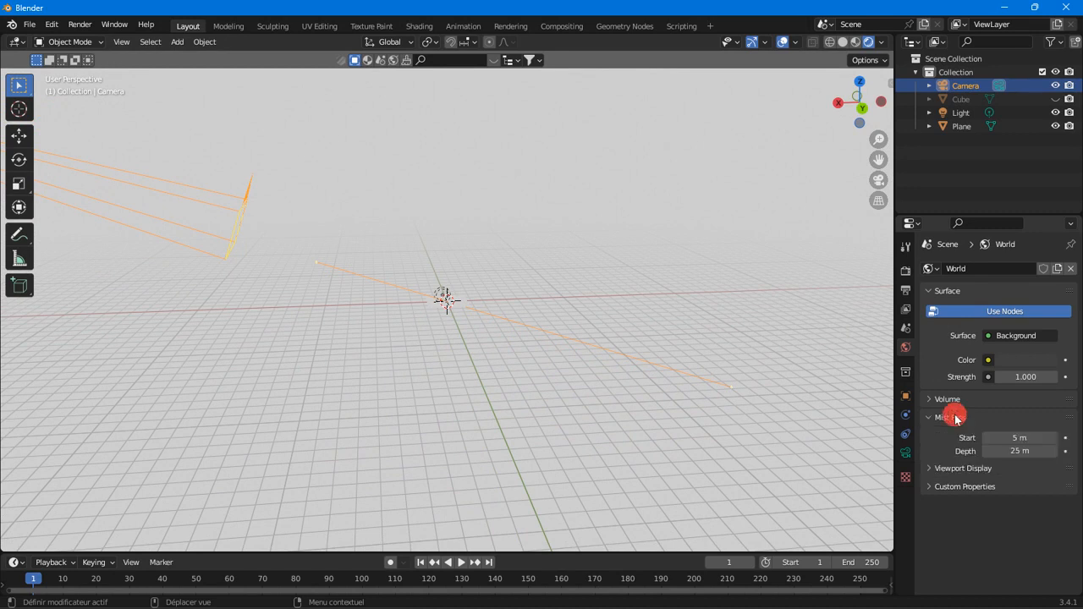
pyautogui.click(1013, 437)
pyautogui.moveTo(1014, 437)
pyautogui.mouseDown()
pyautogui.moveTo(974, 436)
pyautogui.moveTo(1017, 436)
pyautogui.mouseUp()
pyautogui.moveTo(531, 387)
pyautogui.mouseDown(button='middle')
pyautogui.moveTo(482, 286)
pyautogui.moveTo(528, 323)
pyautogui.moveTo(409, 319)
pyautogui.moveTo(746, 157)
pyautogui.mouseUp(button='middle')
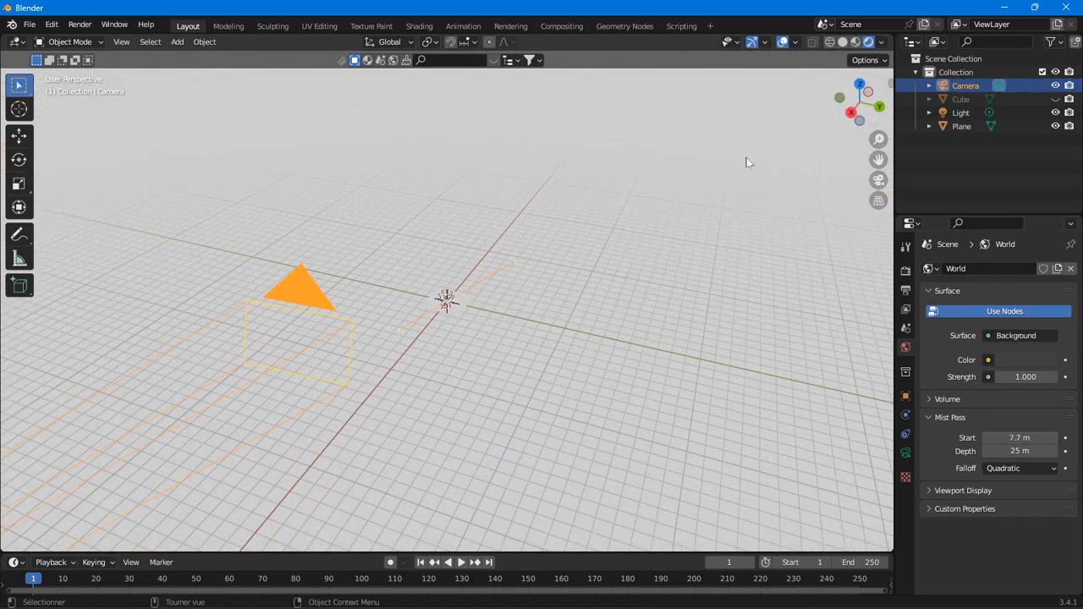
# Display the viewport in Material Preview shading with the render pass set to Combined.
pyautogui.click(882, 42)
pyautogui.click(853, 272)
pyautogui.click(562, 27)
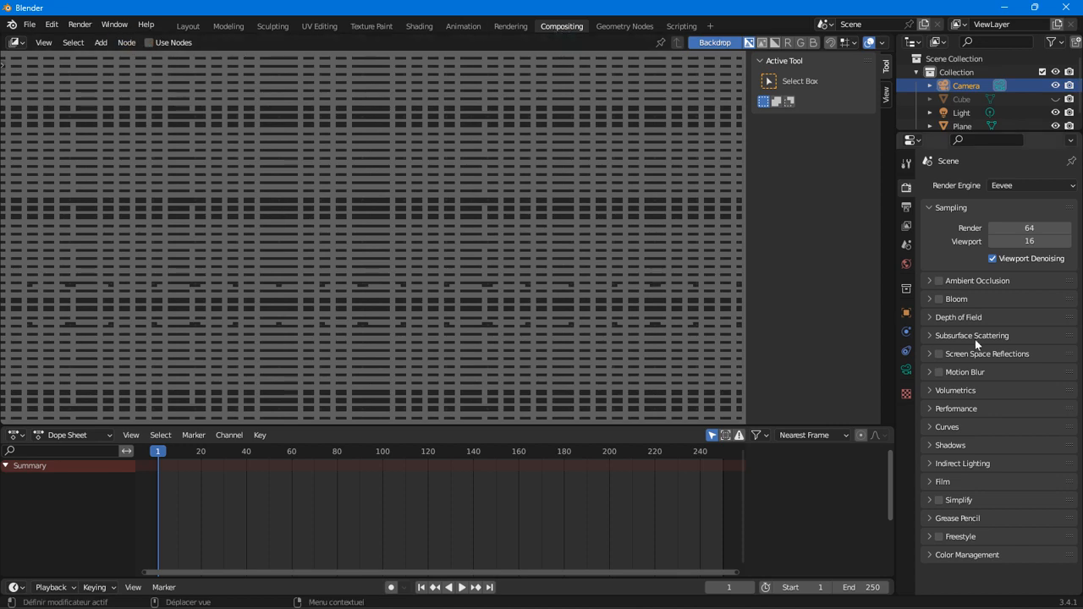
pyautogui.click(188, 27)
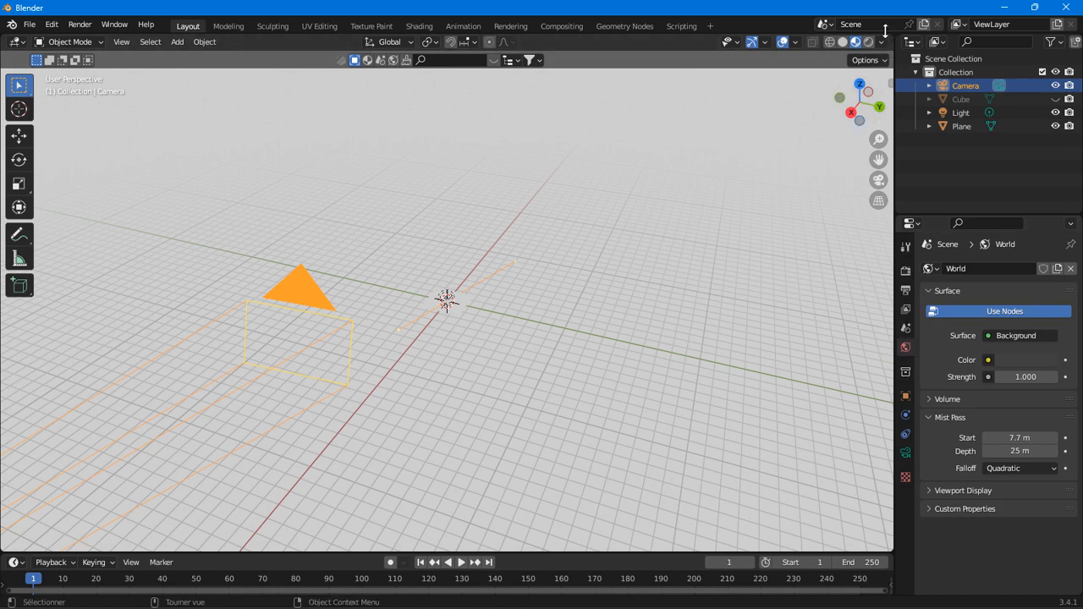
pyautogui.click(882, 42)
pyautogui.click(839, 273)
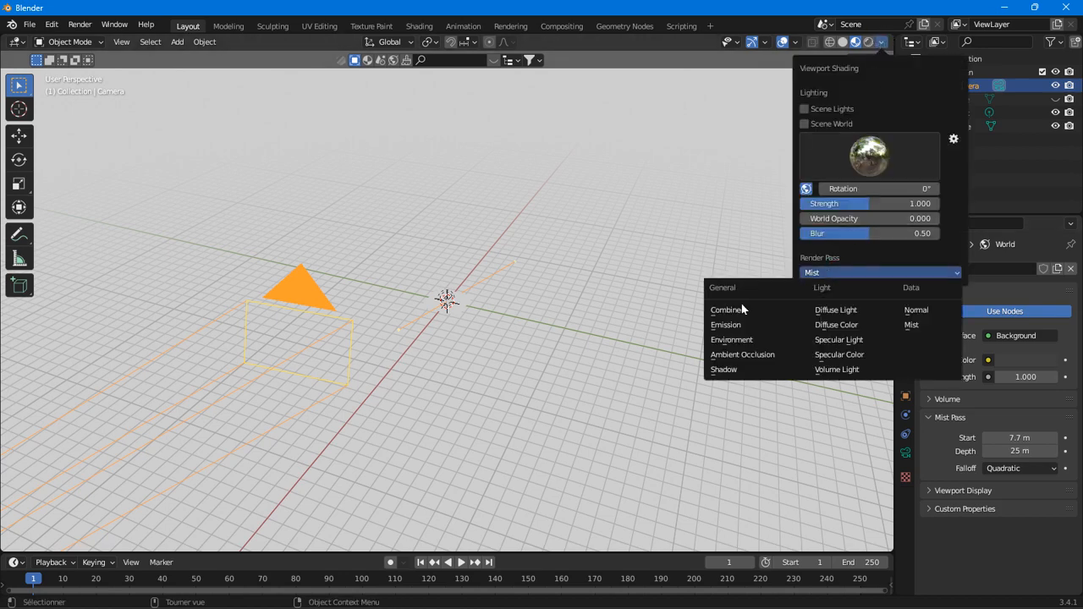
pyautogui.click(732, 307)
pyautogui.moveTo(558, 345); pyautogui.dragTo(402, 329, button='middle')
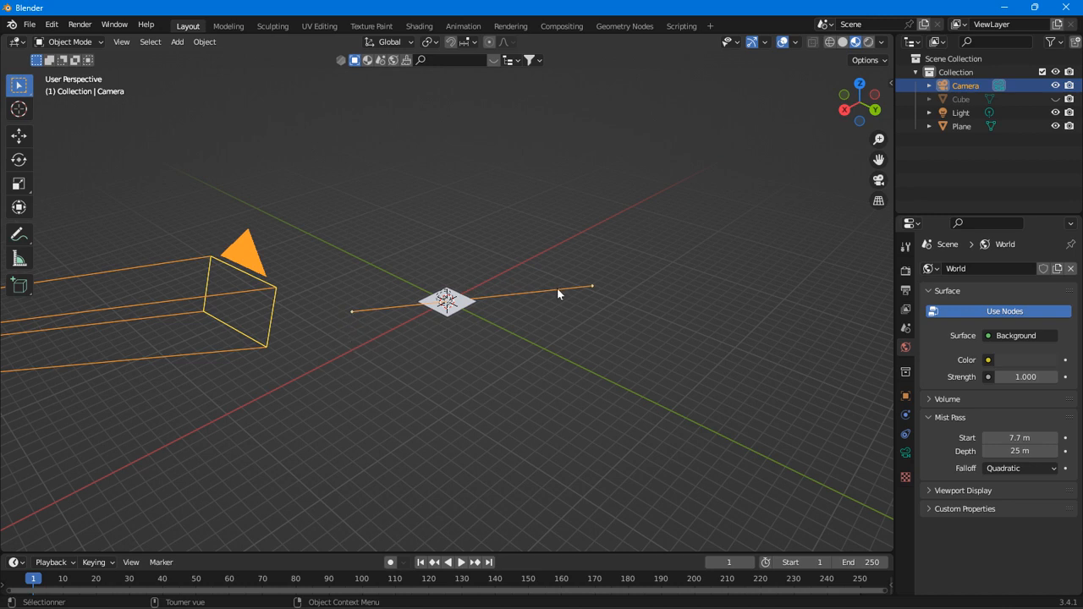
pyautogui.moveTo(587, 289); pyautogui.dragTo(594, 291)
# Enable the Mist data pass for the view layer and turn on Use Nodes for compositing.
pyautogui.click(906, 310)
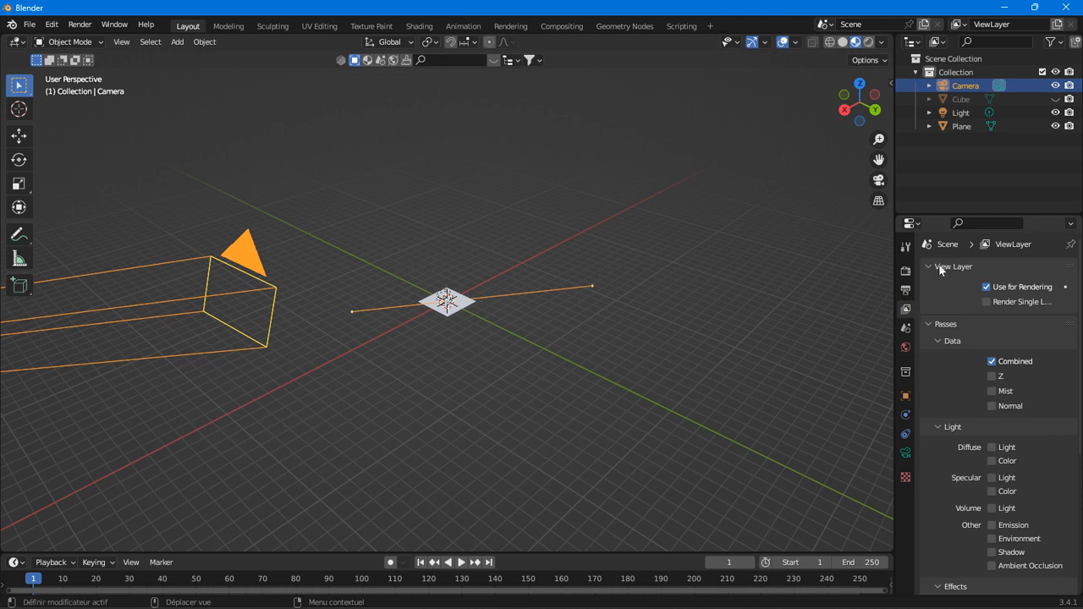
pyautogui.scroll(-3, 995, 448)
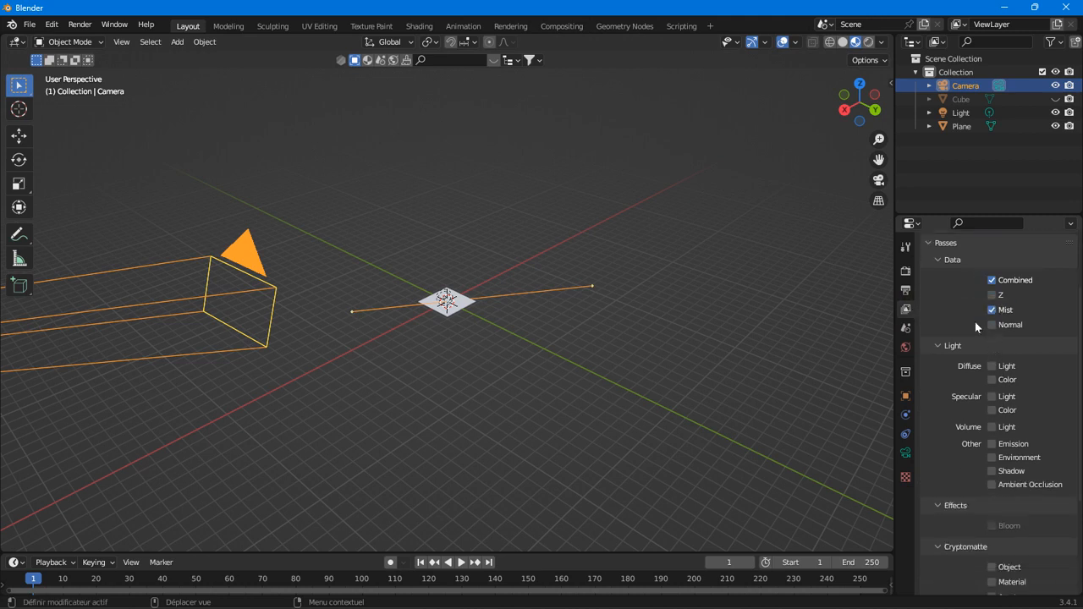
pyautogui.click(562, 25)
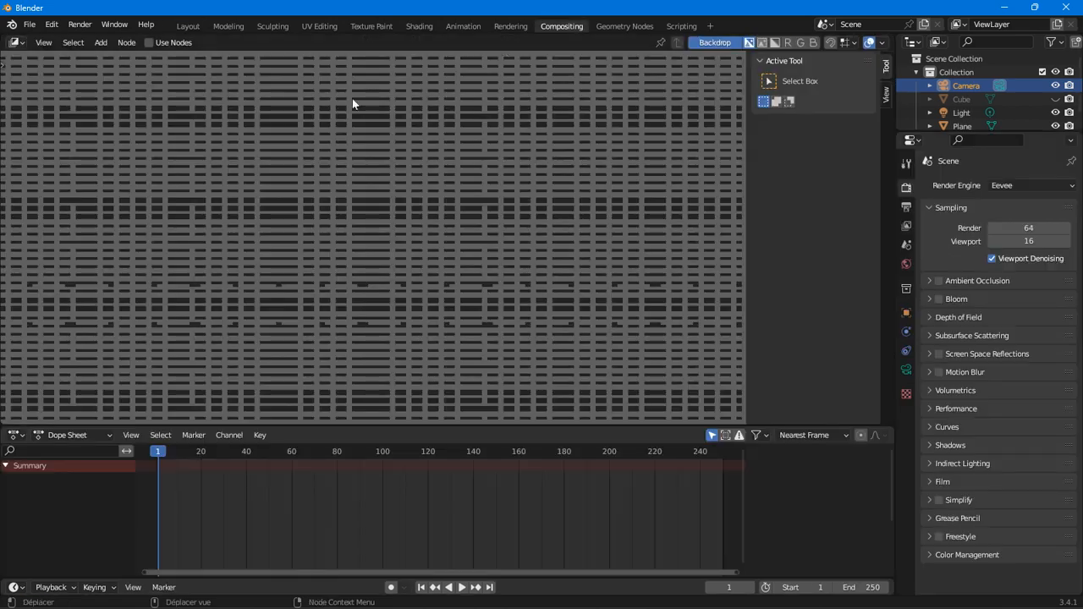
pyautogui.click(149, 43)
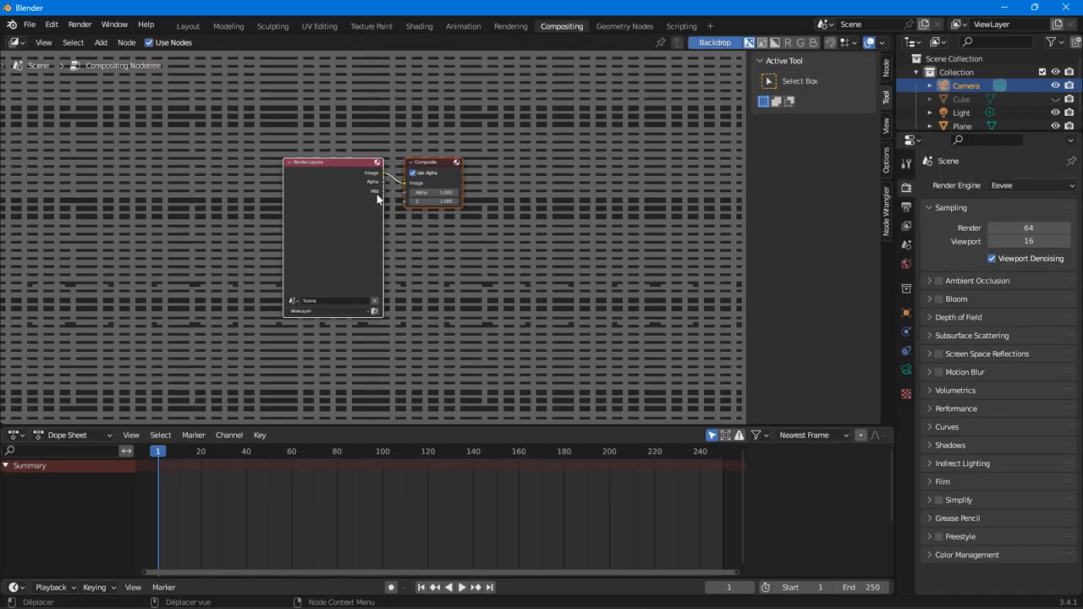
# Render the view layer from the Render Layers node and close the render result.
pyautogui.scroll(2, 373, 193)
pyautogui.click(376, 355)
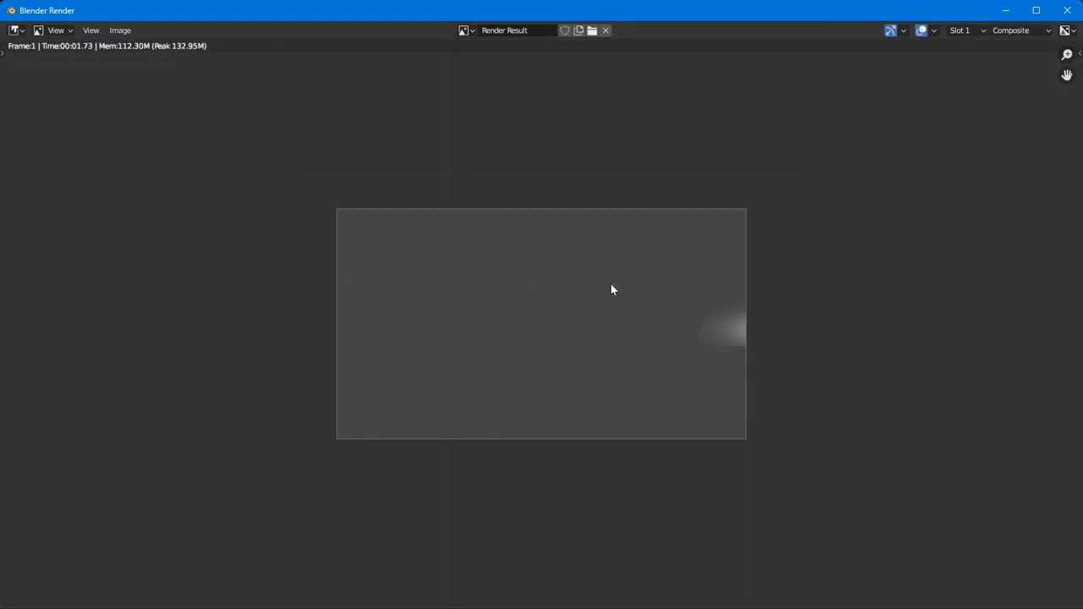
pyautogui.click(1070, 13)
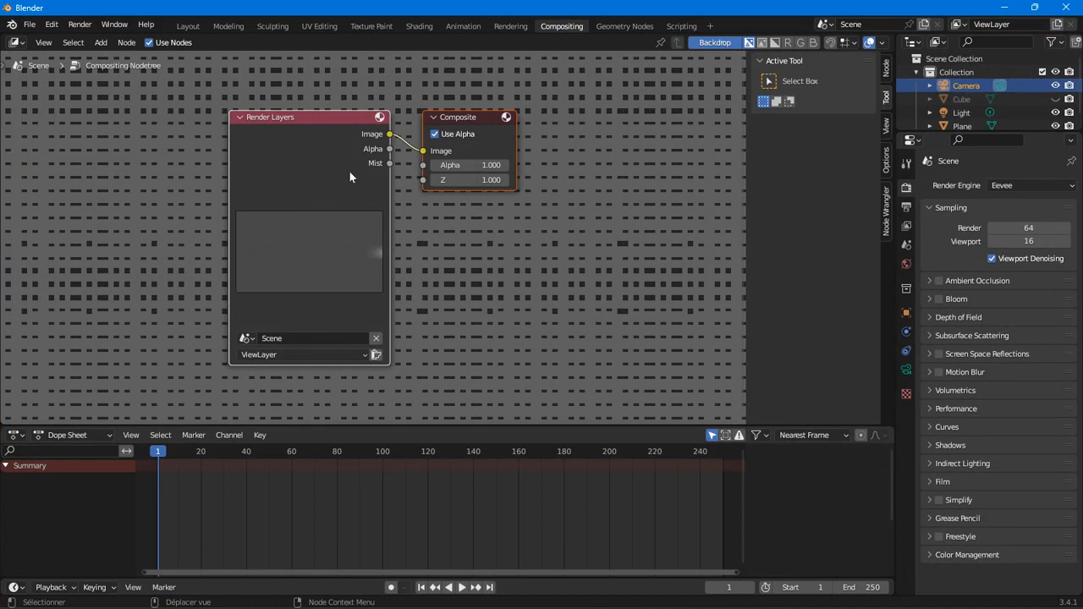
# Return to the Layout workspace, look through the camera and delete the plane.
pyautogui.click(197, 27)
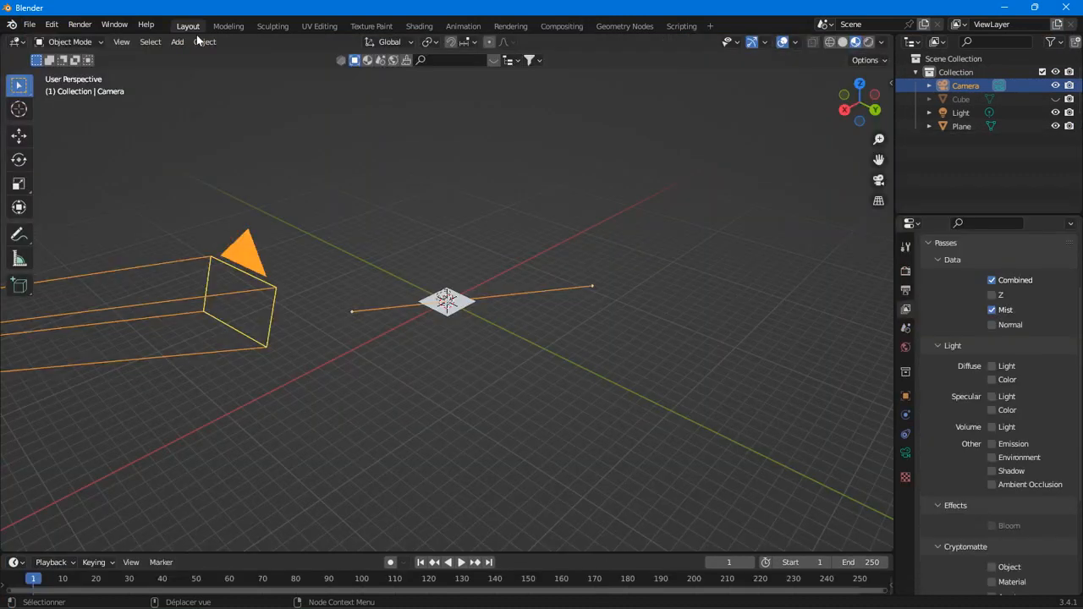
pyautogui.click(879, 180)
pyautogui.click(750, 313)
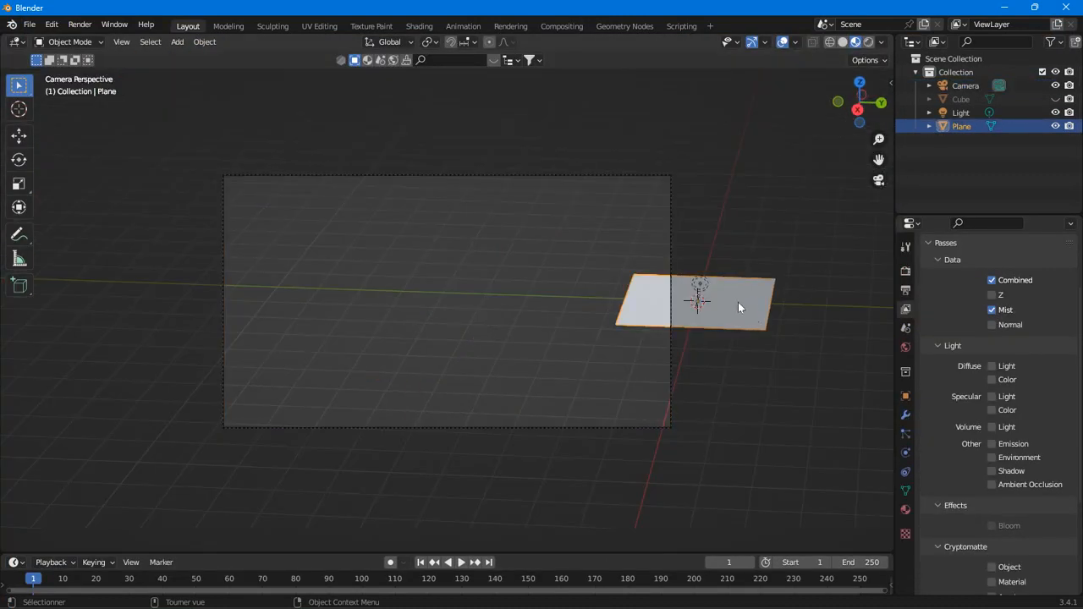
pyautogui.press('g')
pyautogui.click(478, 307)
pyautogui.press('Delete')
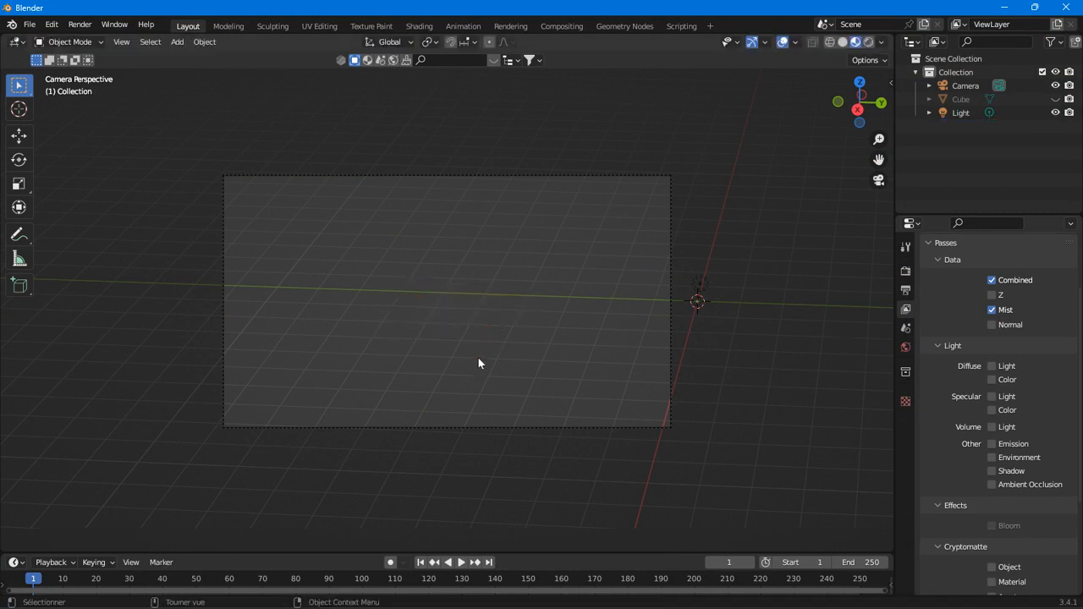
# Add a cube, scale it up and move it to the middle of the camera frame.
pyautogui.hotkey('shift', 'a')
pyautogui.moveTo(451, 326)
pyautogui.click(493, 337)
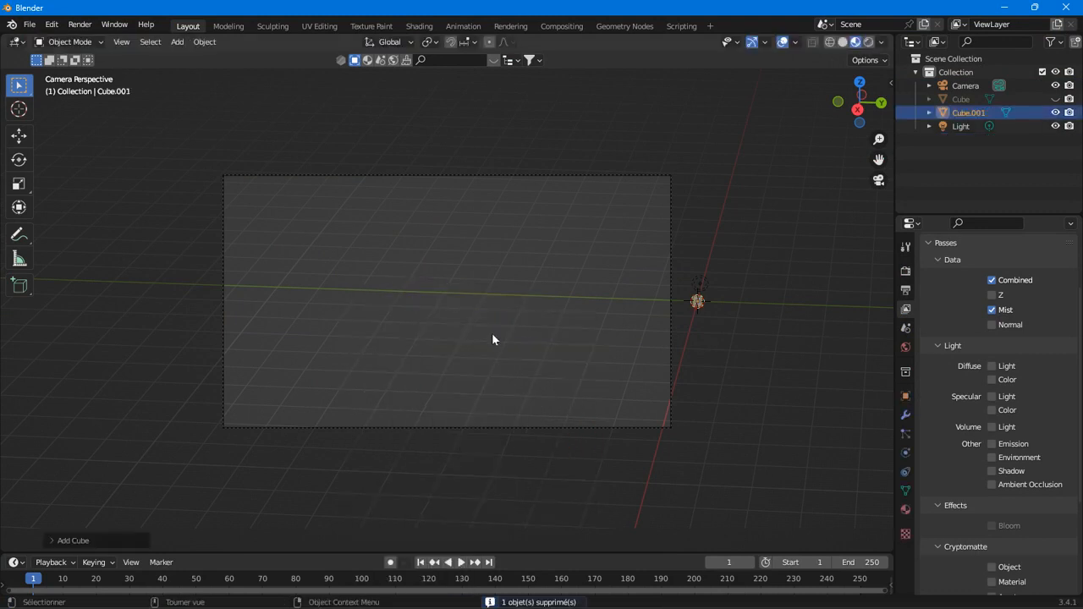
pyautogui.press('s')
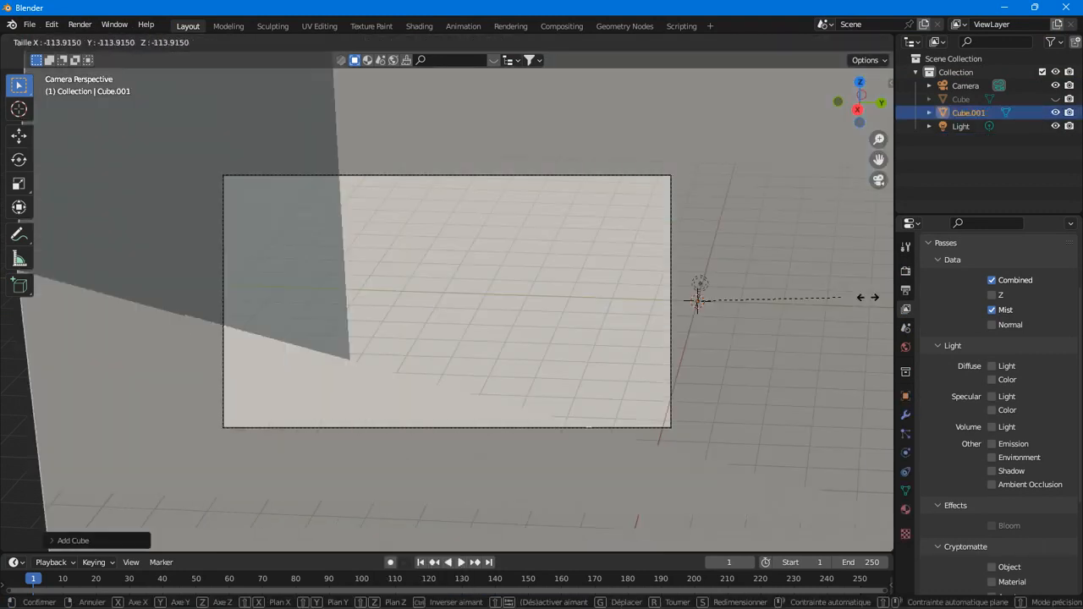
pyautogui.click(728, 317)
pyautogui.press('g')
pyautogui.click(470, 330)
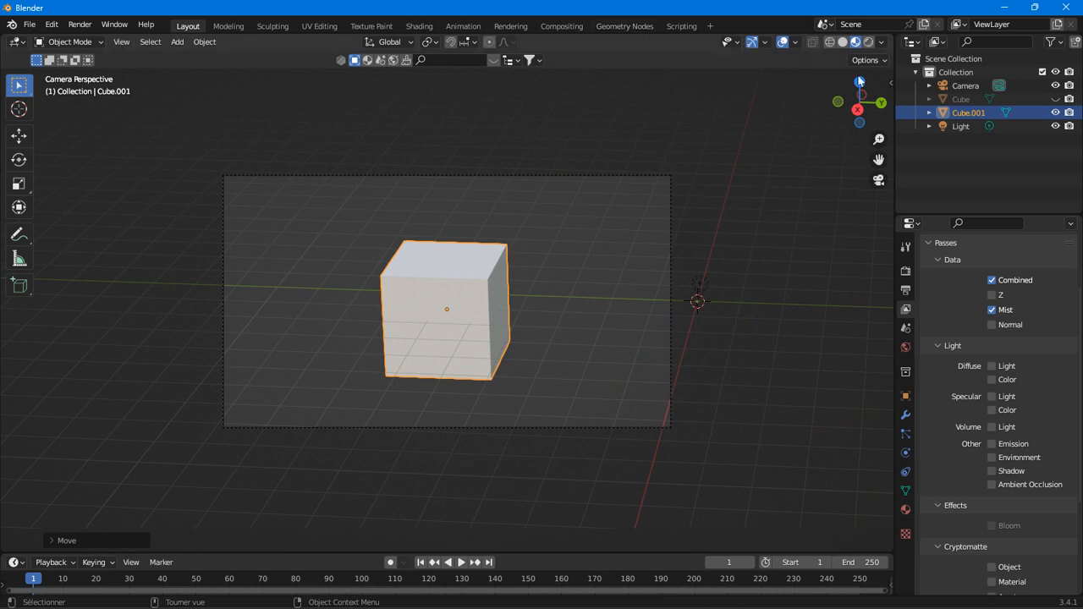
# Display the viewport in Rendered shading and move the light just above the cube inside the camera frame.
pyautogui.click(868, 42)
pyautogui.scroll(-3, 602, 291)
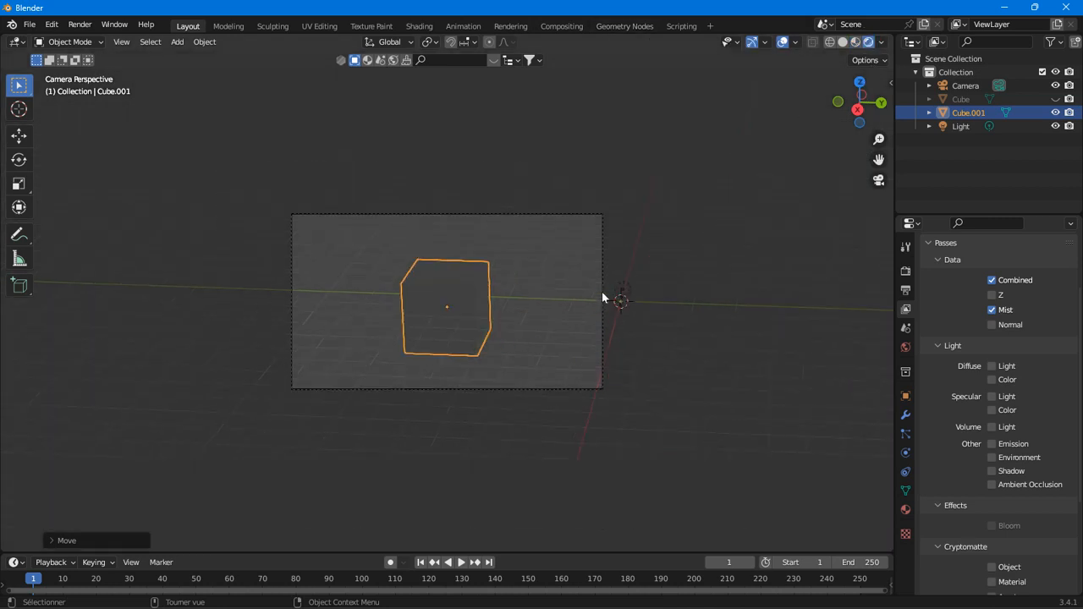
pyautogui.click(598, 291)
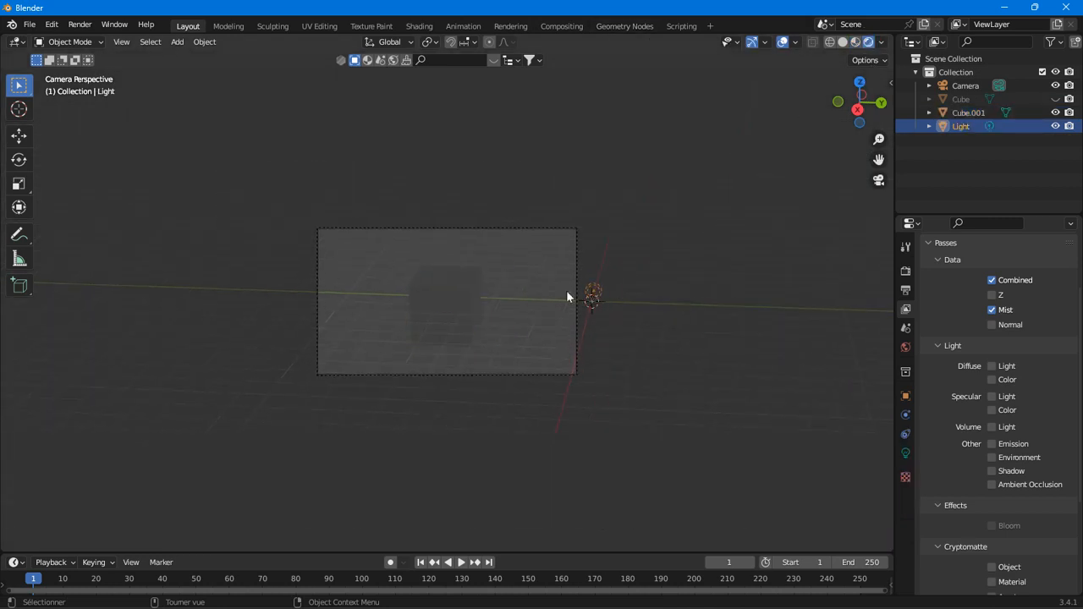
pyautogui.press('g')
pyautogui.click(478, 257)
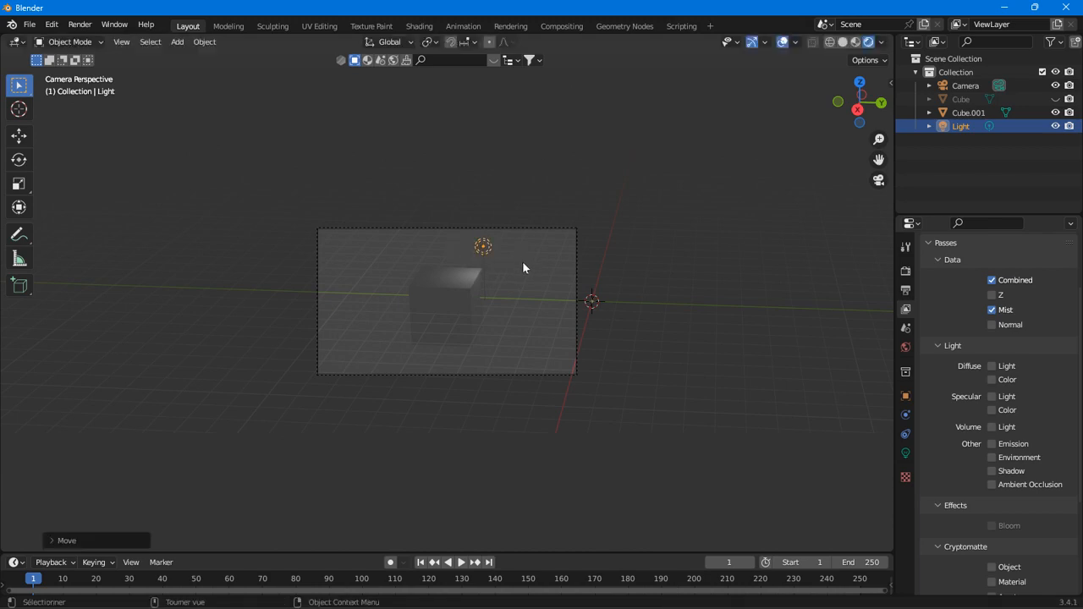
# Re-render the view layer in the Compositing workspace to update the Render Layers node with the cube.
pyautogui.click(555, 25)
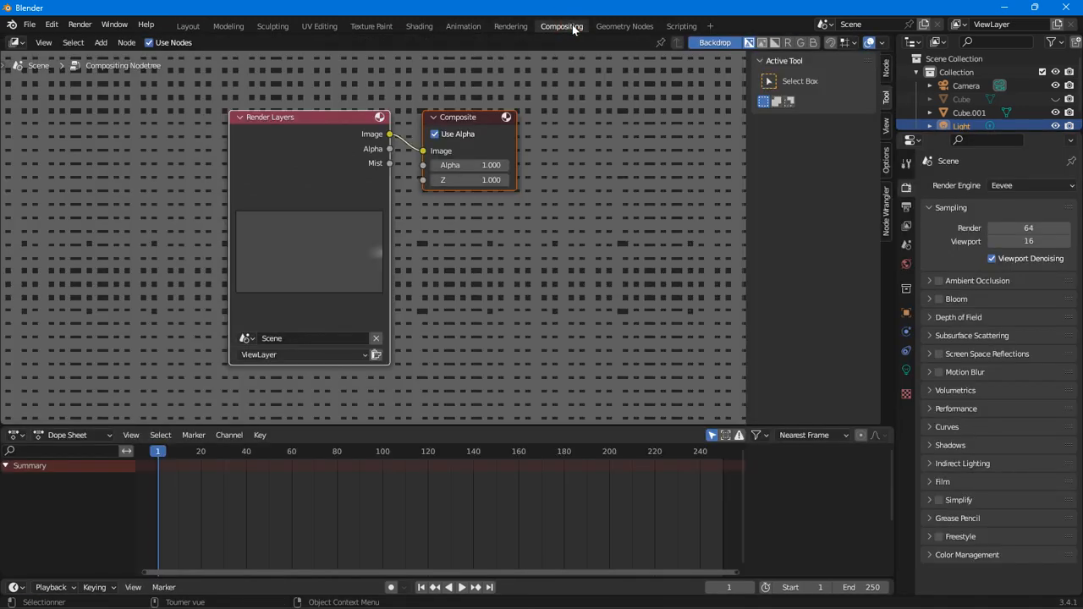
pyautogui.click(376, 355)
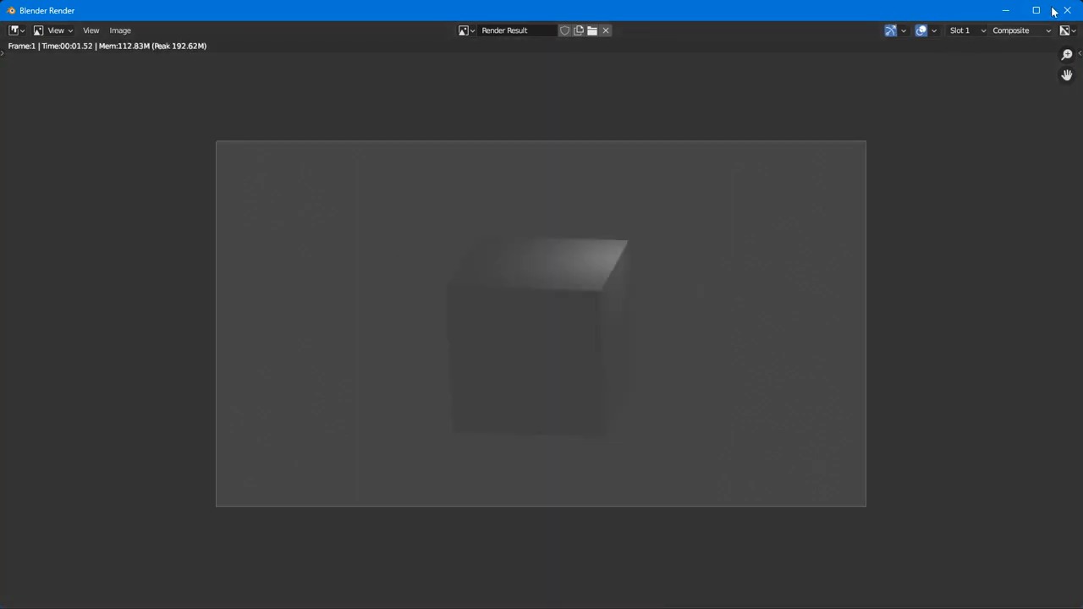
pyautogui.click(1067, 10)
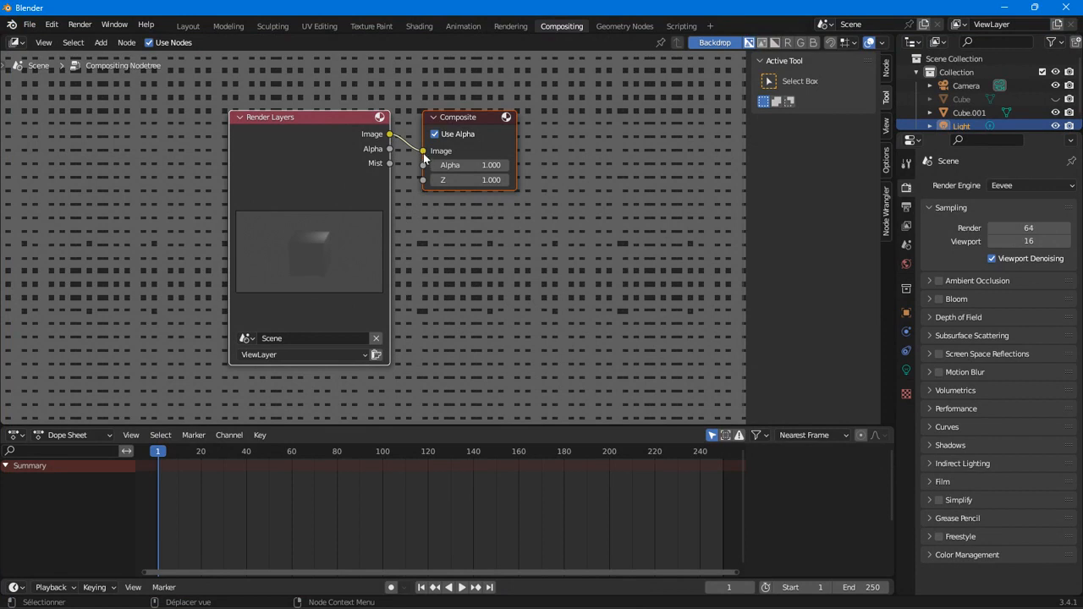
# Add a Viewer node and connect the Mist output of Render Layers to its Image input.
pyautogui.click(101, 43)
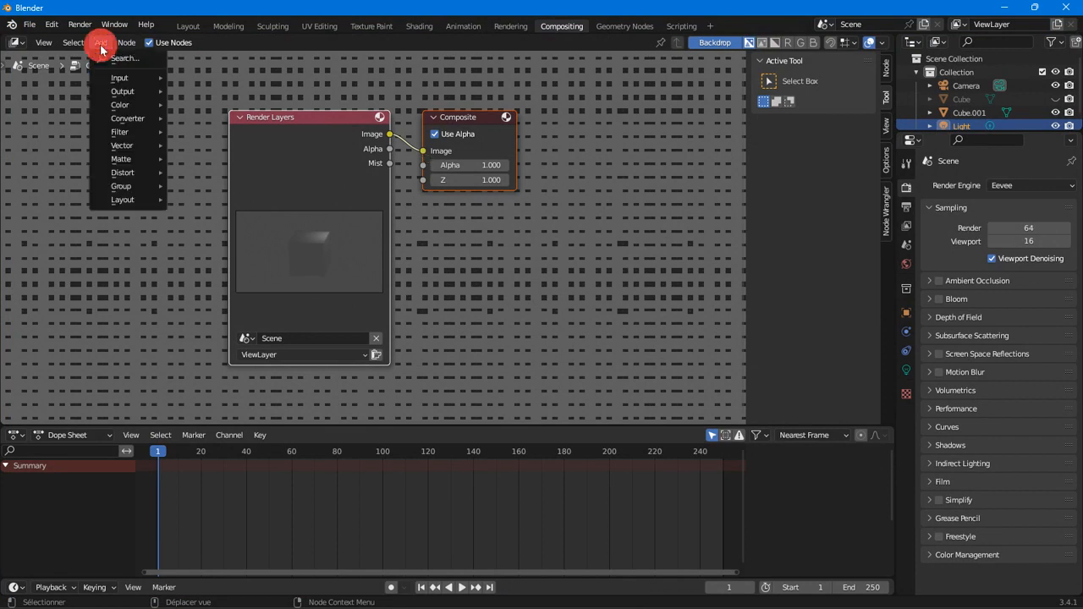
pyautogui.moveTo(118, 92)
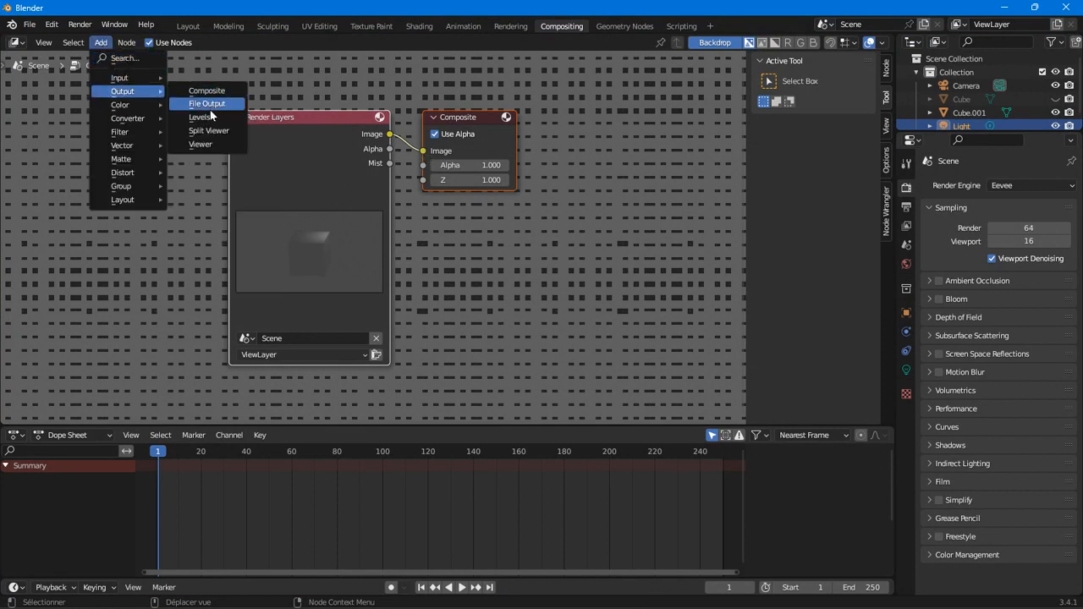
pyautogui.click(210, 138)
pyautogui.click(508, 226)
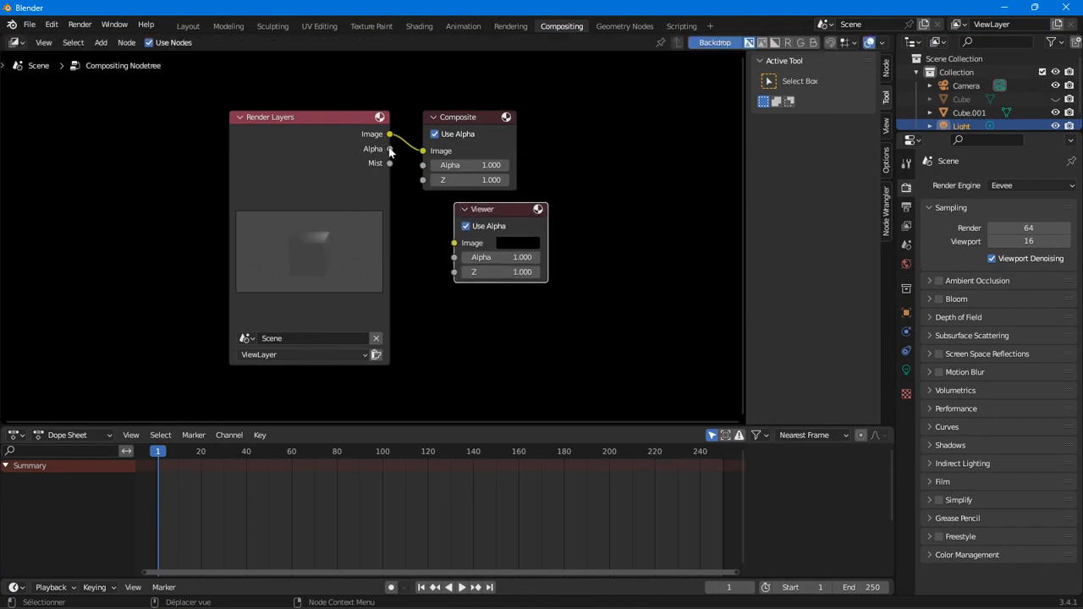
pyautogui.moveTo(390, 162); pyautogui.dragTo(456, 243)
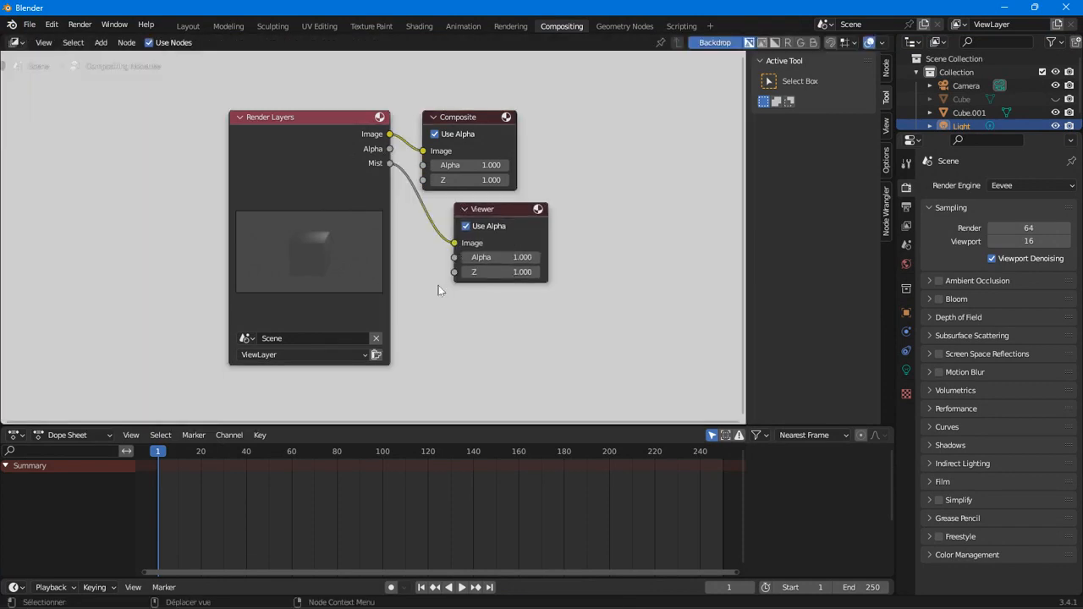
# Scale down the mist backdrop image and move it so it fits entirely within the node editor.
pyautogui.scroll(-2, 439, 290)
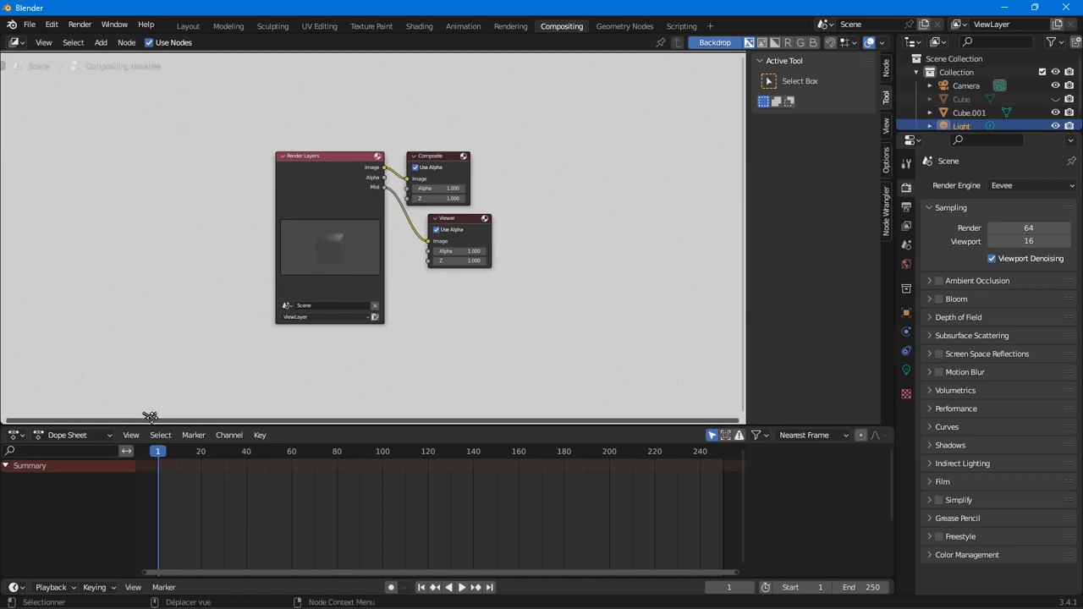
pyautogui.moveTo(151, 265)
pyautogui.mouseDown()
pyautogui.moveTo(38, 339)
pyautogui.moveTo(0, 544)
pyautogui.mouseUp()
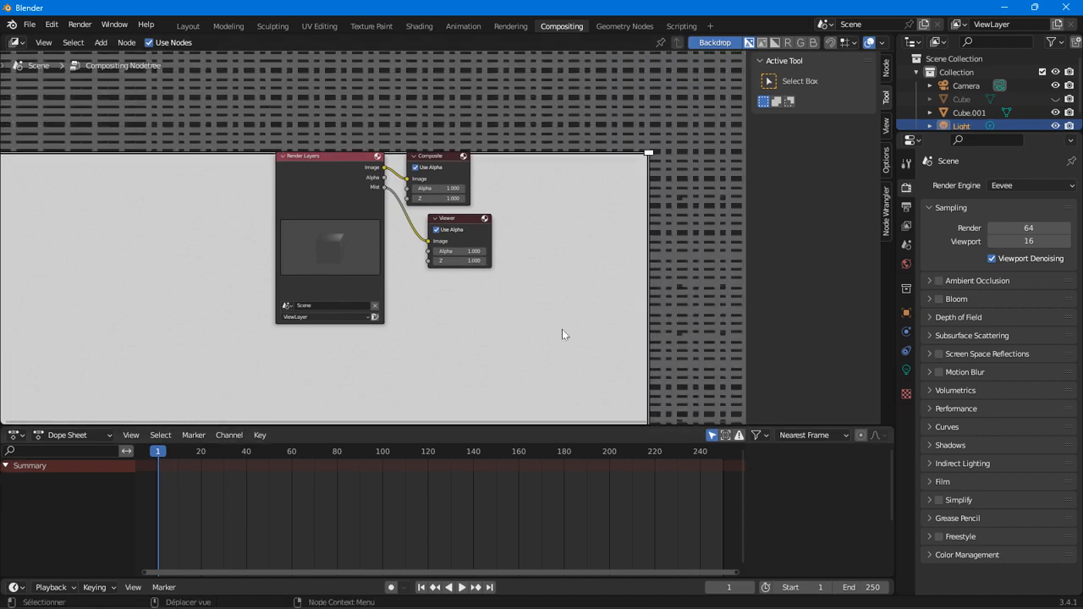
pyautogui.moveTo(648, 152); pyautogui.dragTo(130, 376)
pyautogui.keyDown('alt'); pyautogui.moveTo(130, 377); pyautogui.dragTo(618, 77, button='middle'); pyautogui.keyUp('alt')
pyautogui.moveTo(658, 114); pyautogui.dragTo(326, 301)
pyautogui.keyDown('alt'); pyautogui.moveTo(488, 194); pyautogui.dragTo(621, 104, button='middle'); pyautogui.keyUp('alt')
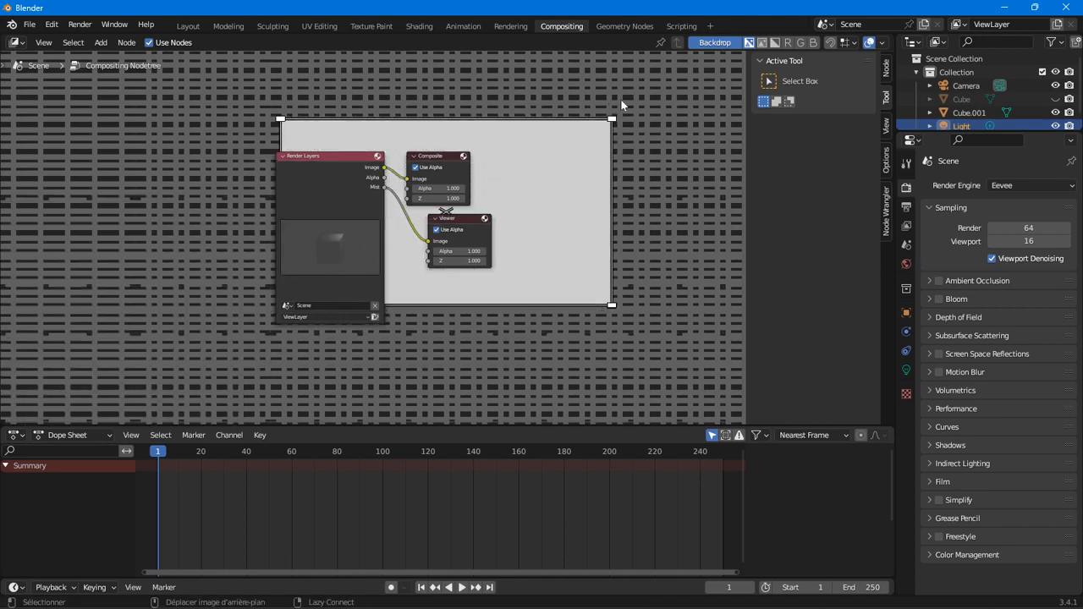
pyautogui.scroll(3, 514, 248)
pyautogui.moveTo(517, 248); pyautogui.dragTo(247, 329, button='middle')
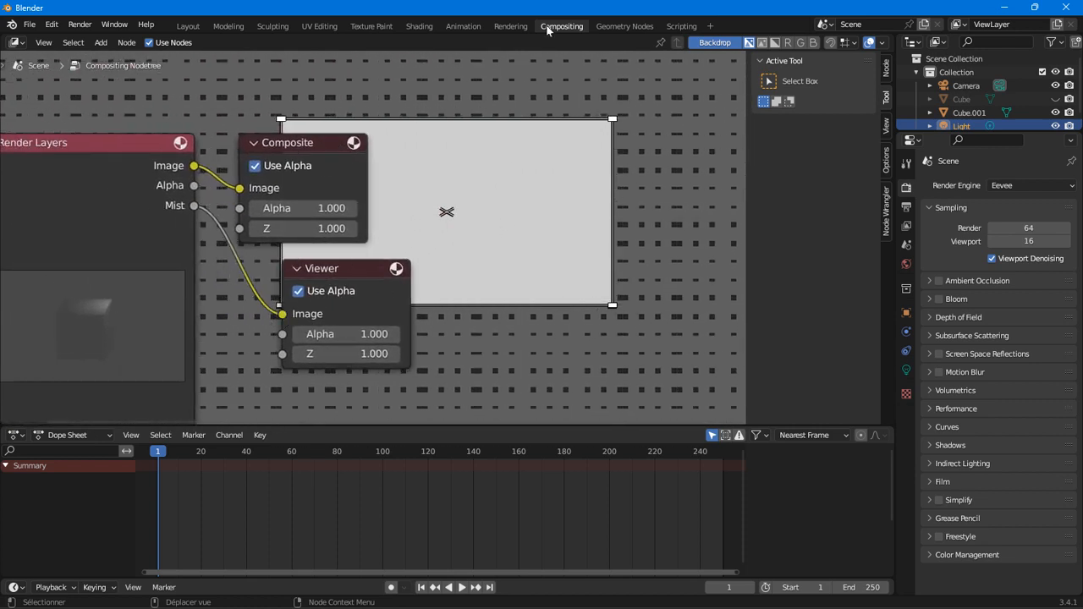
# Return to the Layout workspace and examine the lit cube up close in the camera view.
pyautogui.click(190, 26)
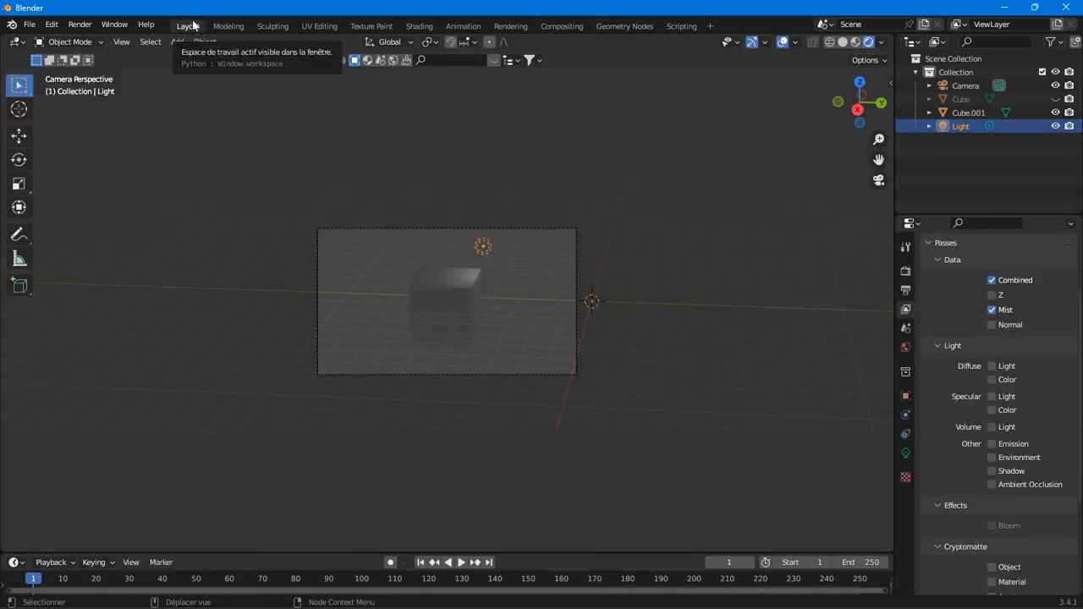
pyautogui.scroll(1, 491, 246)
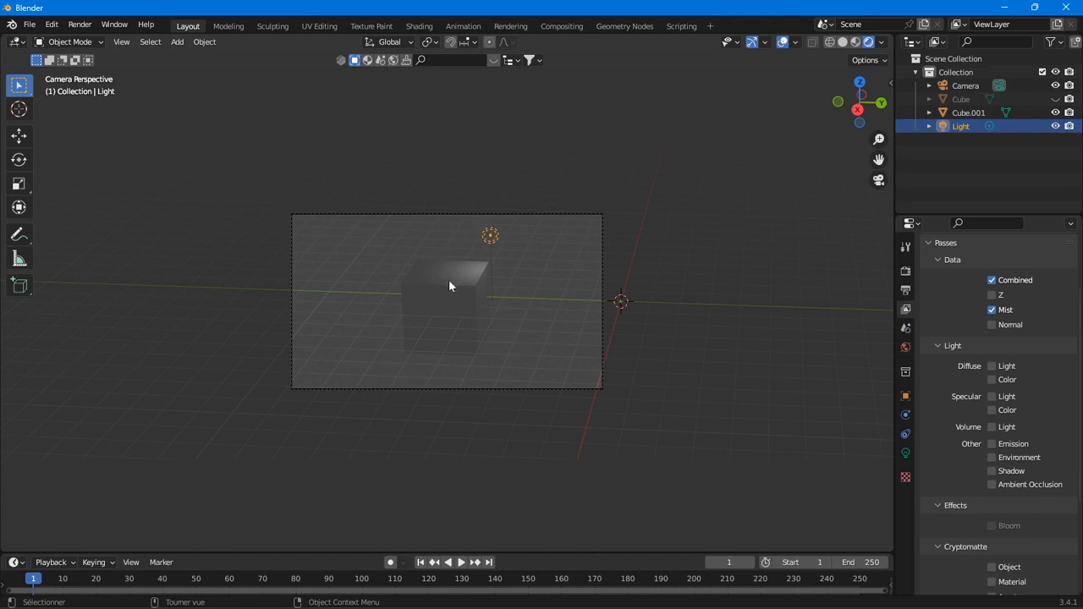
pyautogui.scroll(5, 502, 264)
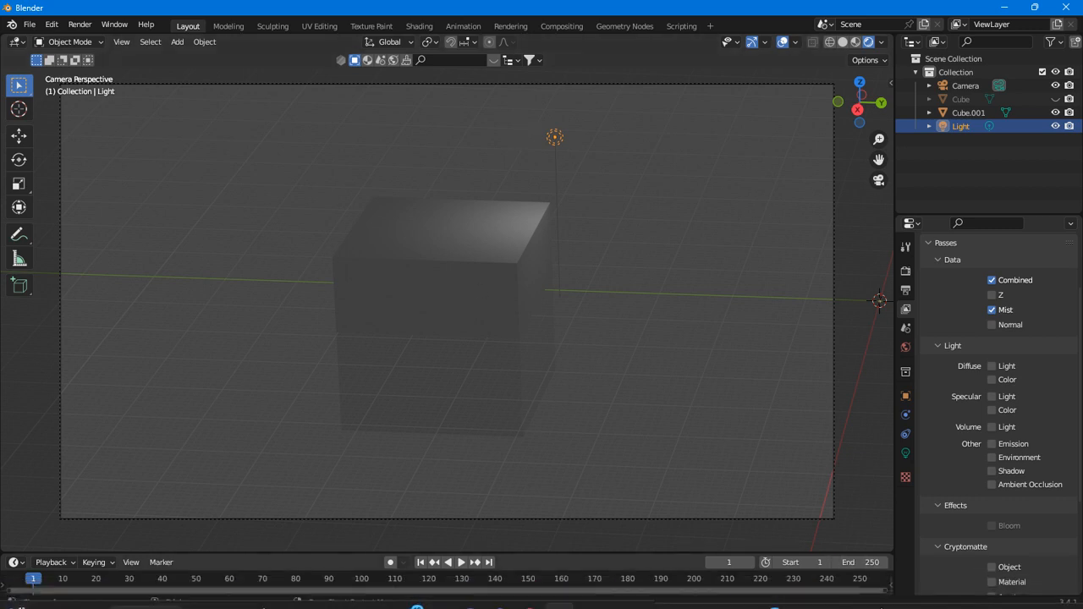
# Switch to Blender 1.80 and enable Show Mist for the camera.
pyautogui.click(887, 595)
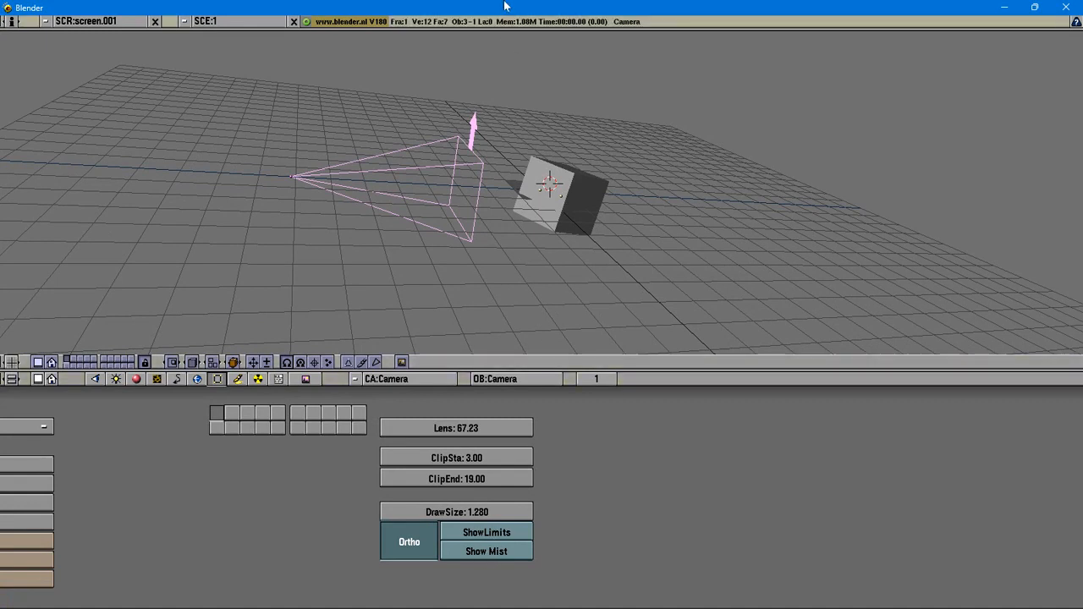
pyautogui.click(468, 552)
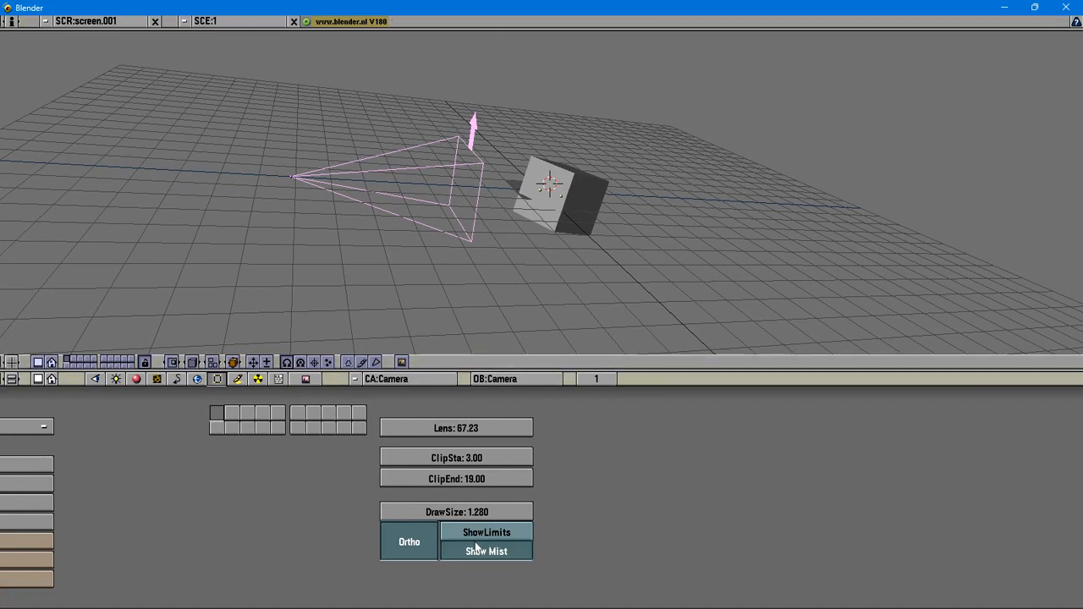
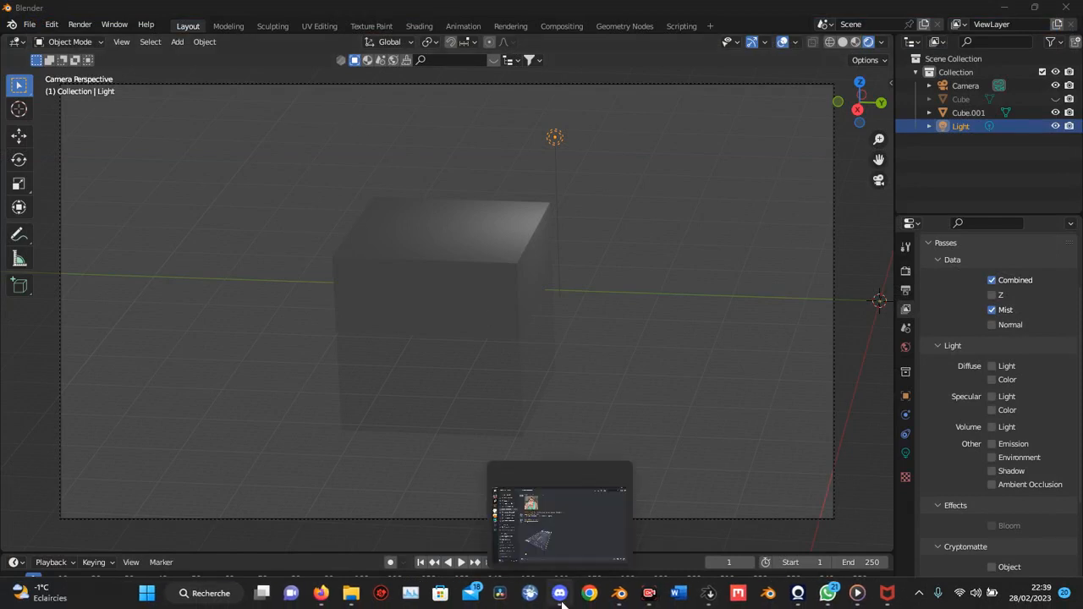
# Switch to File Explorer, open the blender2.04-windows folder inside version/200 and launch Blender from it.
pyautogui.click(351, 596)
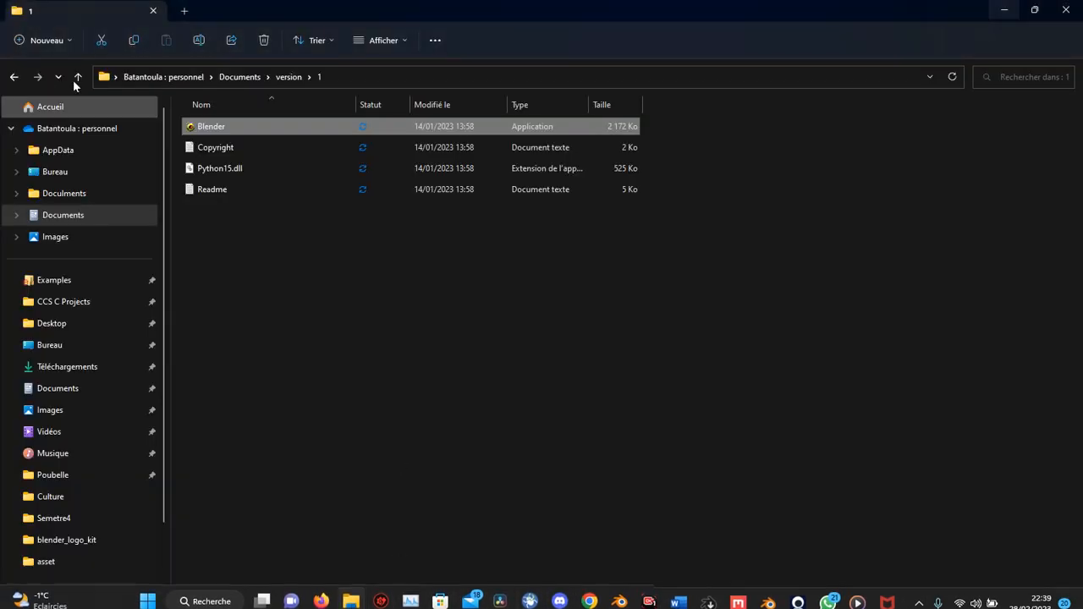
pyautogui.click(13, 77)
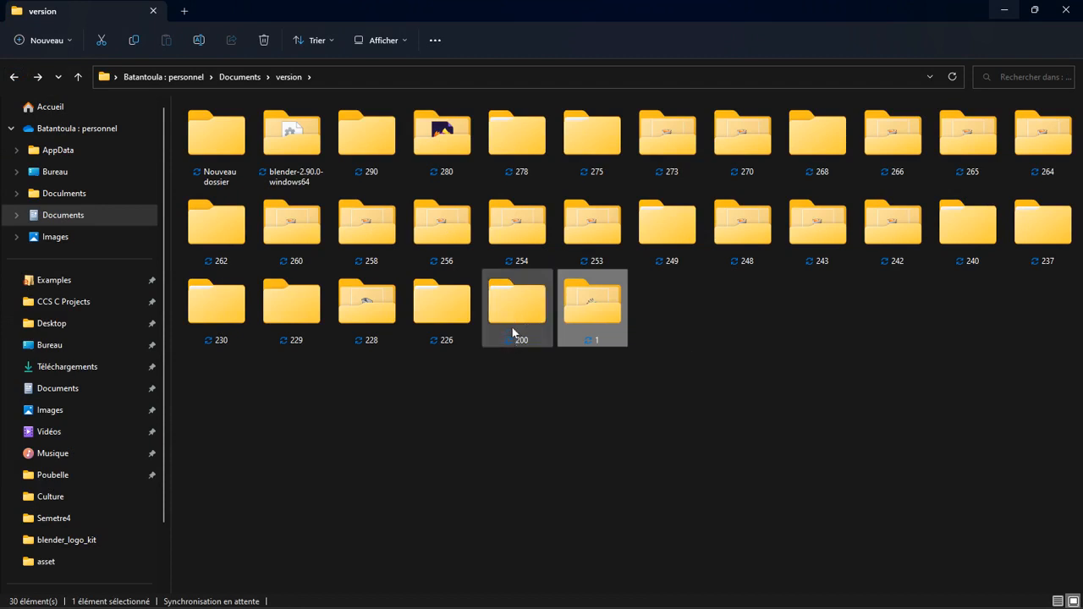
pyautogui.moveTo(519, 318)
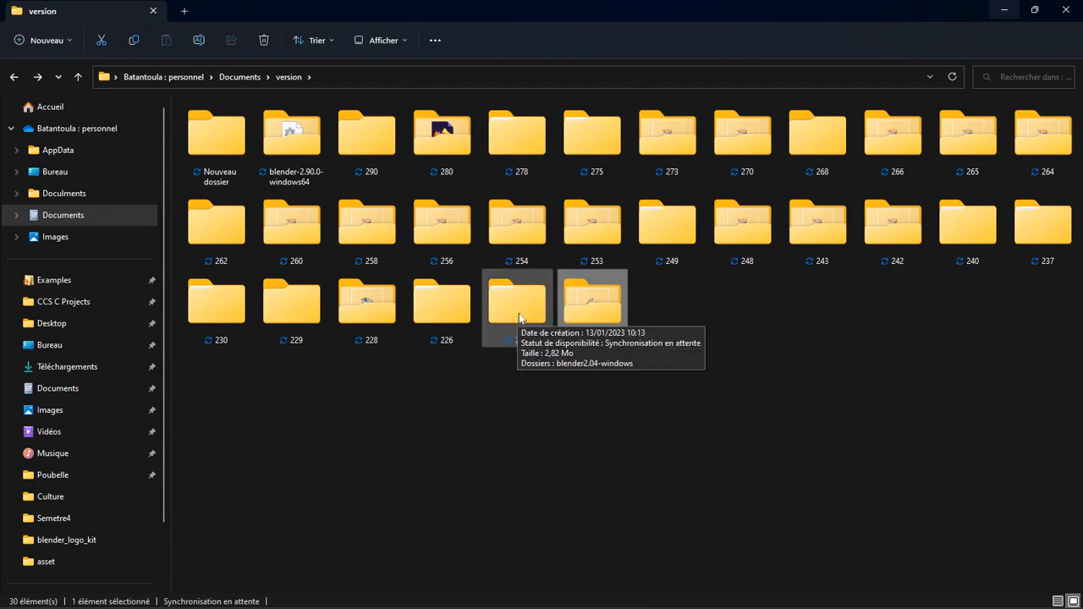
pyautogui.doubleClick(518, 311)
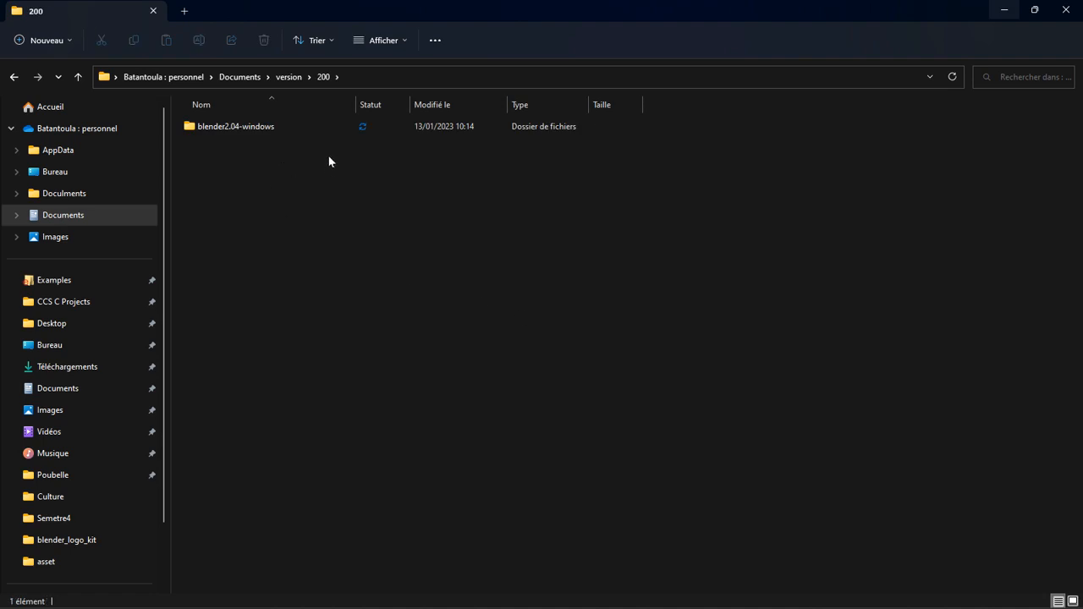
pyautogui.doubleClick(330, 134)
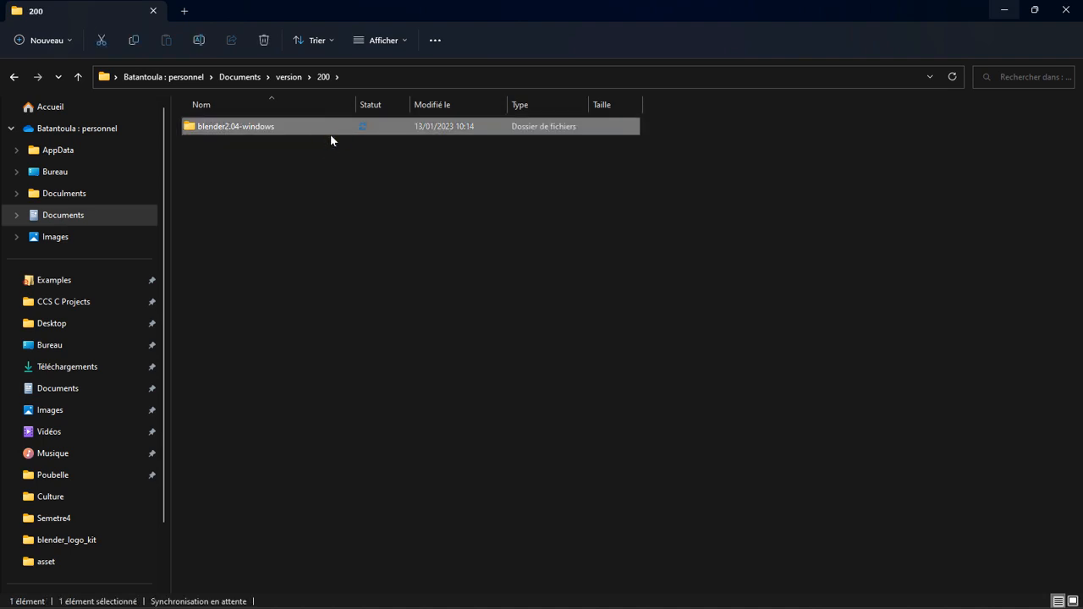
pyautogui.click(324, 135)
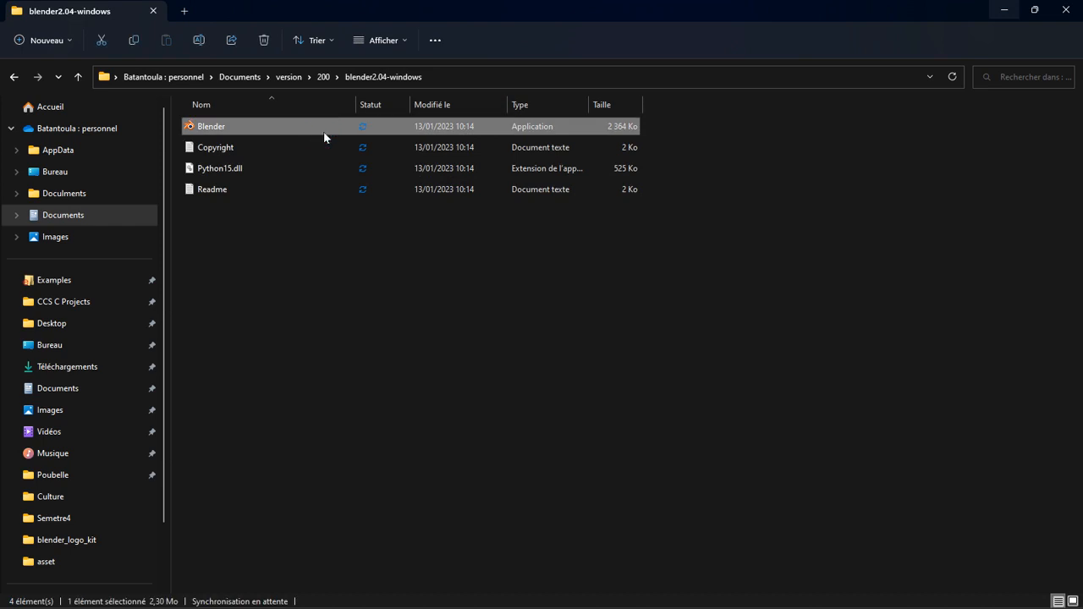
pyautogui.doubleClick(323, 129)
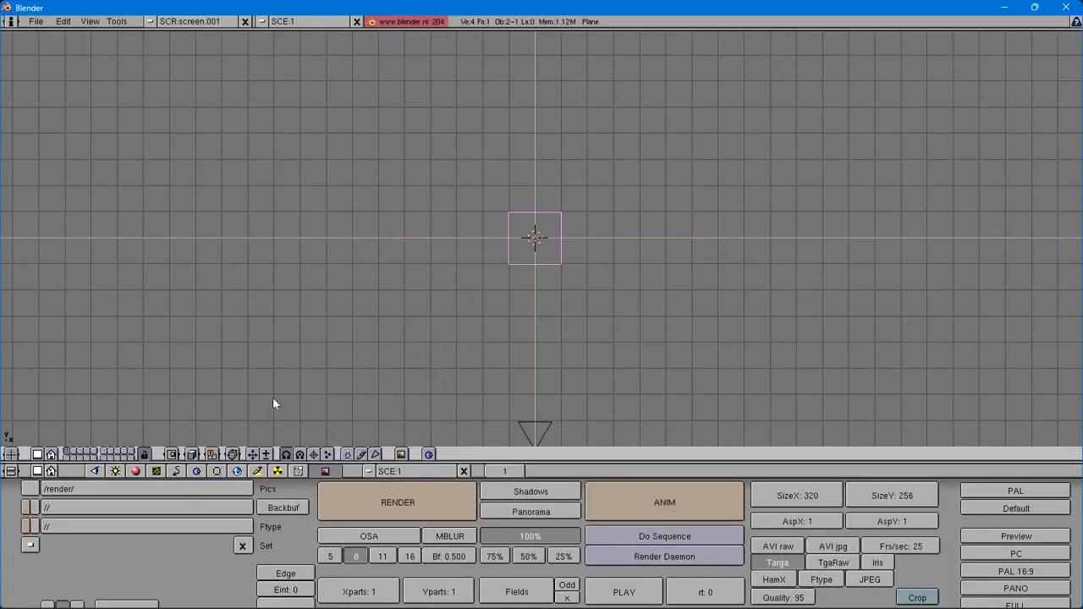
# Select the camera in Blender 2.04, look through it, and examine its lens, clipping, DrawSize, limits and mist settings.
pyautogui.moveTo(631, 423); pyautogui.dragTo(317, 212, button='middle')
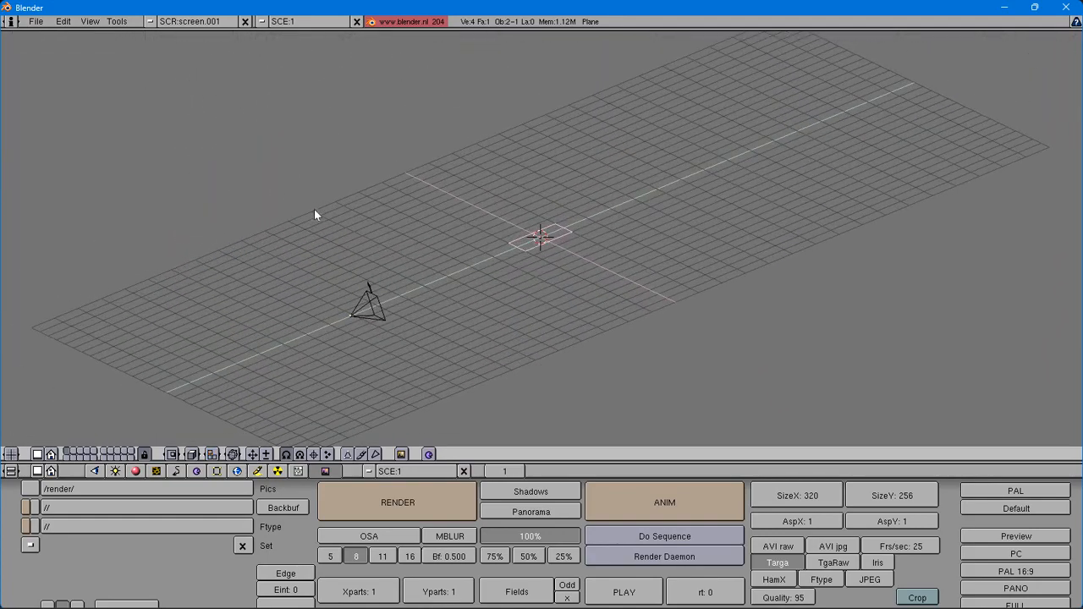
pyautogui.rightClick(364, 315)
pyautogui.press('KP_0')
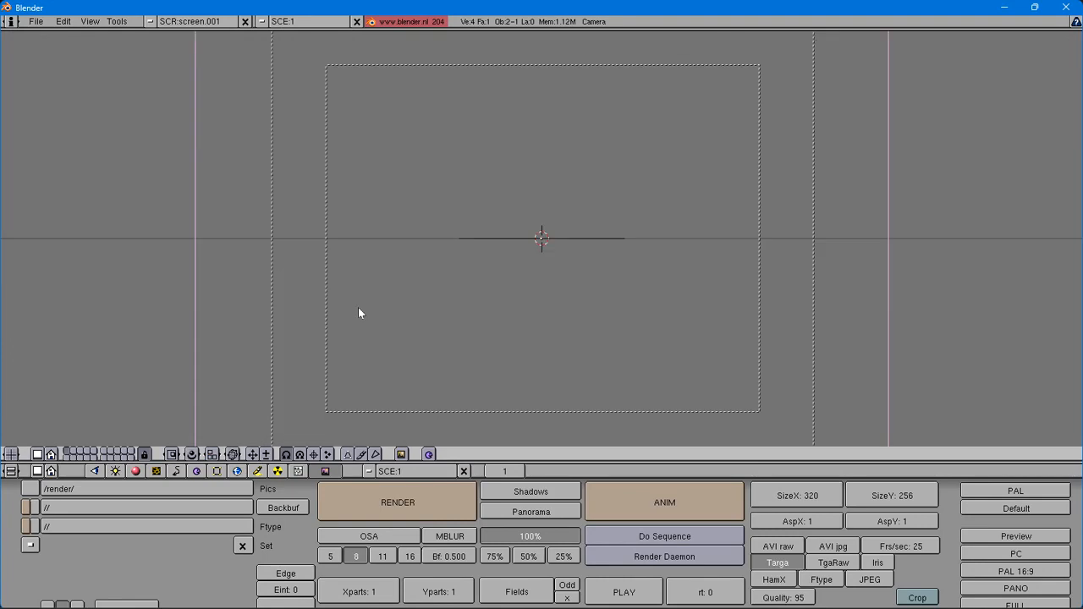
pyautogui.moveTo(651, 172); pyautogui.dragTo(458, 210, button='middle')
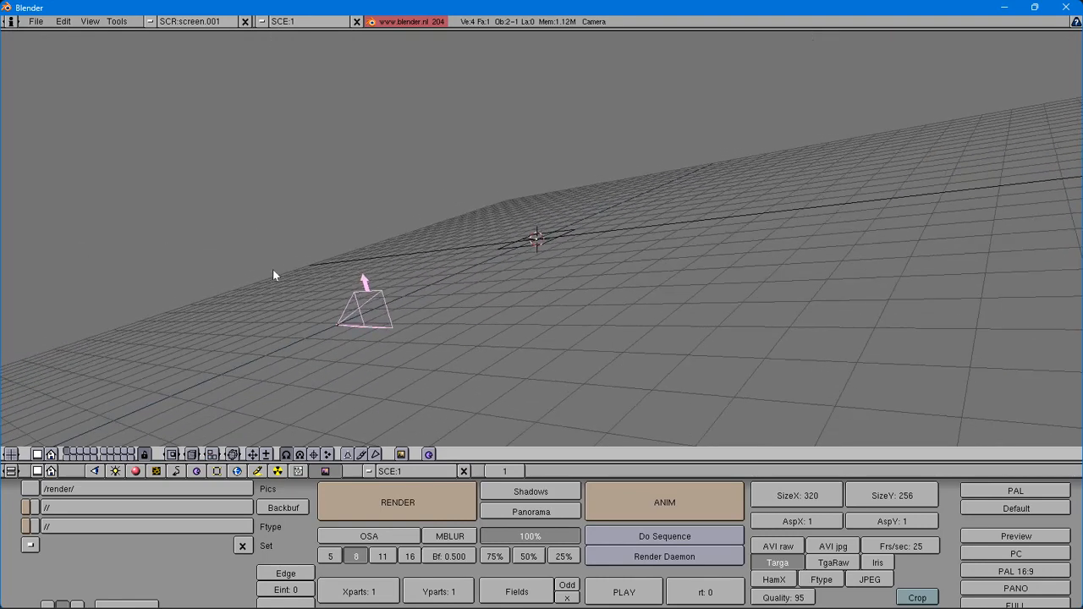
pyautogui.click(217, 474)
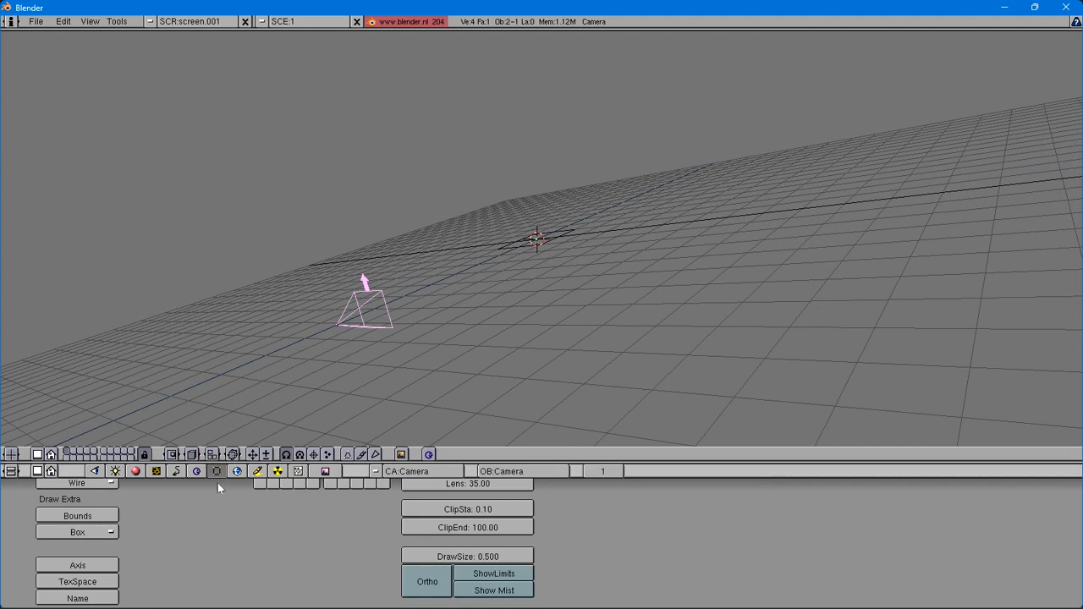
pyautogui.moveTo(596, 465); pyautogui.dragTo(584, 387)
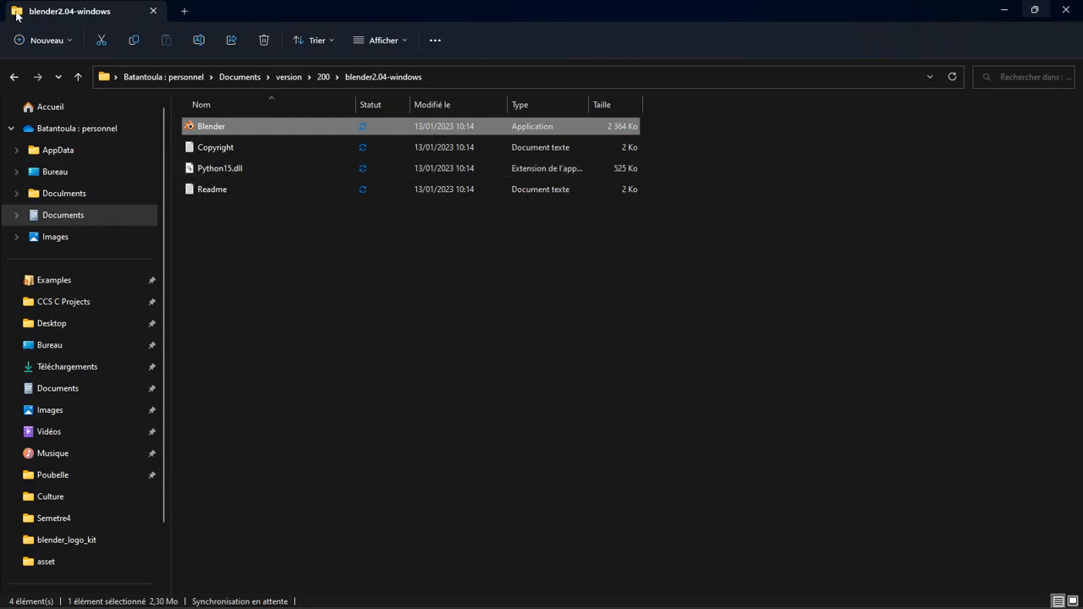
# Go to the Blender-2.26 folder inside version/226, launch Blender from it and dismiss the splash screen.
pyautogui.click(14, 77)
pyautogui.click(14, 77)
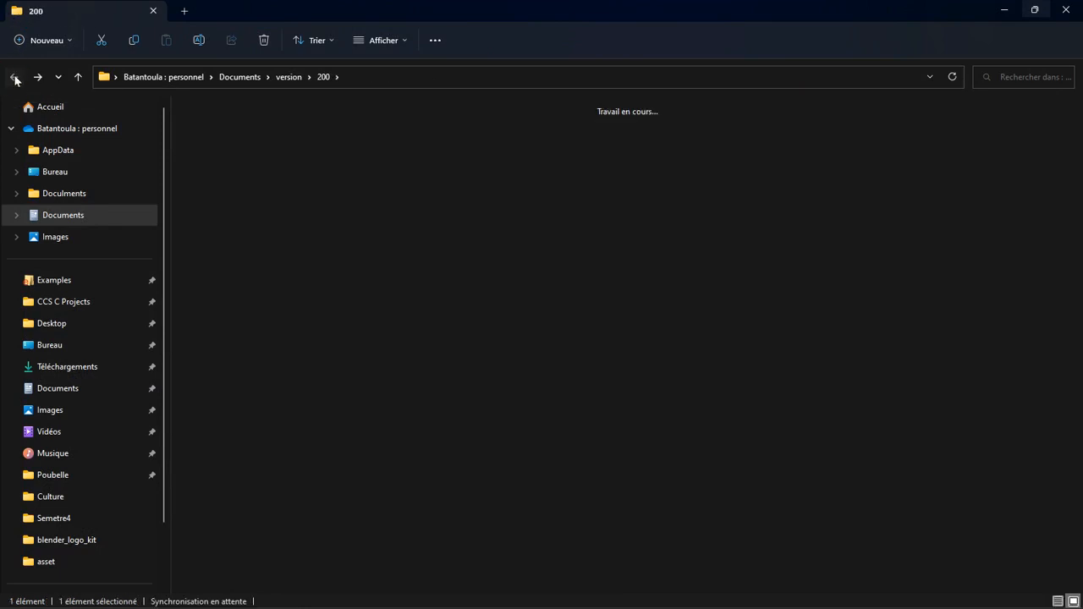
pyautogui.doubleClick(434, 318)
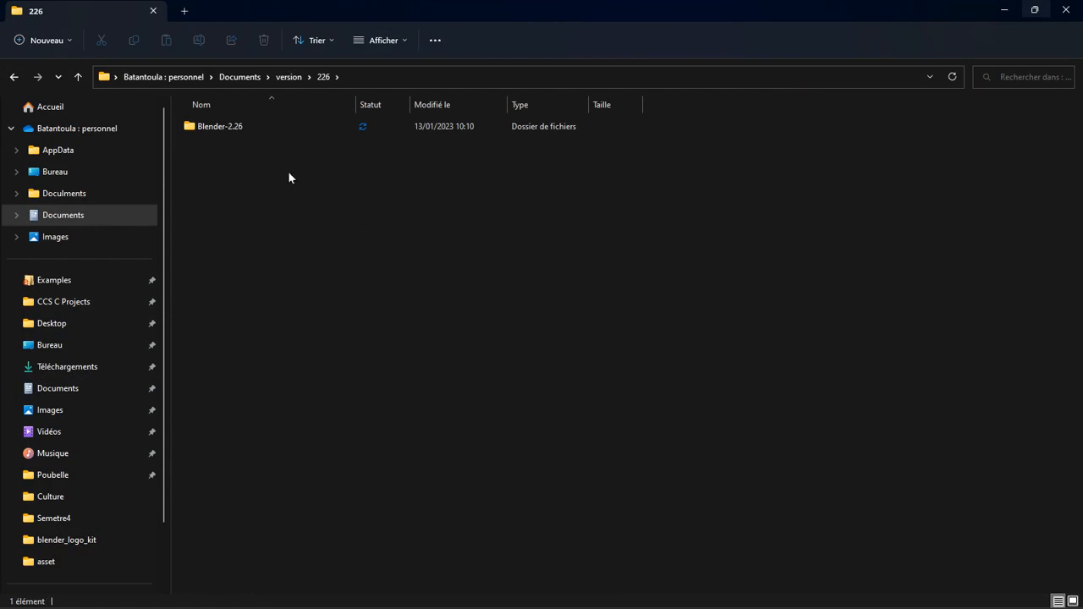
pyautogui.doubleClick(261, 131)
pyautogui.doubleClick(260, 132)
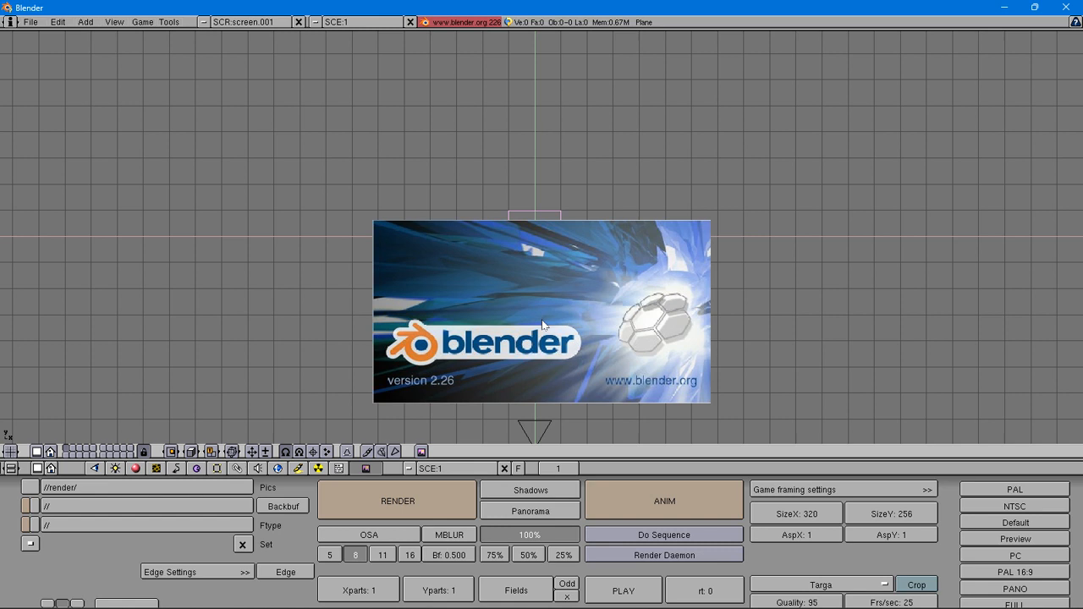
pyautogui.click(543, 324)
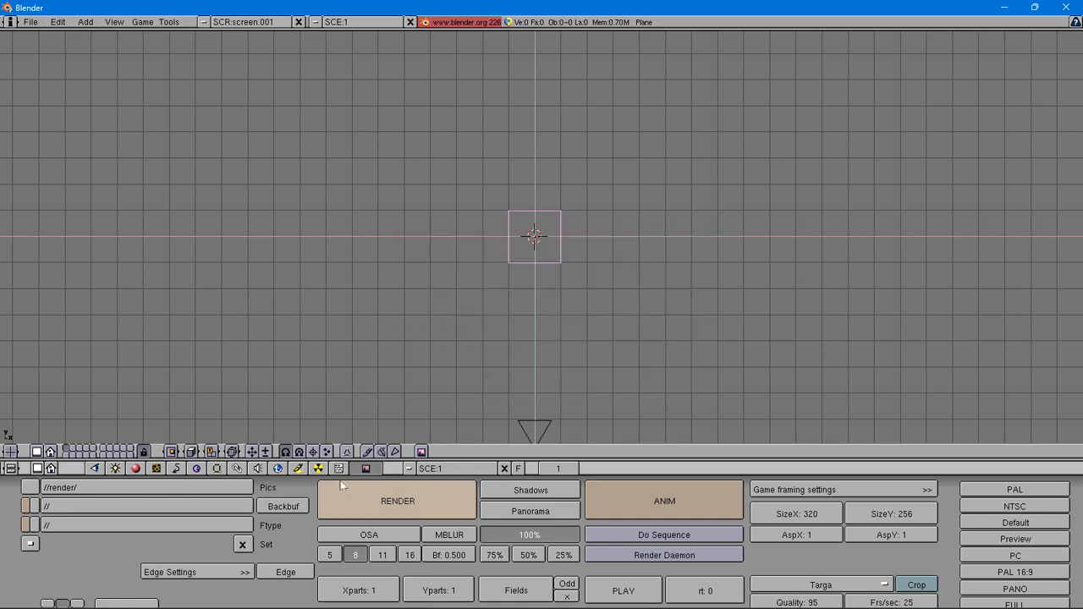
# Select the camera in Blender 2.26, look through it, and examine its settings in the edit buttons.
pyautogui.rightClick(541, 425)
pyautogui.press('KP_0')
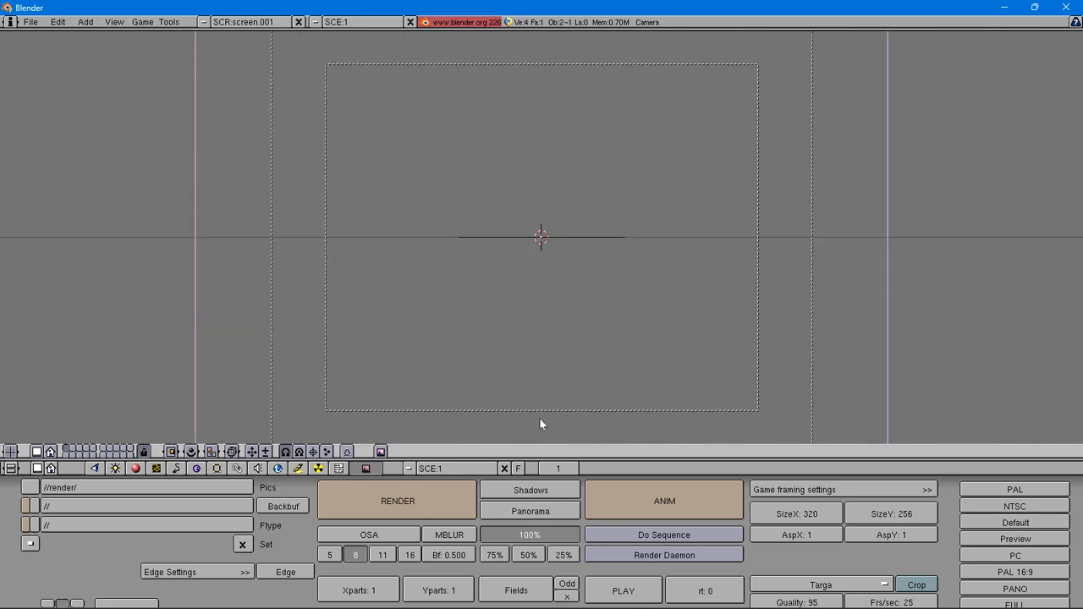
pyautogui.moveTo(539, 417); pyautogui.dragTo(151, 421, button='middle')
pyautogui.click(217, 468)
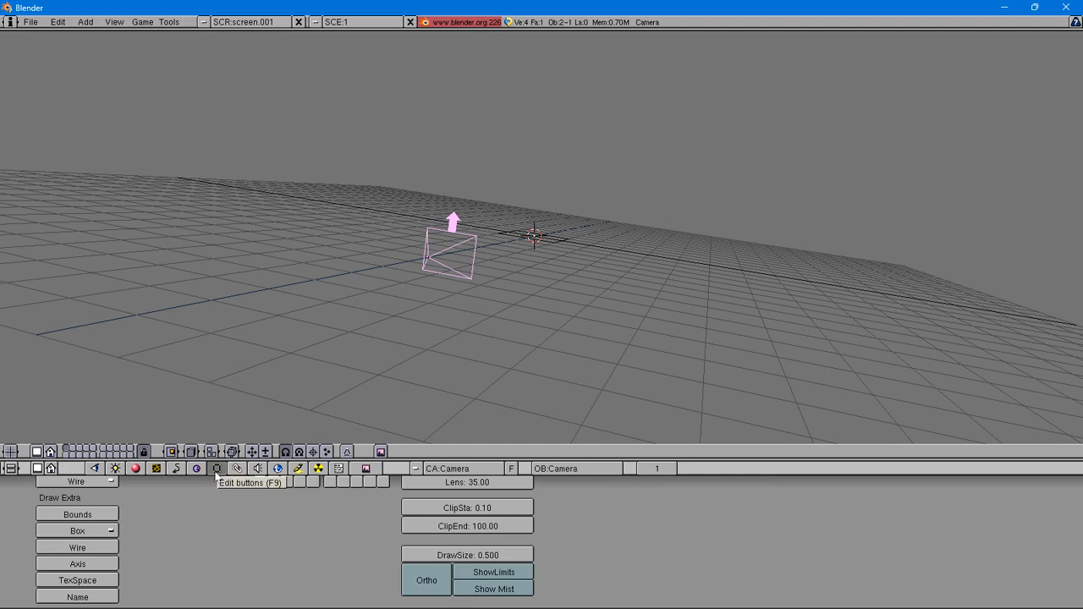
pyautogui.moveTo(522, 523)
pyautogui.mouseDown(button='middle')
pyautogui.moveTo(521, 547)
pyautogui.moveTo(504, 514)
pyautogui.moveTo(527, 509)
pyautogui.mouseUp(button='middle')
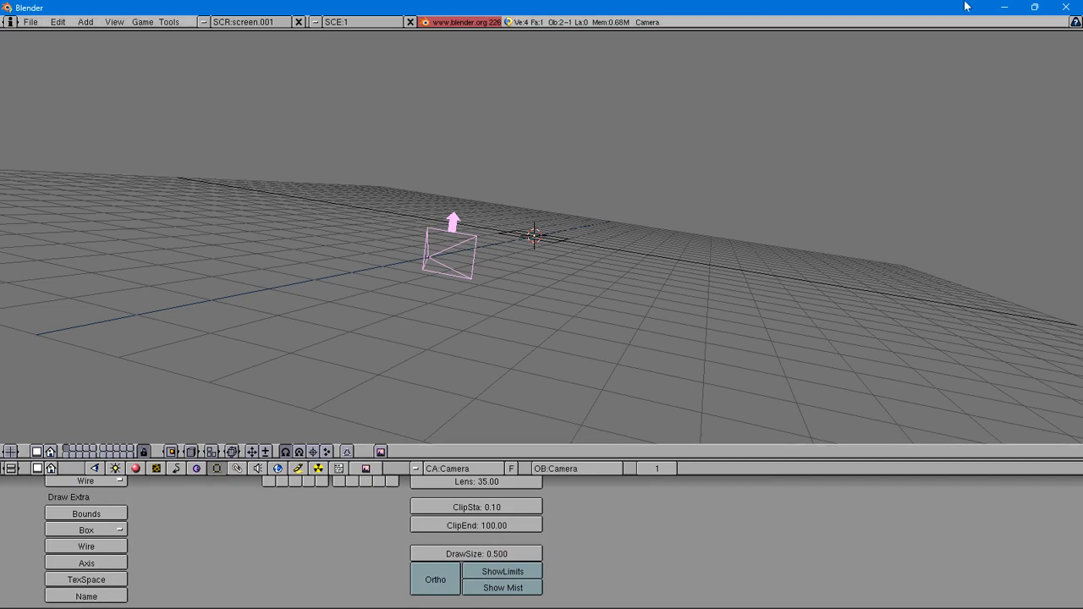
# Close Blender 2.26 and go back to the version folder.
pyautogui.click(1063, 6)
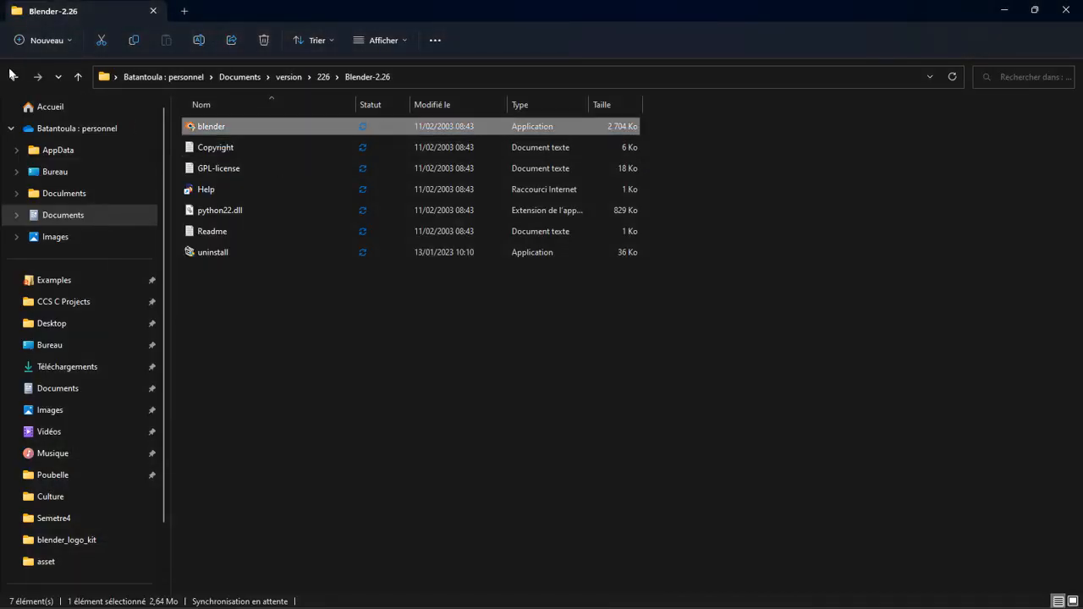
pyautogui.click(14, 75)
pyautogui.click(13, 77)
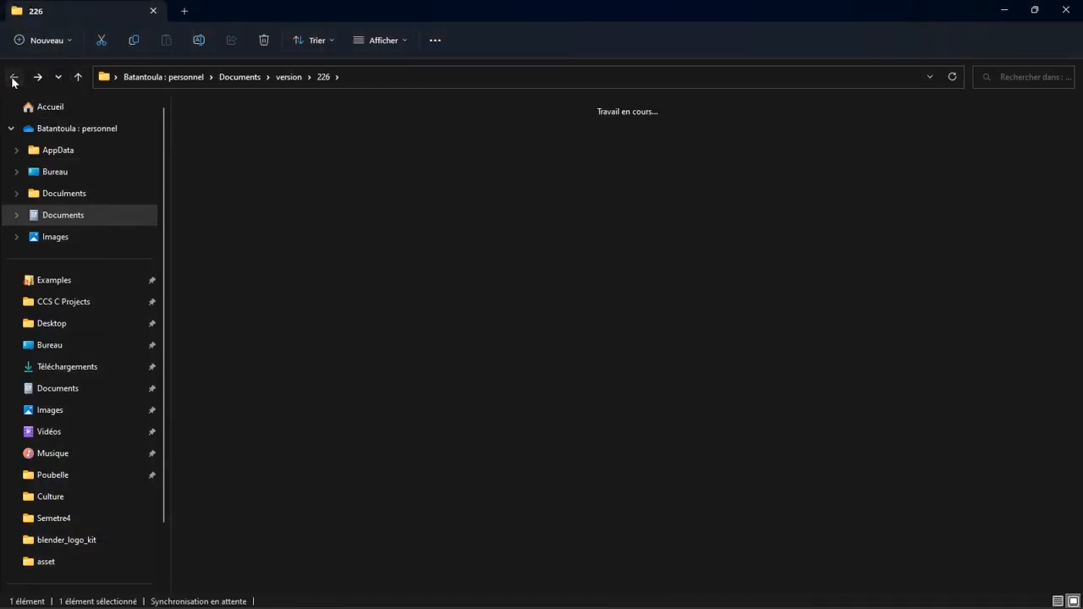
# Open the 228 version folder, launch Blender 2.28 from it and dismiss the splash screen.
pyautogui.doubleClick(366, 313)
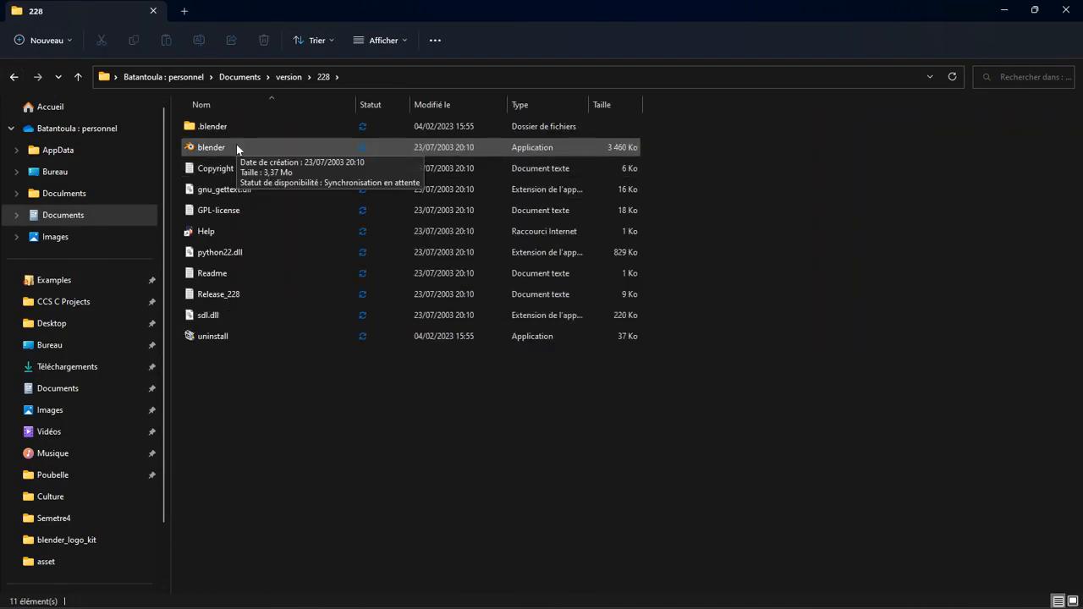
pyautogui.click(237, 148)
pyautogui.doubleClick(237, 147)
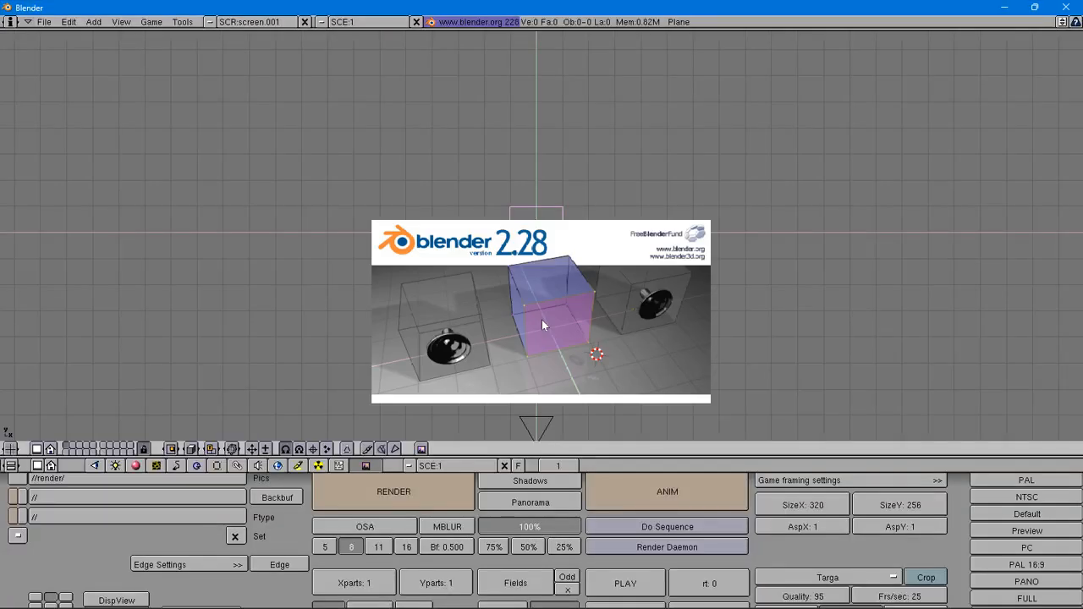
pyautogui.click(541, 320)
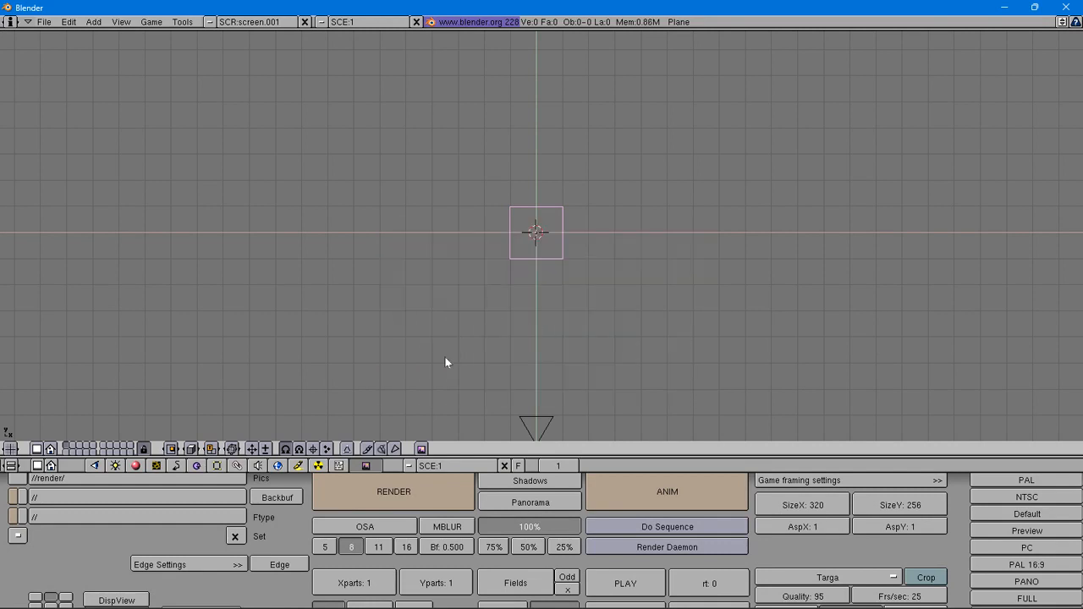
# Select the camera in Blender 2.28 and examine its lens, clipping, DrawSize, limits and mist settings in the edit buttons.
pyautogui.rightClick(537, 409)
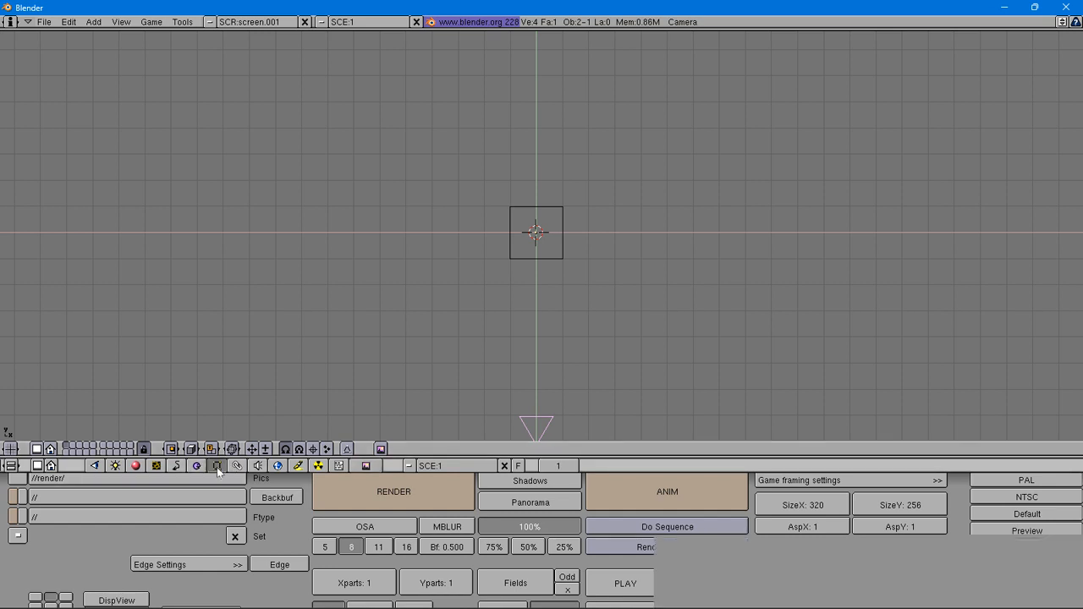
pyautogui.click(217, 467)
pyautogui.scroll(2, 506, 556)
pyautogui.scroll(-3, 510, 540)
pyautogui.scroll(2, 509, 537)
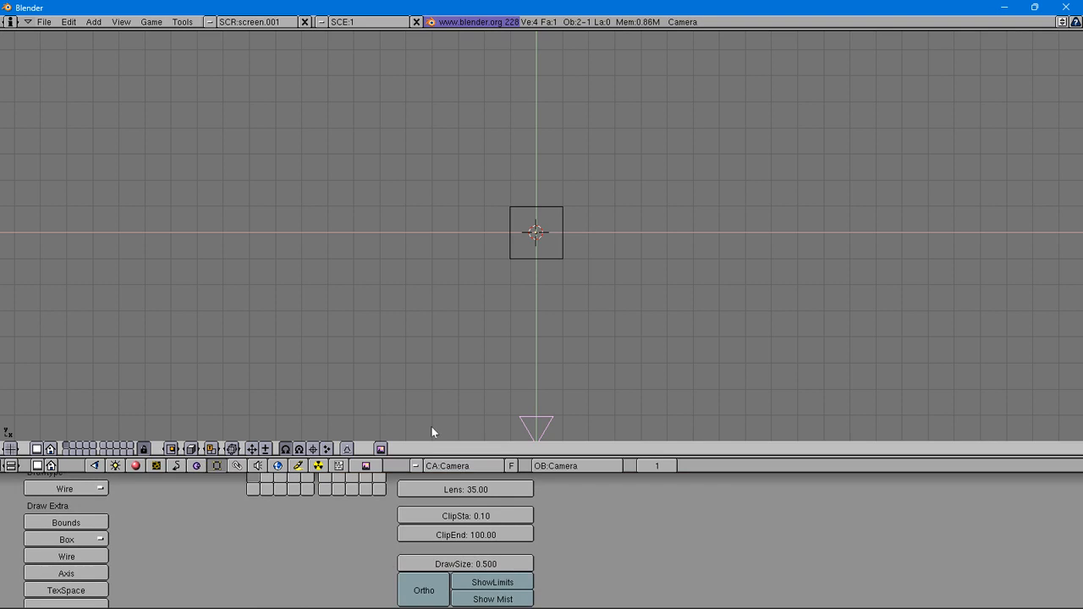
# Close Blender 2.28, check the contents of the 229 folder and return to the version folder.
pyautogui.click(1066, 7)
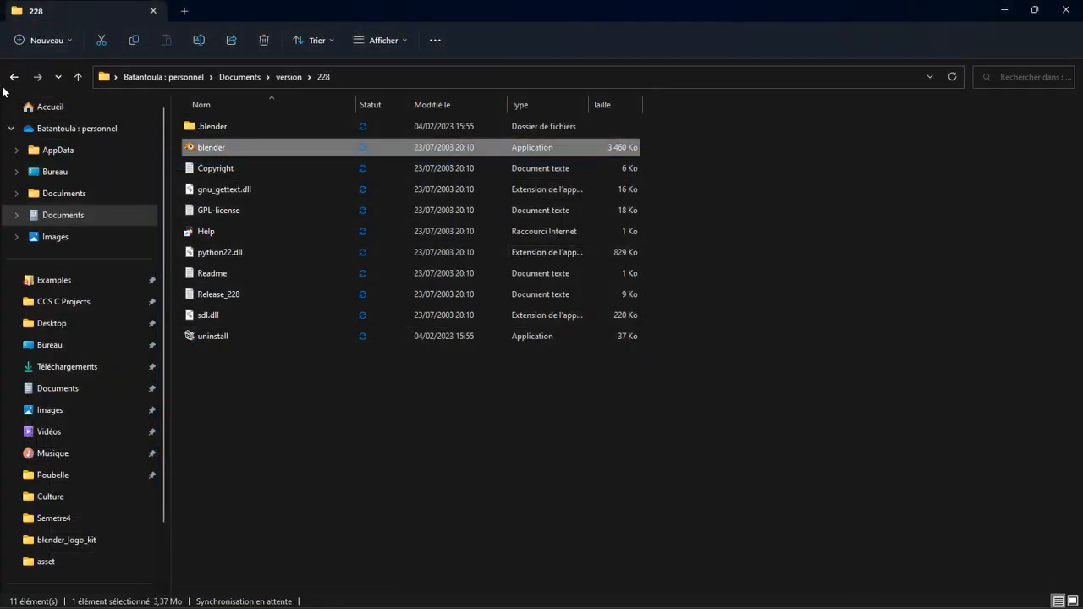
pyautogui.click(12, 77)
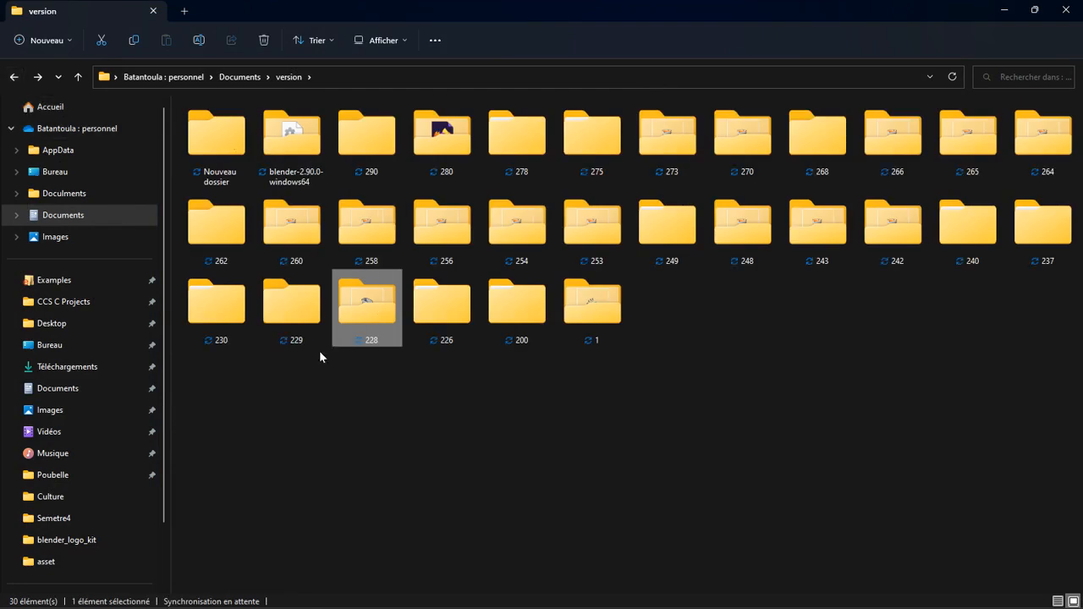
pyautogui.click(303, 314)
pyautogui.doubleClick(303, 314)
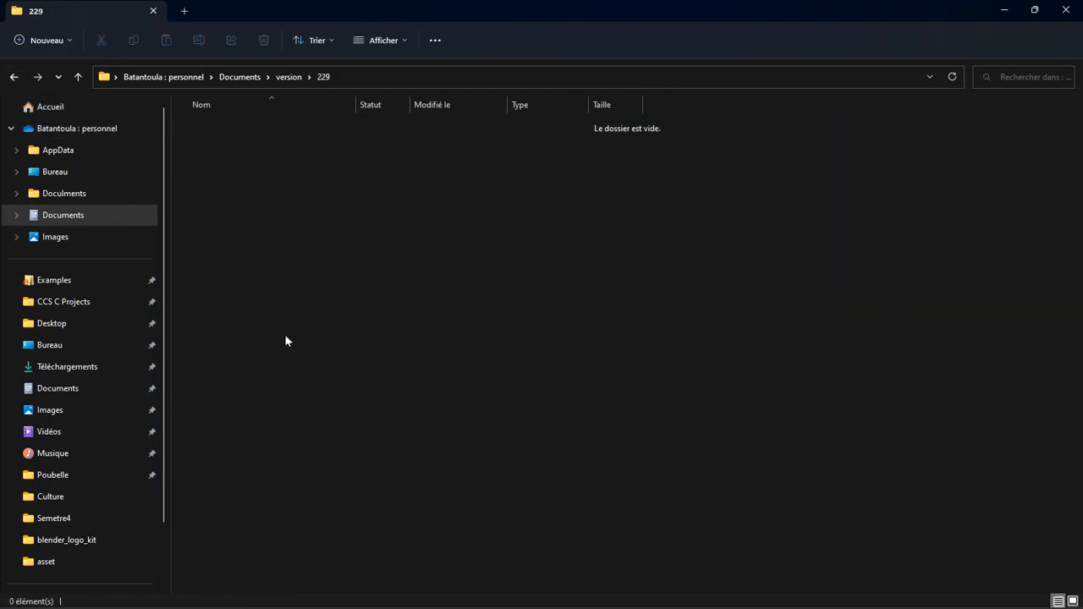
pyautogui.click(8, 74)
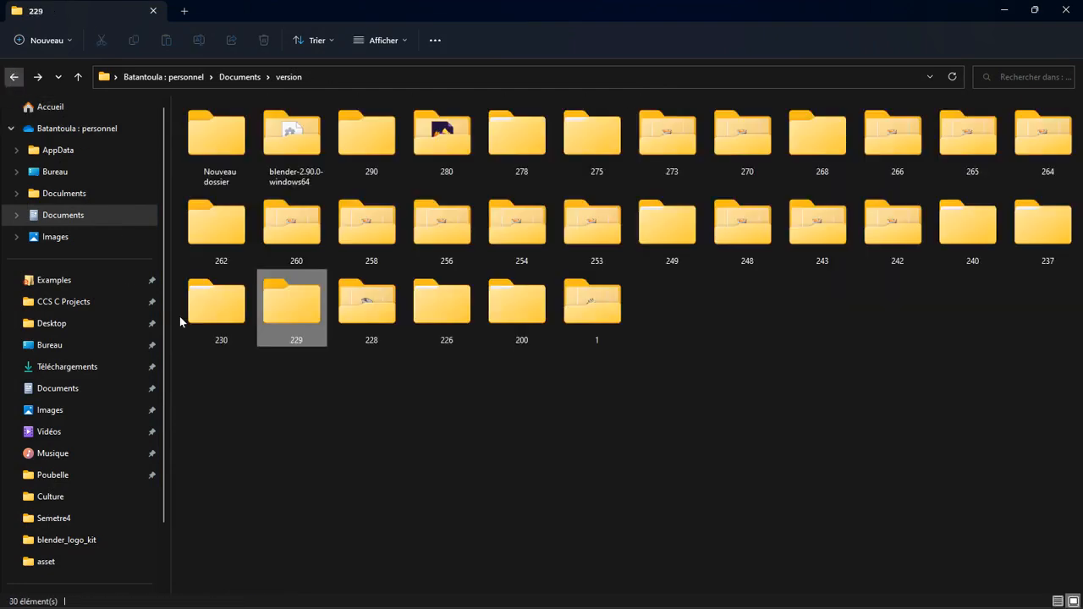
# Go to the Blender folder inside version/230, launch Blender from it and bring its main window in front of the console.
pyautogui.click(218, 320)
pyautogui.doubleClick(219, 320)
pyautogui.click(255, 129)
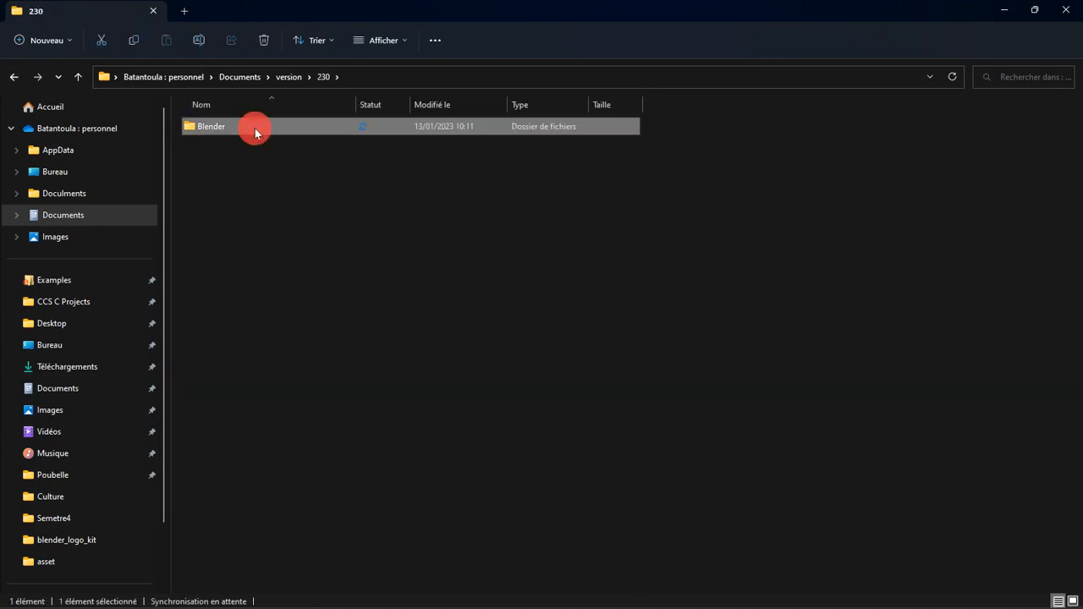
pyautogui.doubleClick(254, 128)
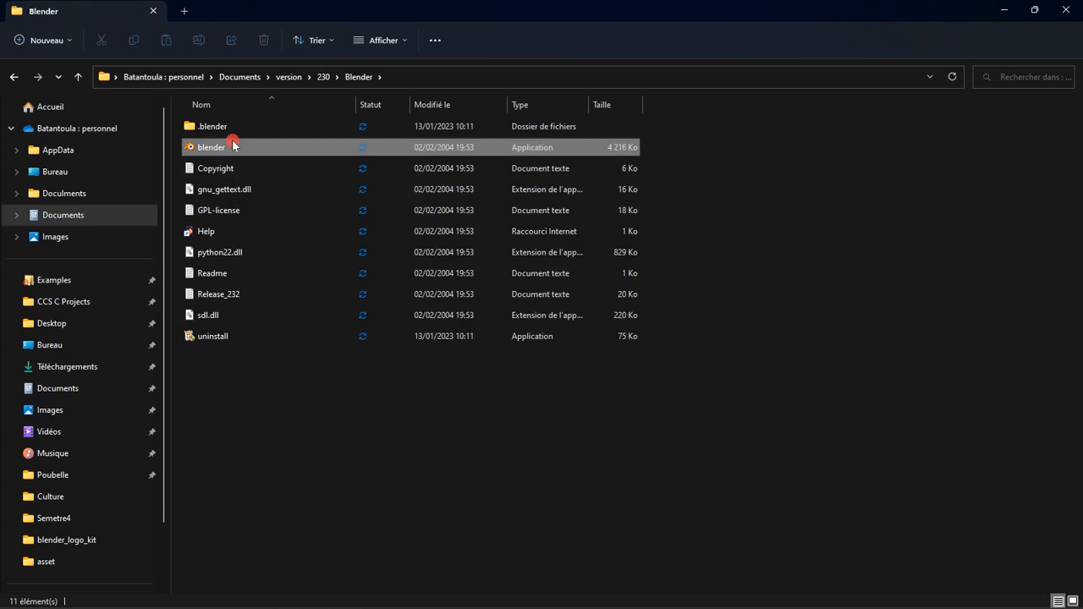
pyautogui.click(233, 146)
pyautogui.doubleClick(243, 150)
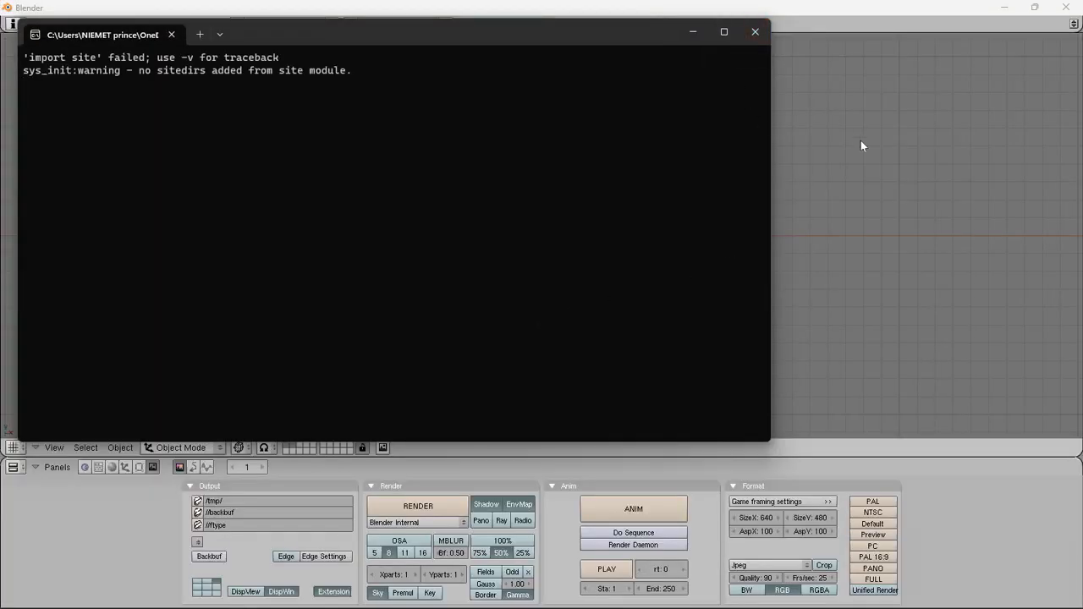
pyautogui.click(863, 149)
# Select the camera in Blender 2.32 and examine its lens, clipping, DrawSize, limits and mist settings in the editing panels.
pyautogui.moveTo(660, 298); pyautogui.dragTo(583, 207, button='middle')
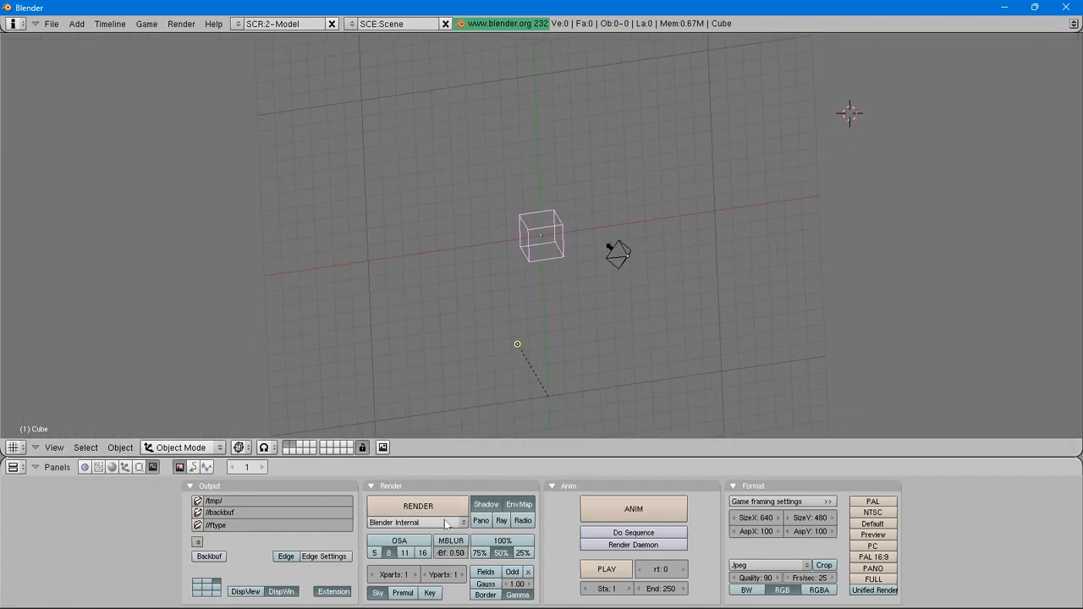
pyautogui.moveTo(522, 368); pyautogui.dragTo(616, 260, button='middle')
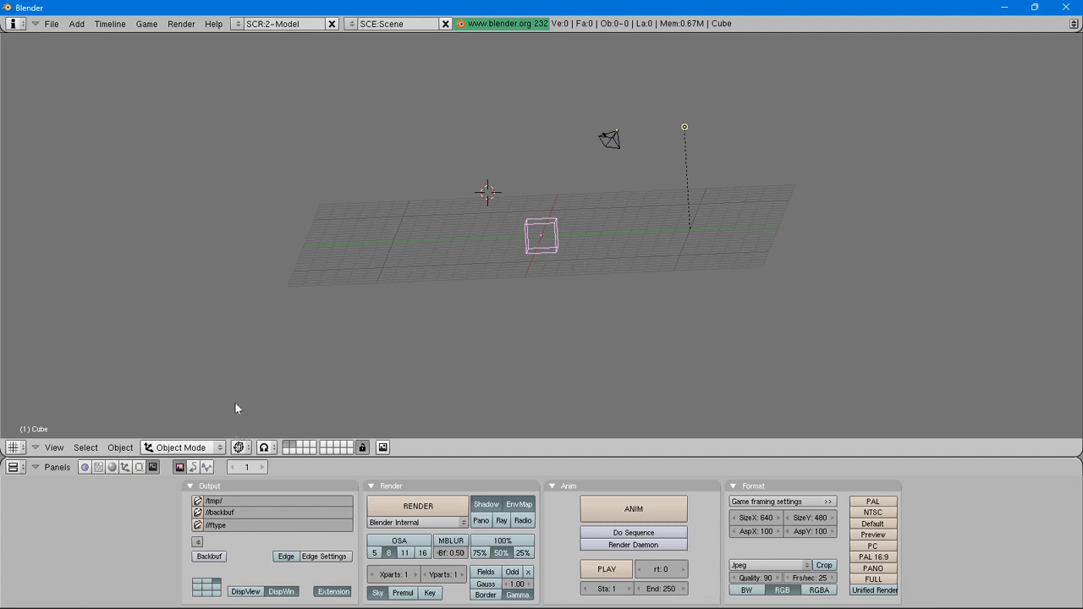
pyautogui.click(139, 467)
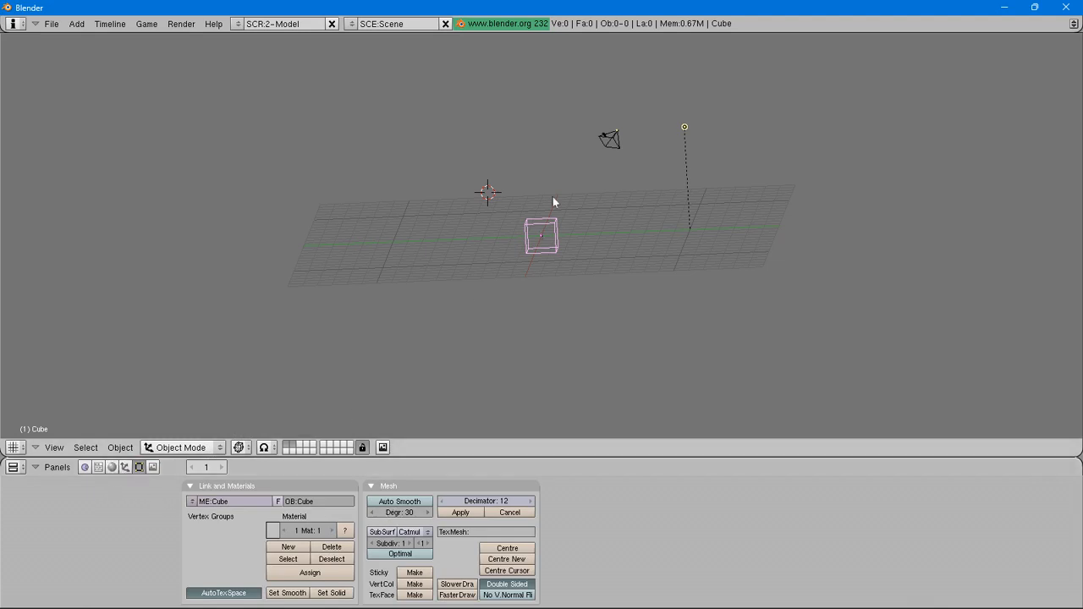
pyautogui.rightClick(611, 140)
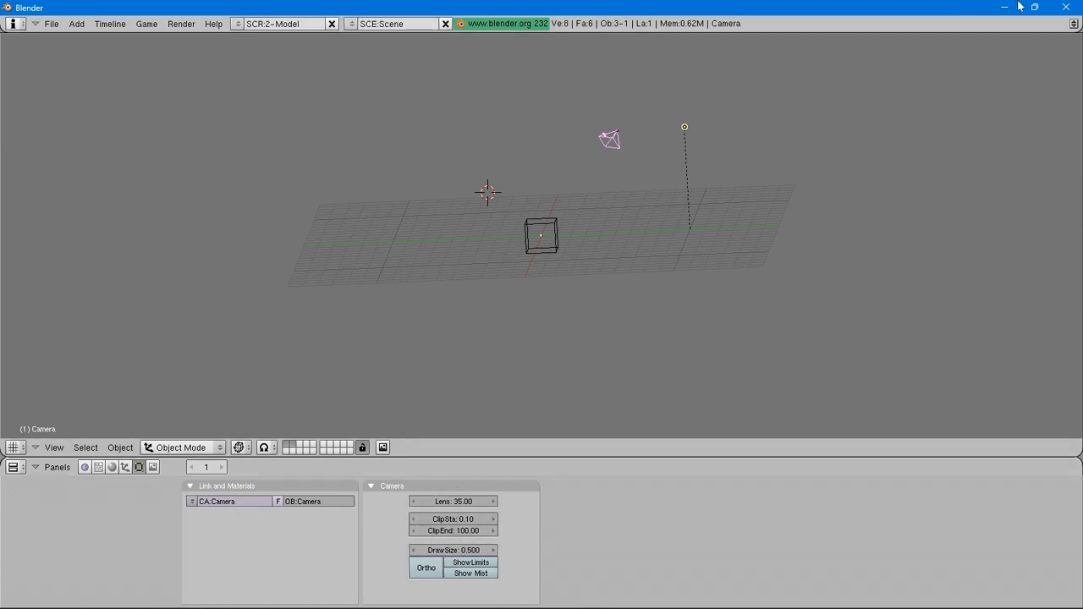
# Close Blender 2.32 and go back to the version folder.
pyautogui.click(1065, 8)
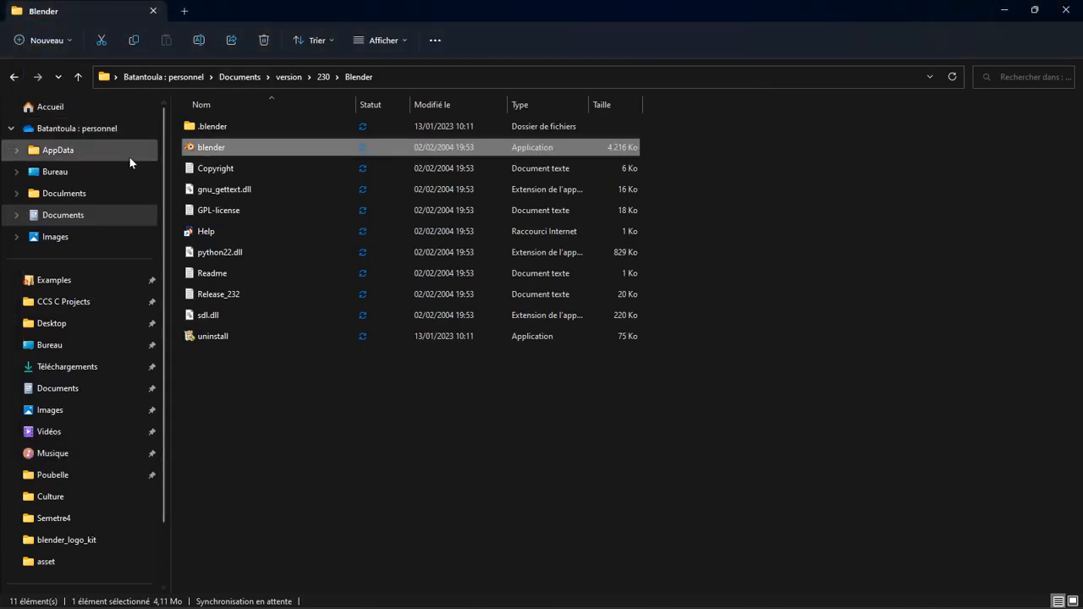
pyautogui.click(14, 76)
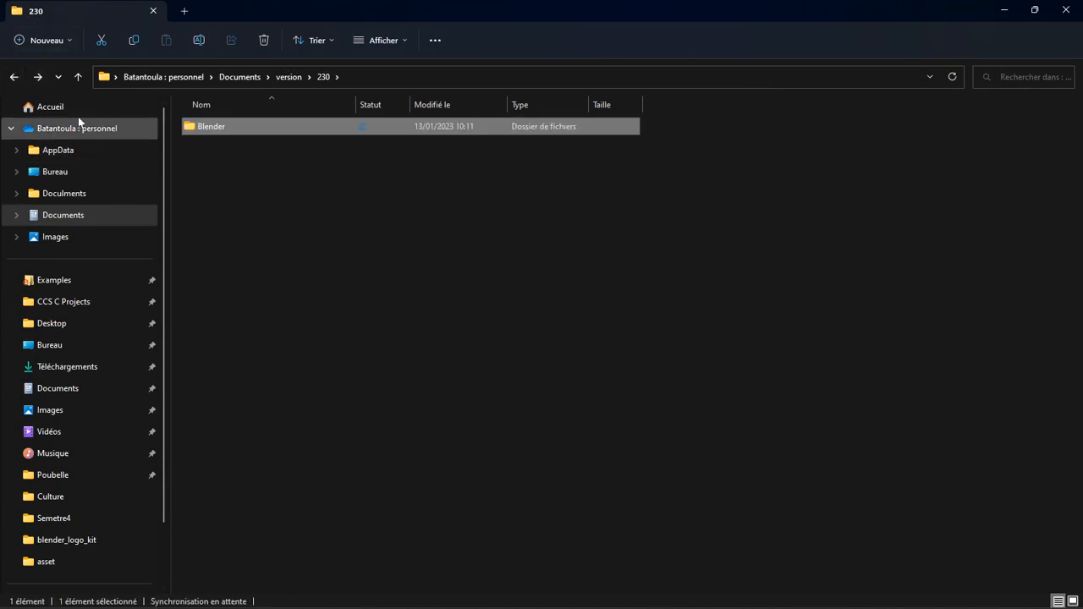
pyautogui.click(13, 77)
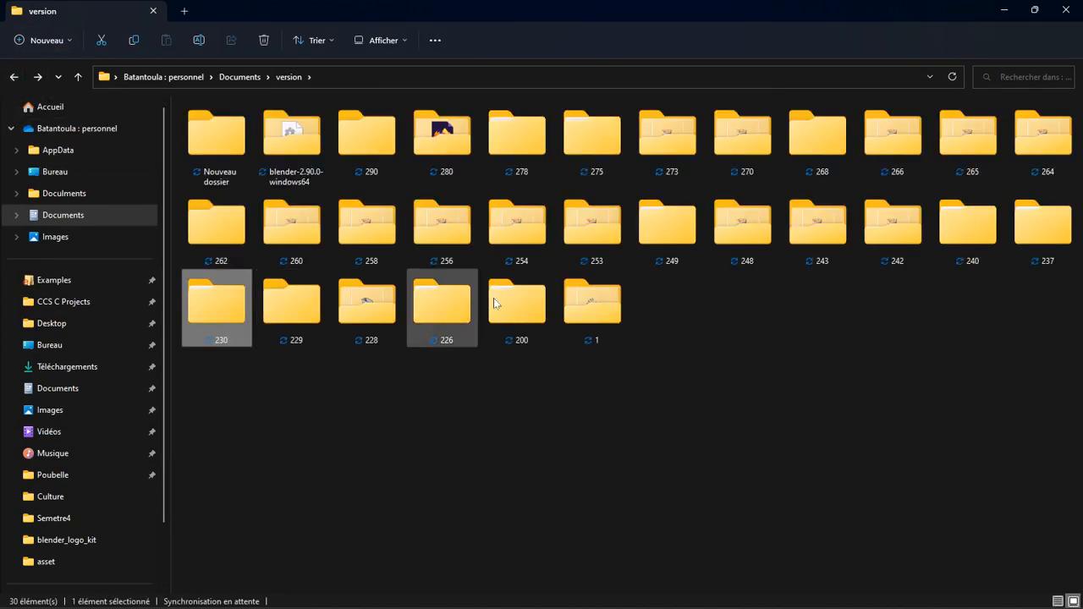
# Go to the Blender folder inside version/237, launch Blender from it and dismiss the splash screen.
pyautogui.click(1046, 232)
pyautogui.doubleClick(1046, 232)
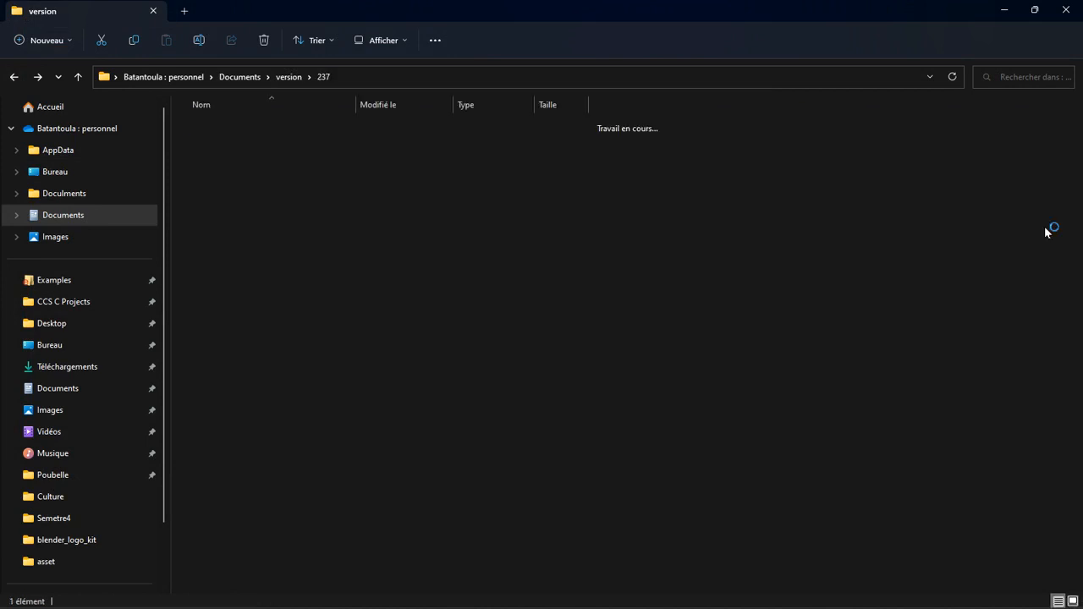
pyautogui.click(313, 127)
pyautogui.doubleClick(313, 127)
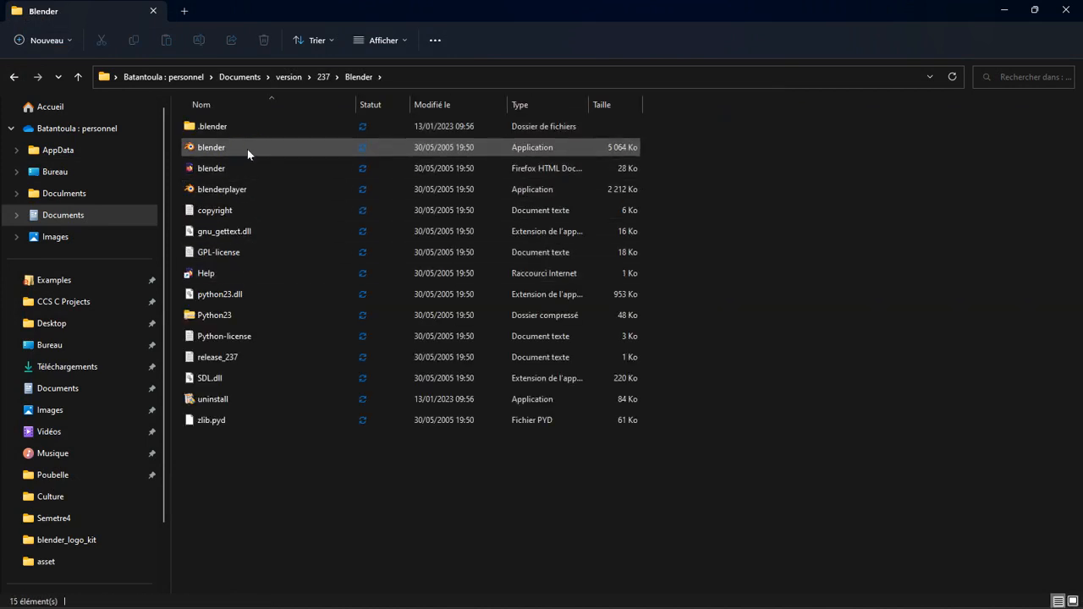
pyautogui.click(248, 151)
pyautogui.doubleClick(247, 149)
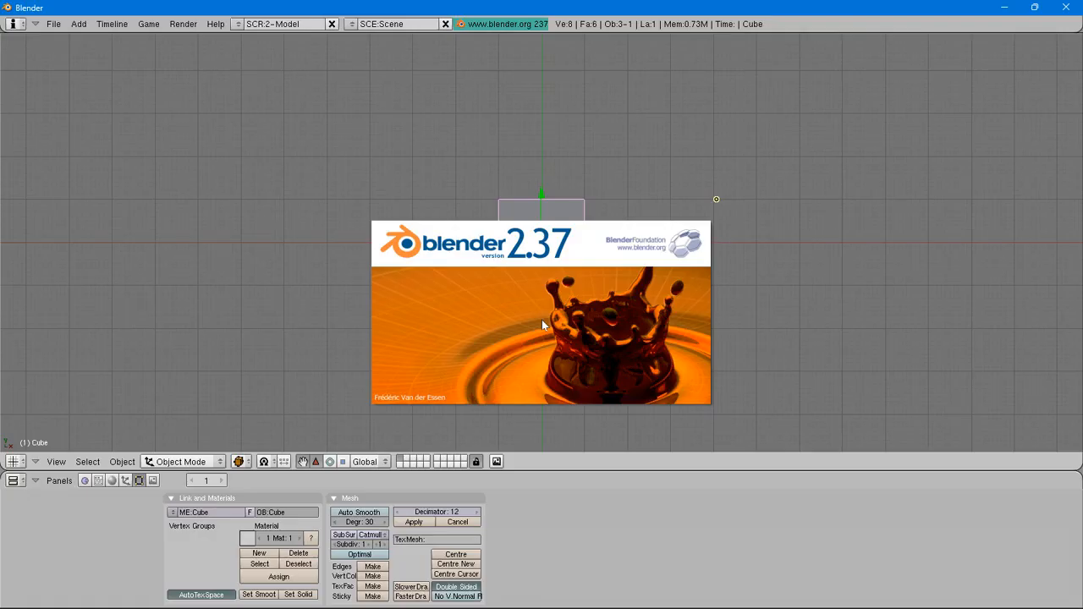
pyautogui.click(542, 320)
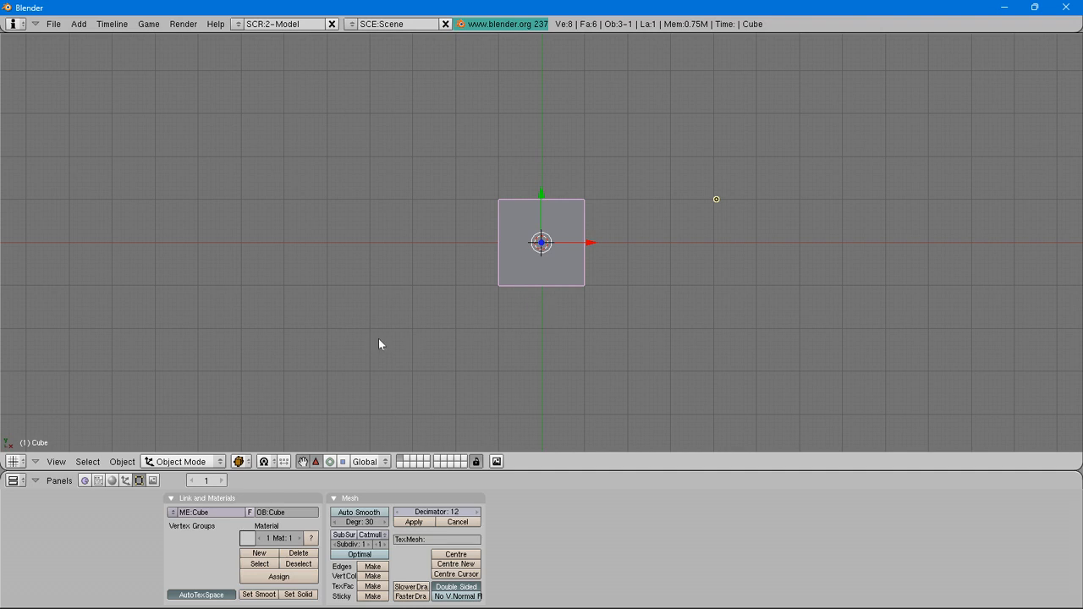
# Select the camera in Blender 2.37 and examine its display in the viewport and its settings in the Camera panel.
pyautogui.moveTo(616, 246); pyautogui.dragTo(533, 204, button='middle')
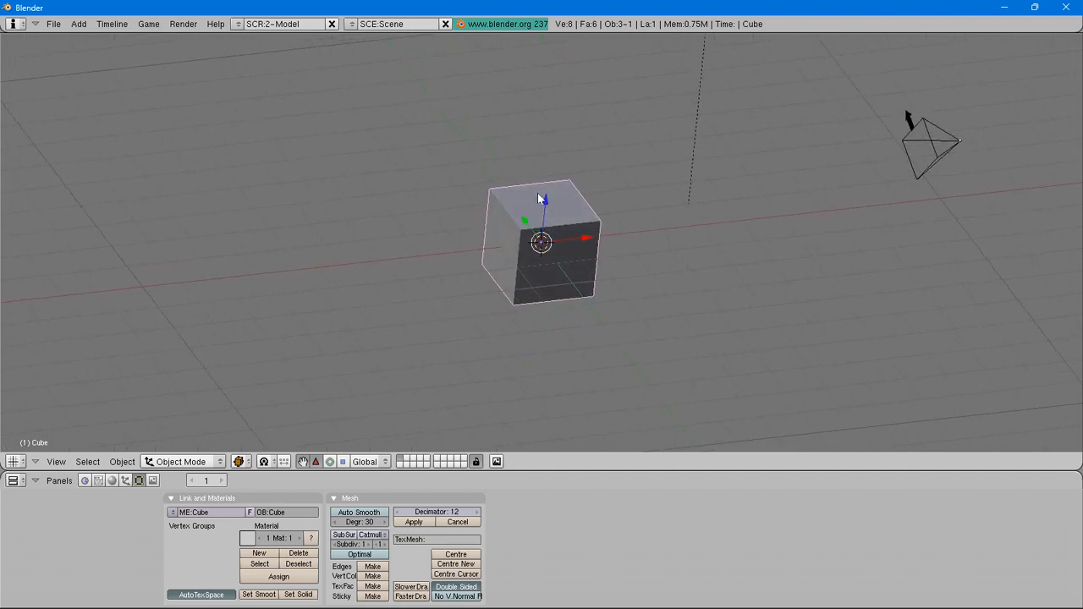
pyautogui.moveTo(590, 314); pyautogui.dragTo(637, 249, button='middle')
pyautogui.rightClick(709, 192)
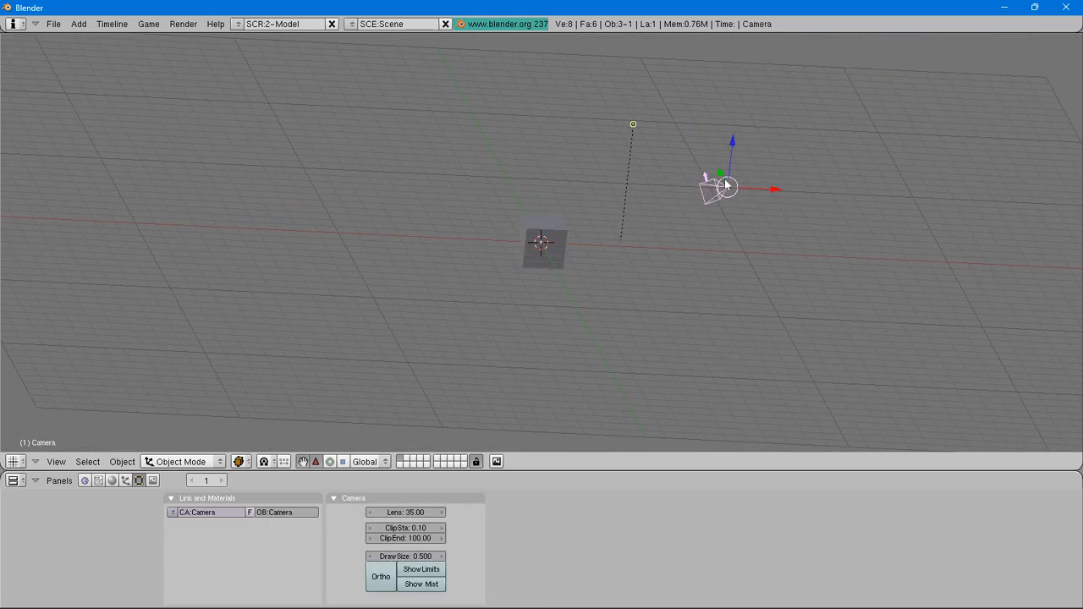
pyautogui.scroll(5, 607, 287)
pyautogui.scroll(-3, 607, 288)
pyautogui.scroll(1, 608, 297)
pyautogui.scroll(-2, 609, 296)
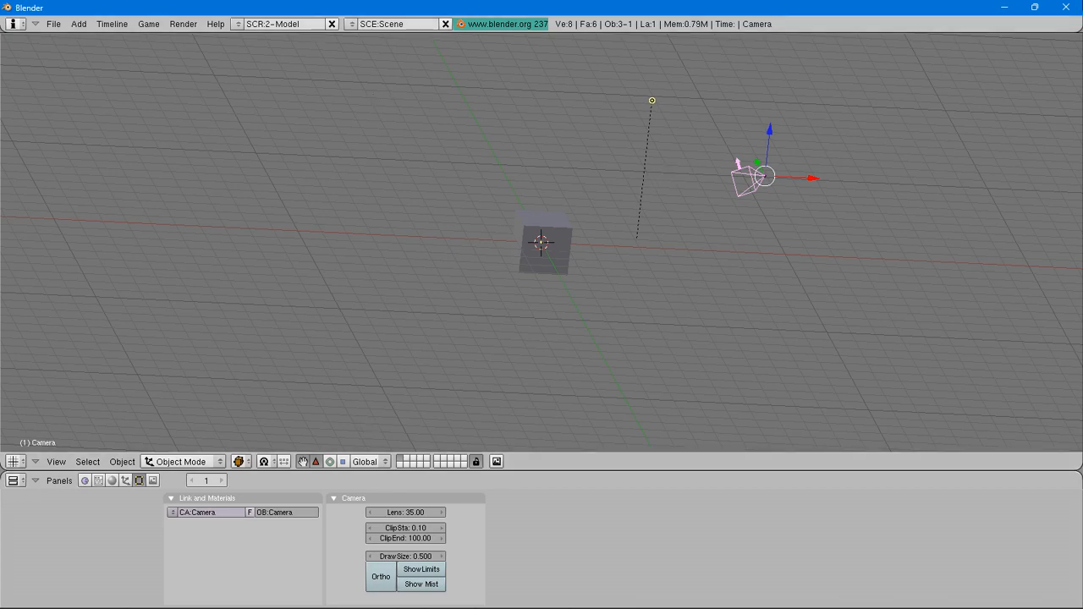
# Close Blender 2.37 and go back to the version folder.
pyautogui.click(1034, 8)
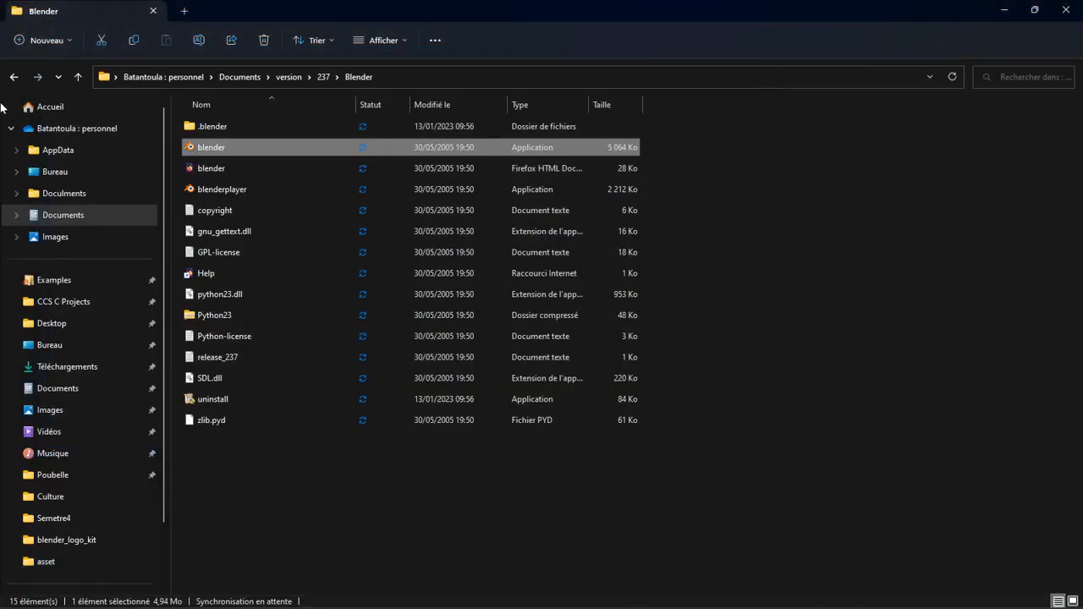
pyautogui.click(14, 77)
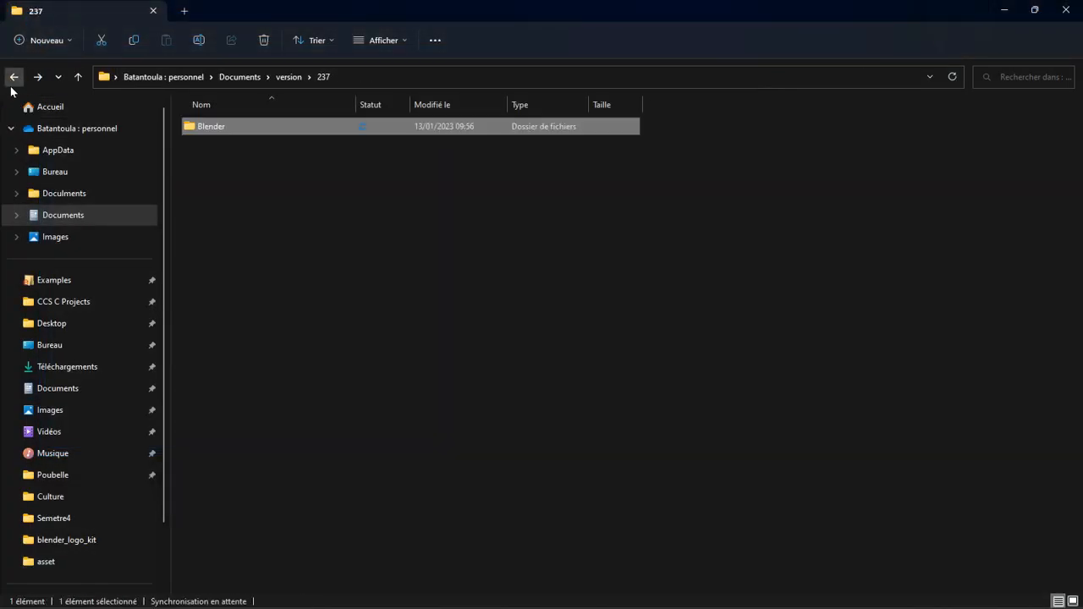
pyautogui.click(14, 78)
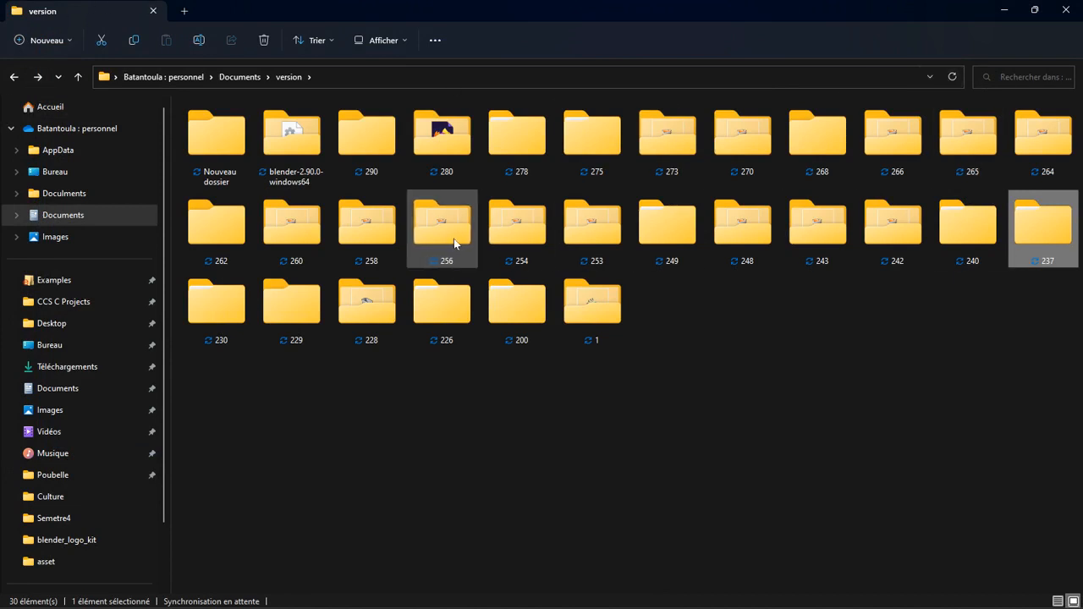
# Go to the Blender folder inside version/240 and launch Blender from it.
pyautogui.doubleClick(963, 243)
pyautogui.click(316, 128)
pyautogui.doubleClick(316, 129)
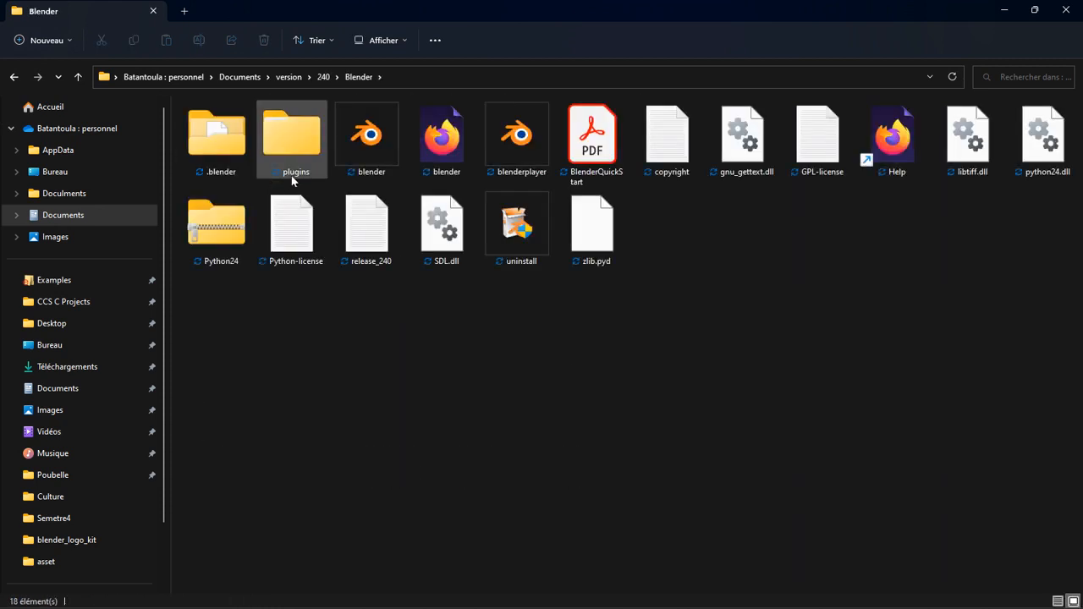
pyautogui.doubleClick(366, 148)
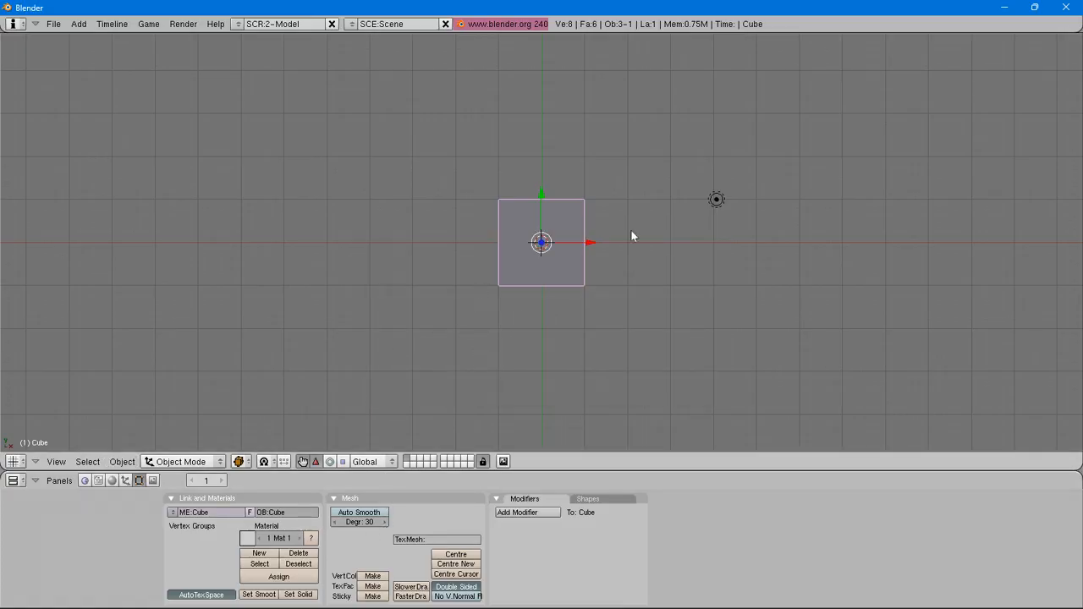
# Select the camera in Blender 2.40 and examine its clipping, display and passepartout settings in the Camera panel.
pyautogui.moveTo(603, 337); pyautogui.dragTo(732, 225, button='middle')
pyautogui.rightClick(862, 259)
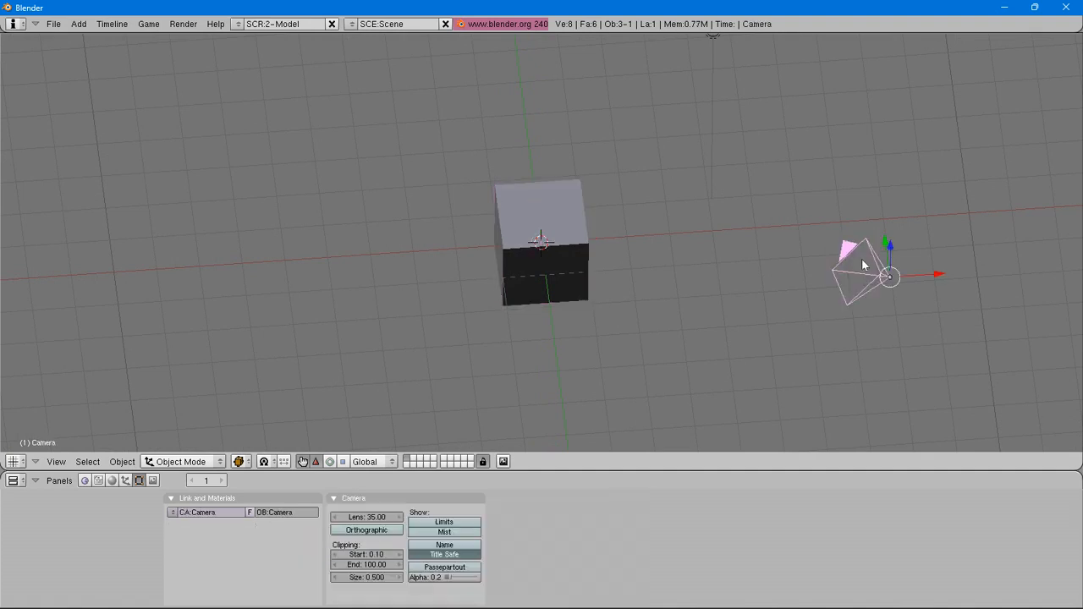